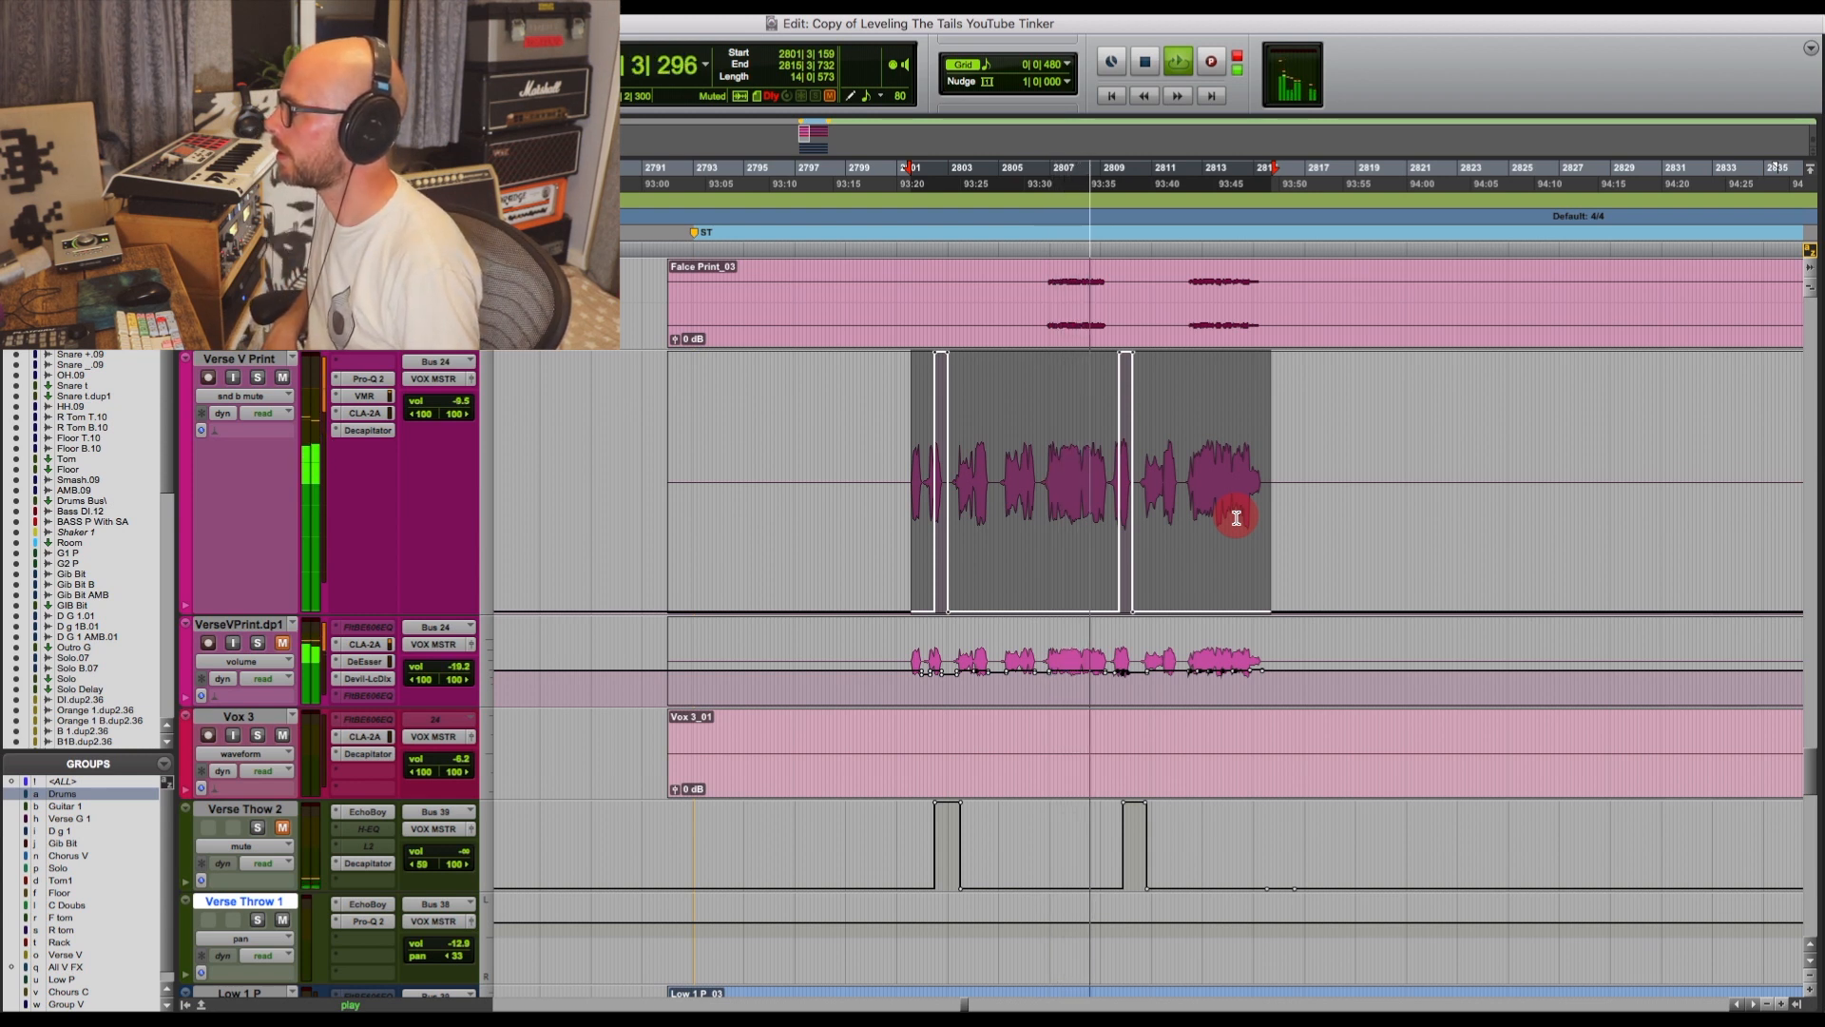
# Stop playback, switch to the Mix window and unmute the duplicate verse vocal track Verse V Print.dup1.
pyautogui.press('space')
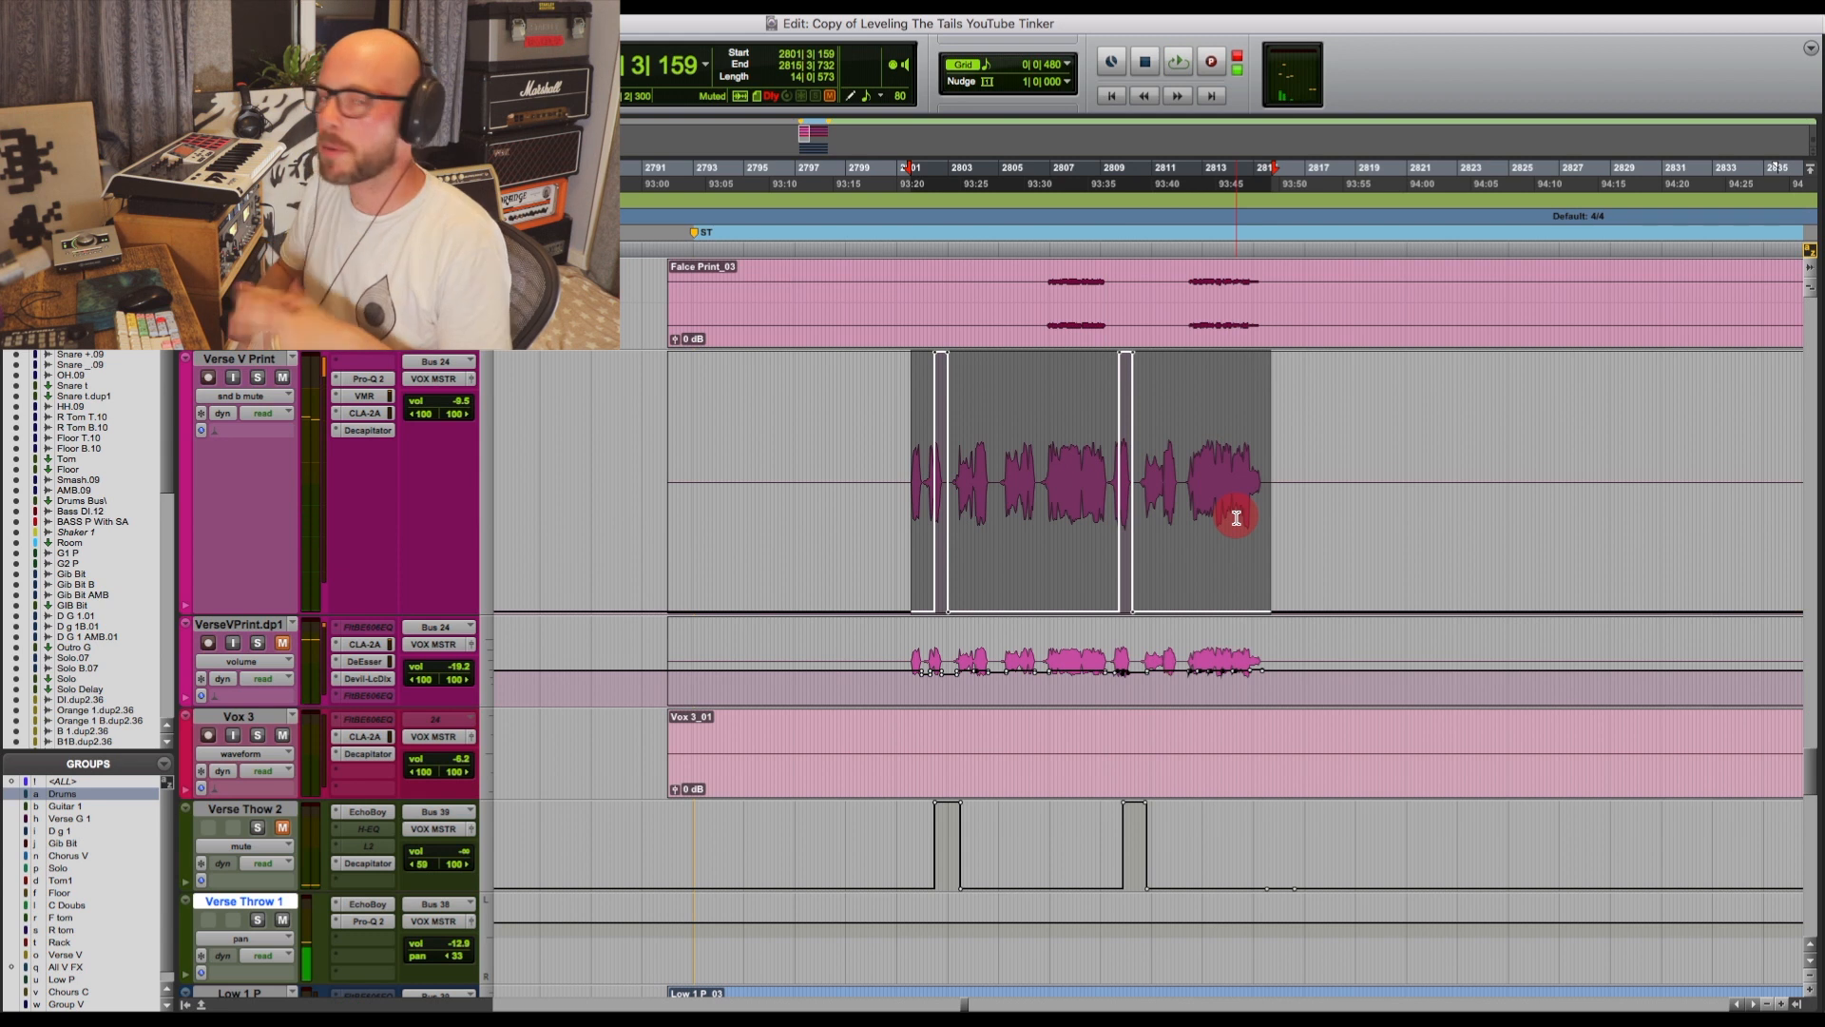
pyautogui.click(363, 908)
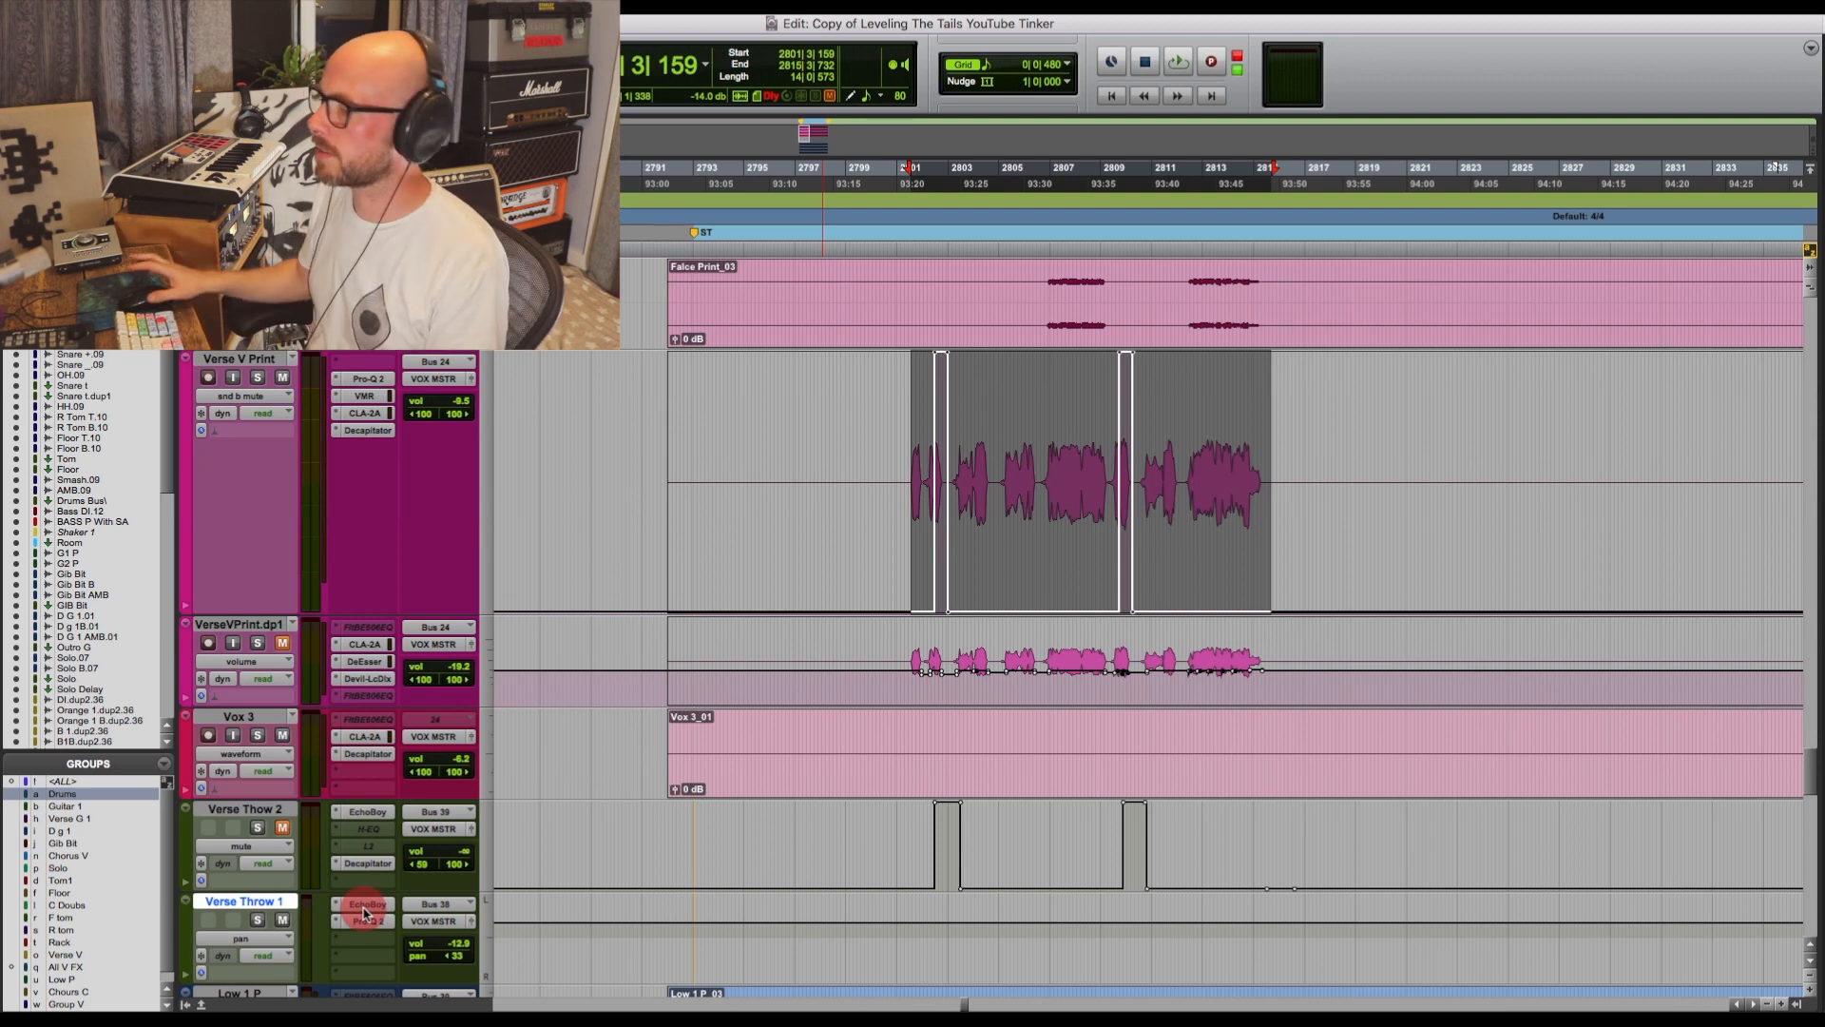
pyautogui.press('super+equal')
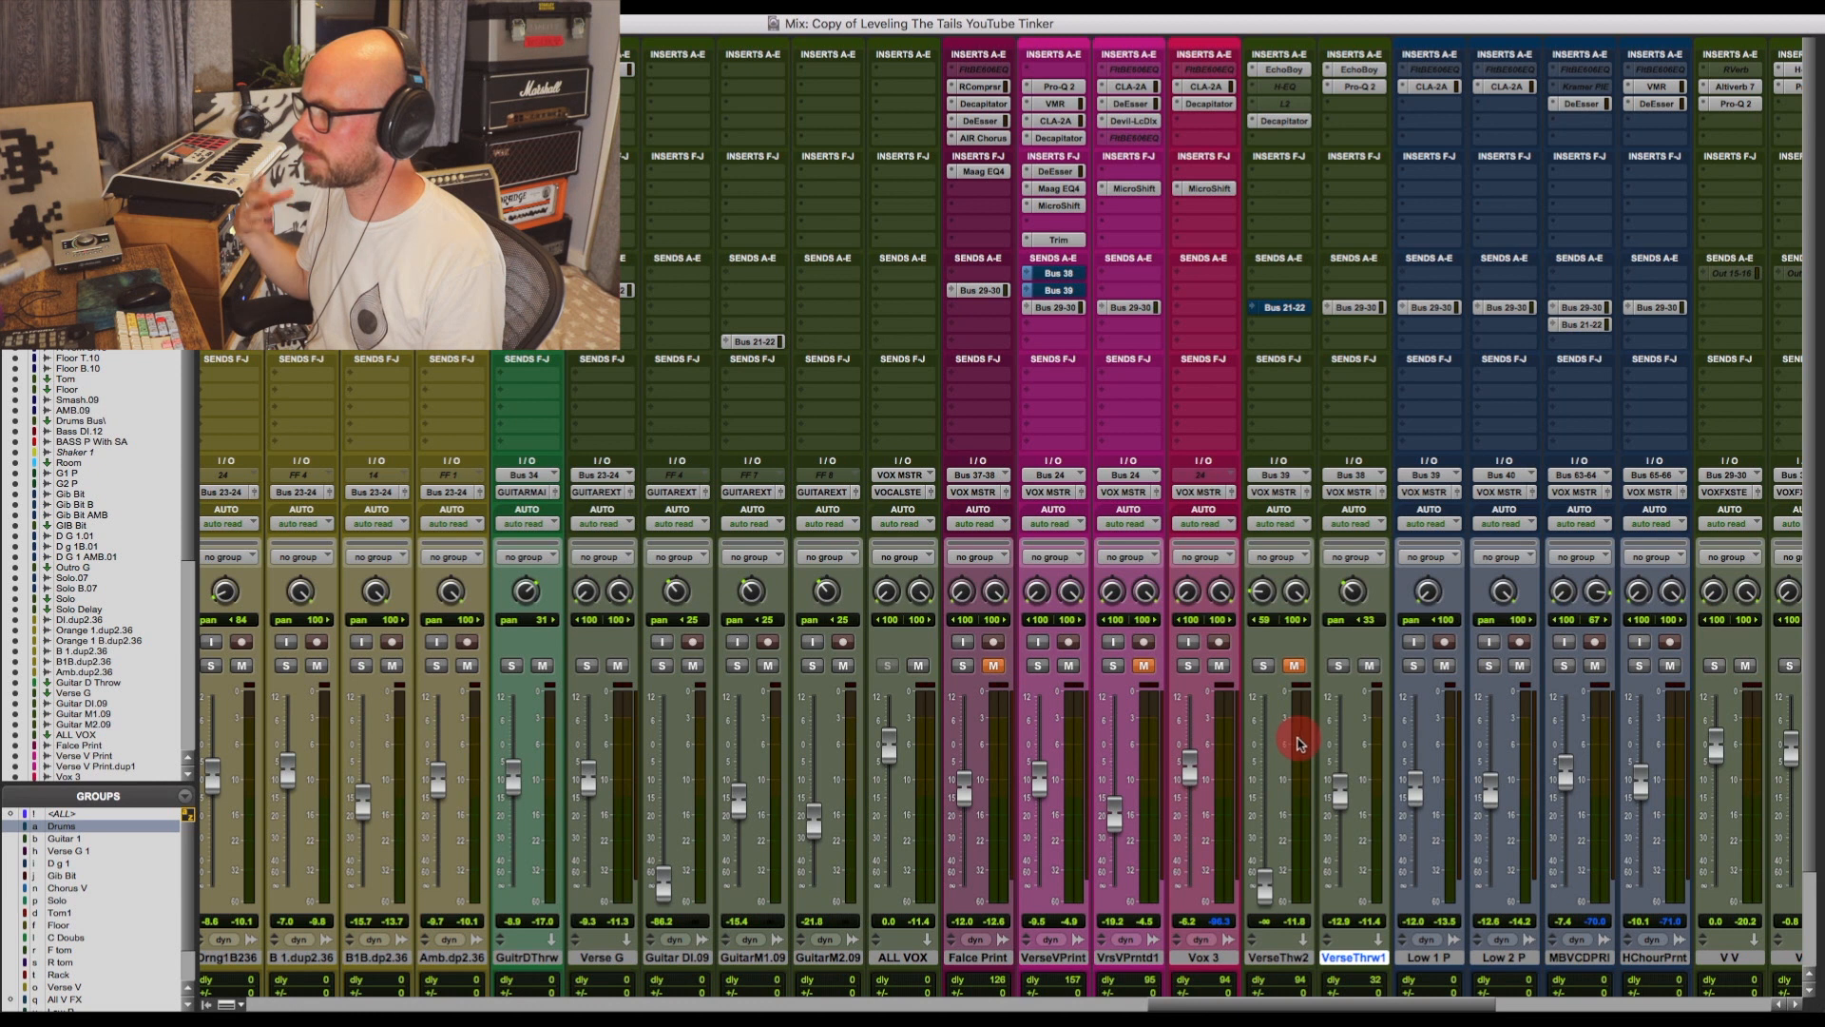
pyautogui.hscroll(2, 1105, 759)
pyautogui.hscroll(3, 1089, 778)
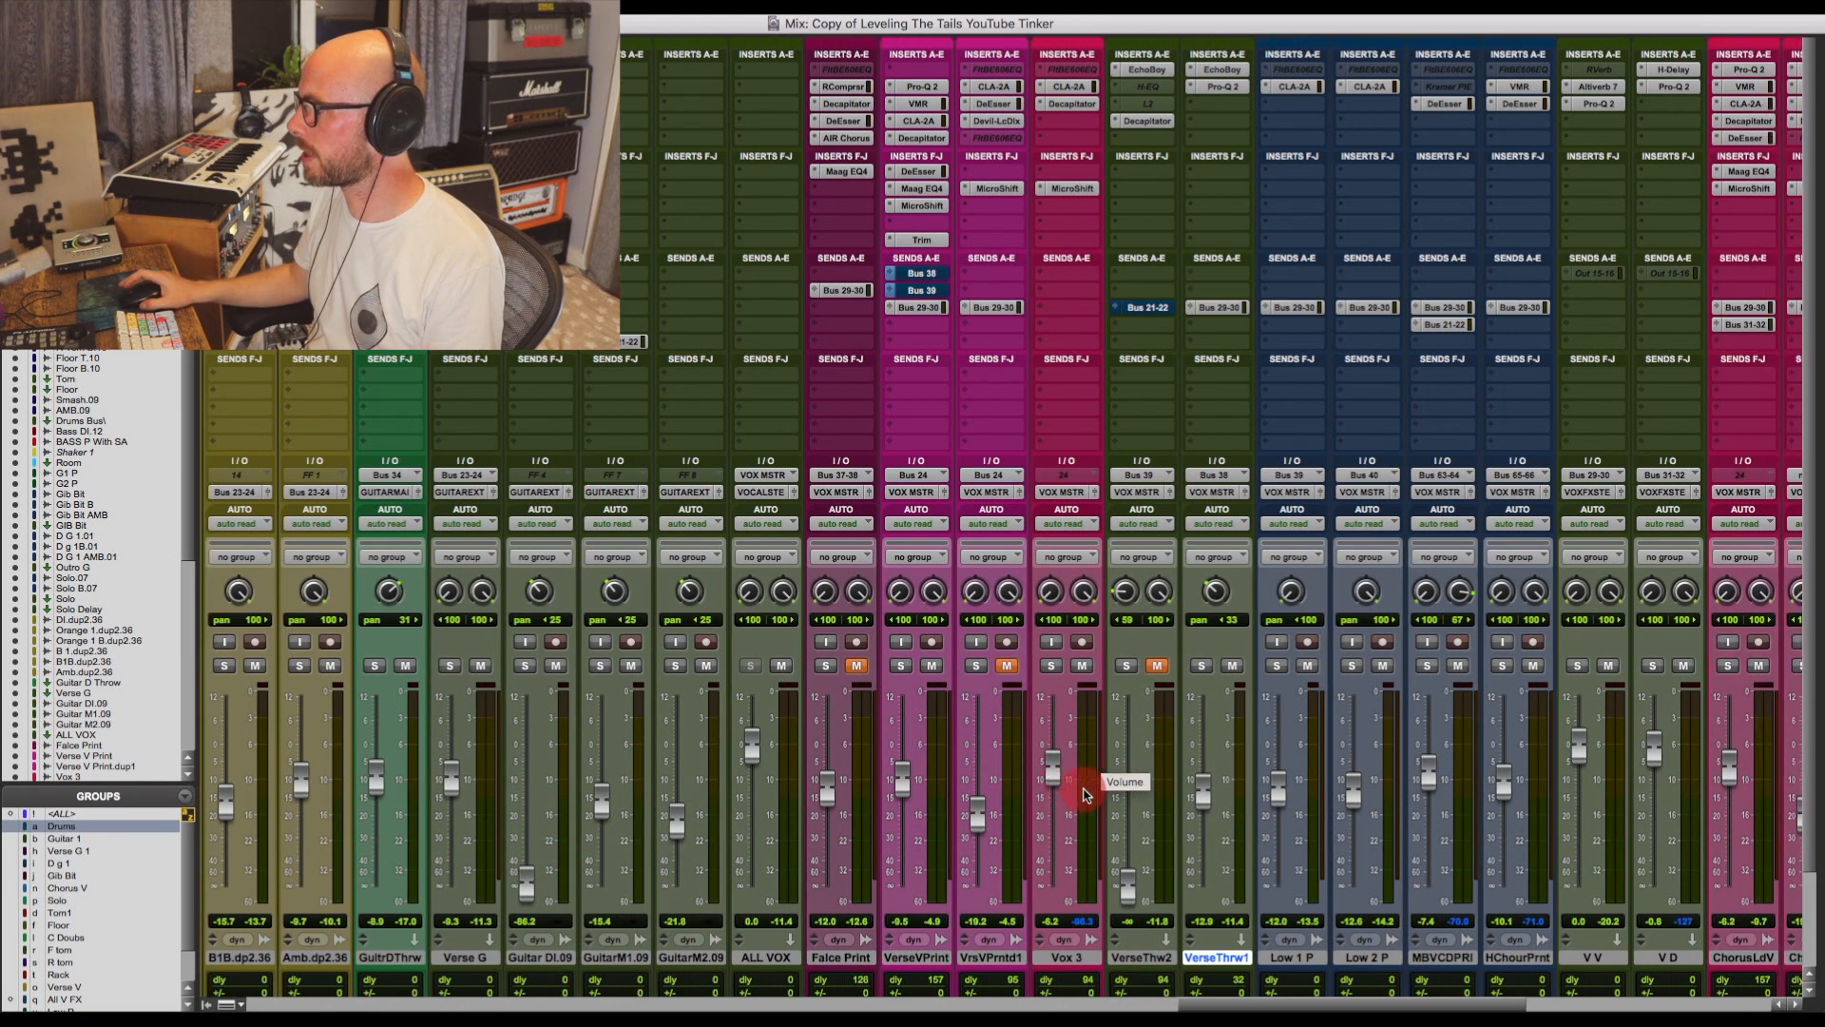
pyautogui.click(933, 669)
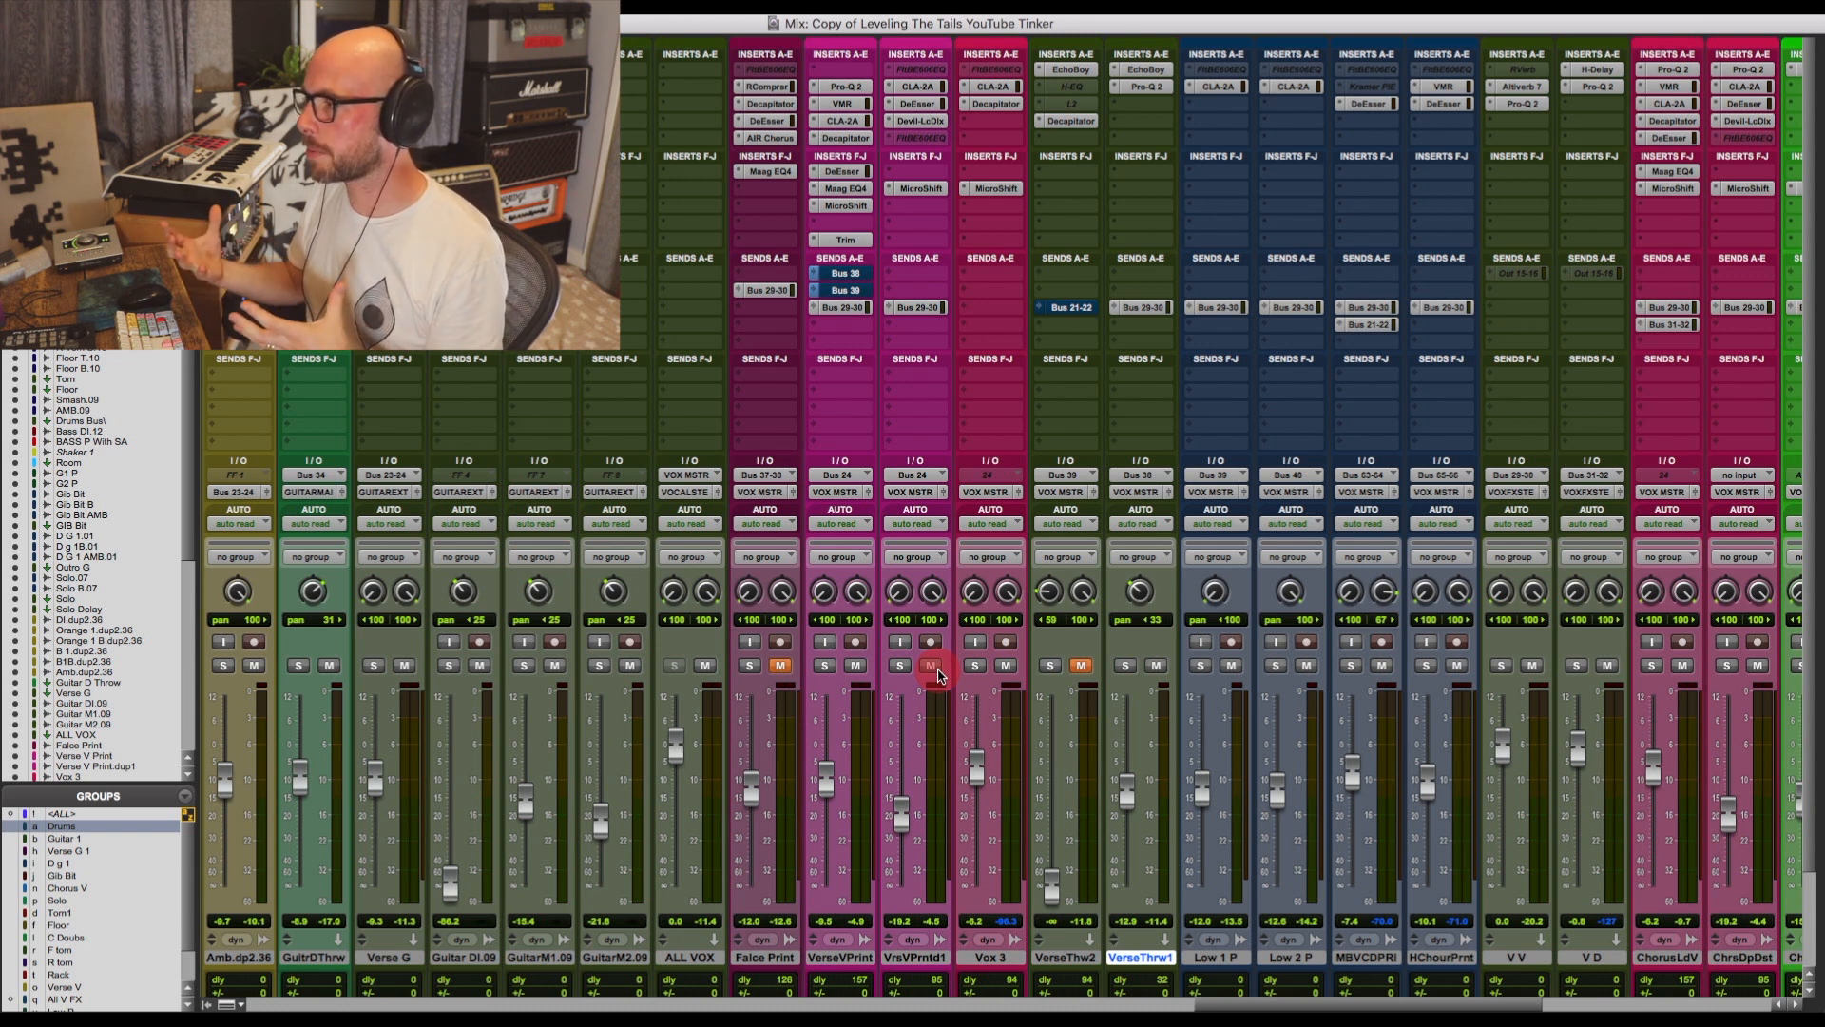
# Open the Decapitator insert on Verse V Print, examine its saturation settings and close it again.
pyautogui.click(852, 595)
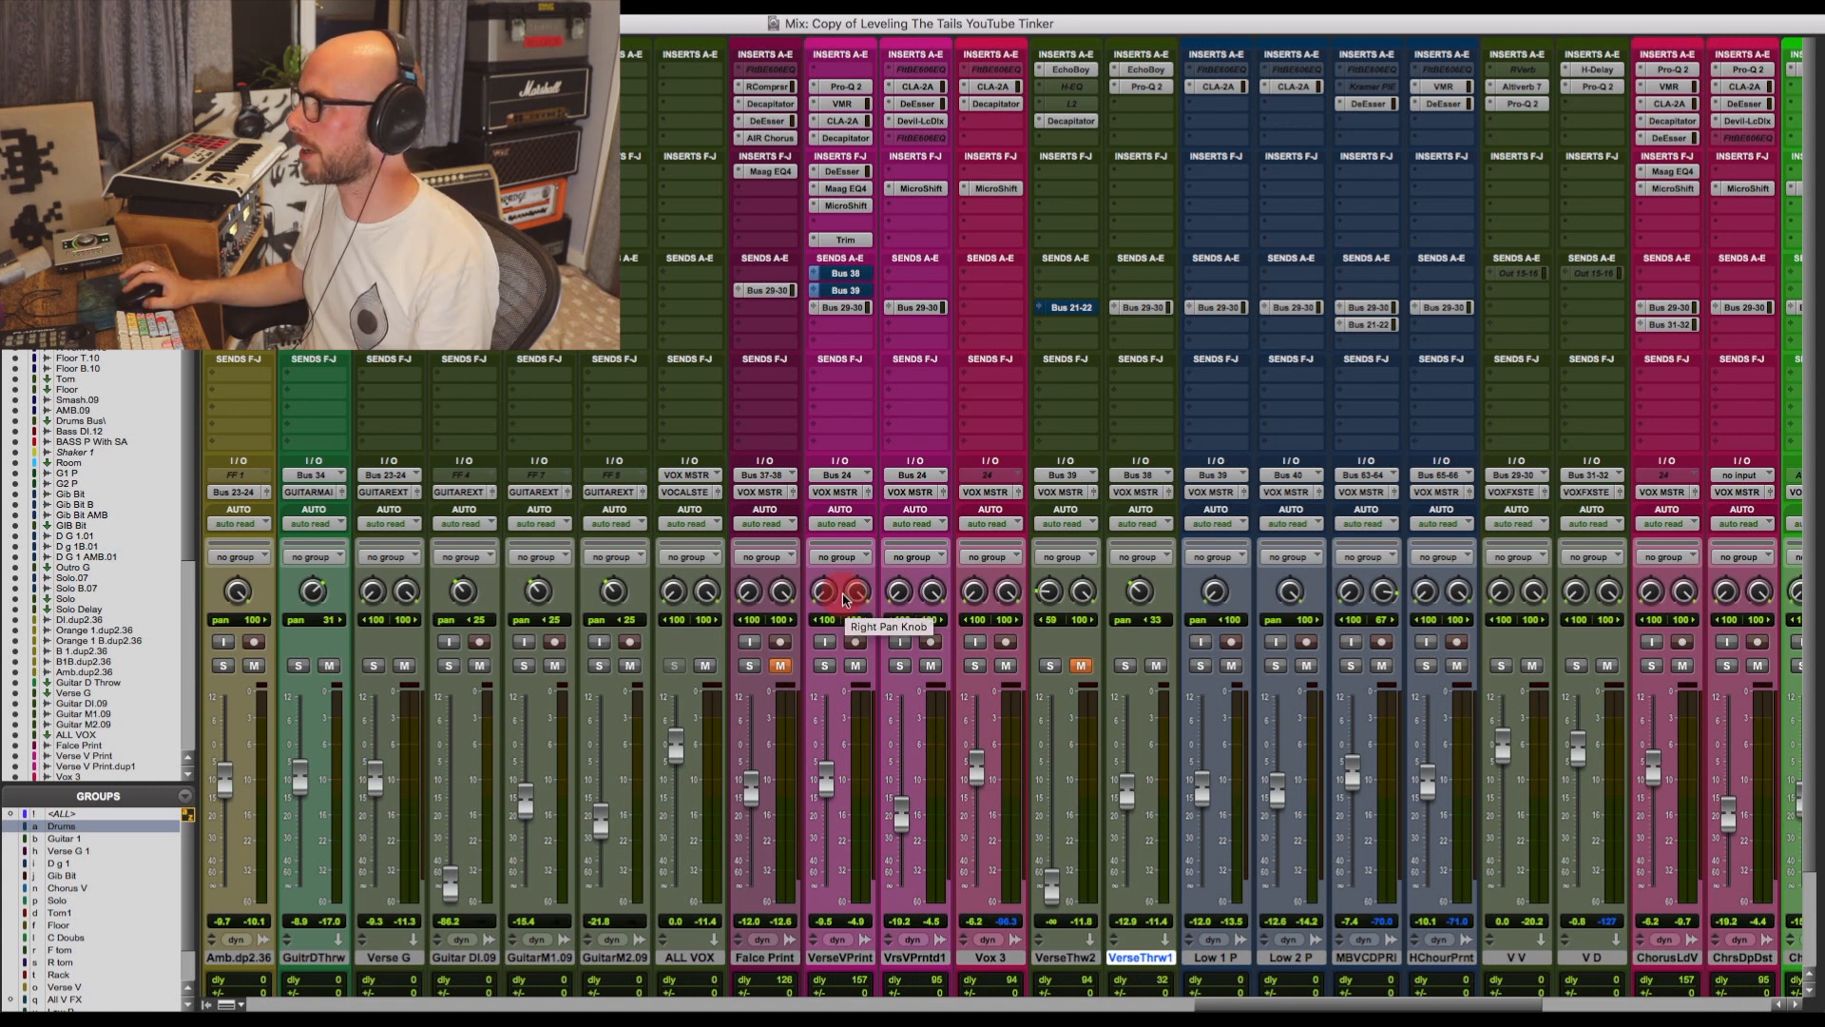
pyautogui.click(844, 138)
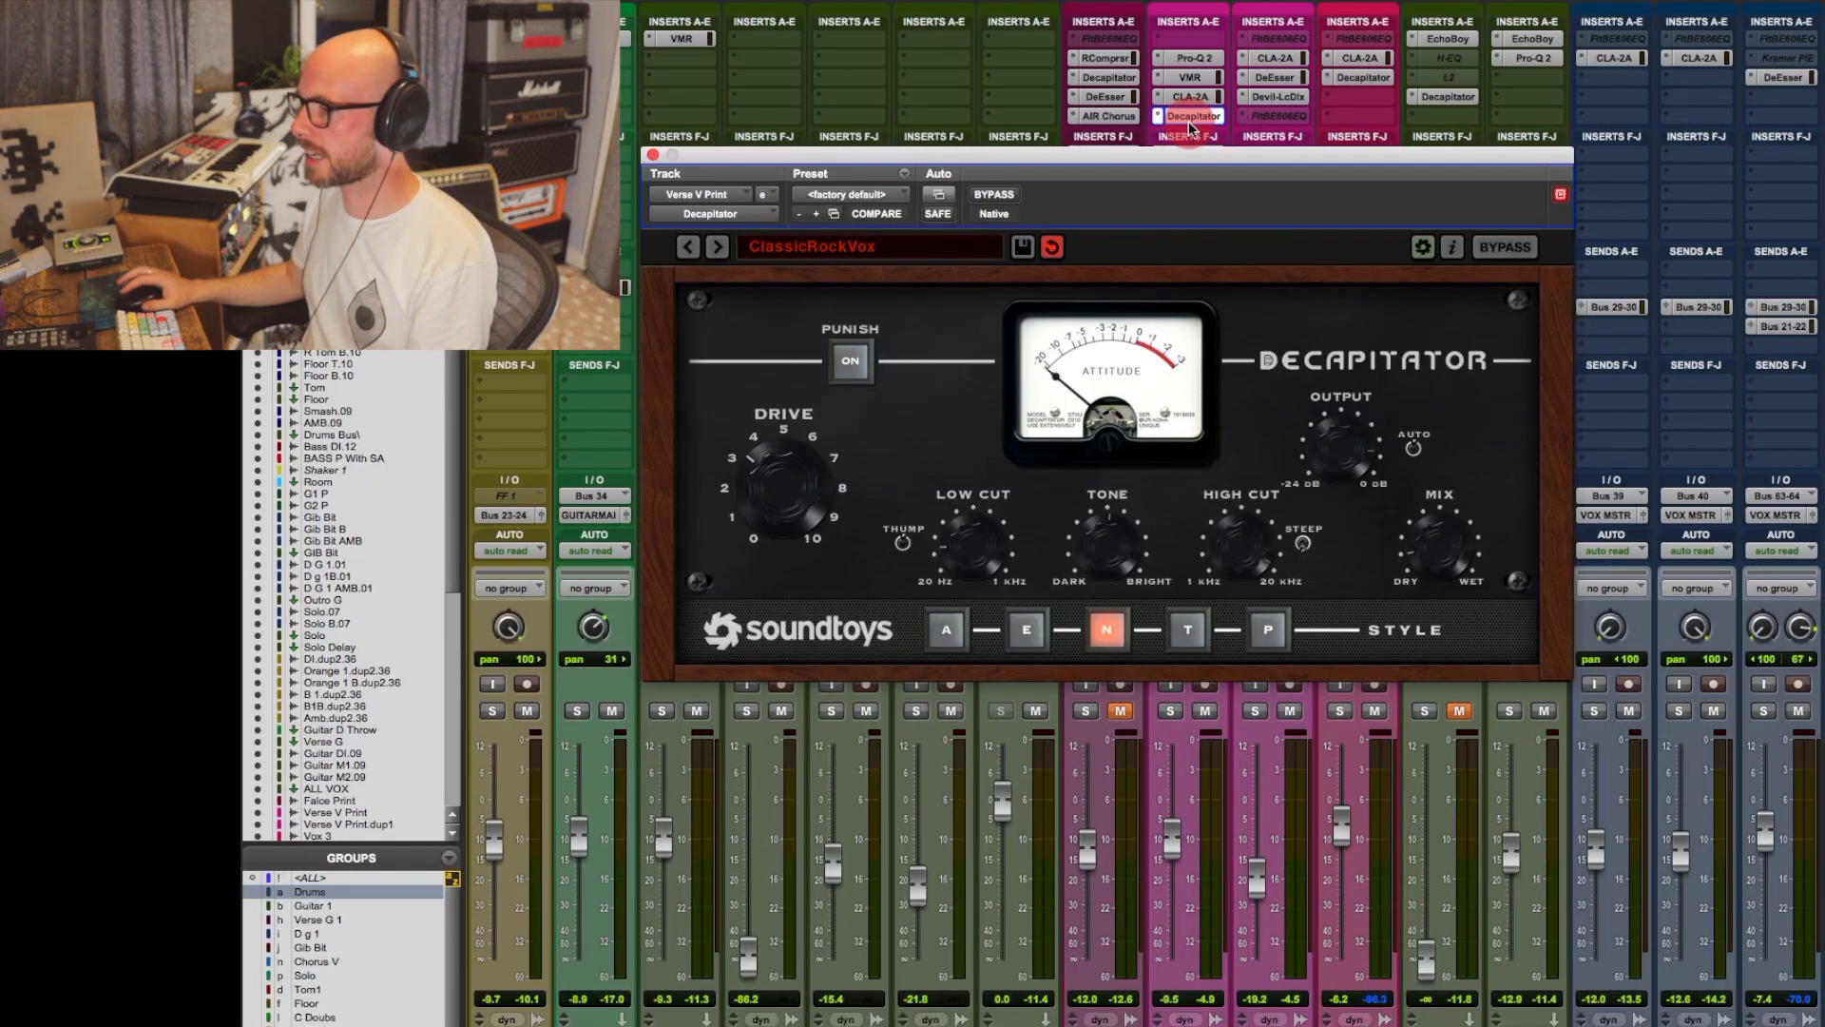
pyautogui.click(851, 372)
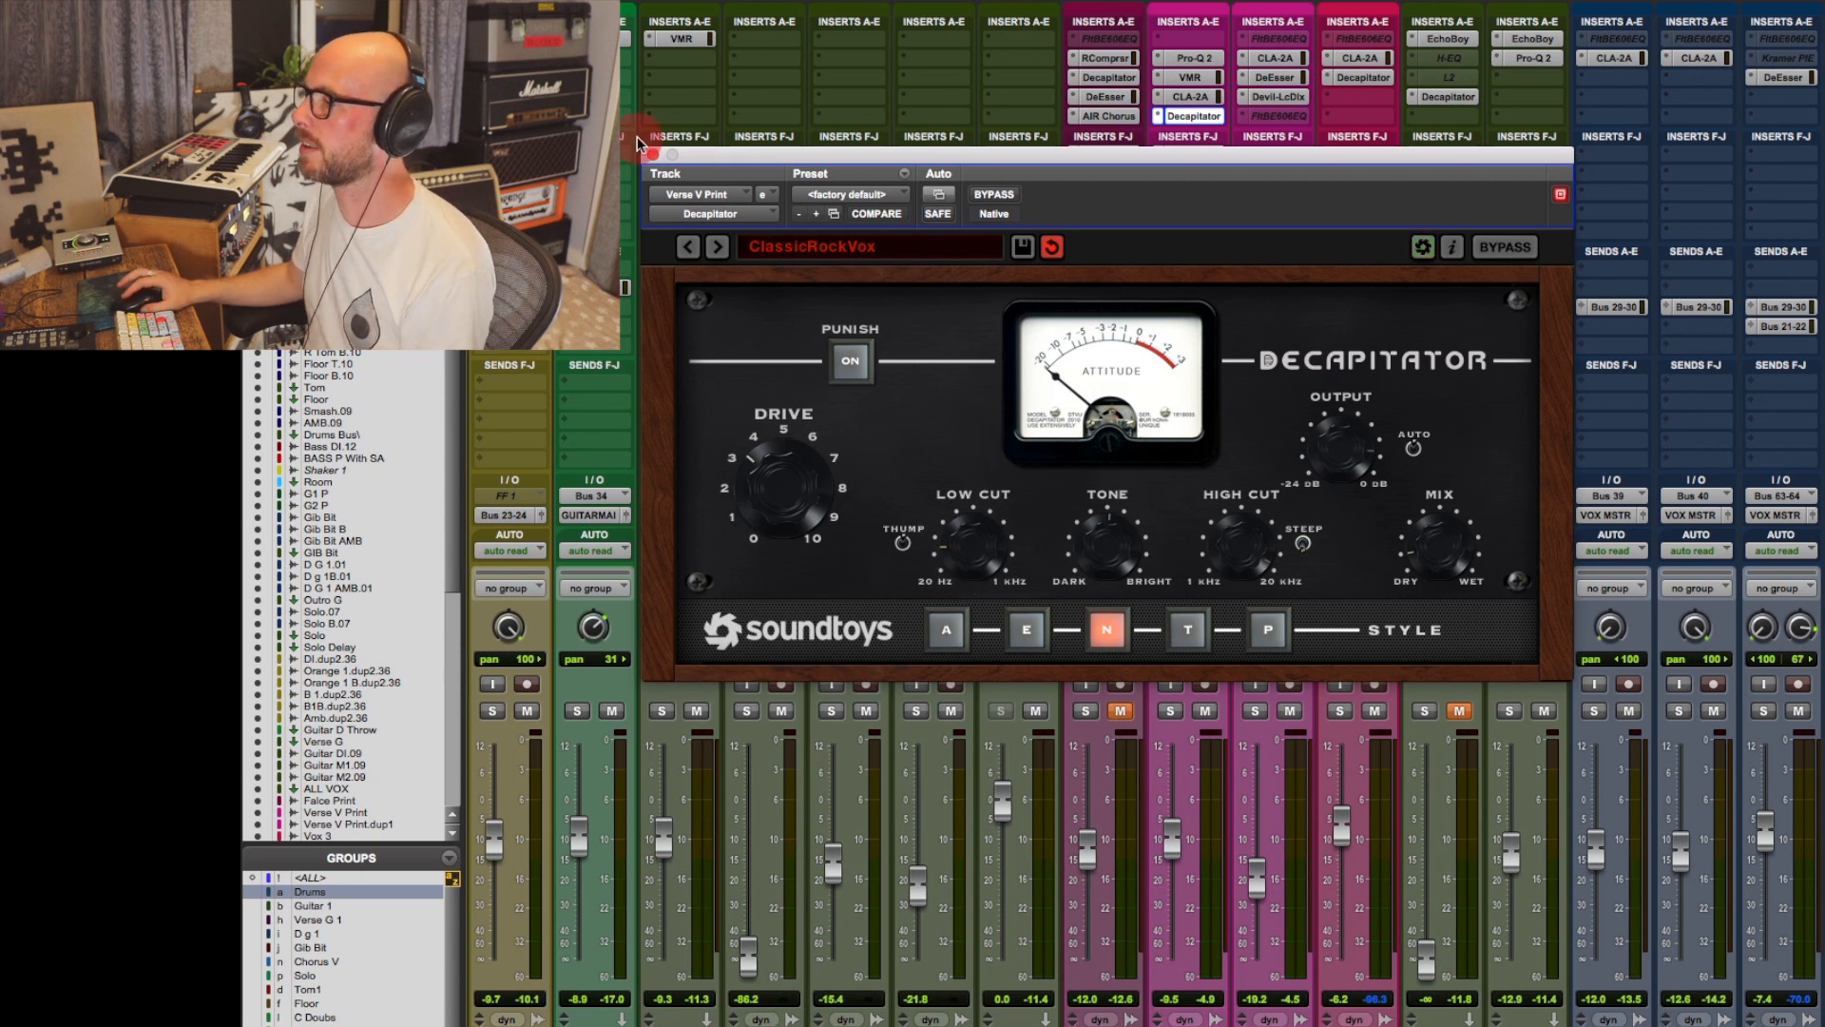
pyautogui.click(651, 156)
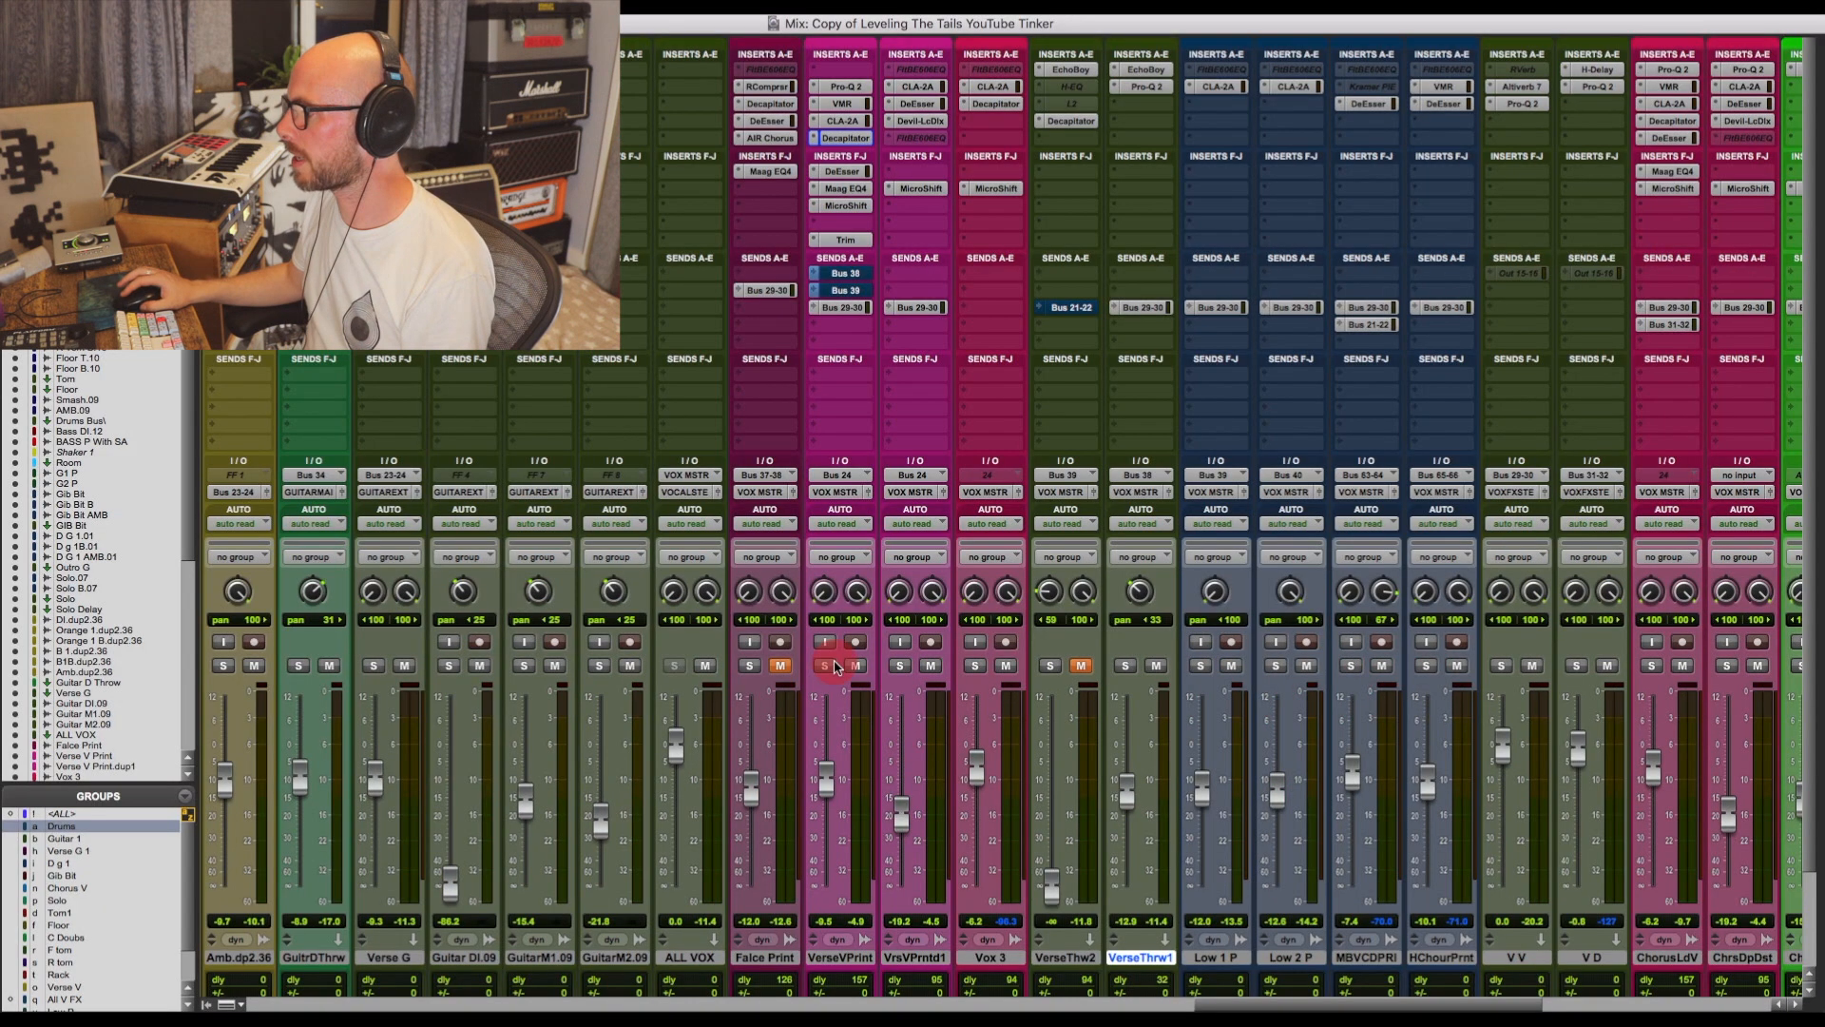
# Solo Verse V Print and play it back, comparing the sound with its Decapitator insert bypassed and active.
pyautogui.click(832, 667)
pyautogui.press('space')
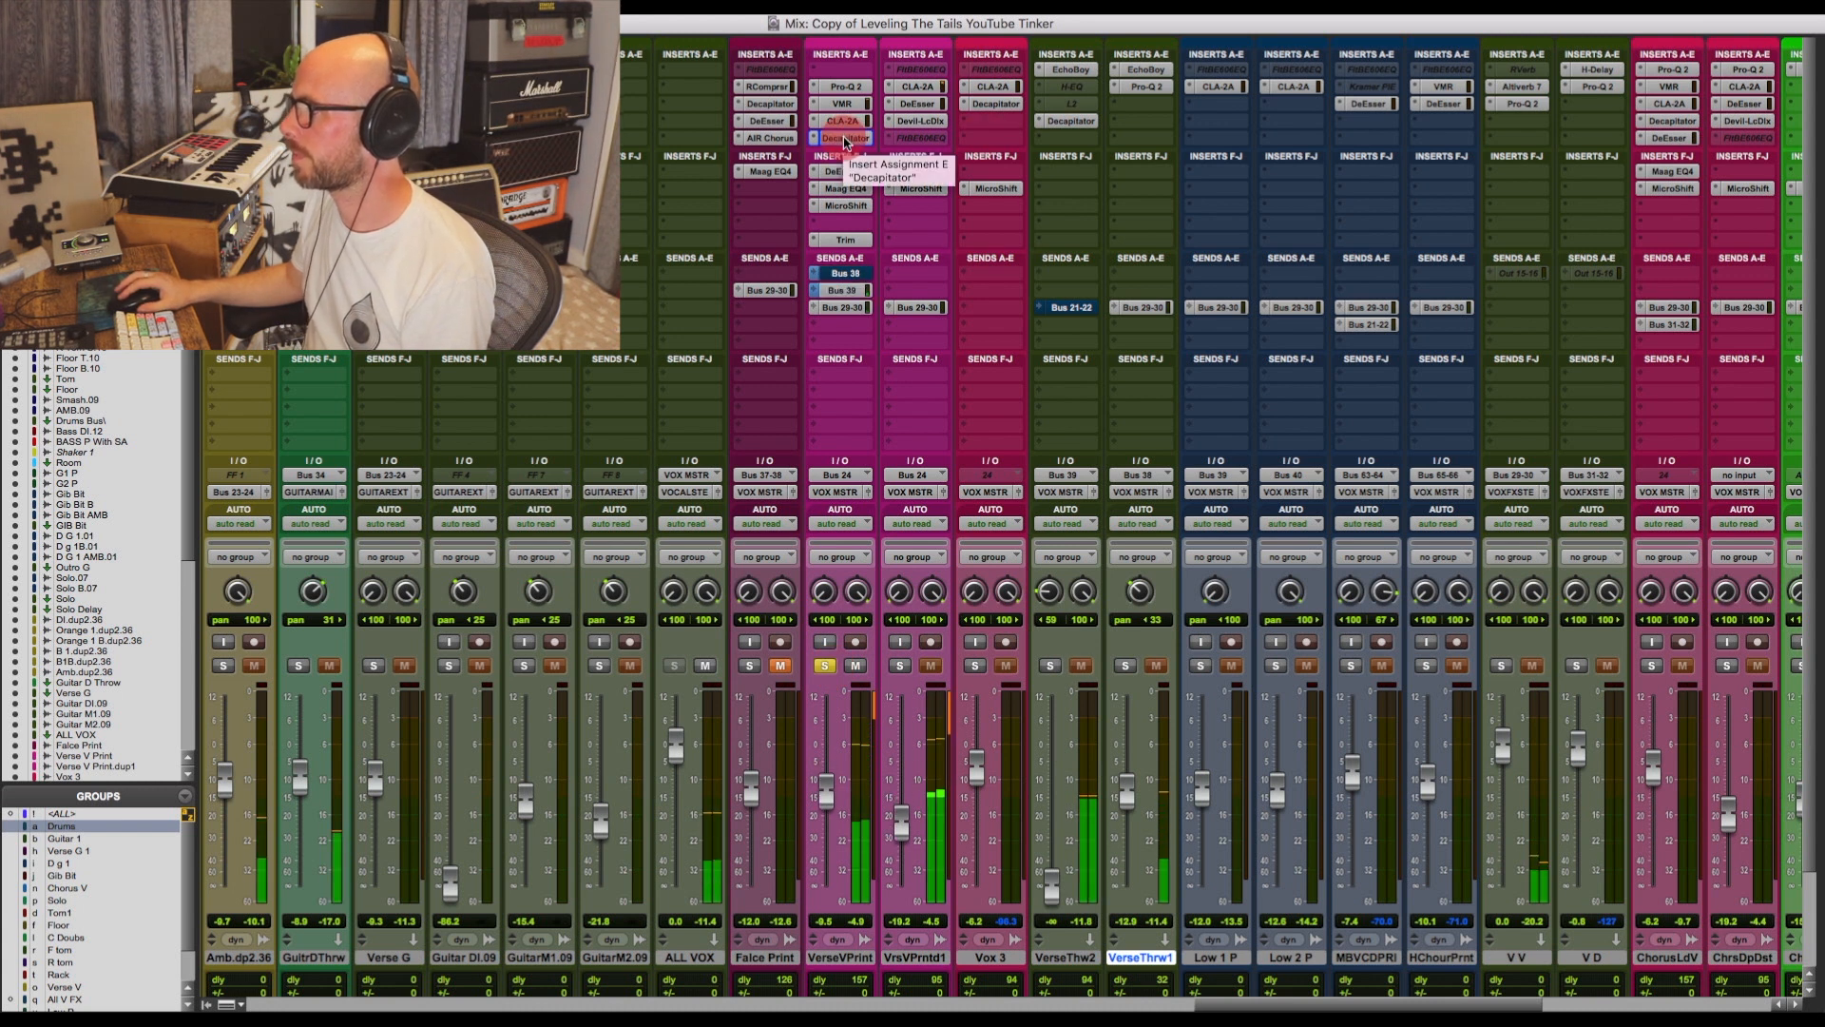
pyautogui.click(845, 140)
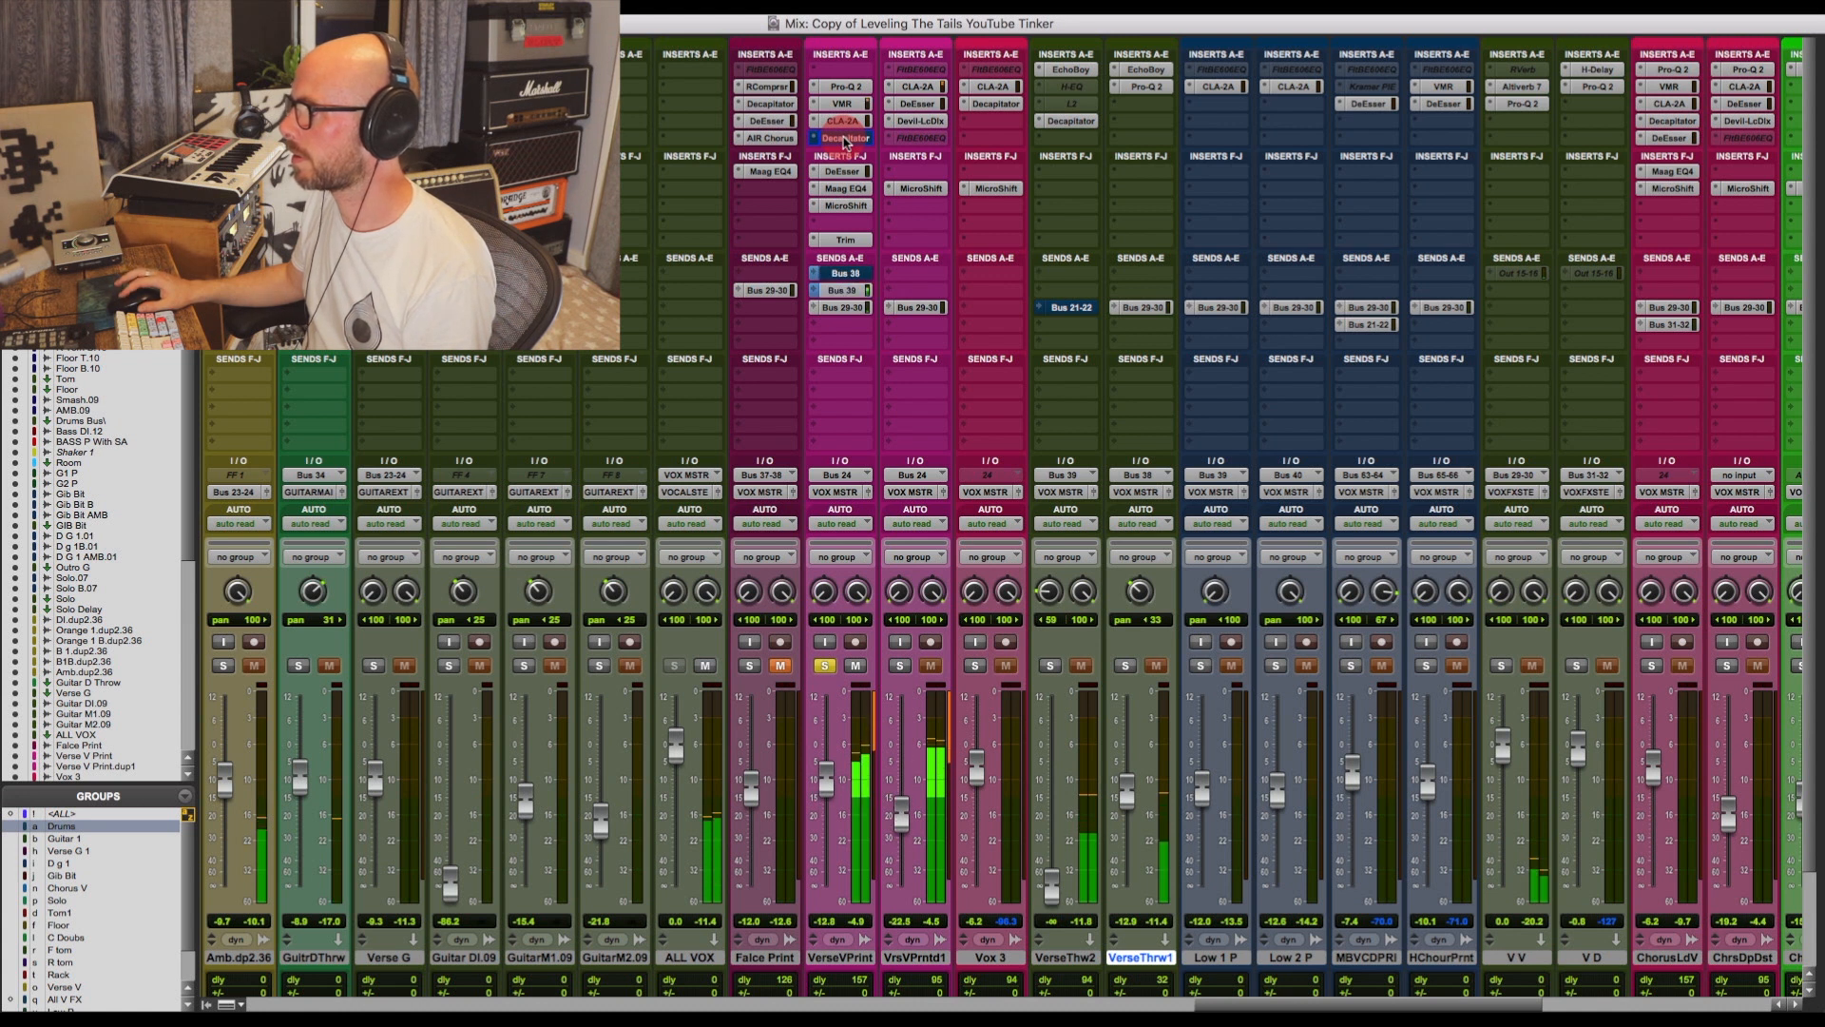
pyautogui.keyDown('super'); pyautogui.click(845, 141); pyautogui.keyUp('super')
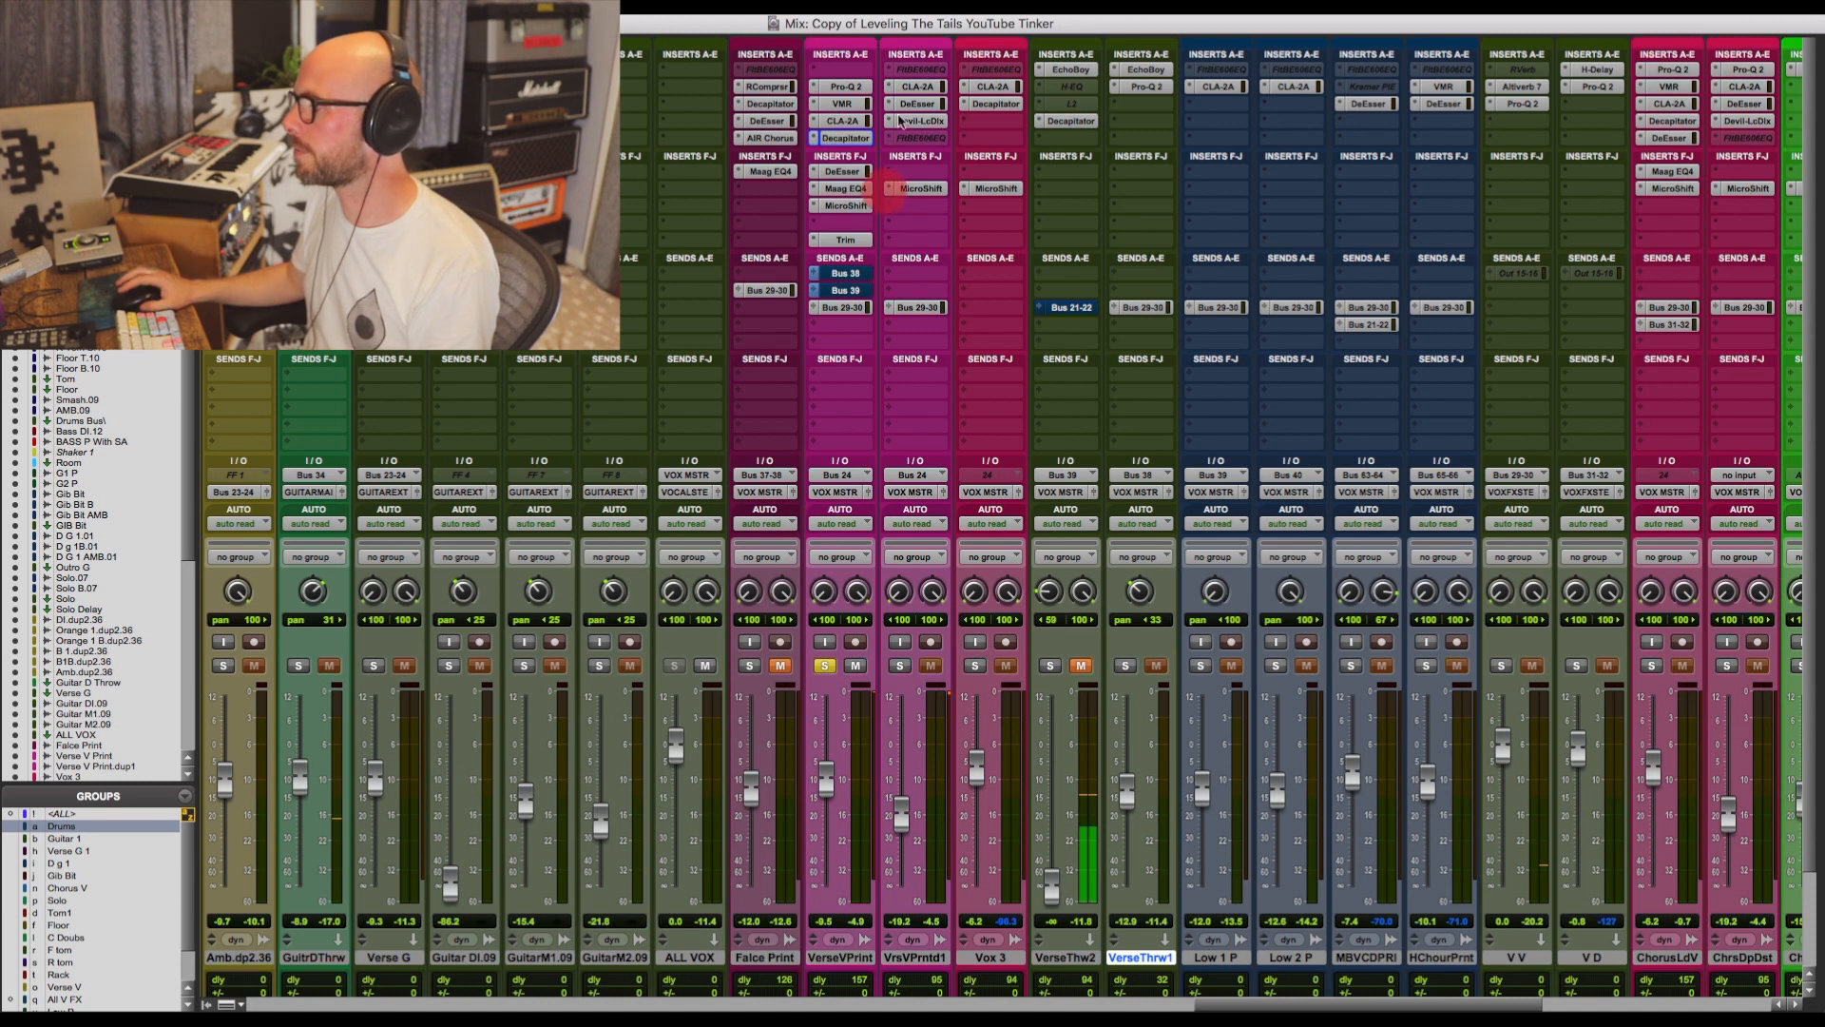
# Move the solo from Verse V Print to its duplicate track and set the duplicate's automation mode to off.
pyautogui.click(899, 666)
pyautogui.click(823, 665)
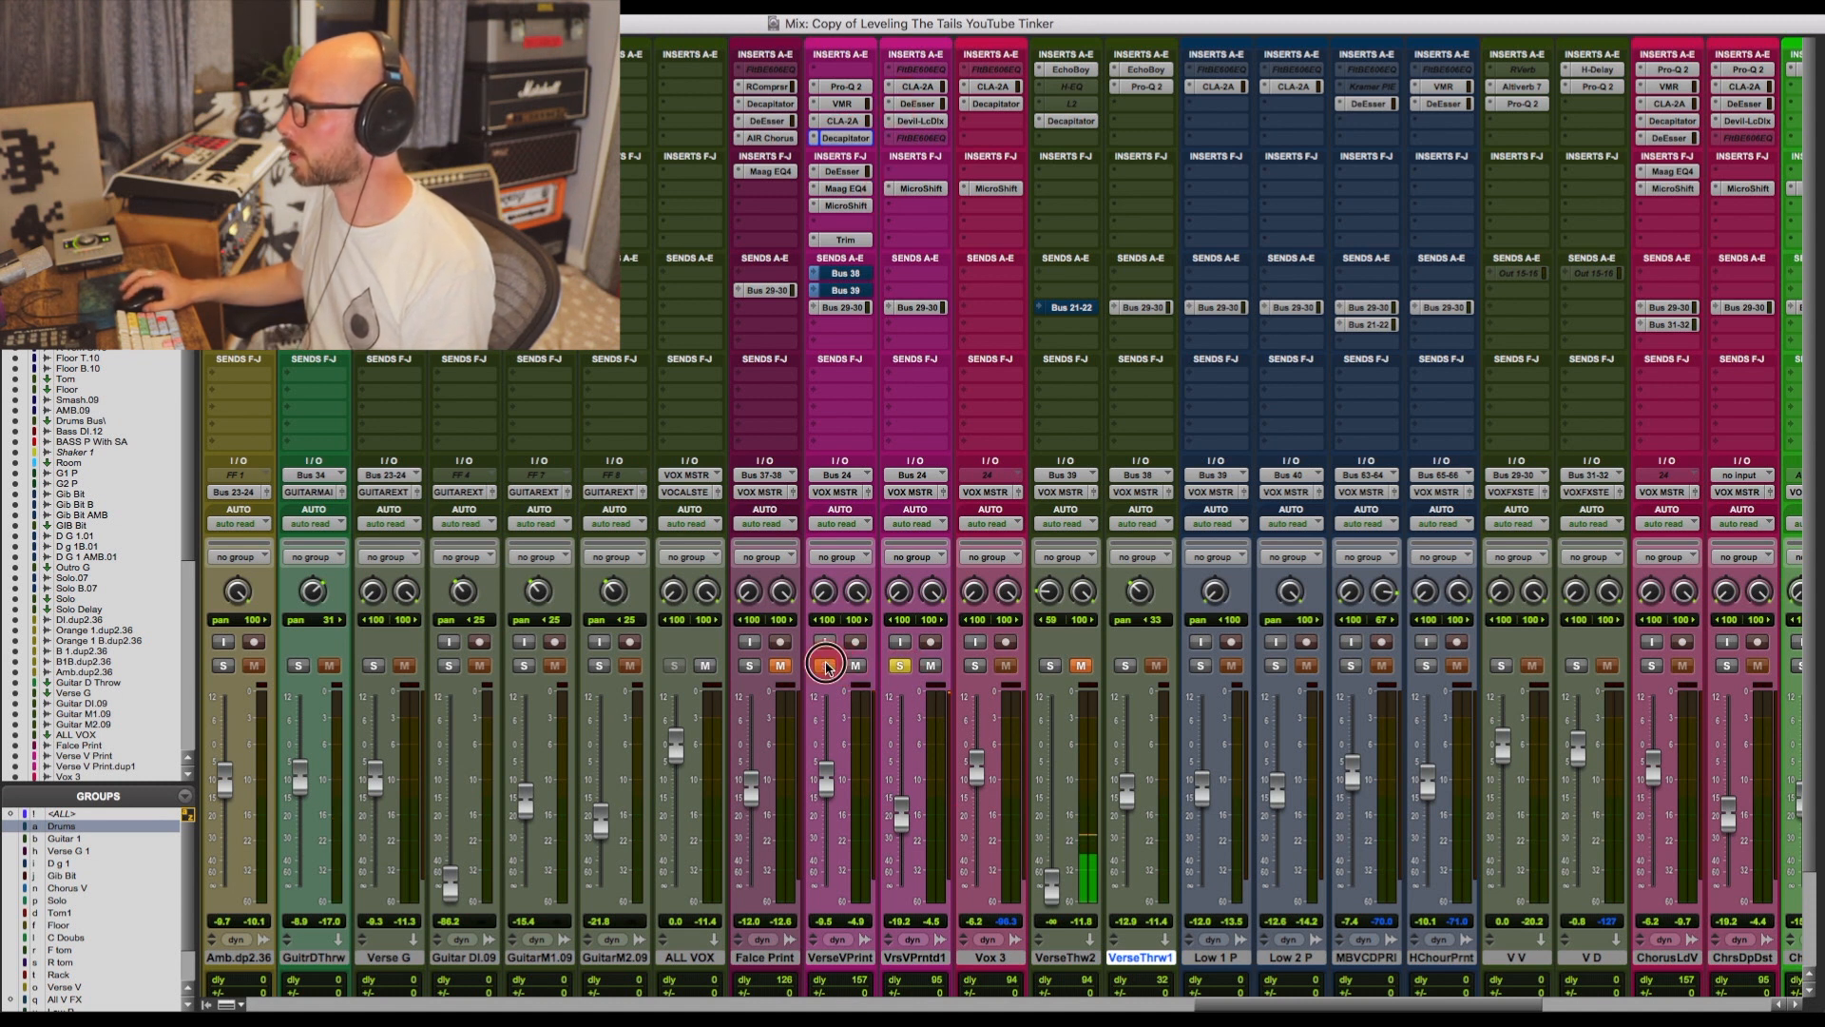
pyautogui.click(922, 524)
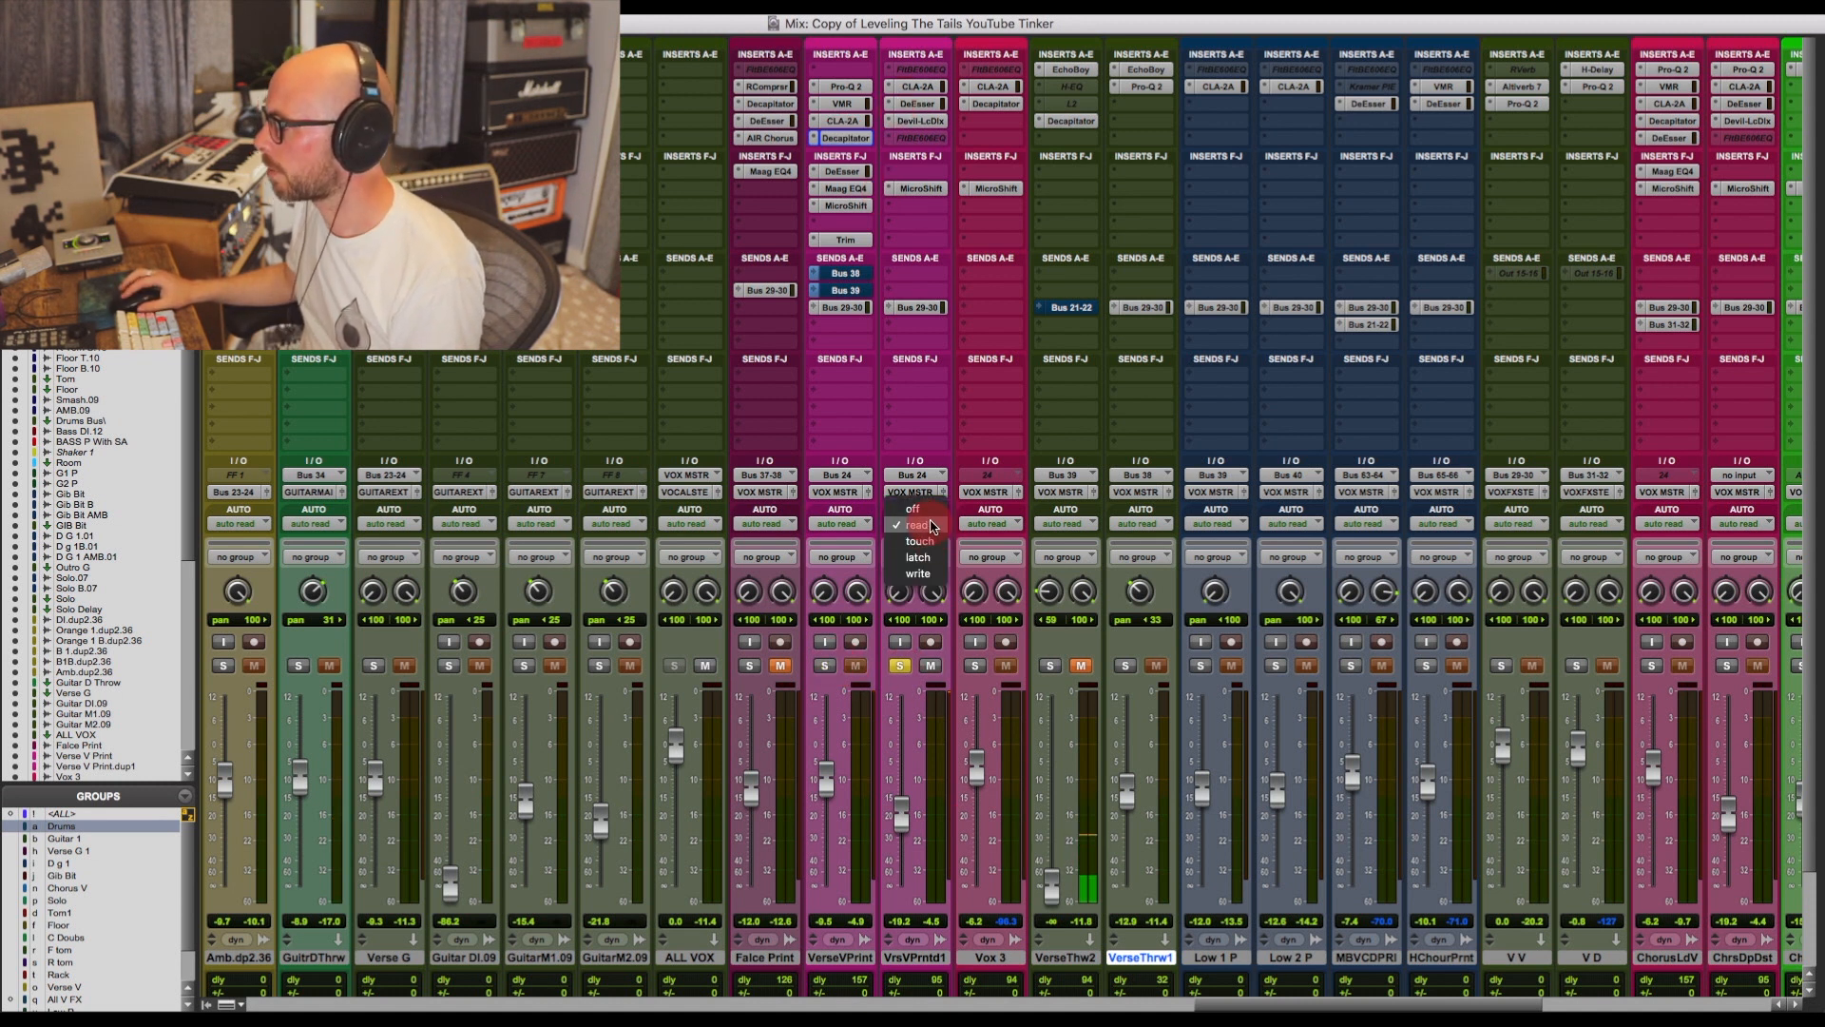
pyautogui.click(913, 509)
# Raise the duplicate verse vocal's fader to audition it on its own, and stop playback.
pyautogui.click(901, 812)
pyautogui.moveTo(901, 813); pyautogui.dragTo(903, 771)
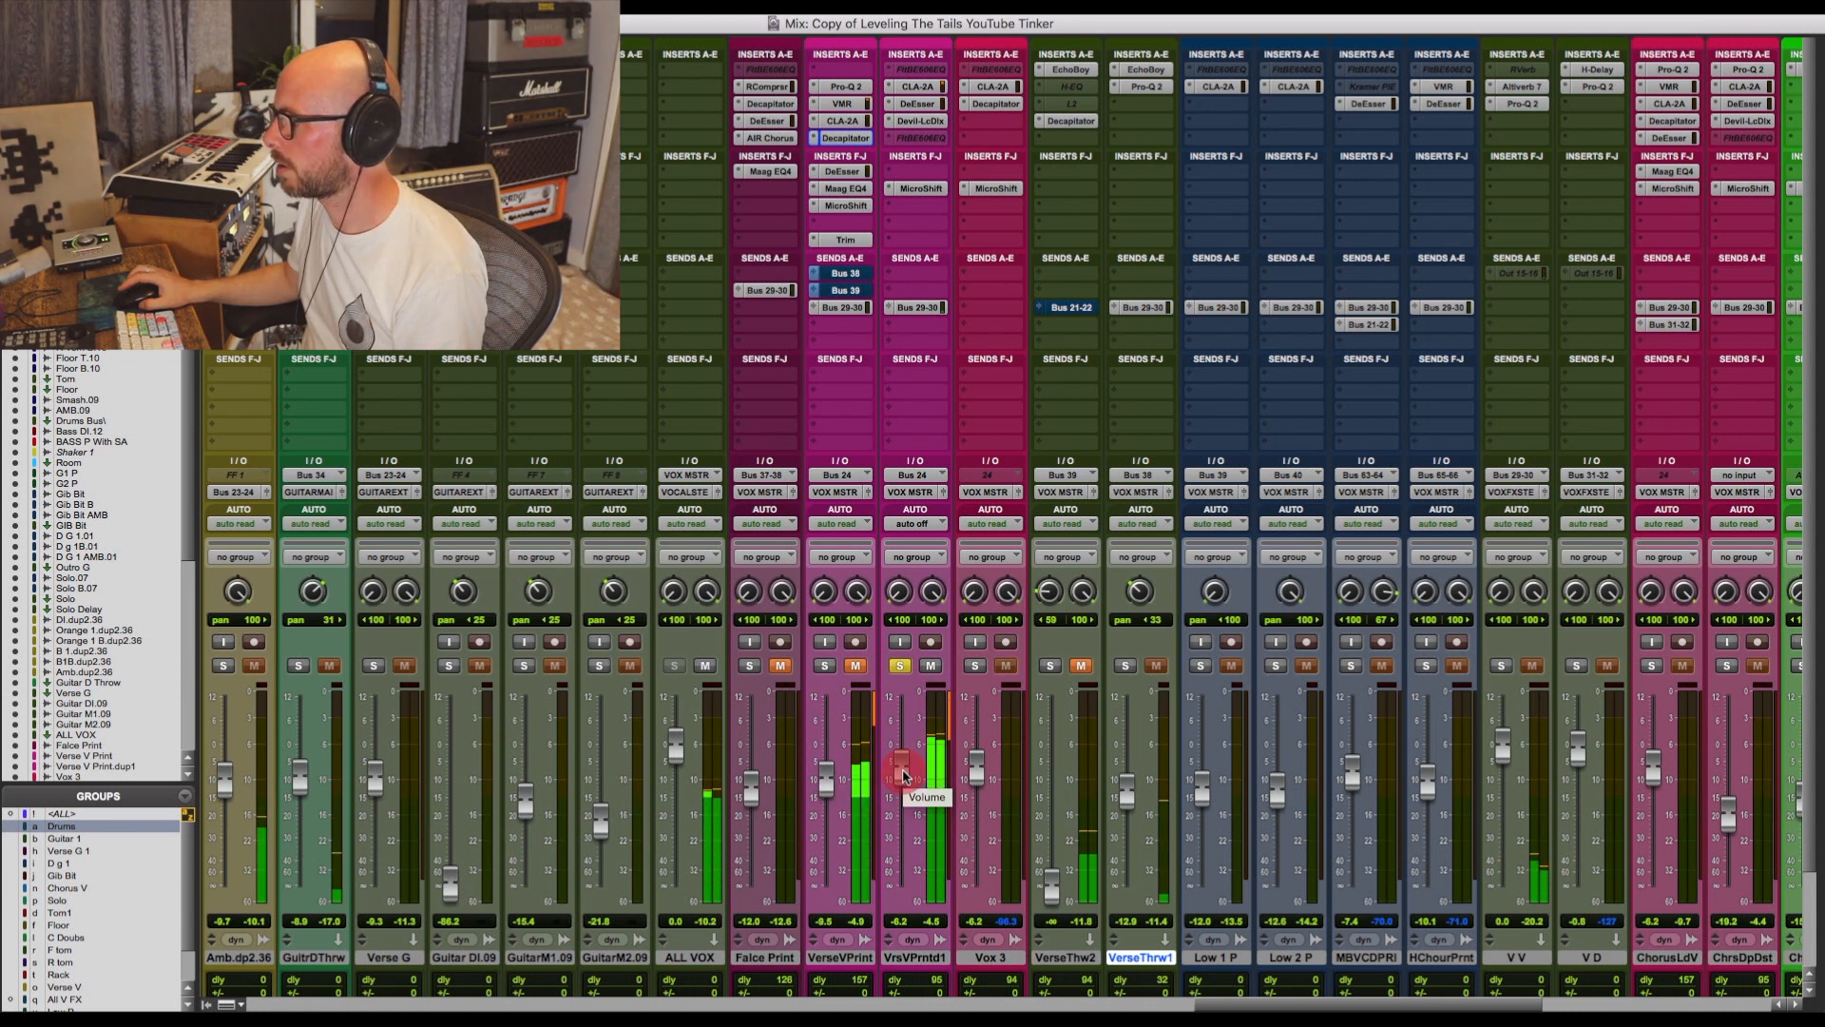
pyautogui.press('space')
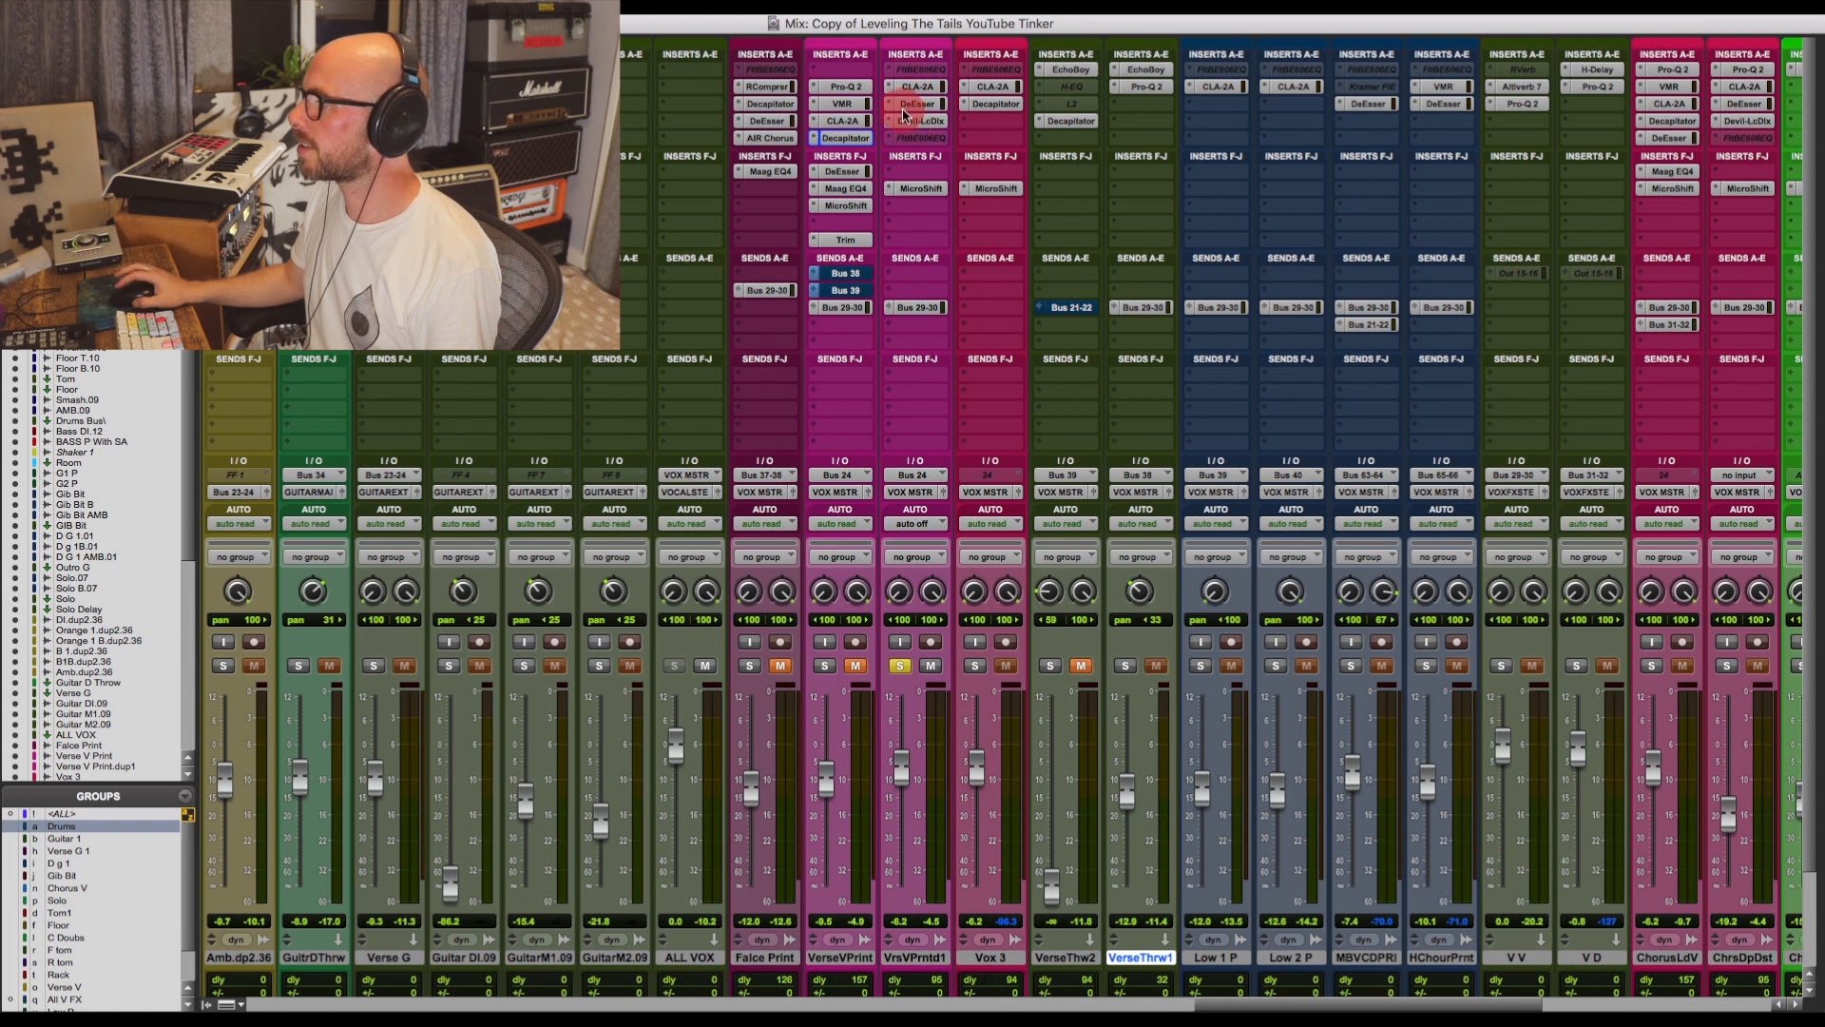
# Bypass the duplicate vocal's DeEsser, Devil-Loc and MicroShift inserts and examine its CLA-2A compressor settings.
pyautogui.click(935, 121)
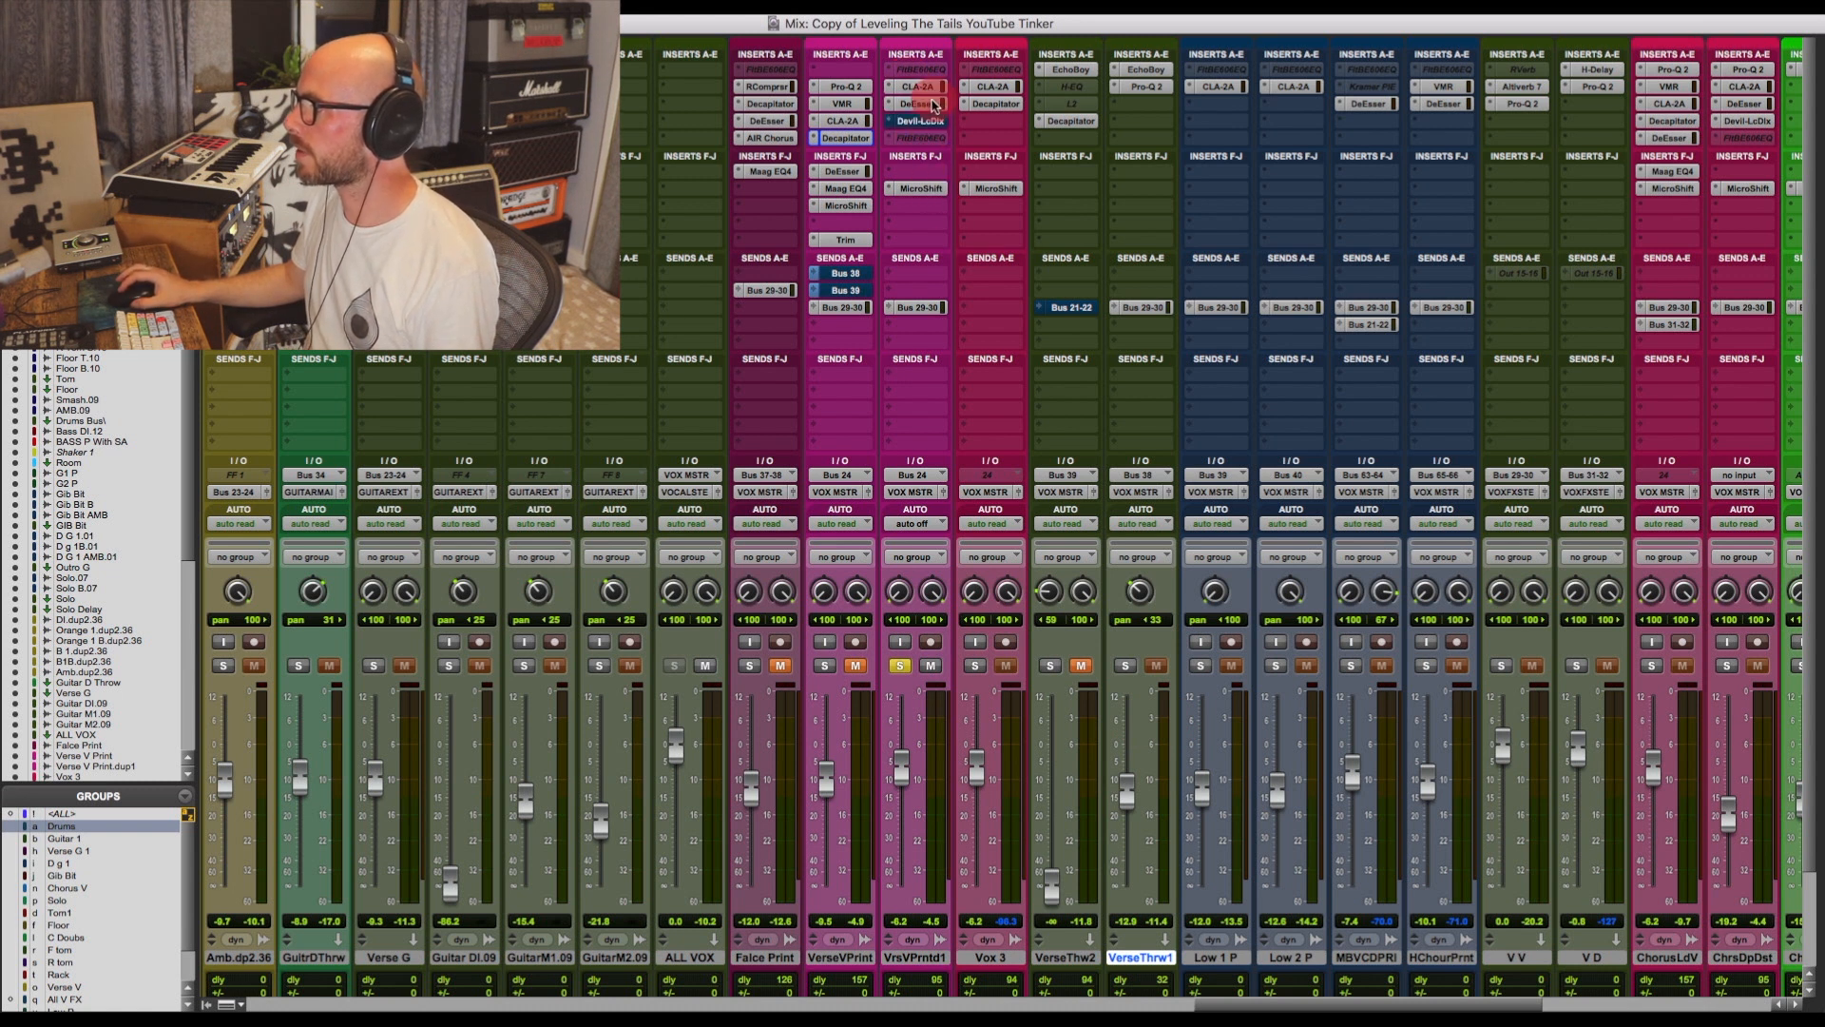
pyautogui.click(917, 87)
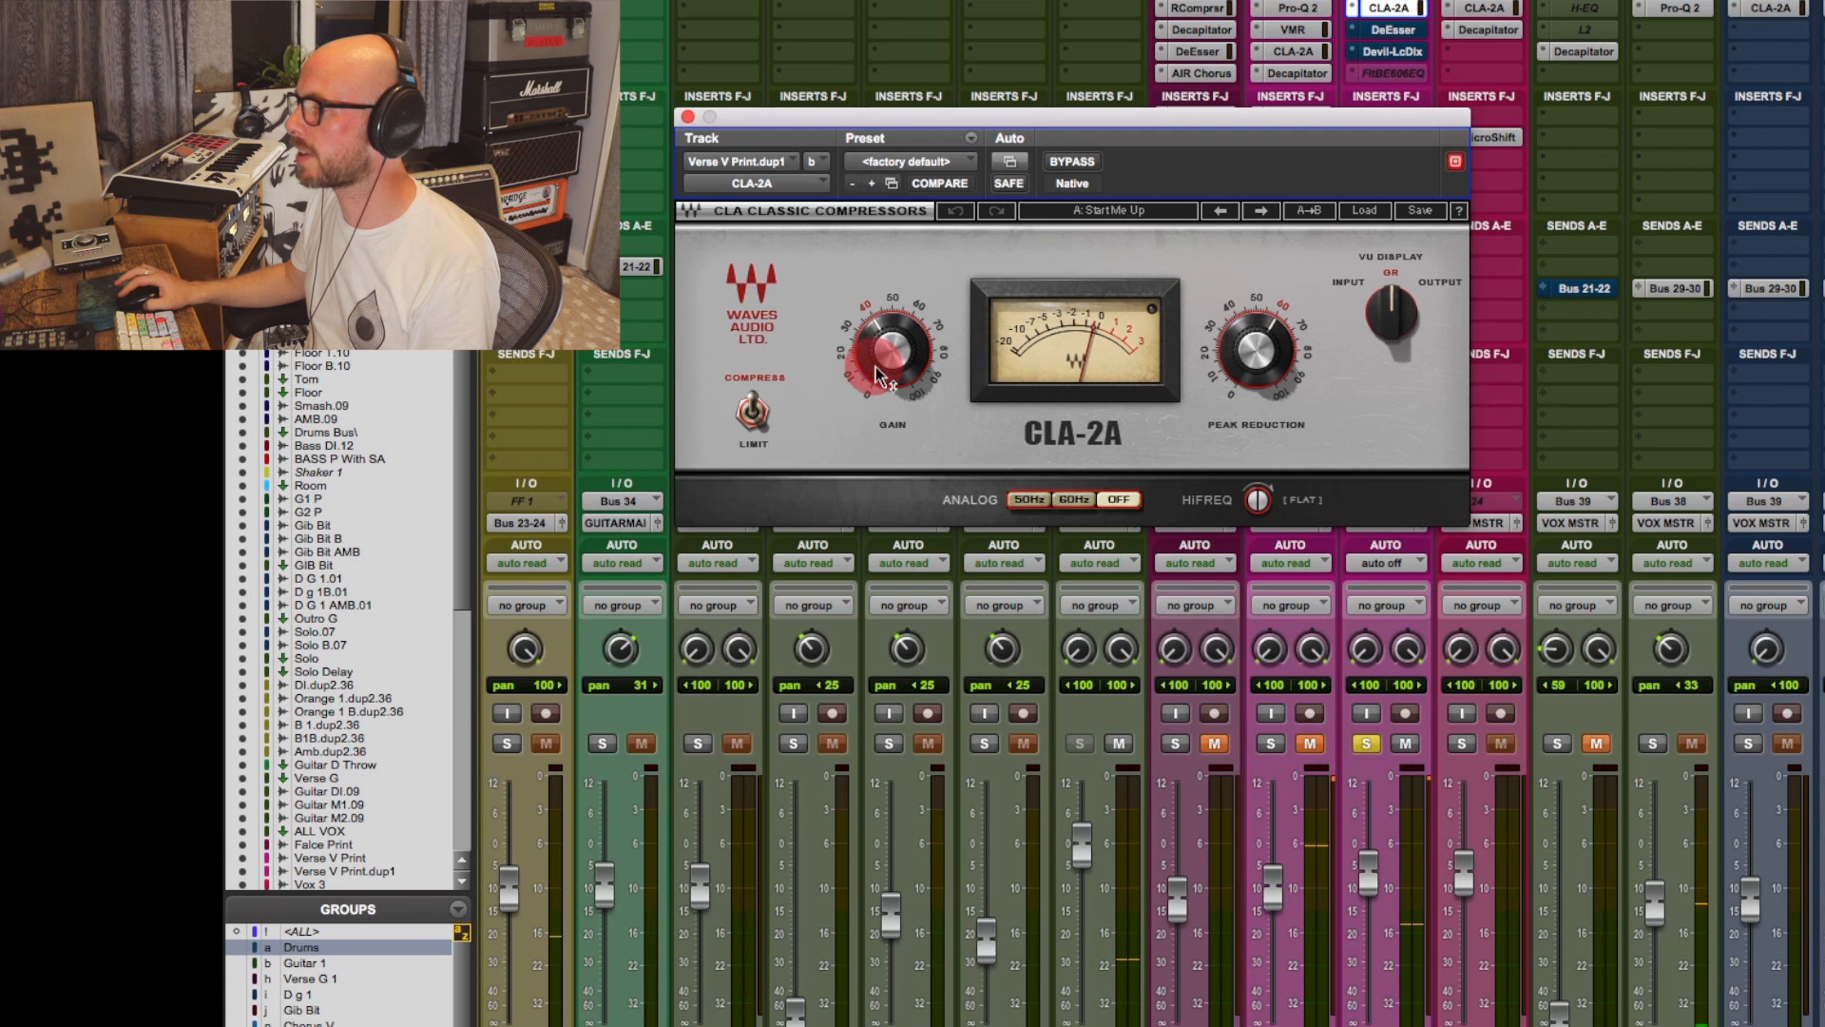
pyautogui.click(688, 116)
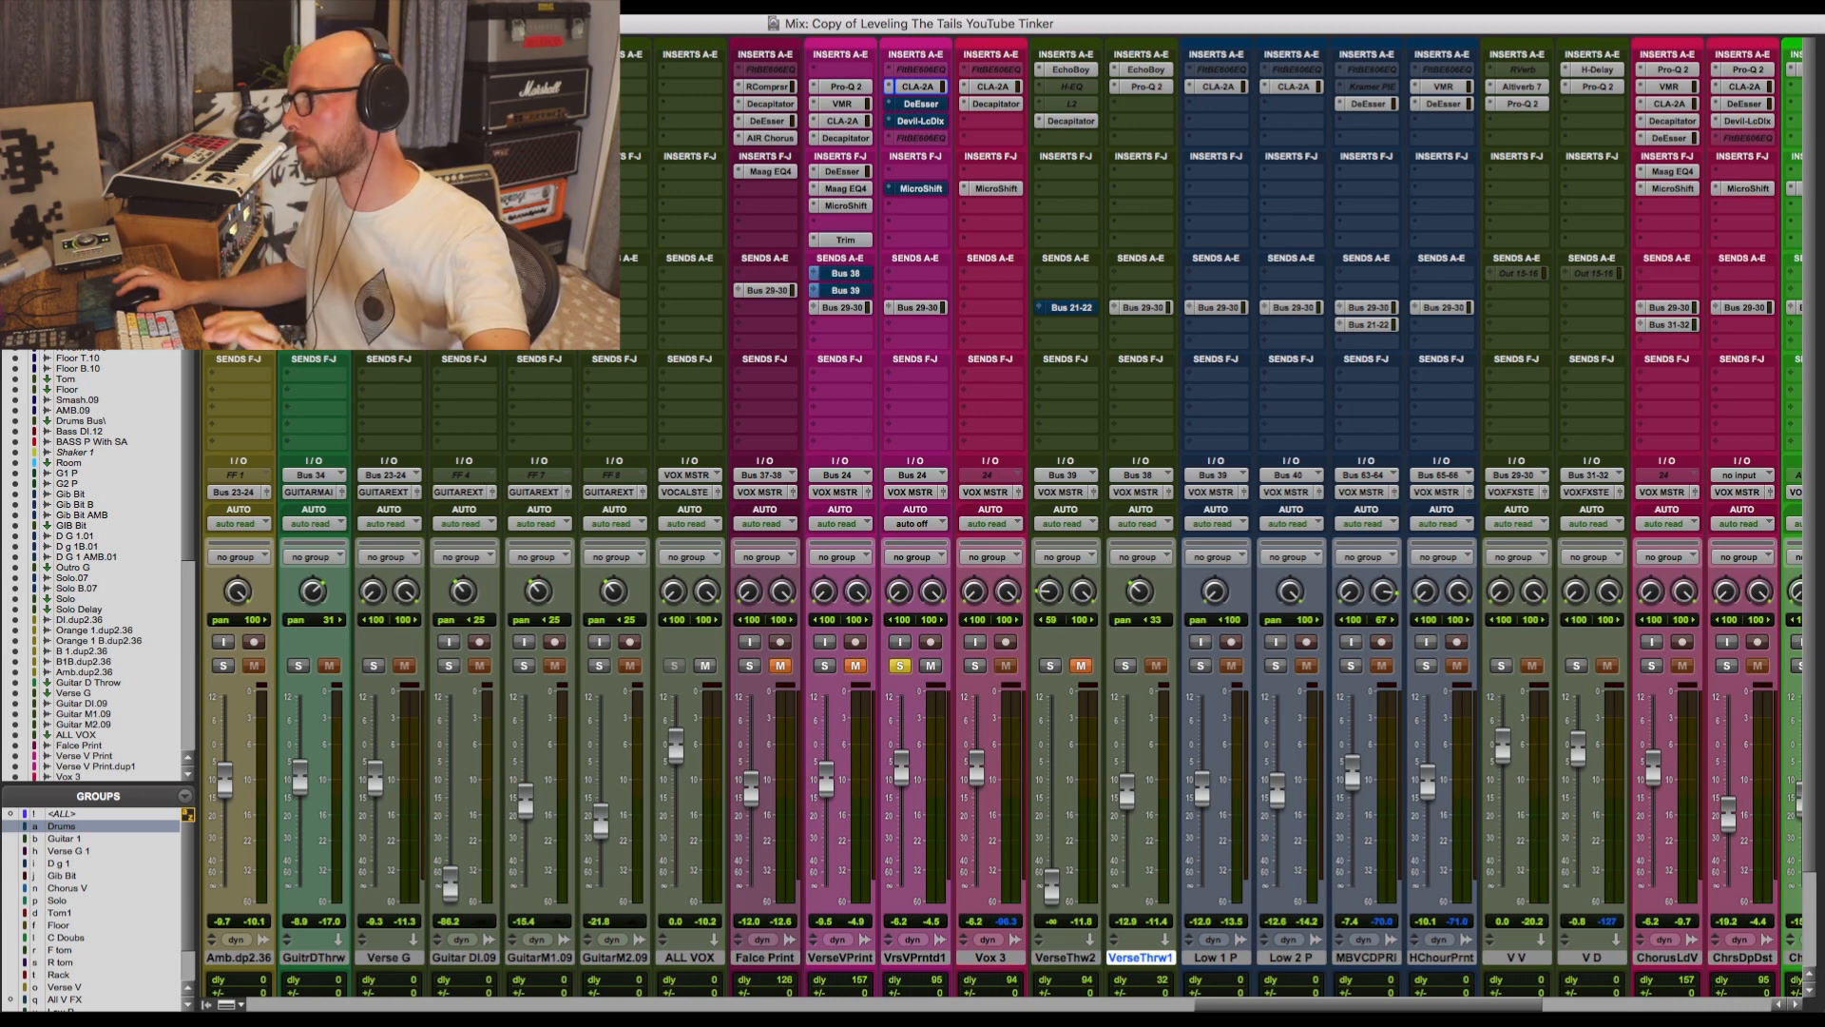
# Re-enable the duplicate vocal's DeEsser and compare playback with its Devil-Loc Deluxe bypassed and active.
pyautogui.keyDown('super'); pyautogui.click(919, 108); pyautogui.keyUp('super')
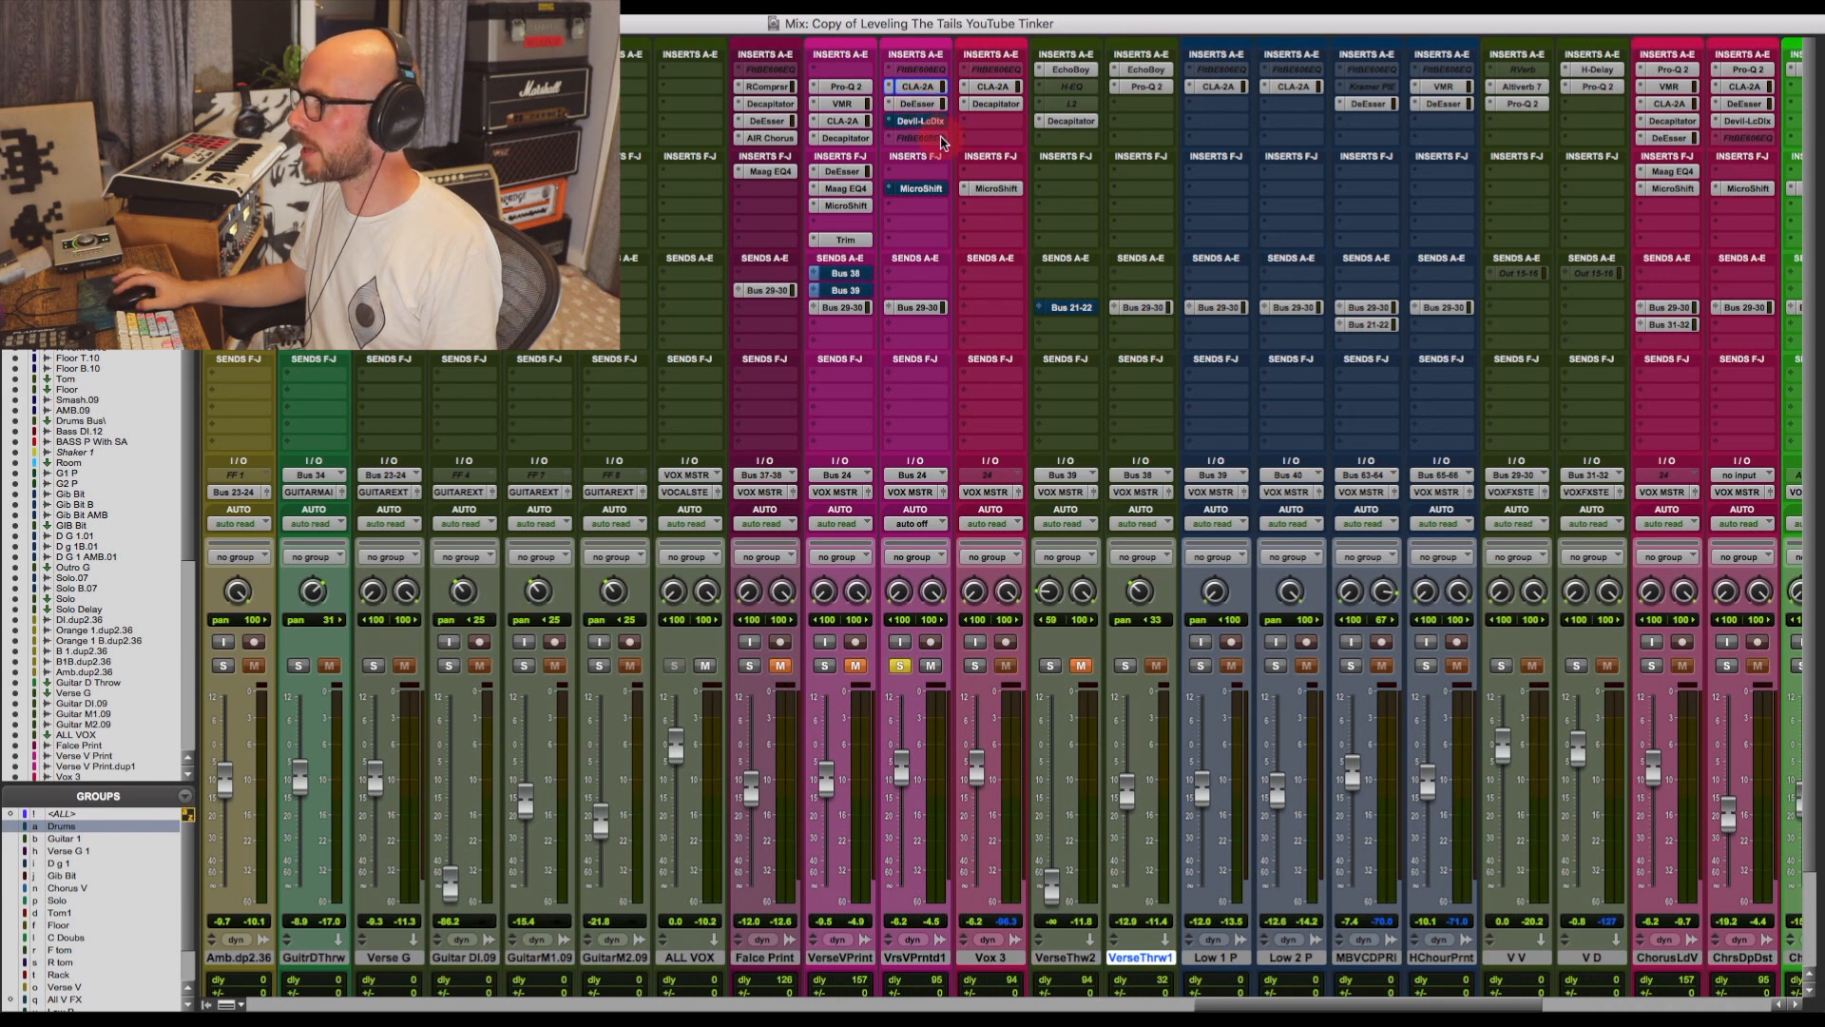
pyautogui.click(936, 127)
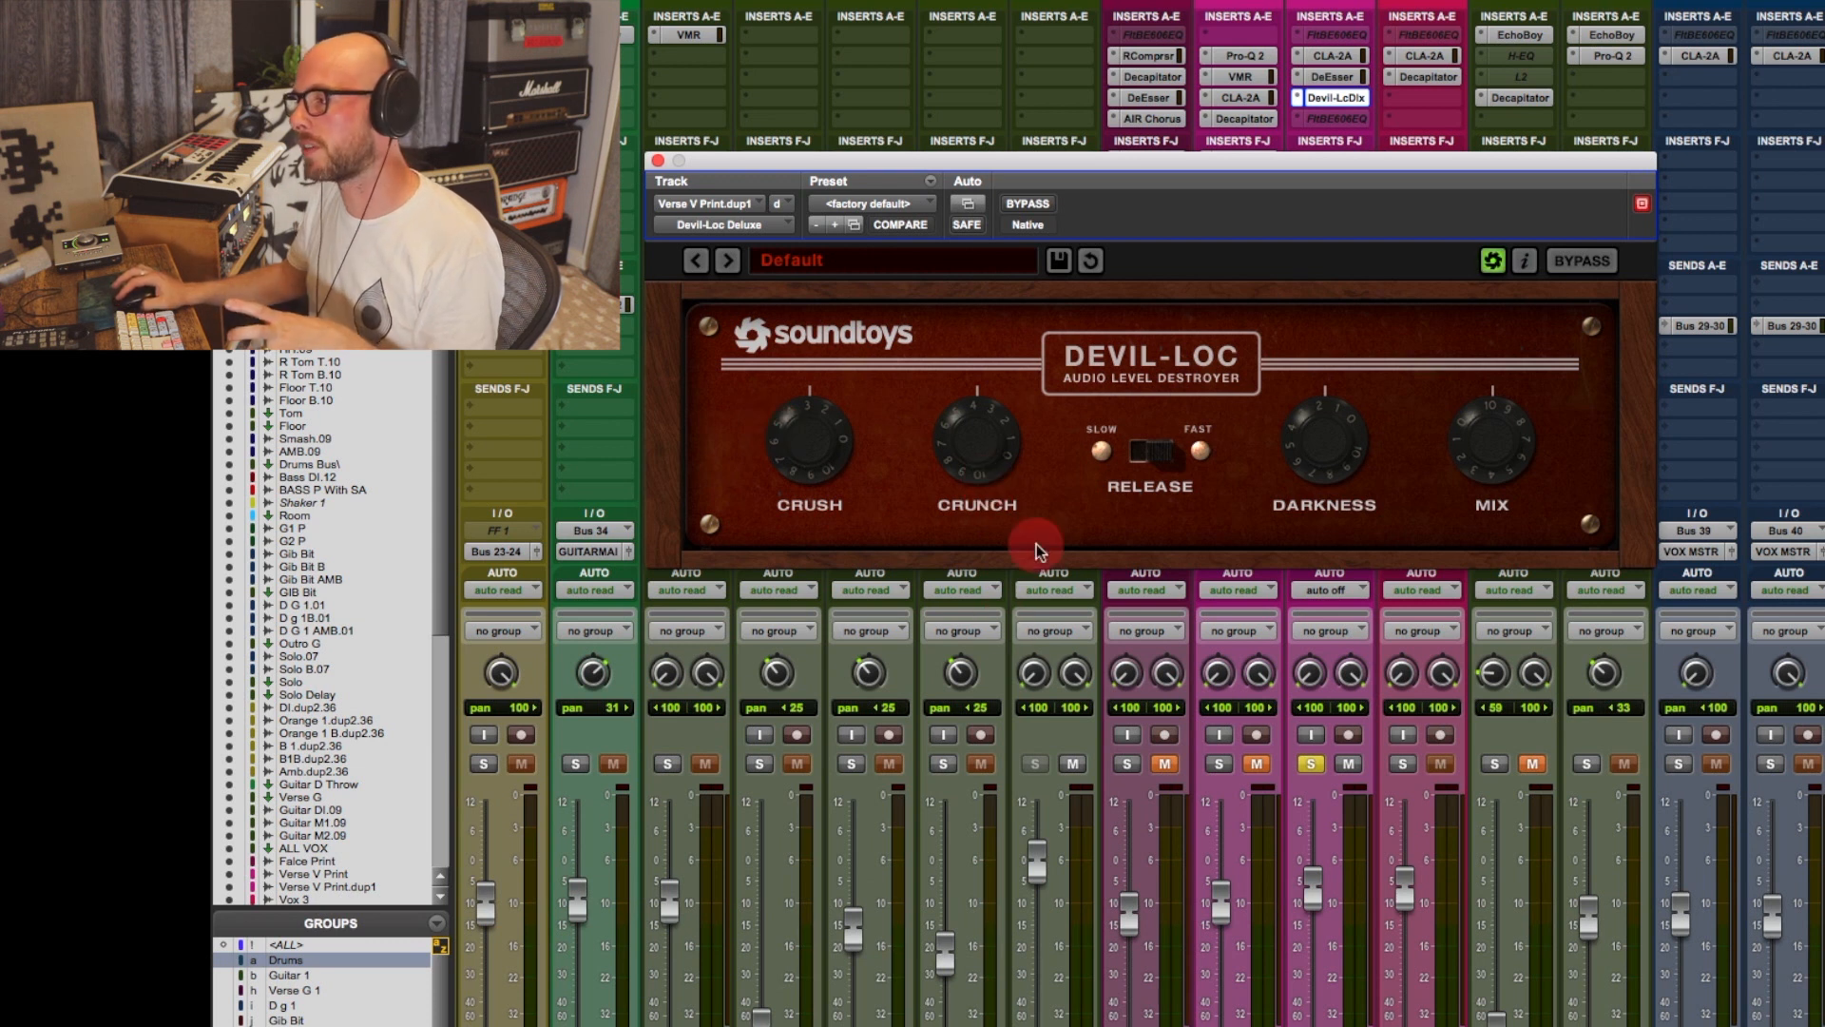
pyautogui.click(1027, 204)
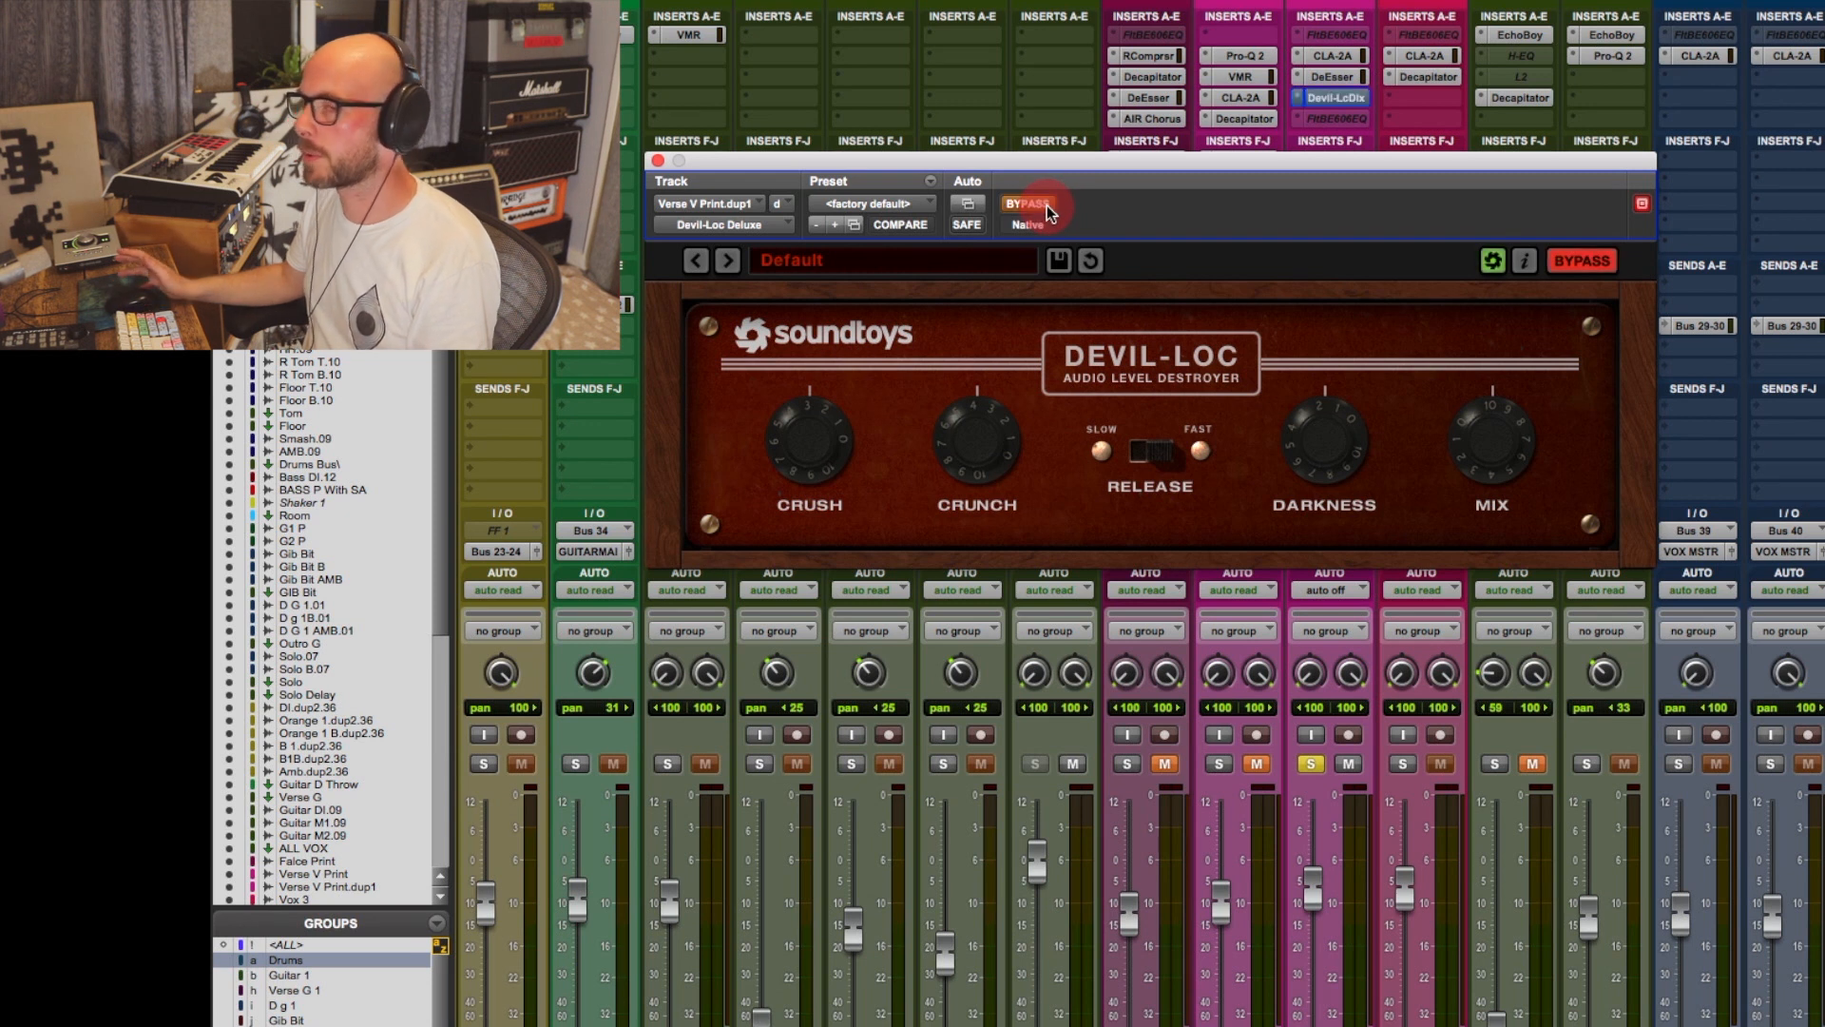
pyautogui.press('space')
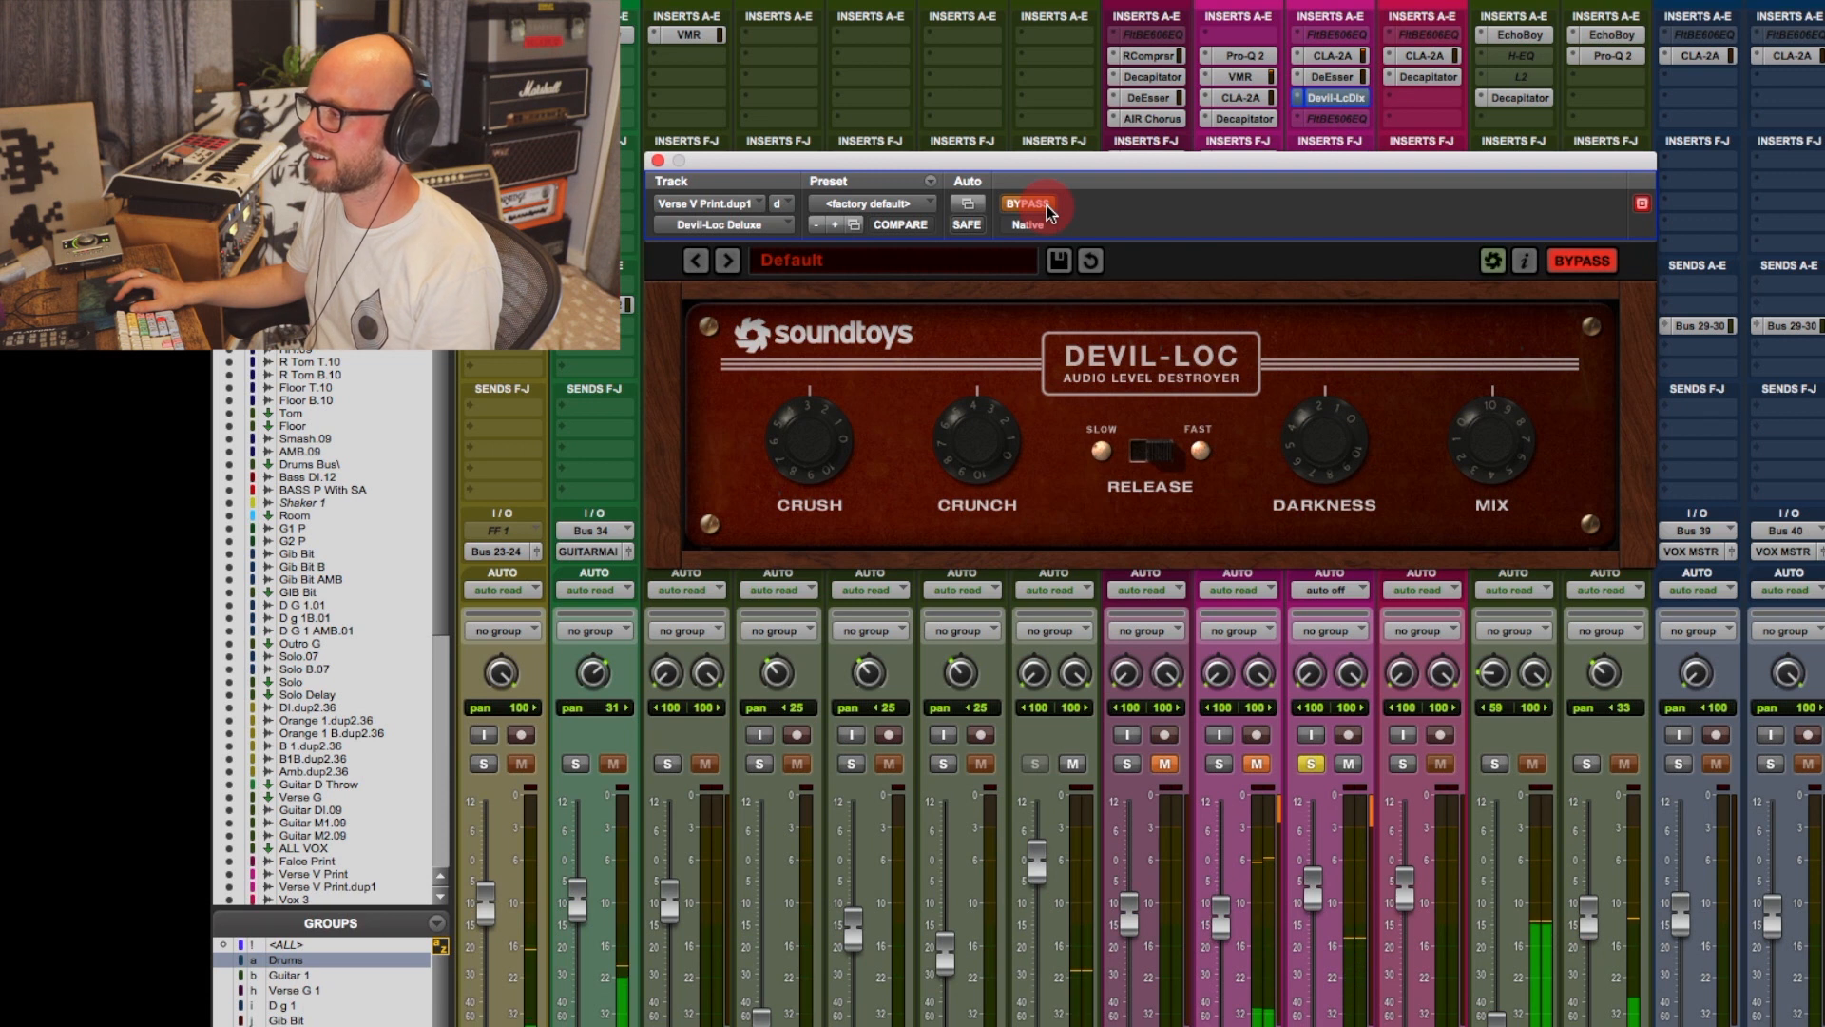
pyautogui.click(1026, 203)
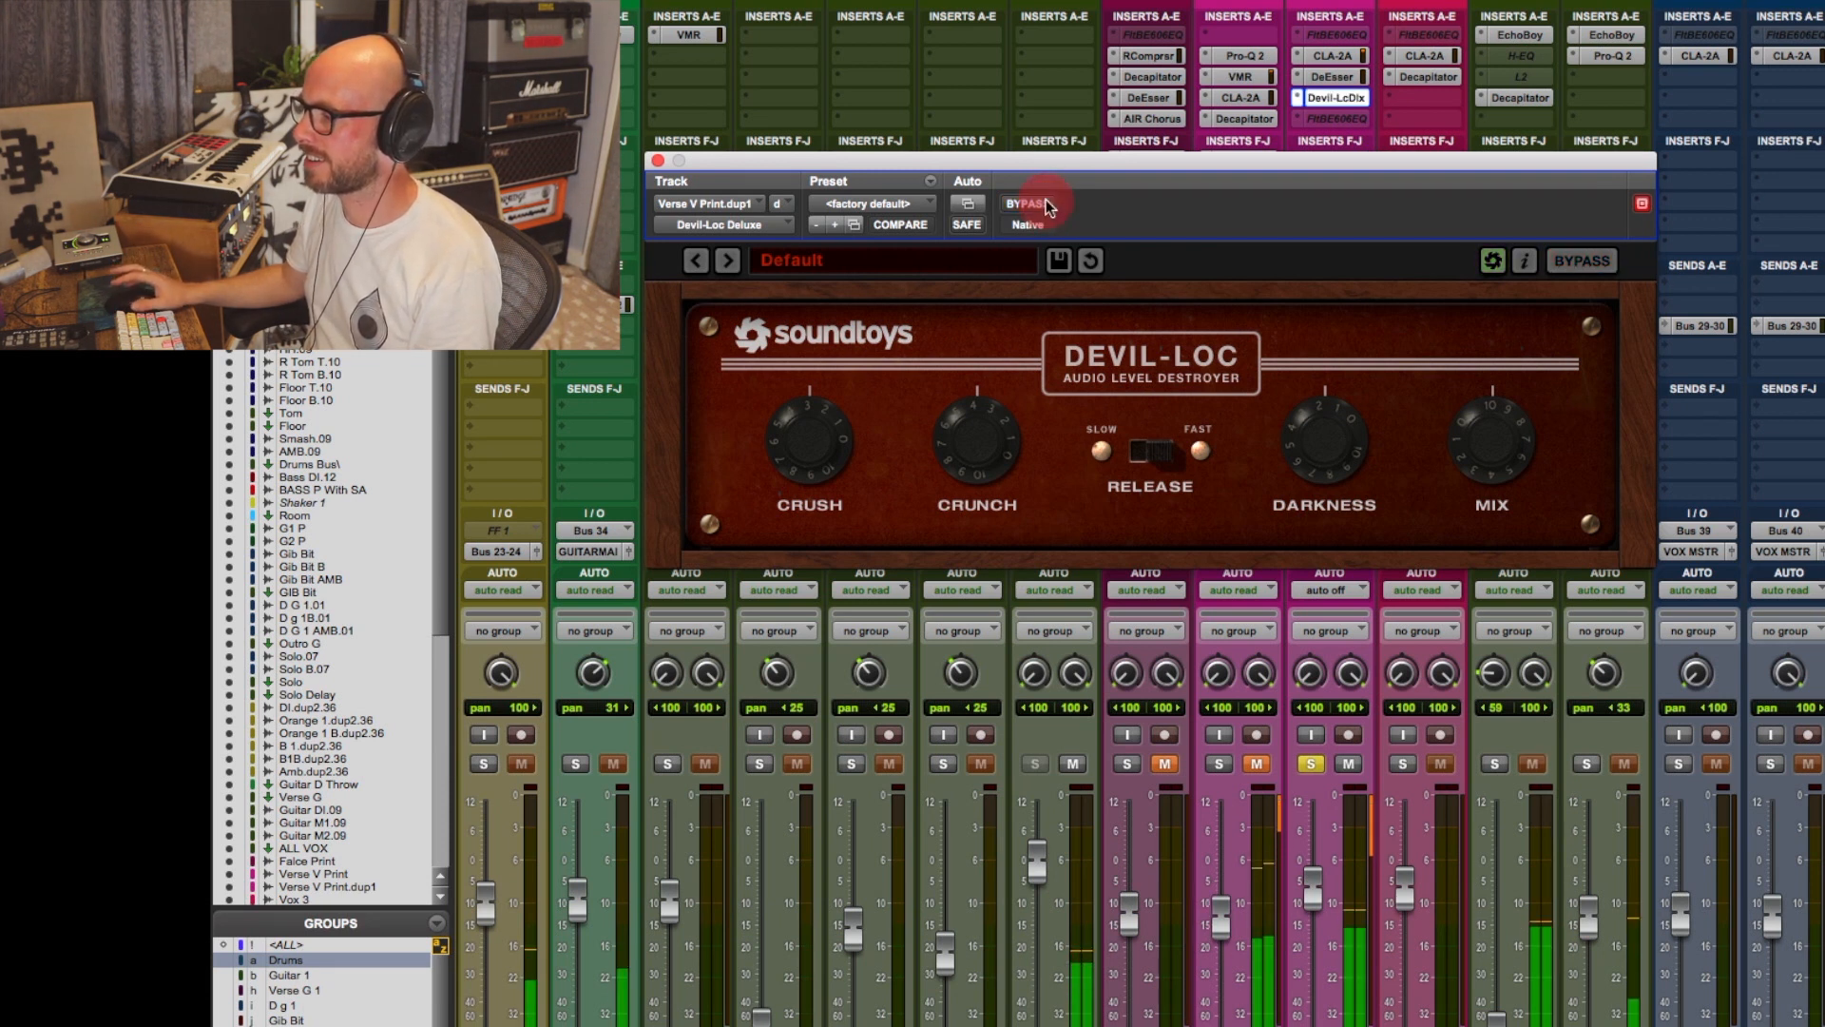
# Clear the duplicate vocal's solo, close the Devil-Loc window and pull the duplicate's fader all the way down.
pyautogui.click(1331, 765)
pyautogui.click(1311, 764)
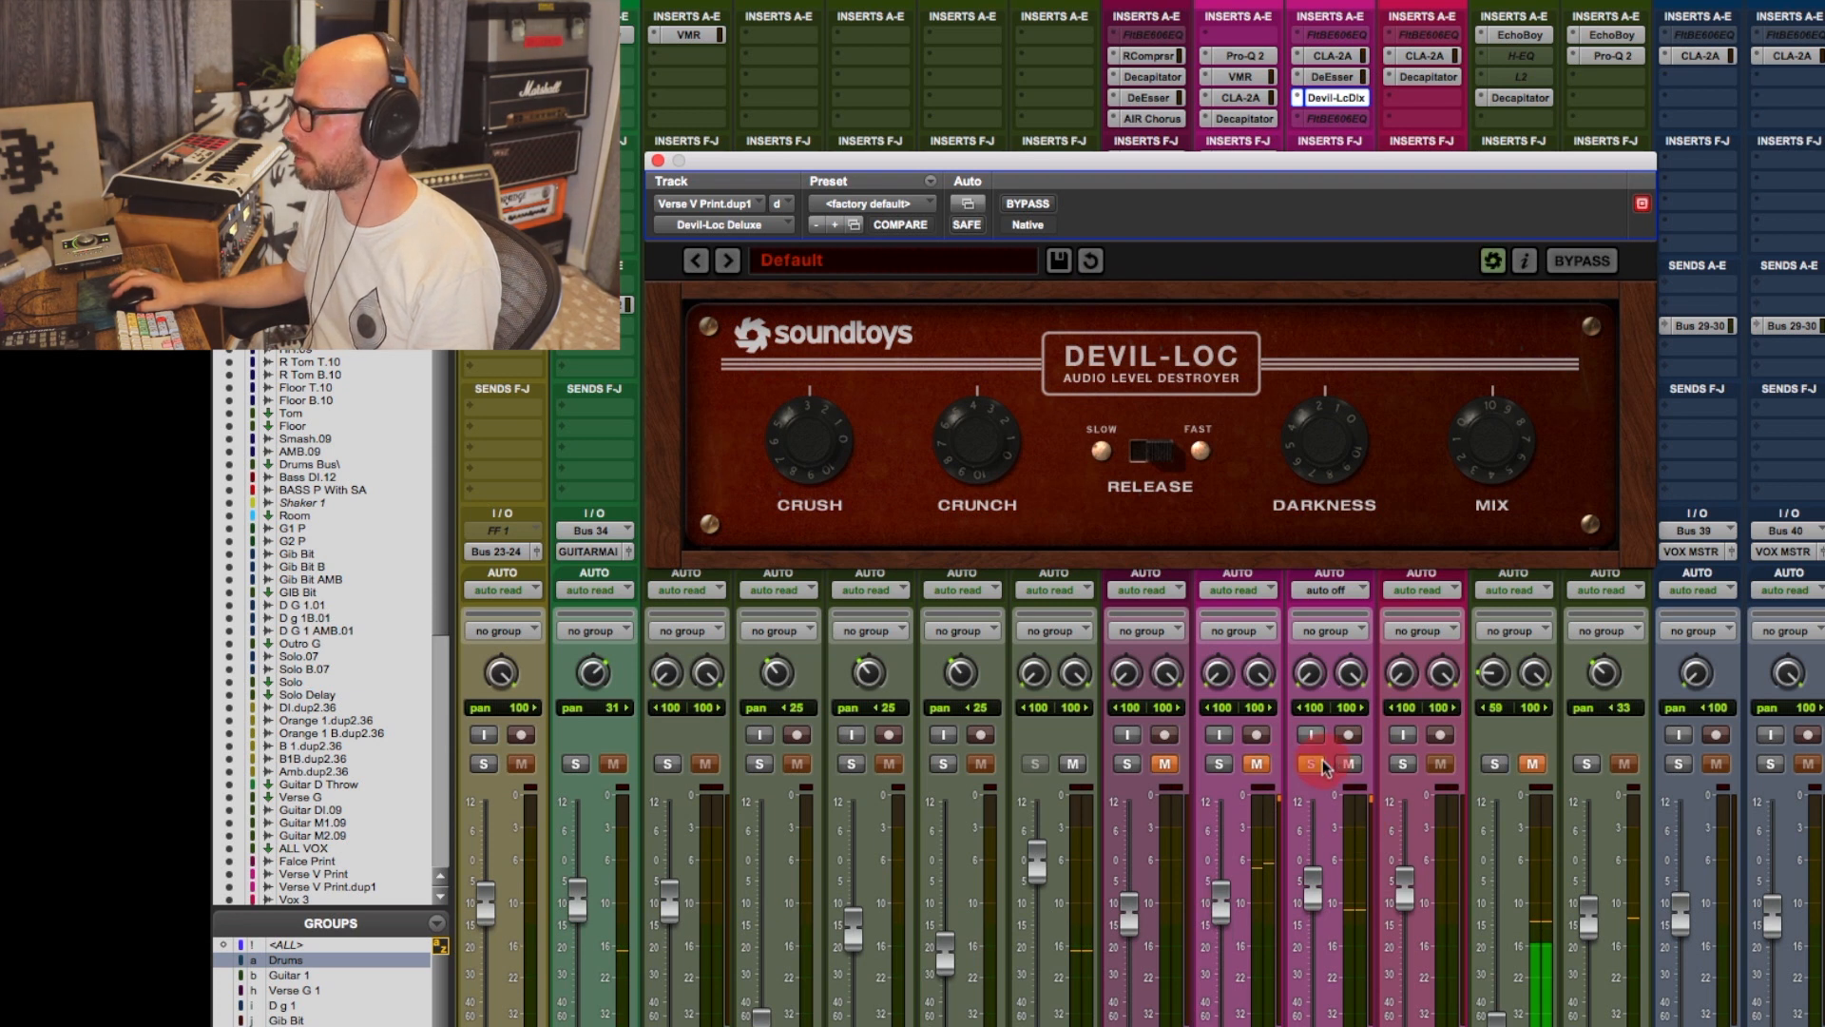
pyautogui.moveTo(1316, 879); pyautogui.dragTo(1316, 896)
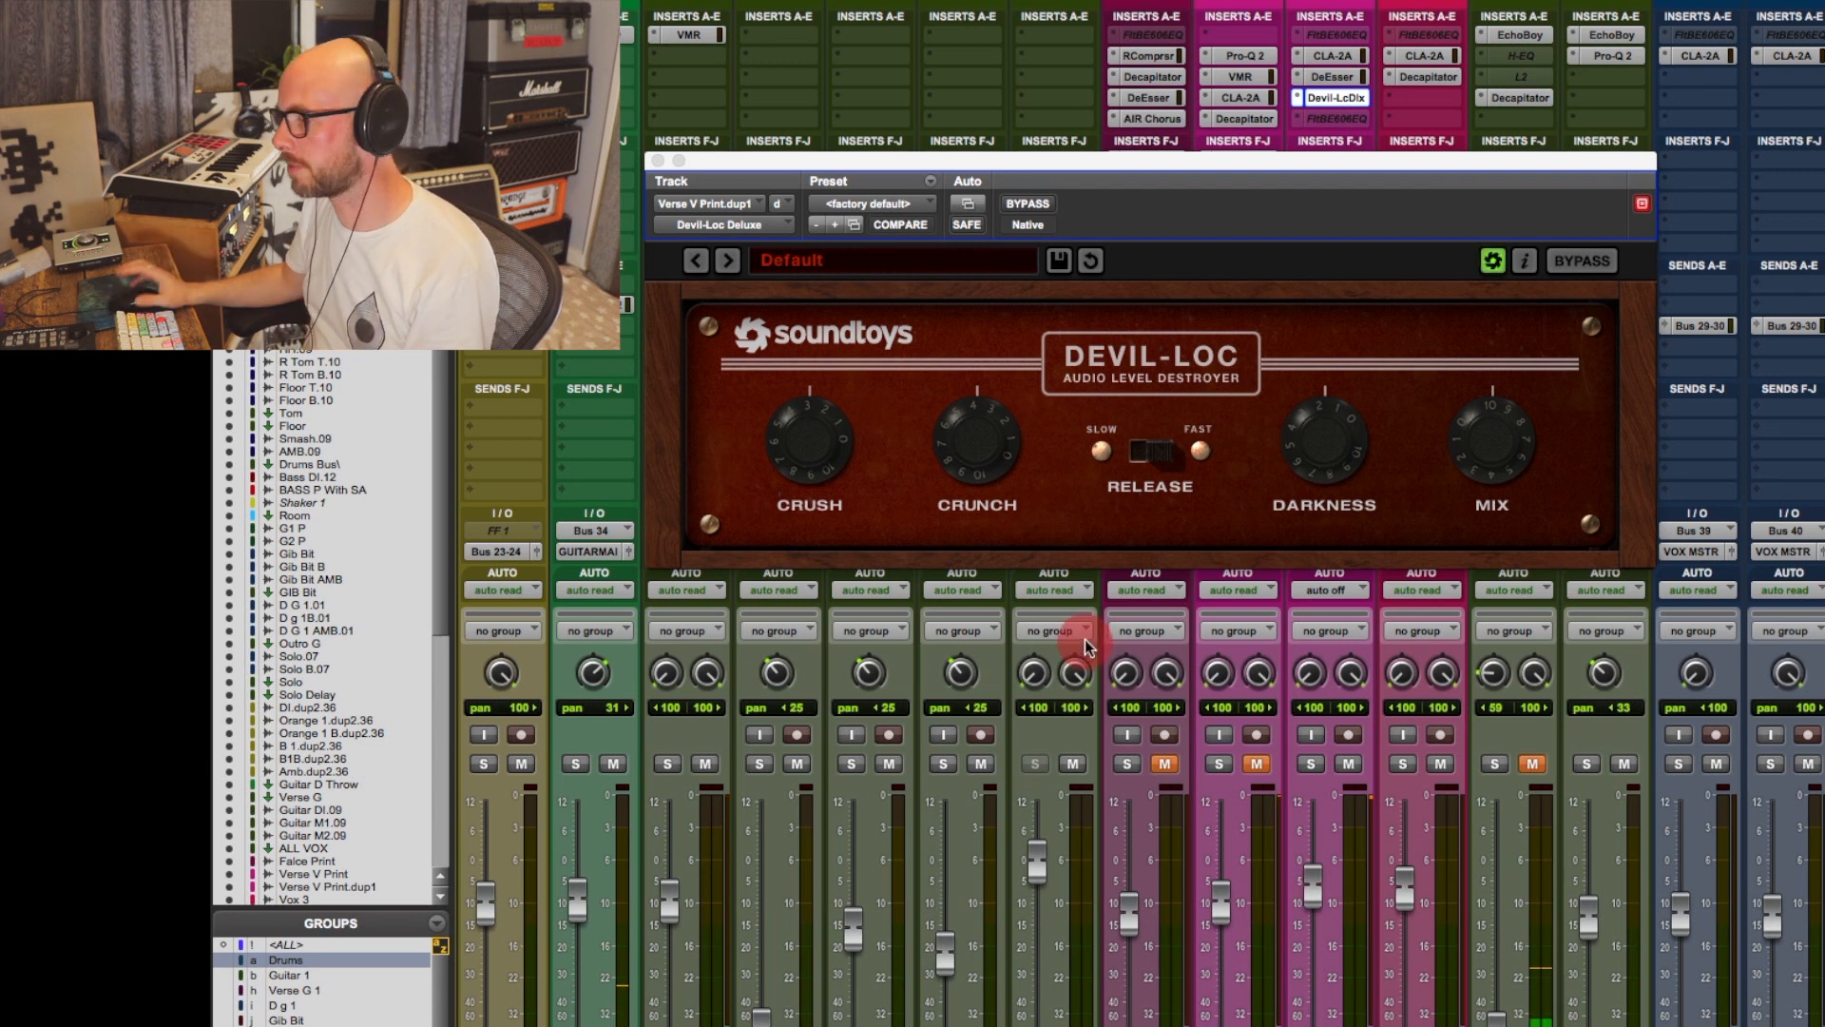
pyautogui.click(658, 159)
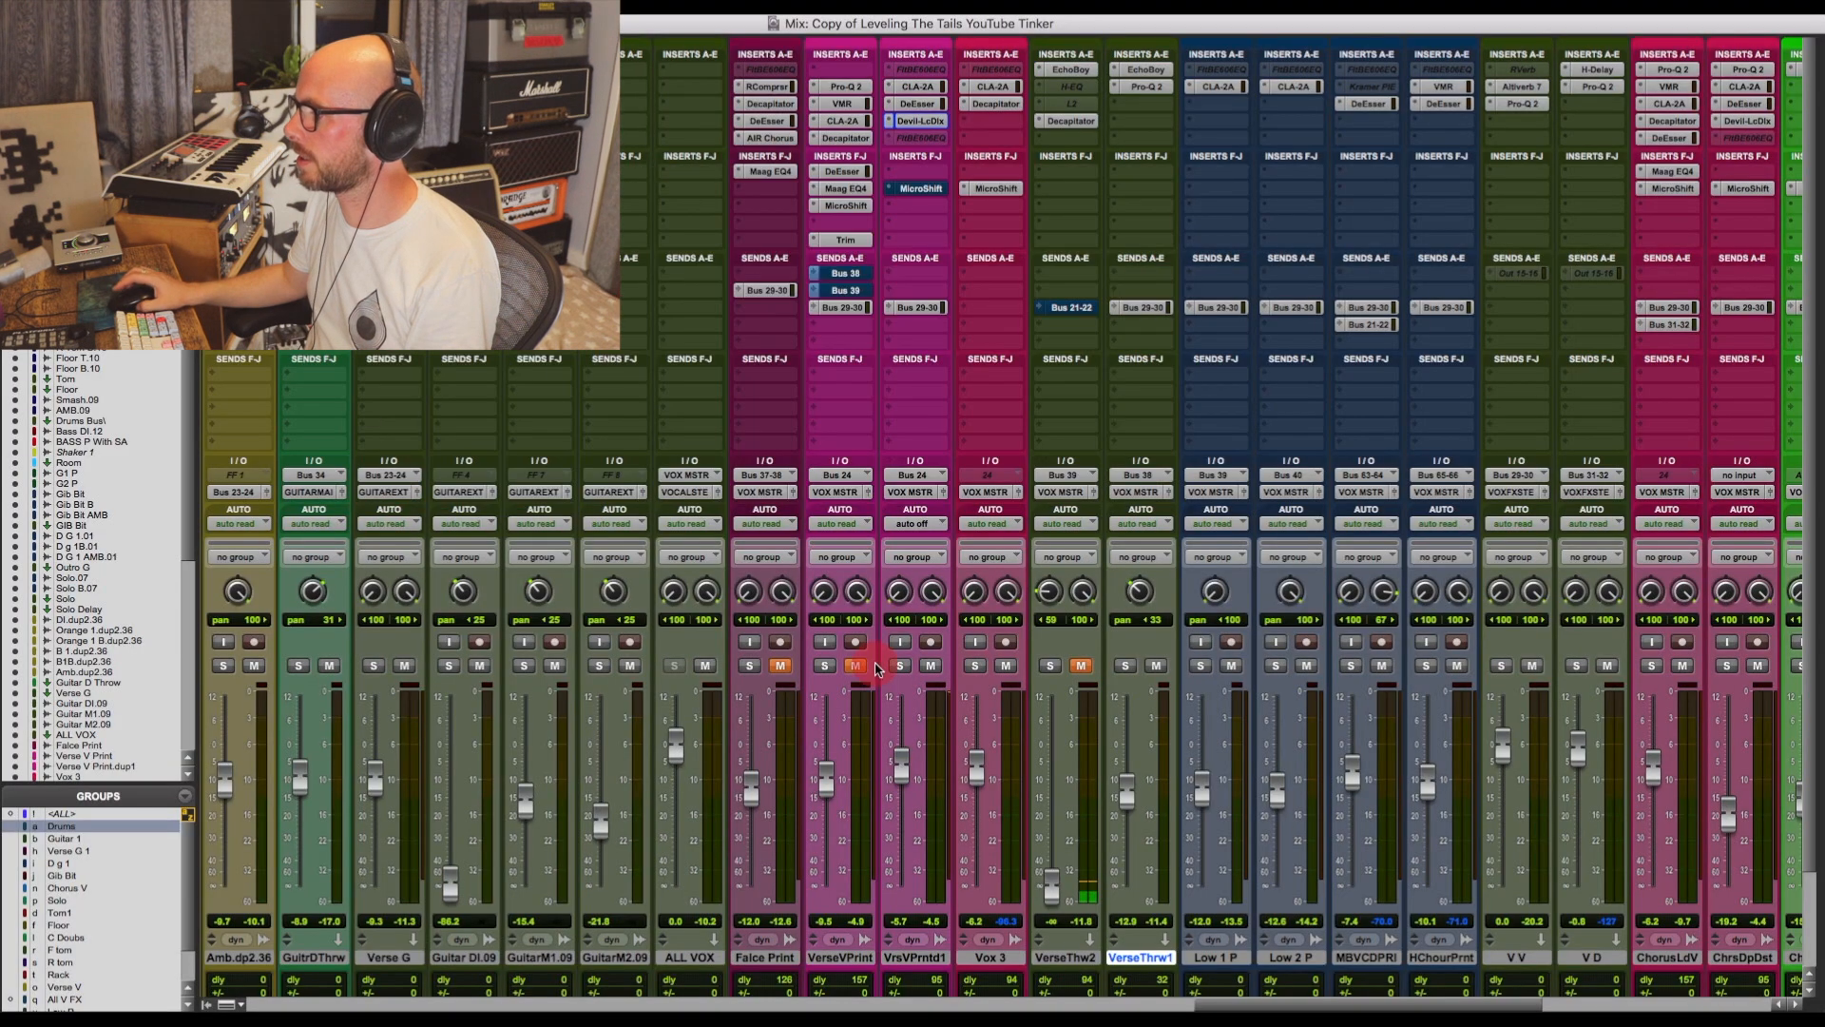
pyautogui.click(1315, 888)
pyautogui.moveTo(906, 773); pyautogui.dragTo(901, 965)
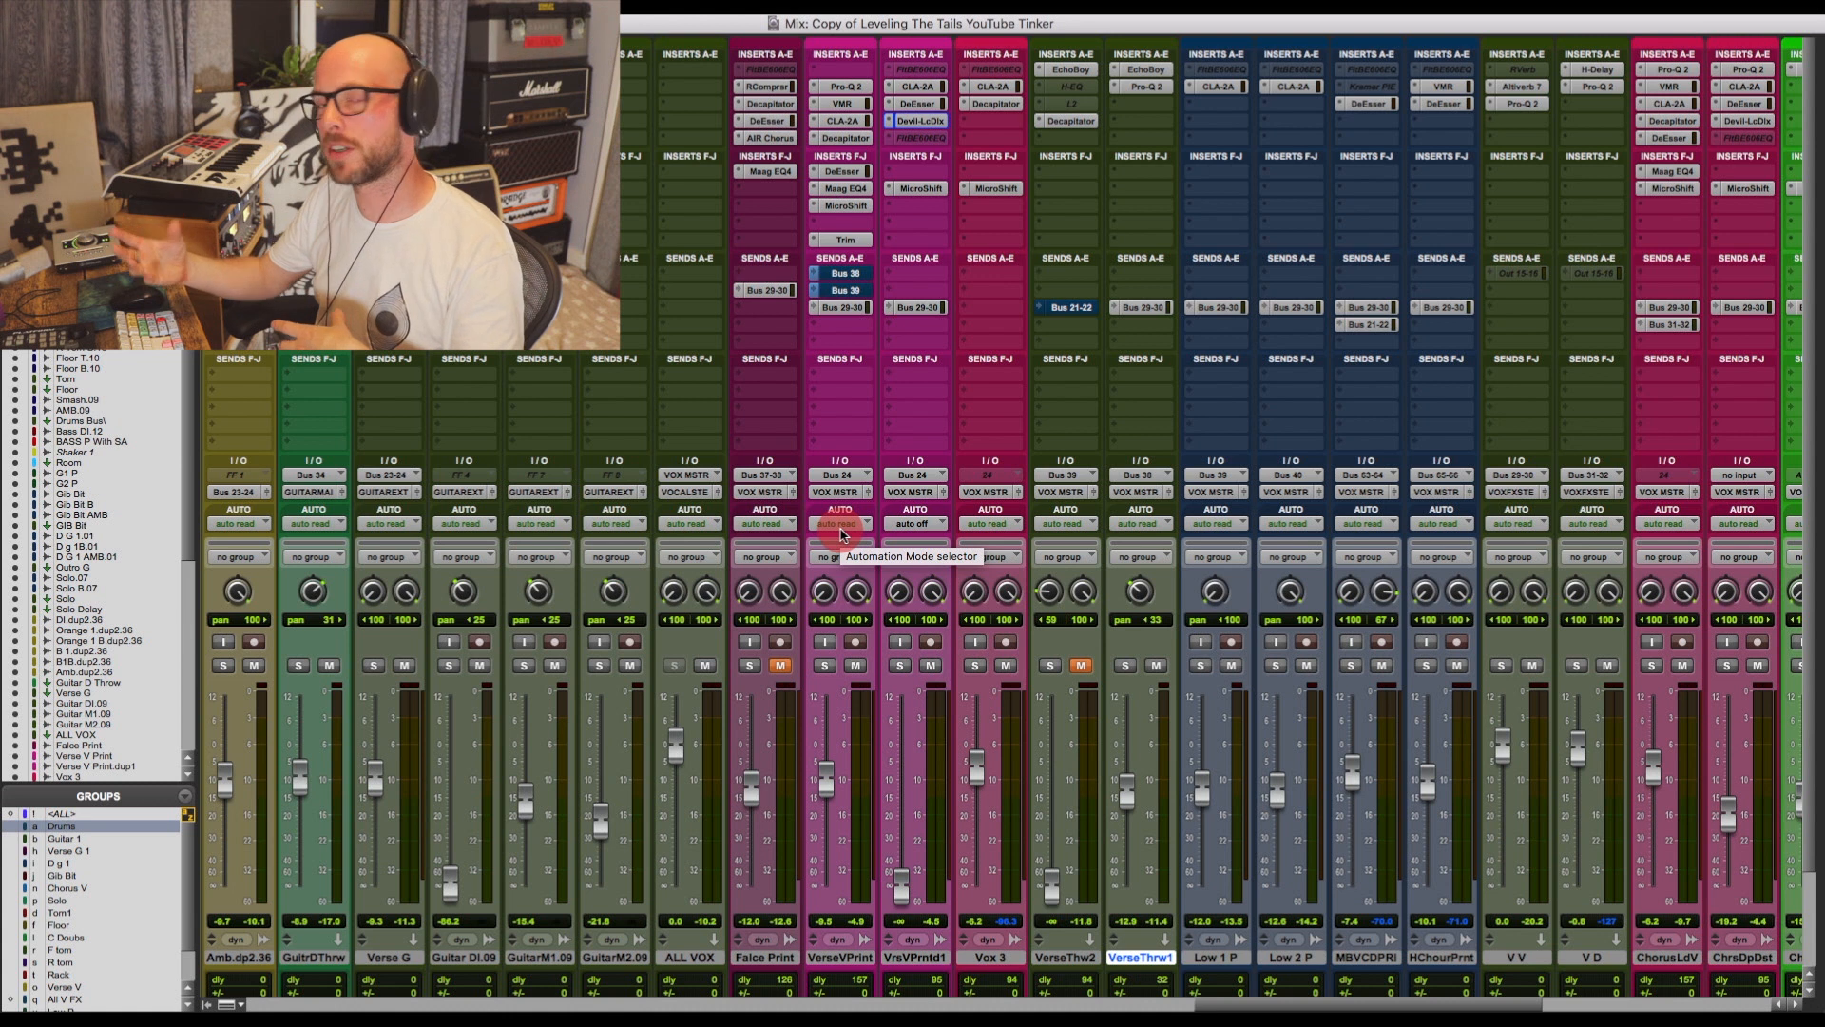
# During playback, blend the duplicate verse vocal in at -18.8 dB and lower the ALL VOX fader to -1.1 dB.
pyautogui.press('space')
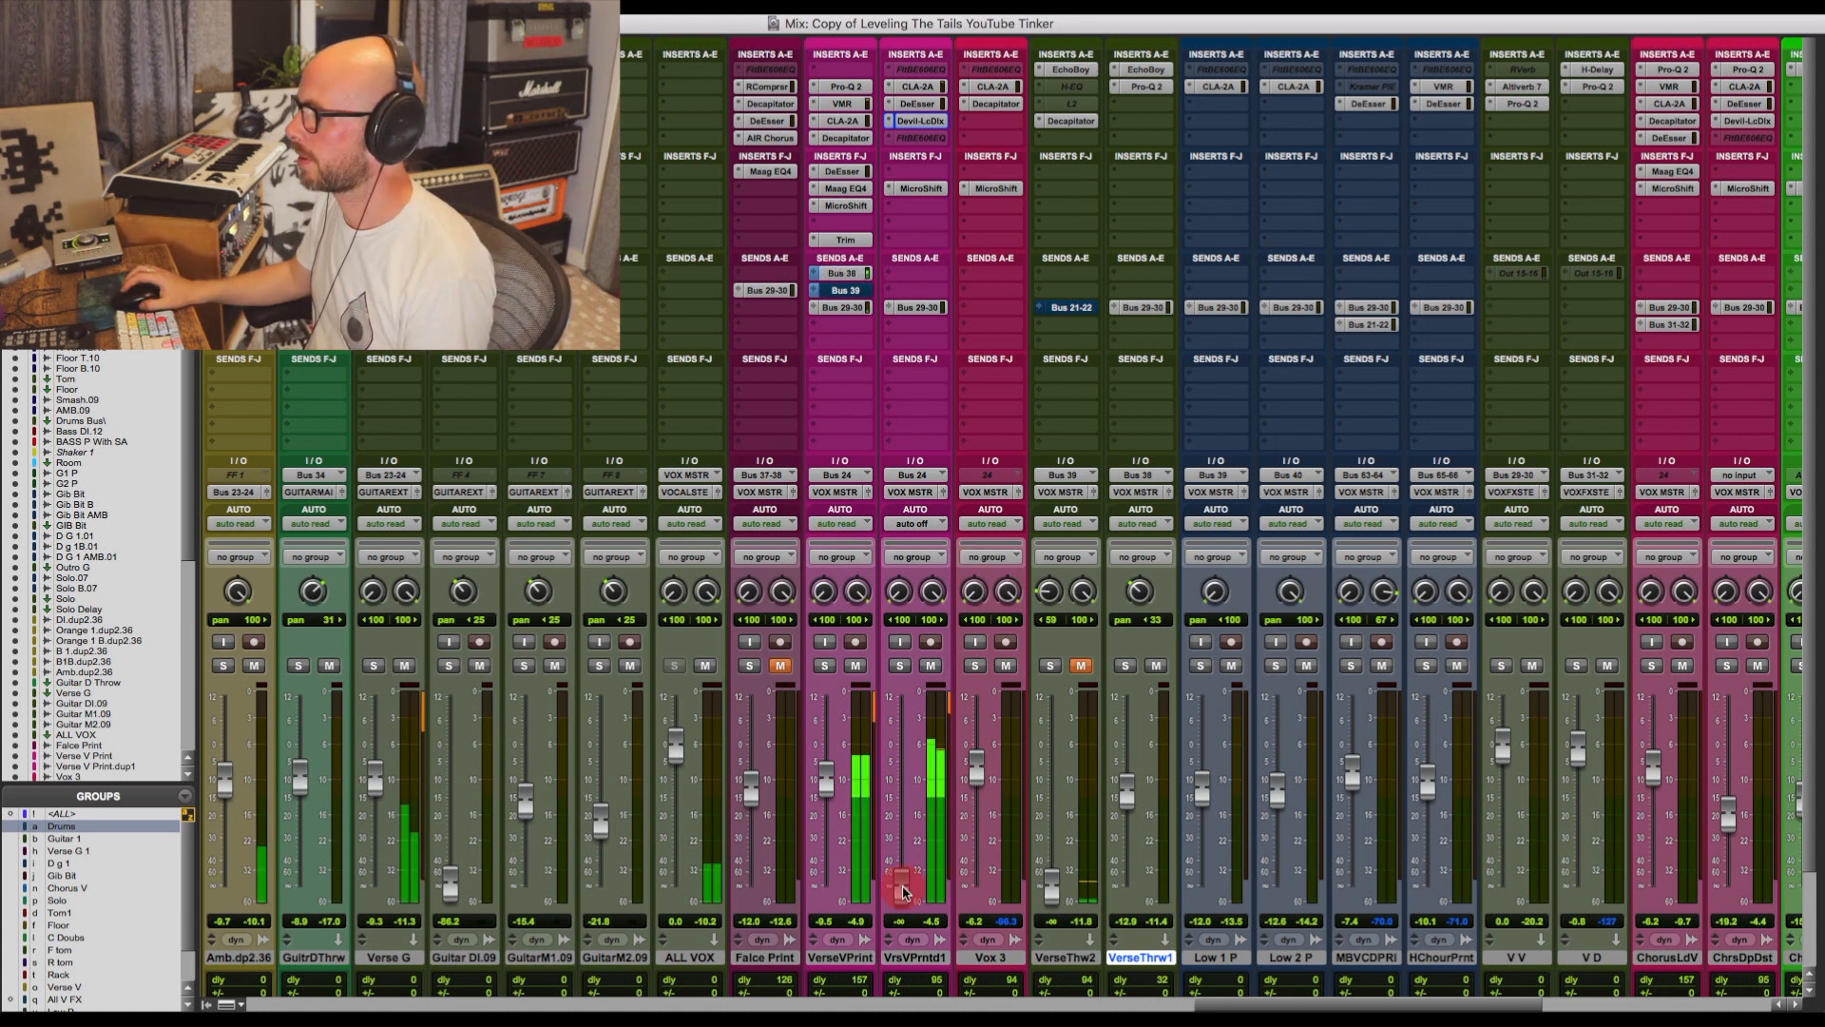
pyautogui.moveTo(903, 890); pyautogui.dragTo(908, 821)
pyautogui.click(903, 830)
pyautogui.click(904, 823)
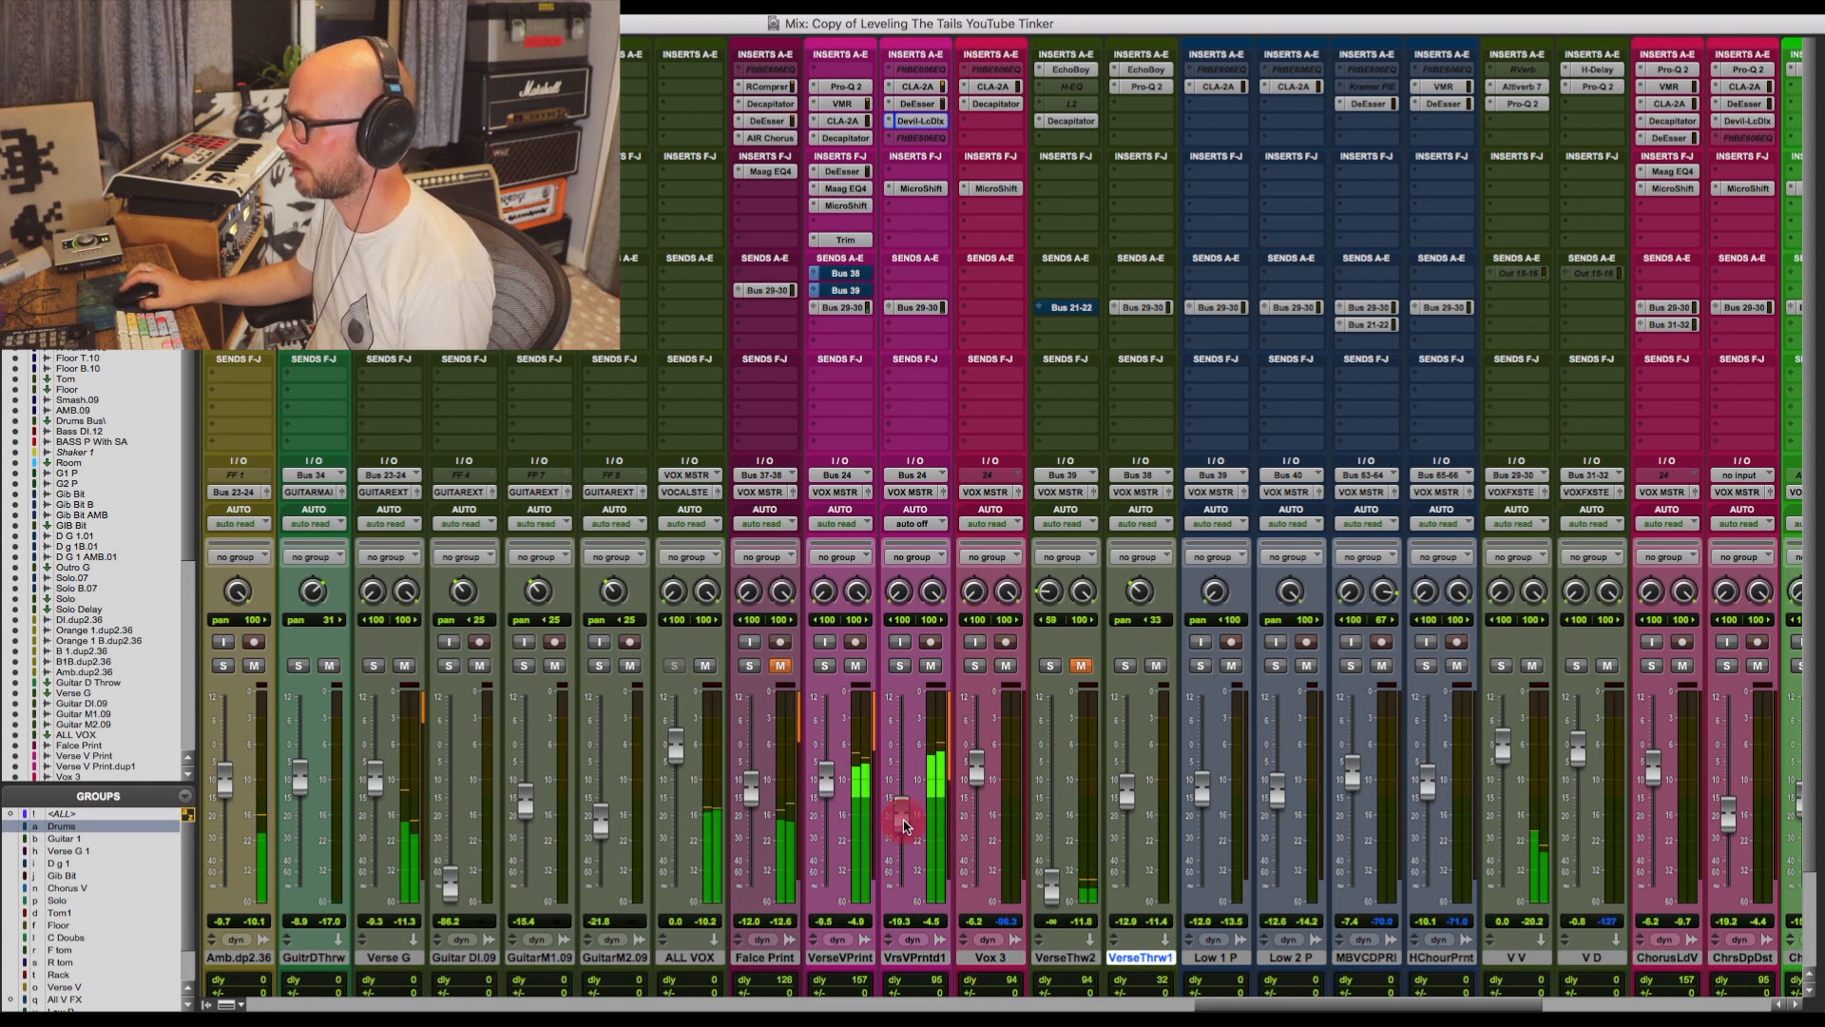
pyautogui.click(903, 823)
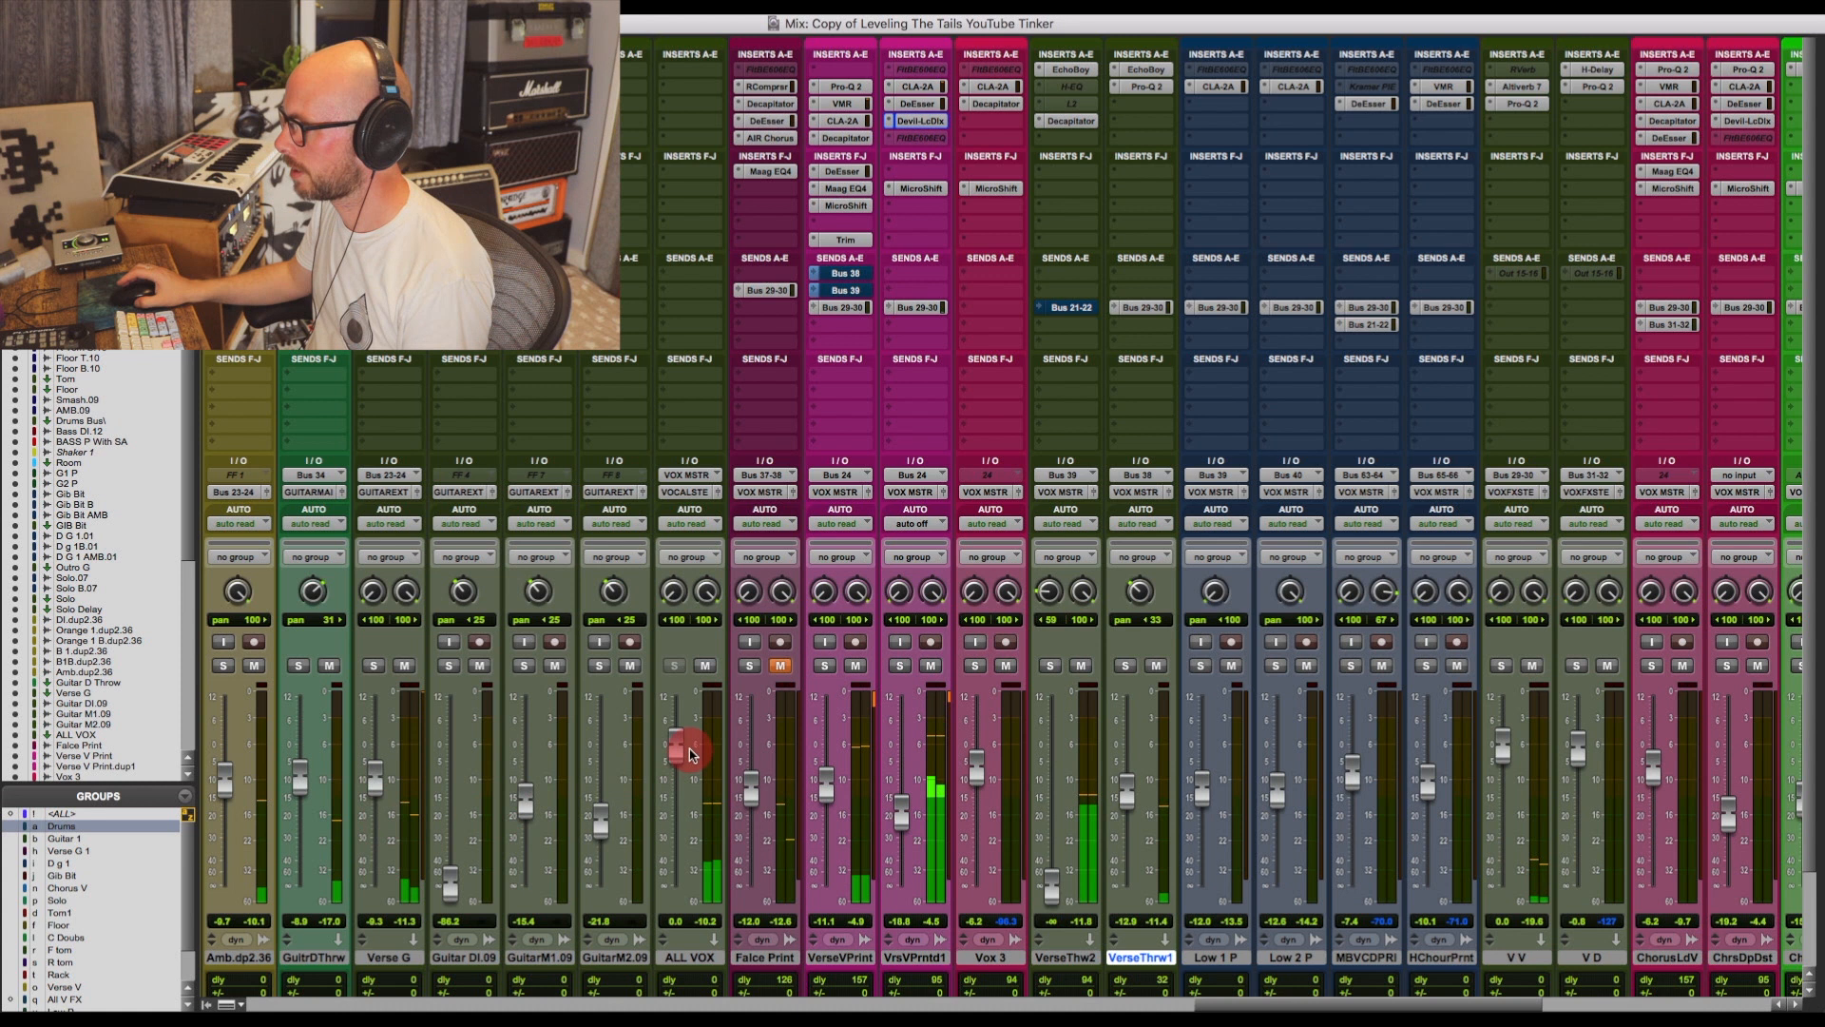
pyautogui.moveTo(681, 749); pyautogui.dragTo(678, 753)
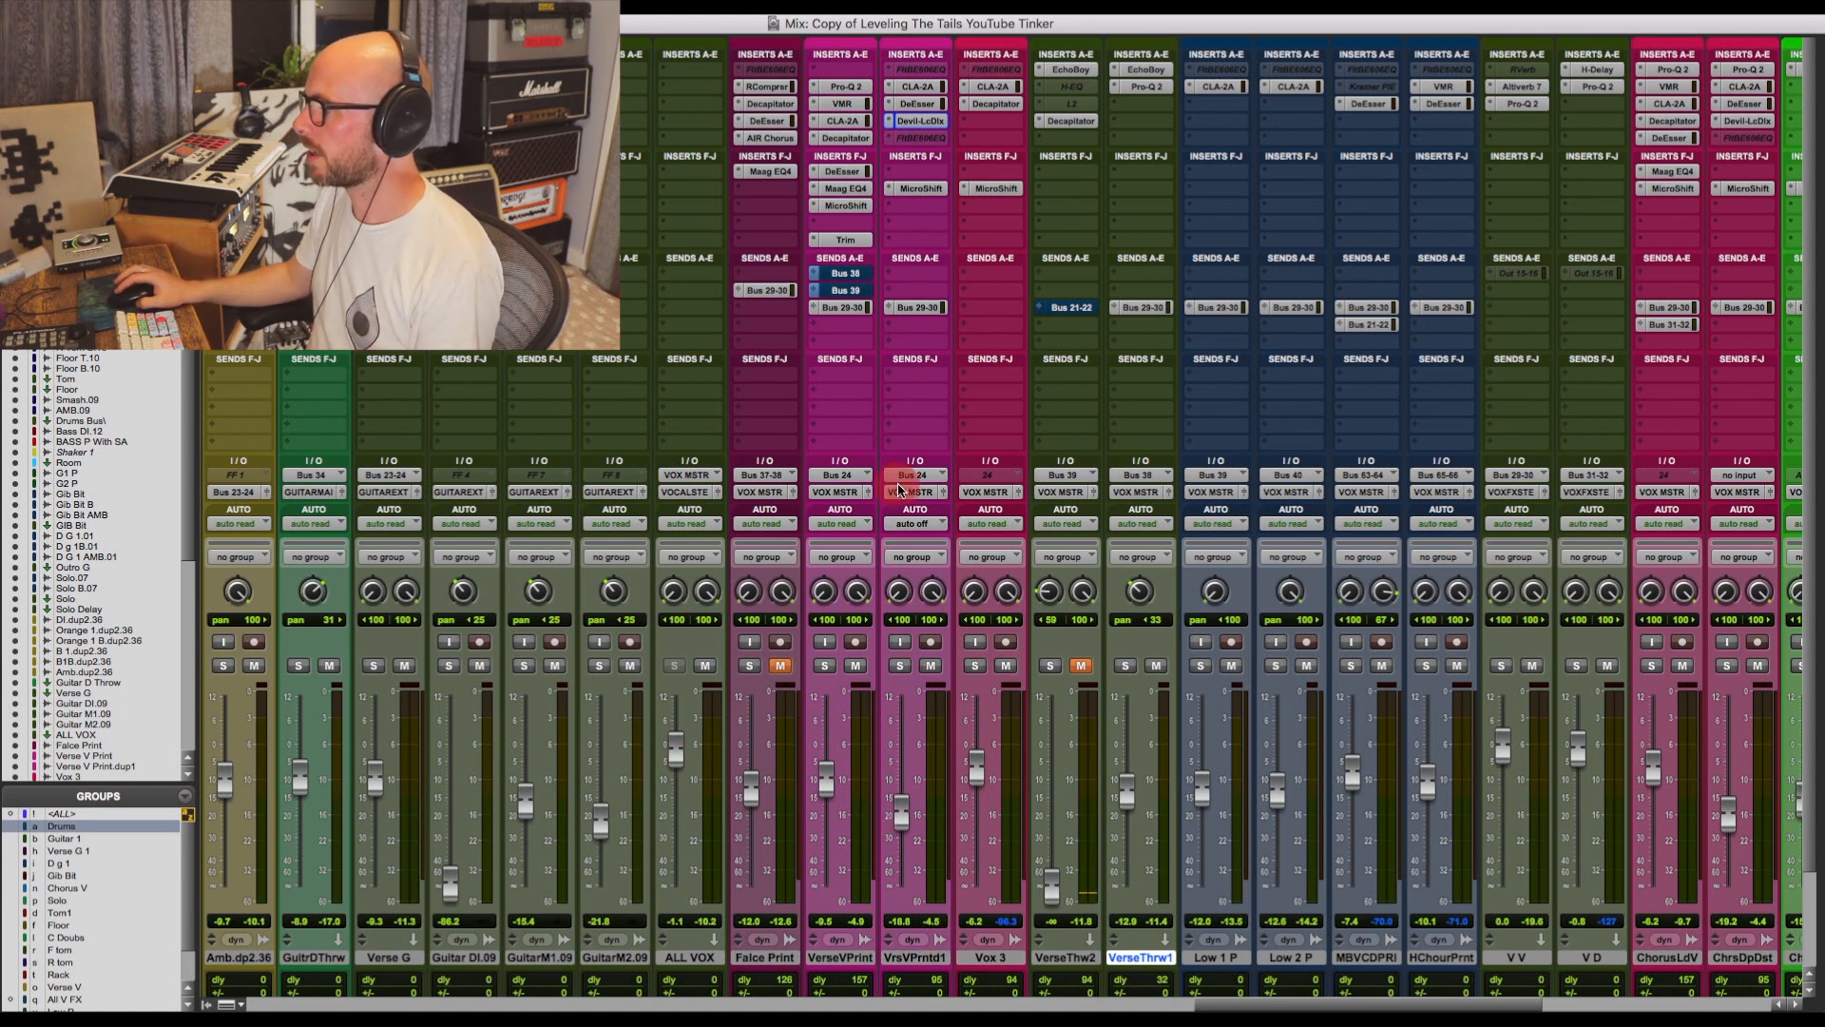
# Set the duplicate verse vocal's automation mode back to read and return to the Edit window.
pyautogui.click(933, 525)
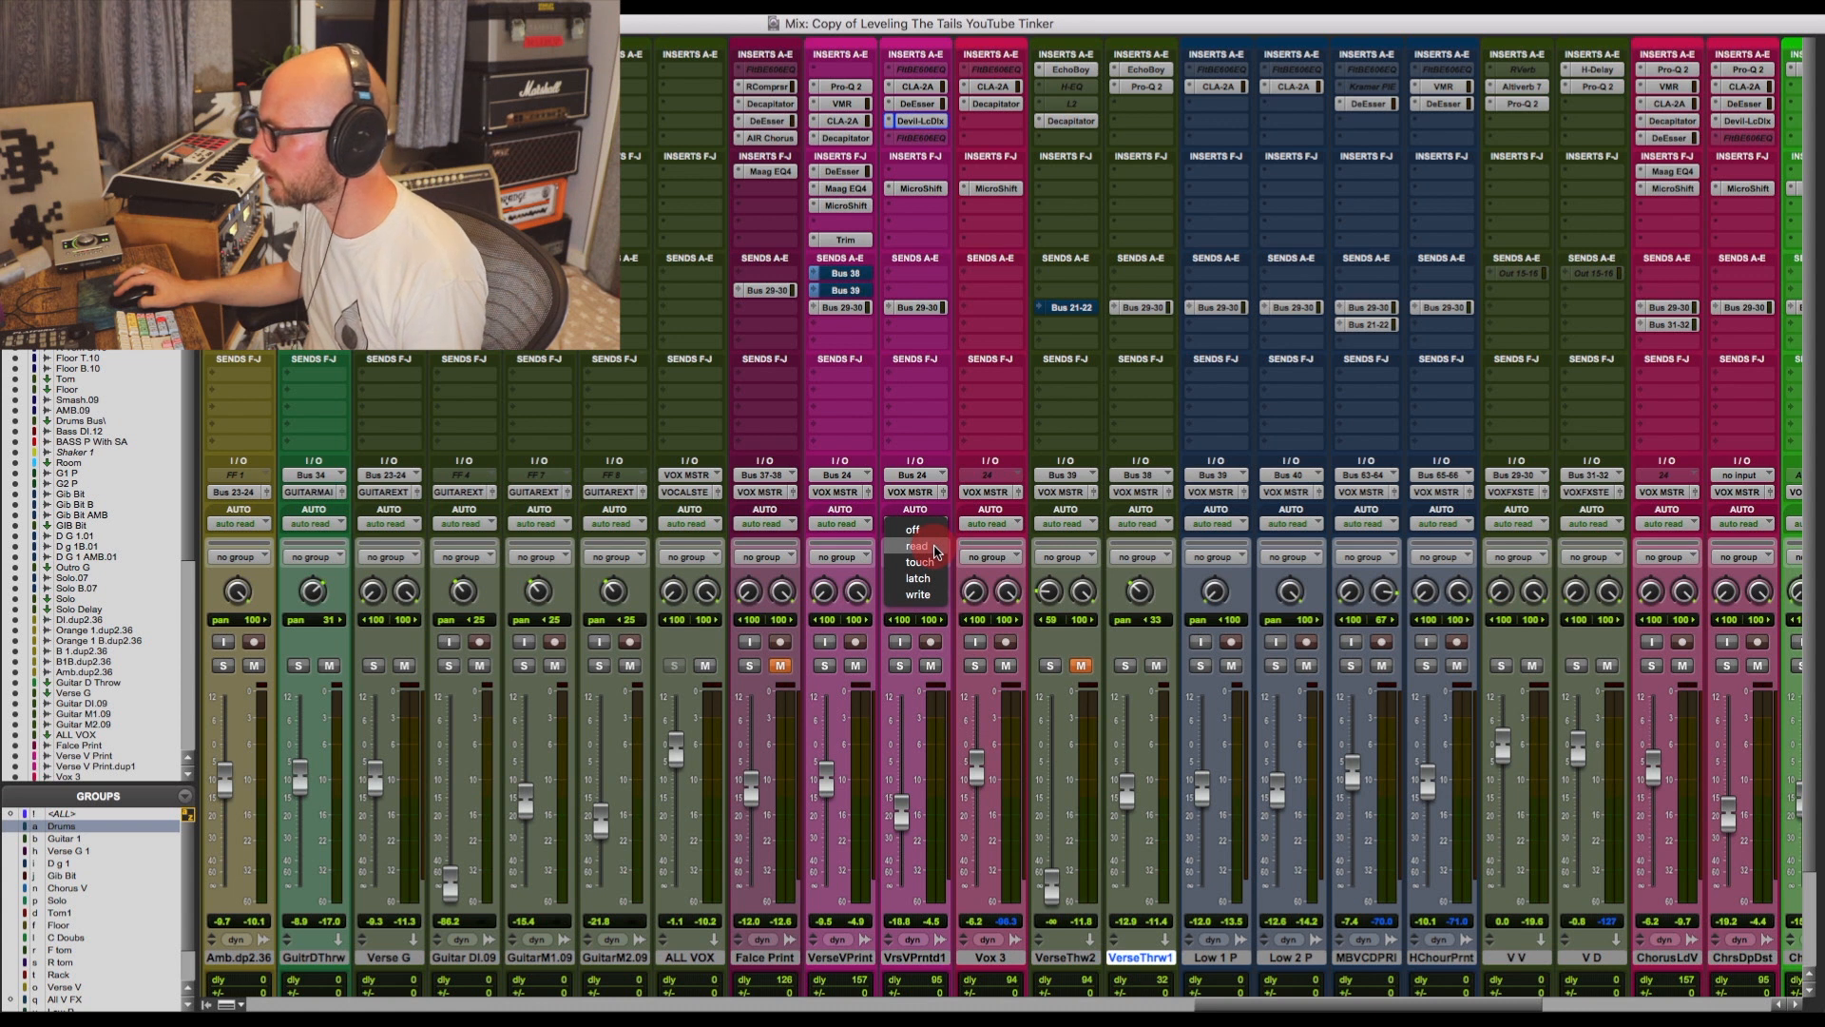
pyautogui.click(934, 546)
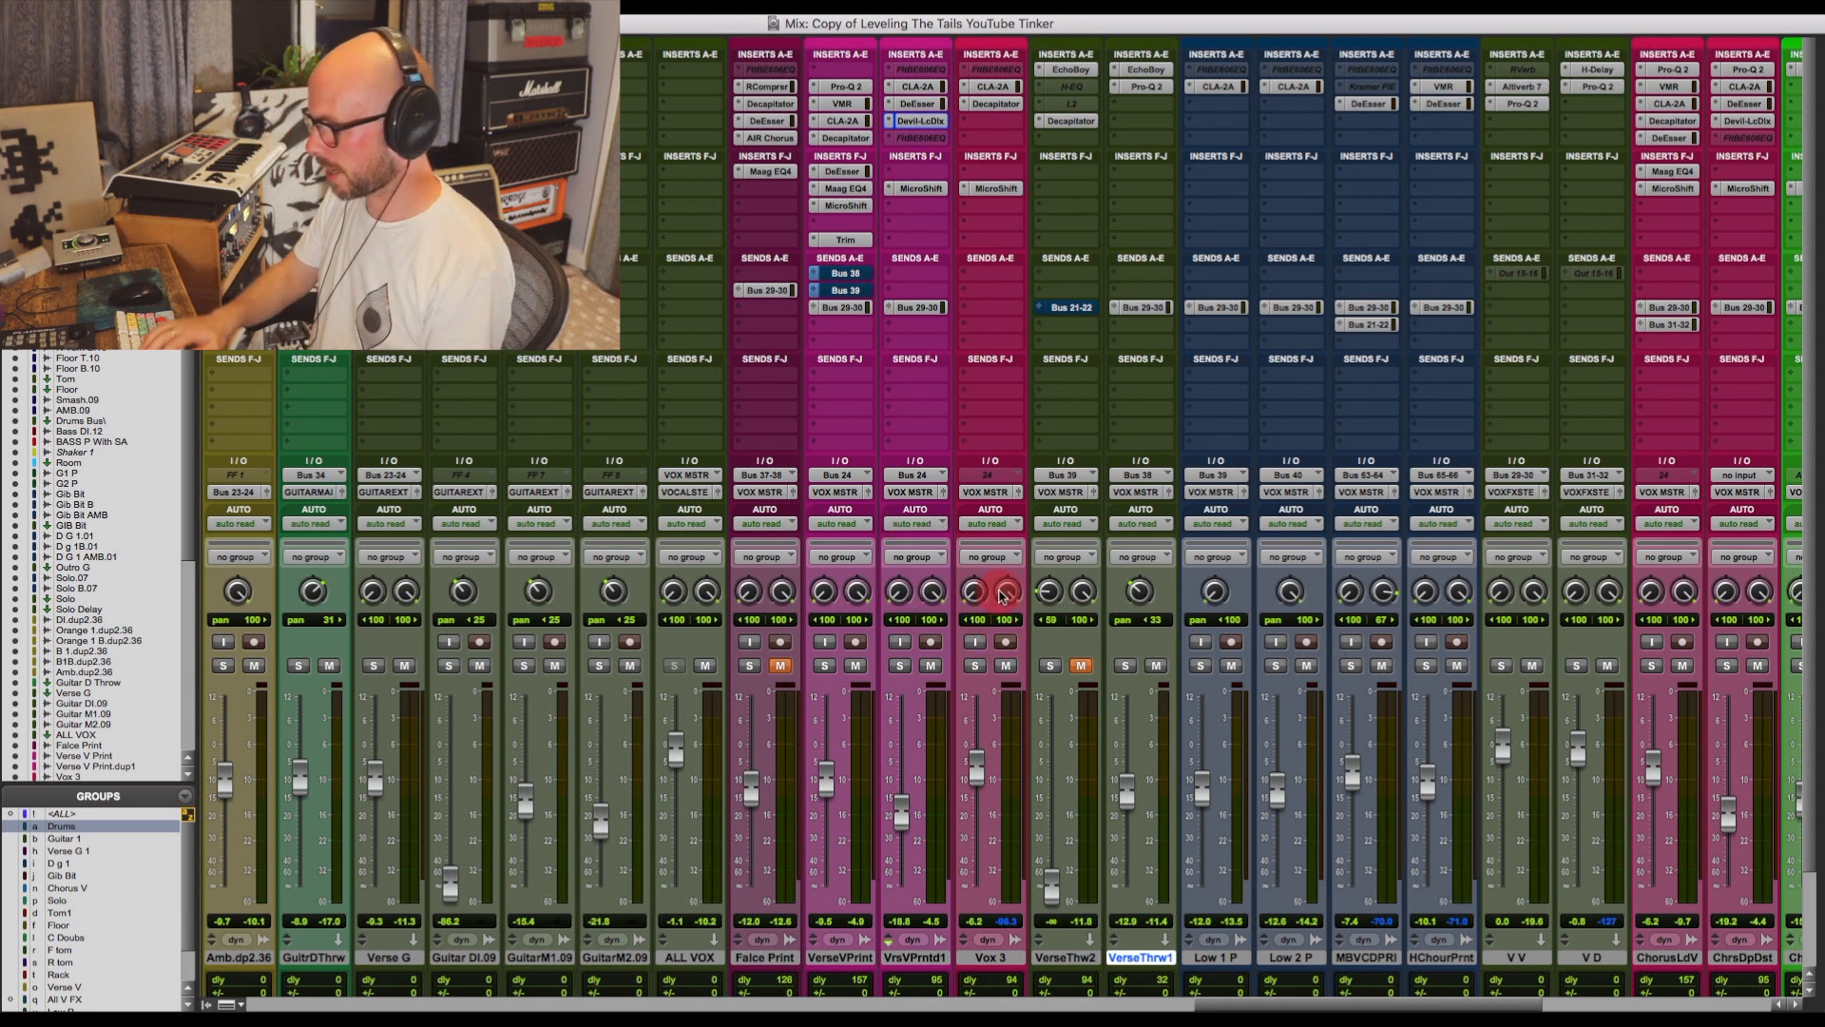
pyautogui.press('super+equal')
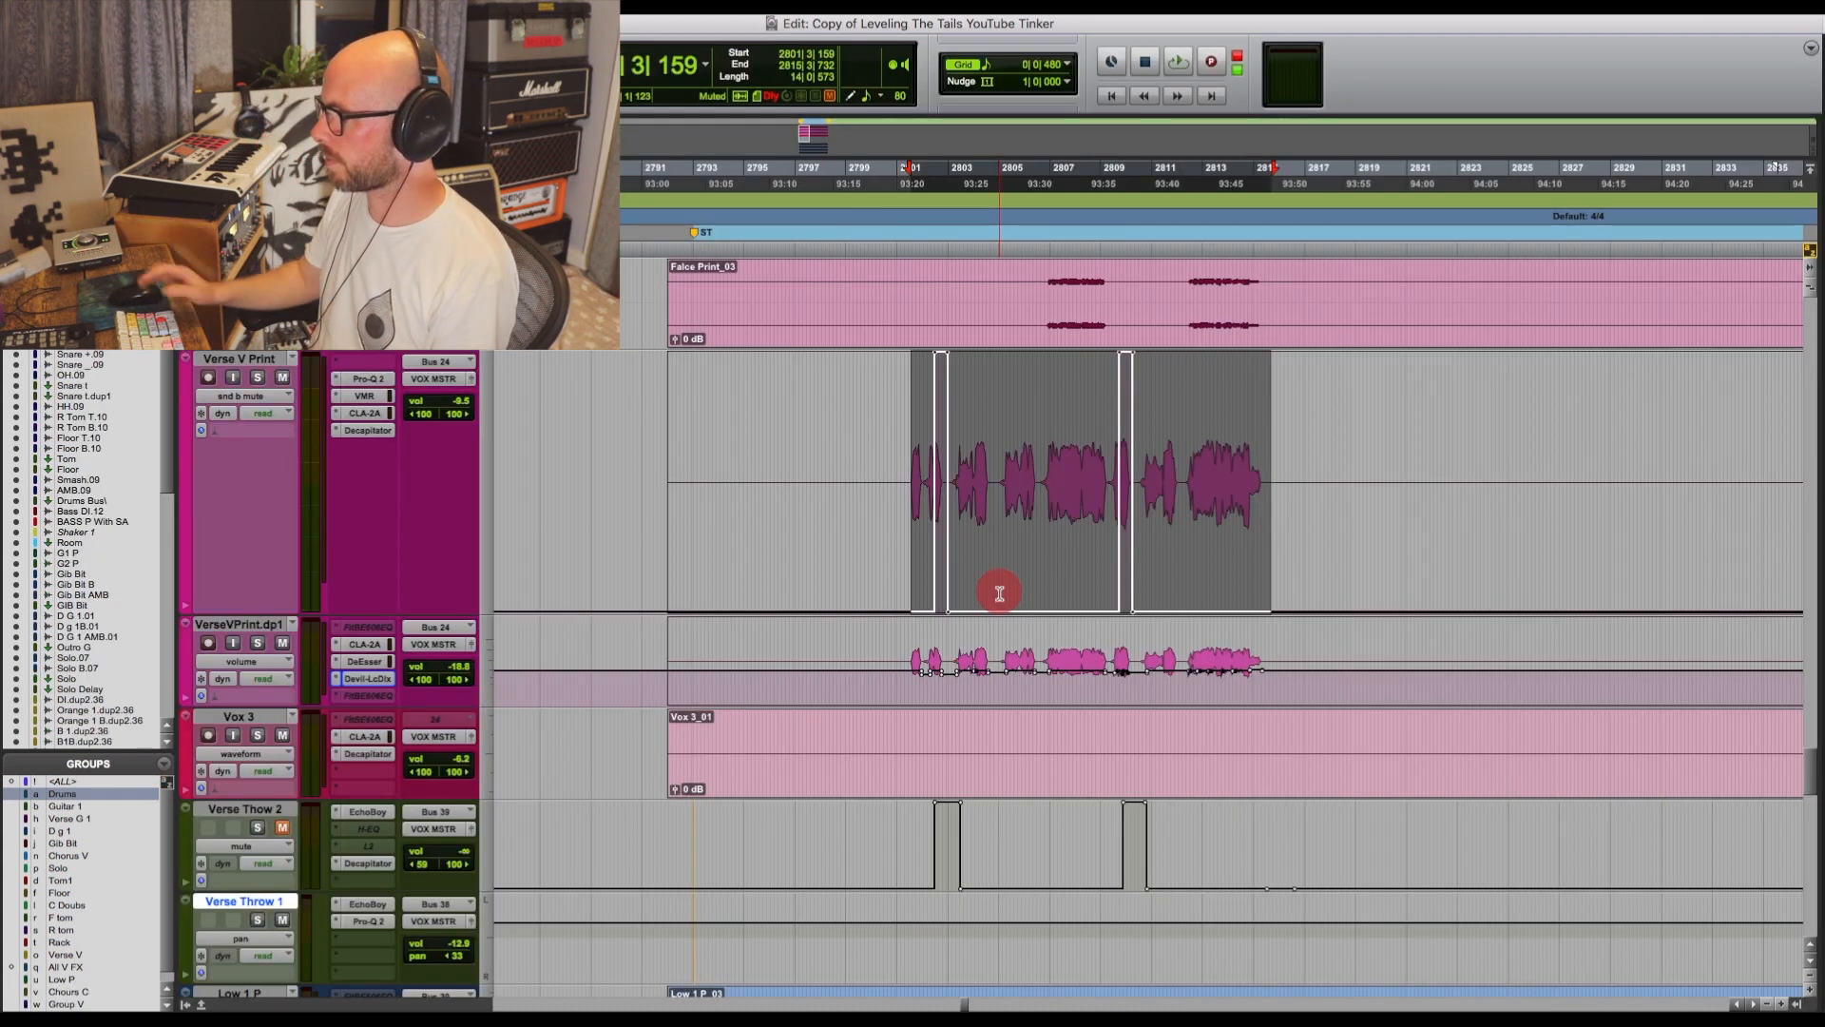
# Show the Verse V Print track's volume automation and select the first verse passage across it and its duplicate.
pyautogui.click(251, 392)
pyautogui.click(249, 301)
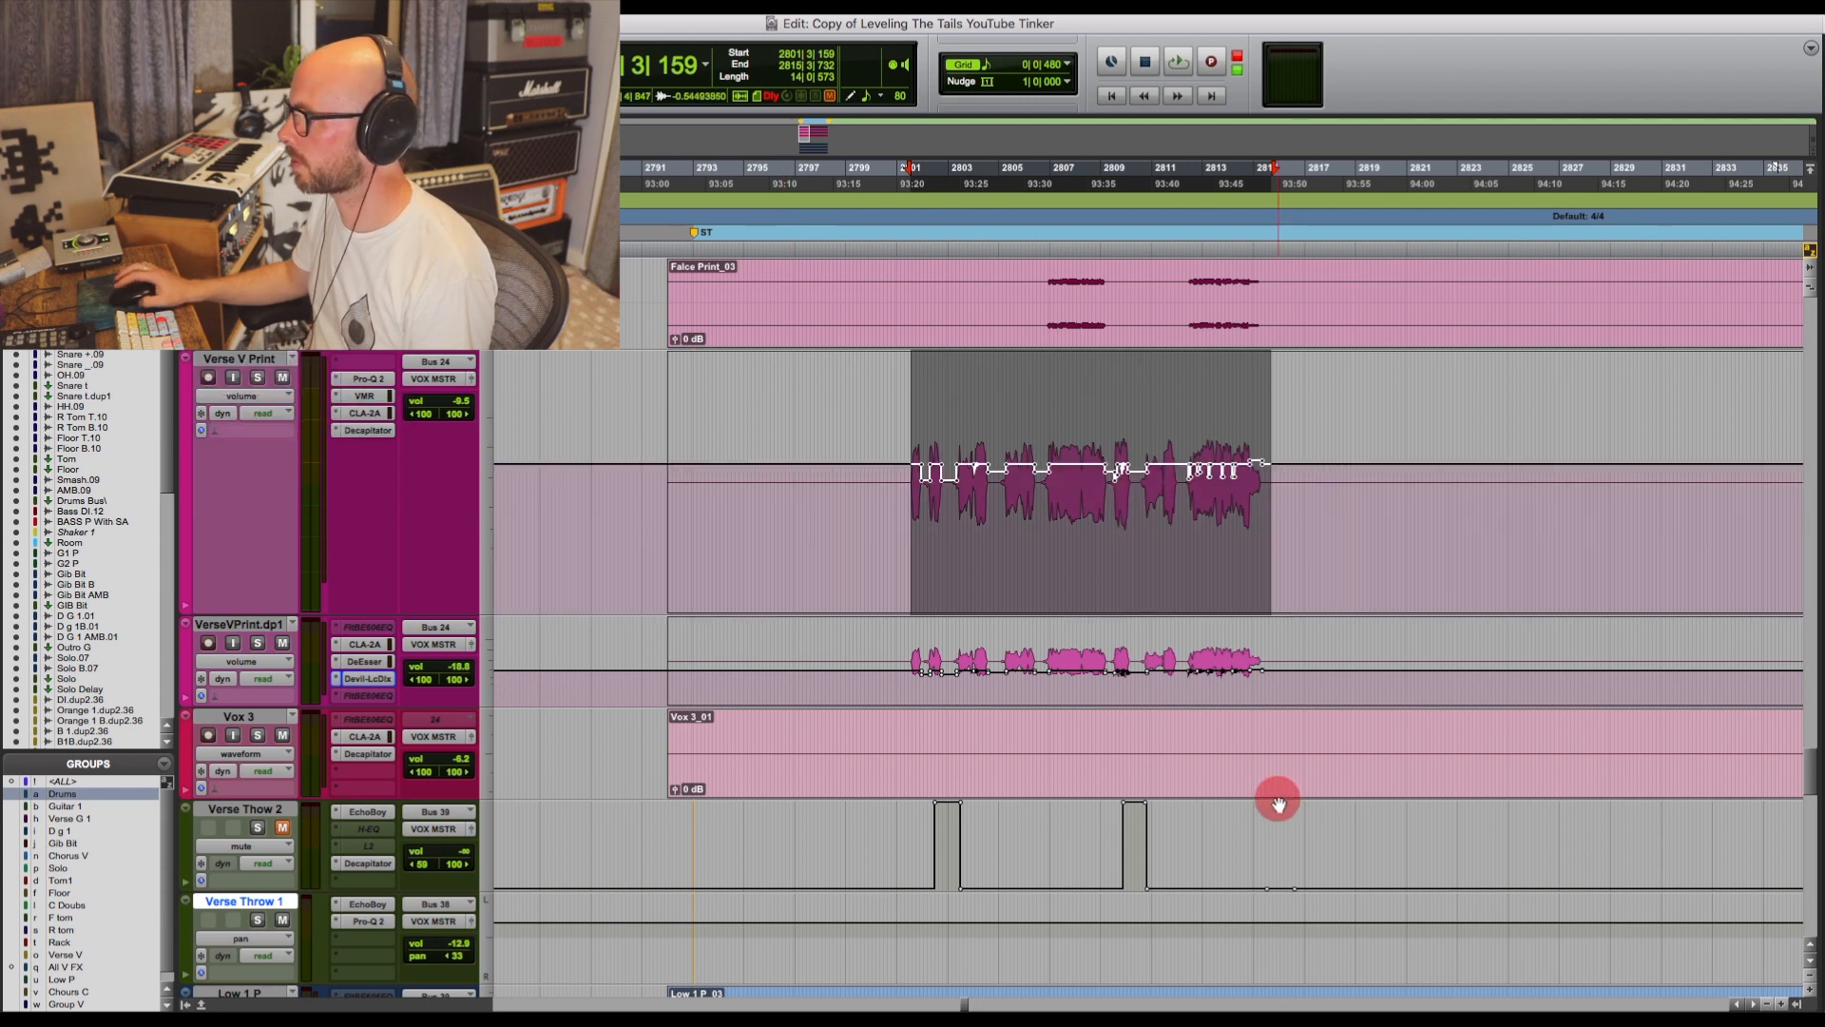
pyautogui.moveTo(909, 498); pyautogui.dragTo(1279, 496)
pyautogui.press('super+]')
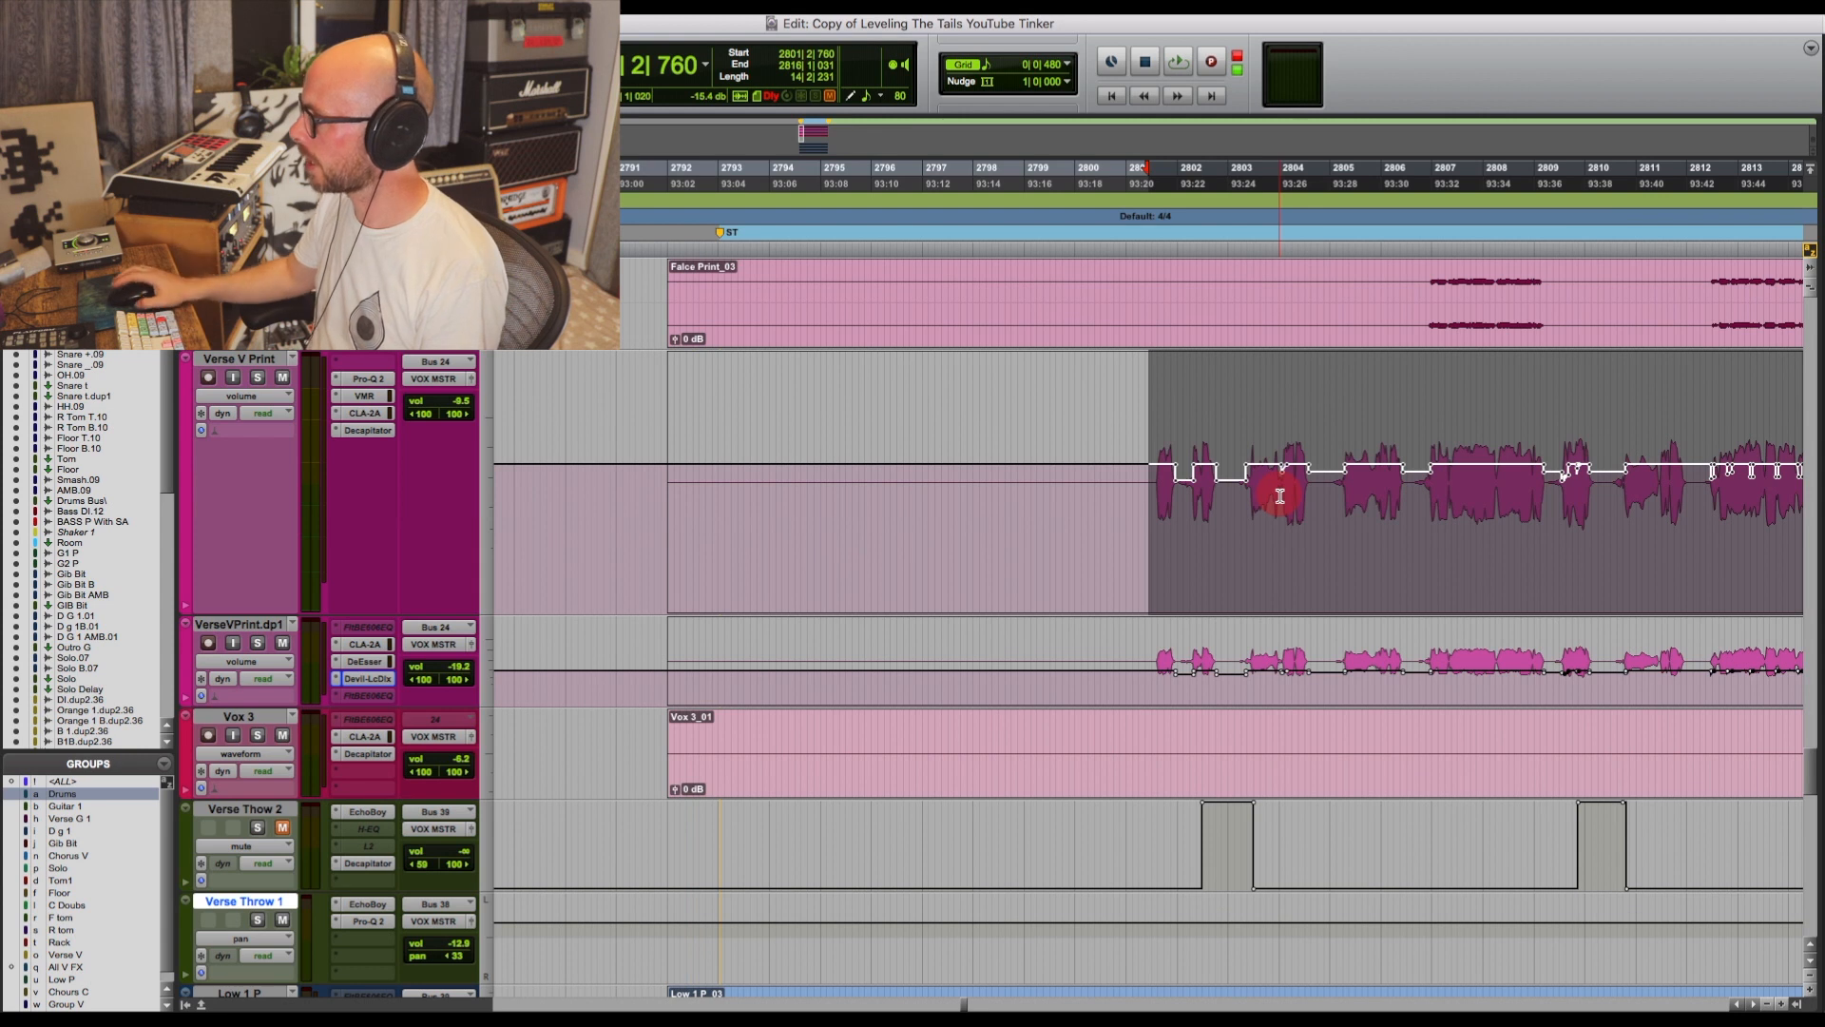
pyautogui.hscroll(5, 1128, 588)
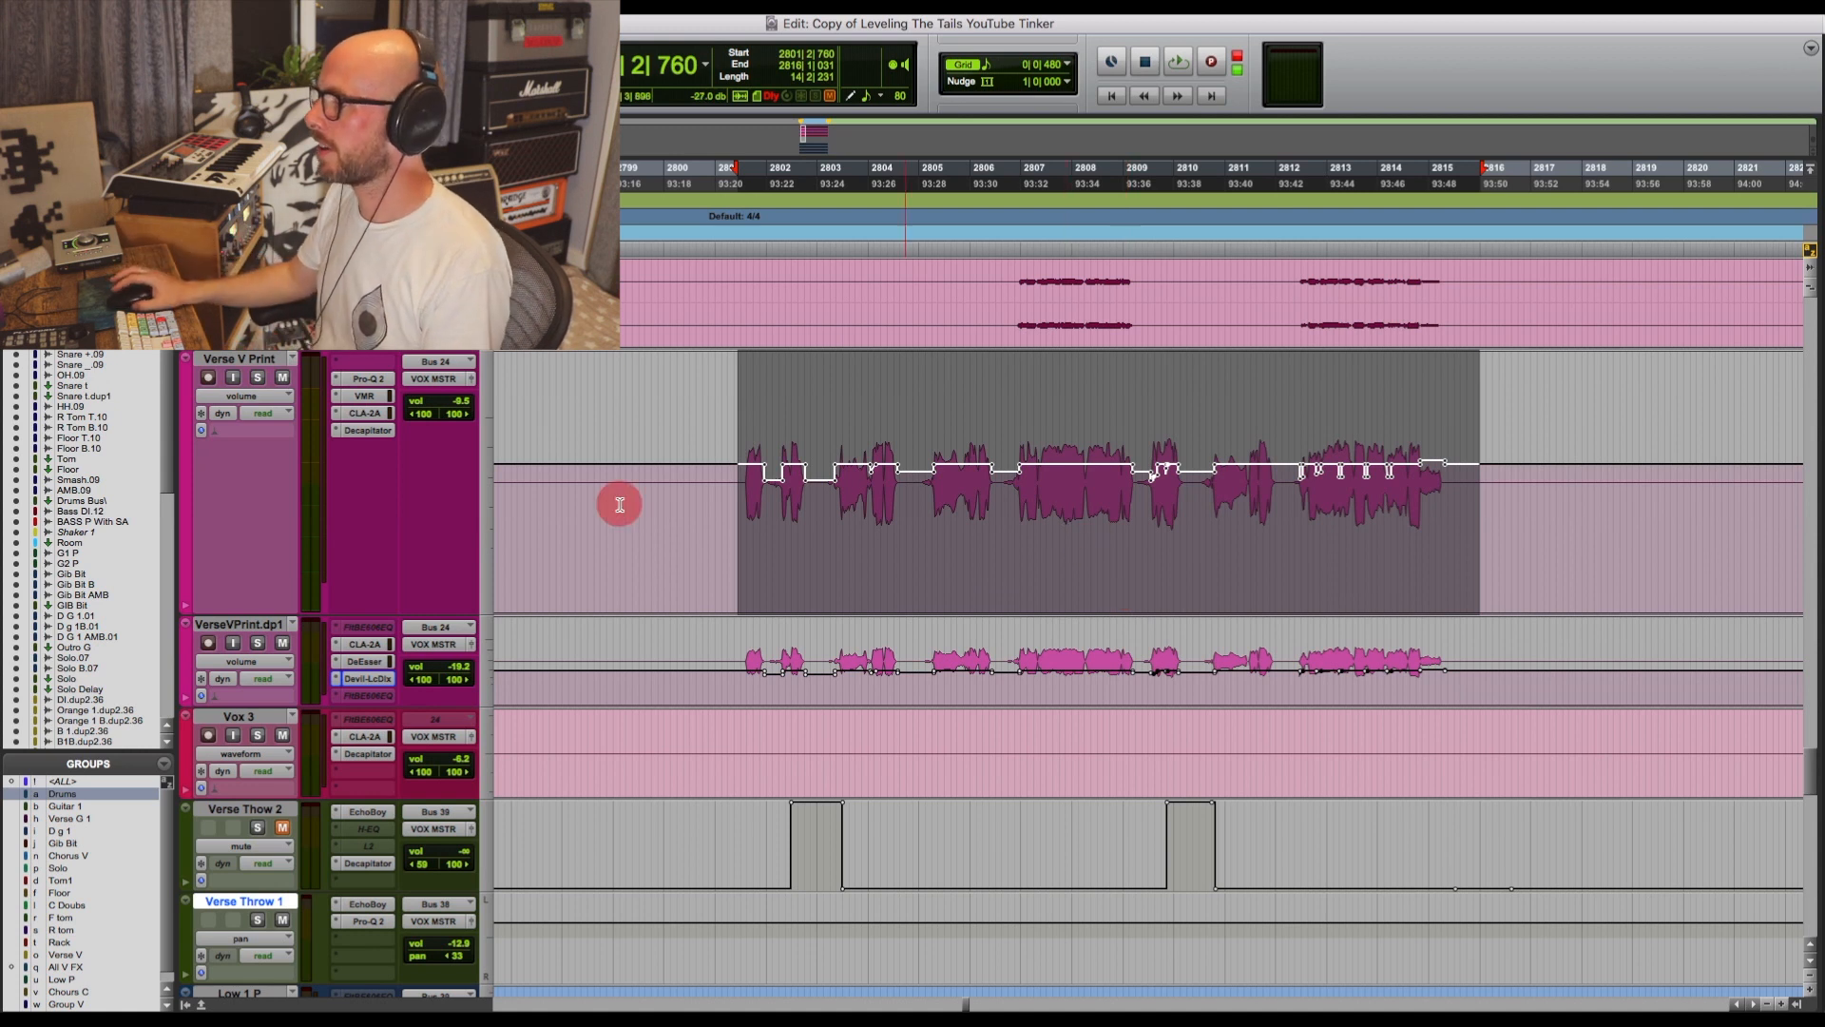
pyautogui.moveTo(739, 483); pyautogui.dragTo(1496, 636)
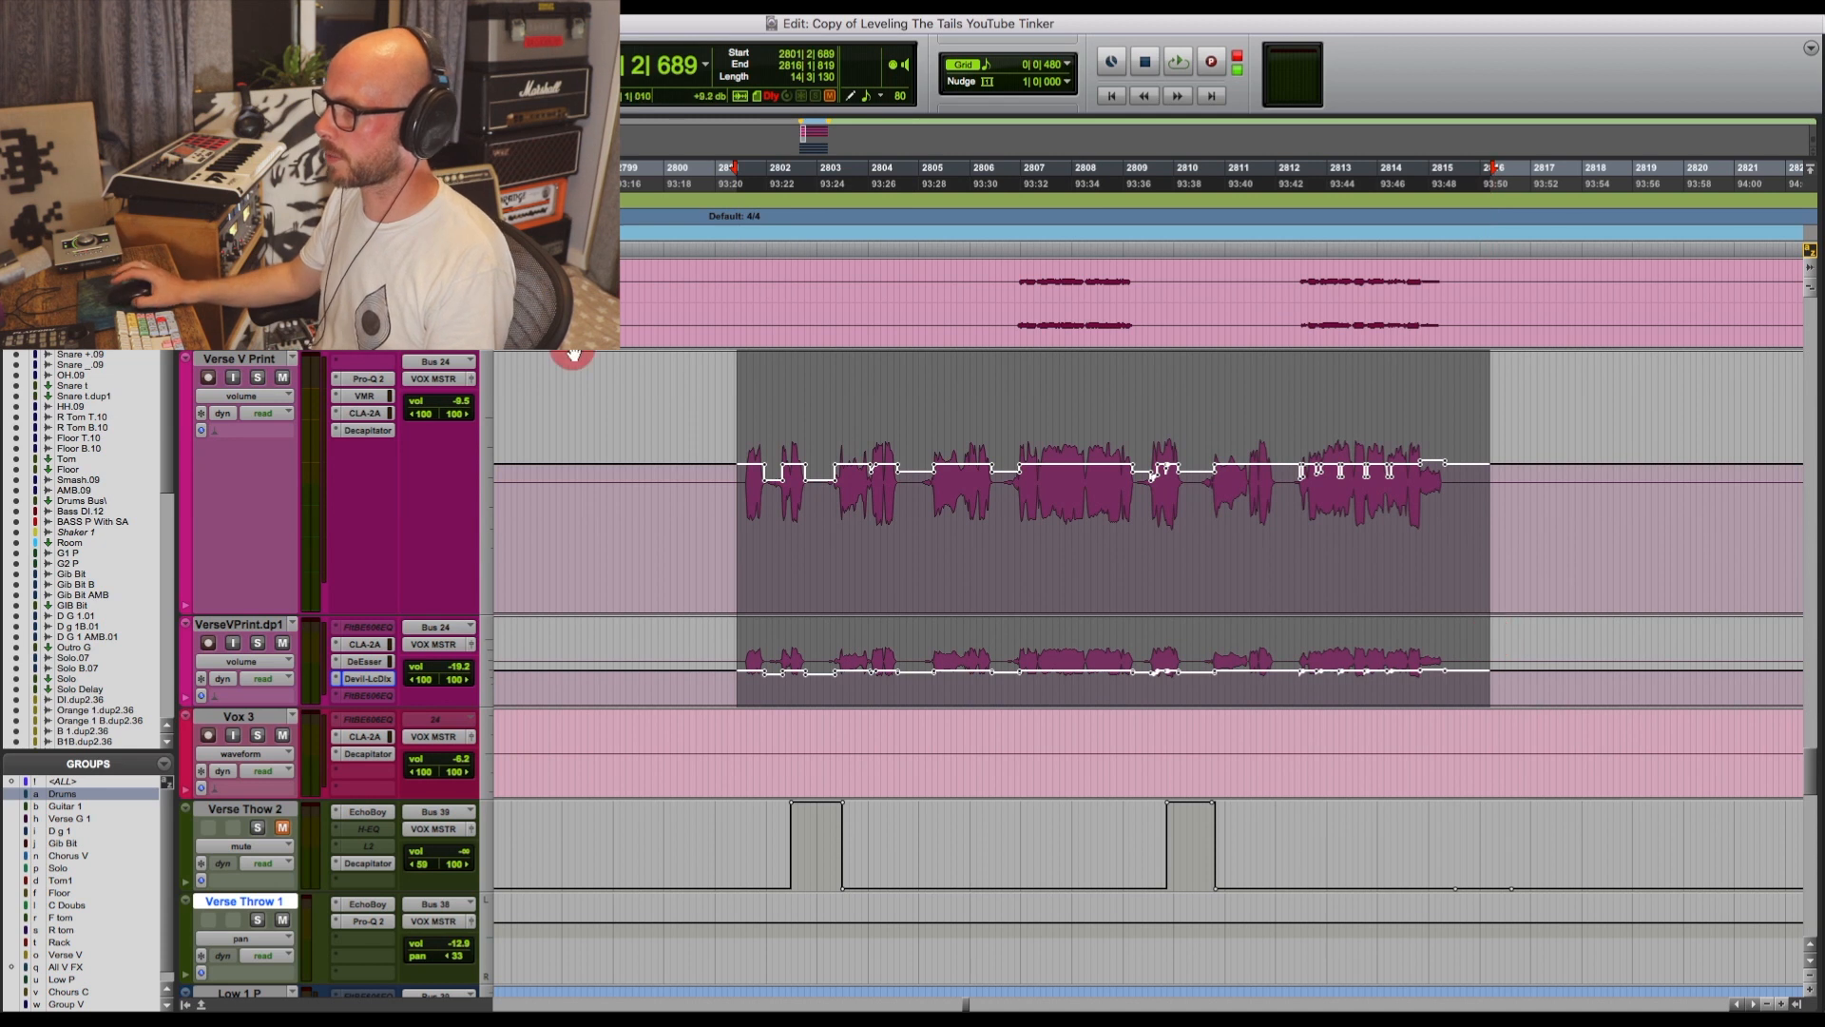
# Open floating output windows for Verse V Print and its duplicate, place them on either side of the selection and play the verse.
pyautogui.click(472, 380)
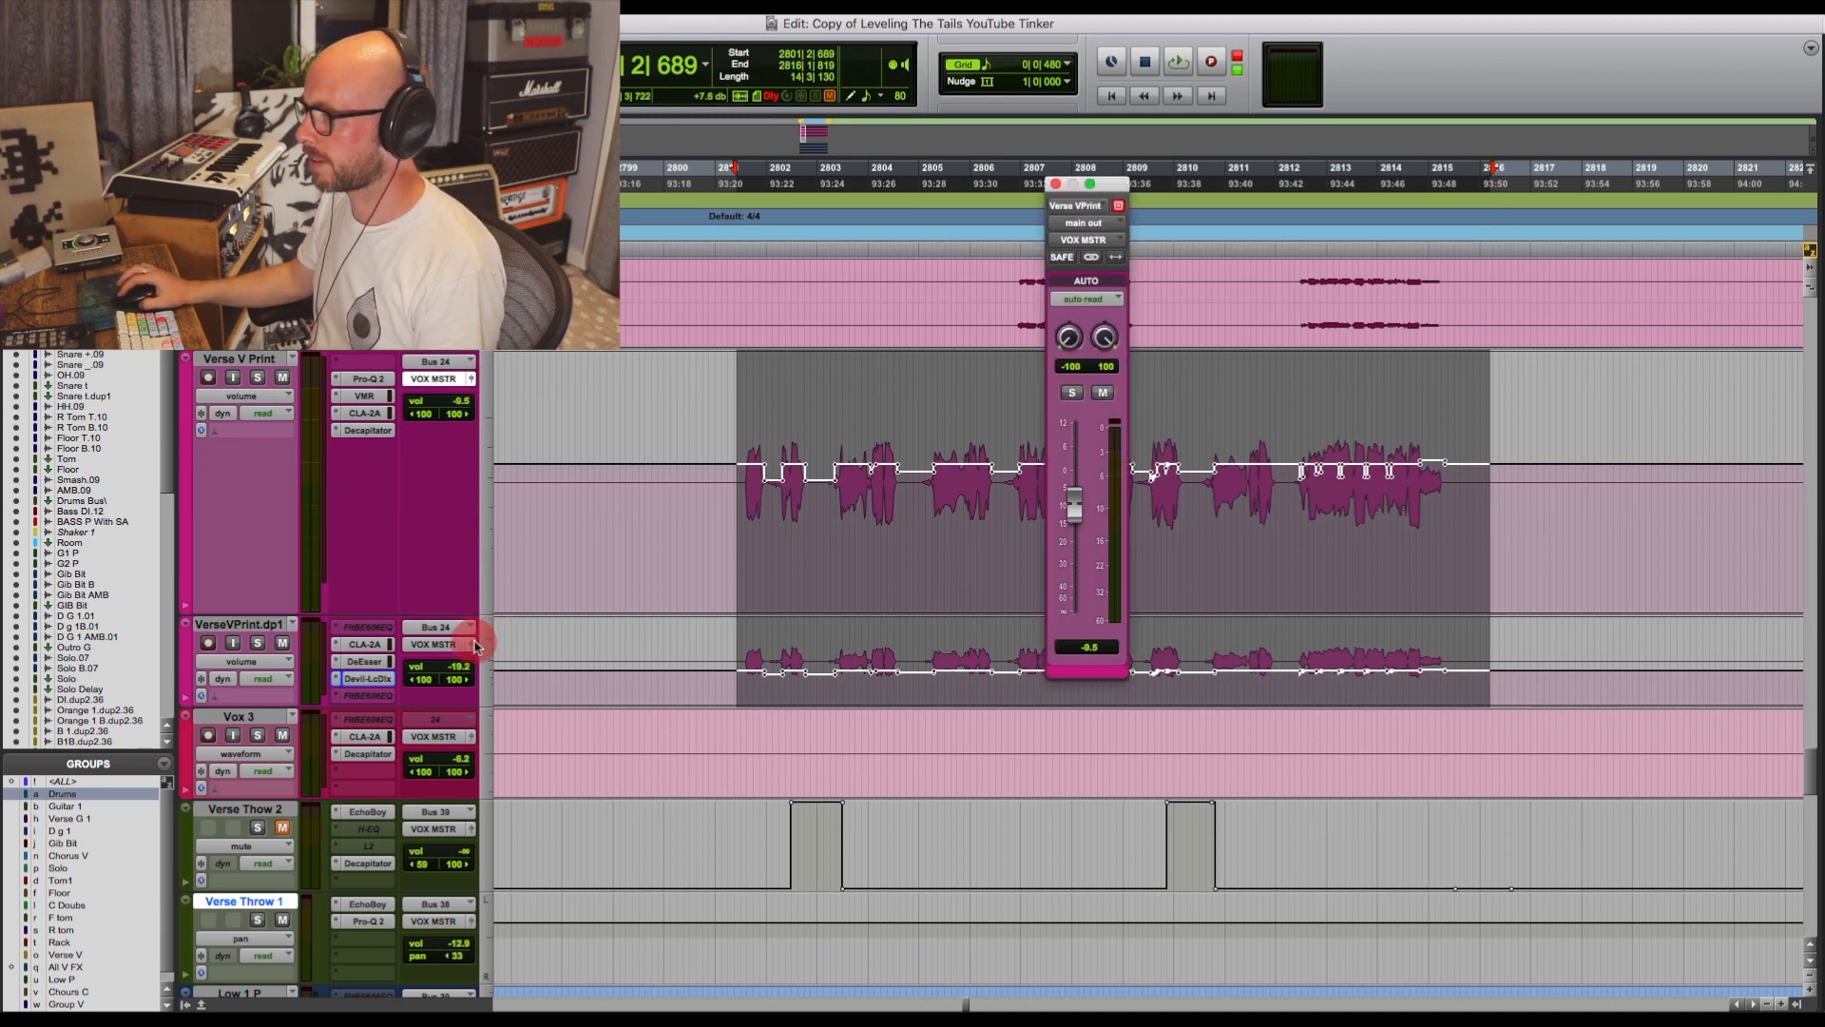
pyautogui.click(472, 644)
pyautogui.moveTo(84, 24); pyautogui.dragTo(1566, 228)
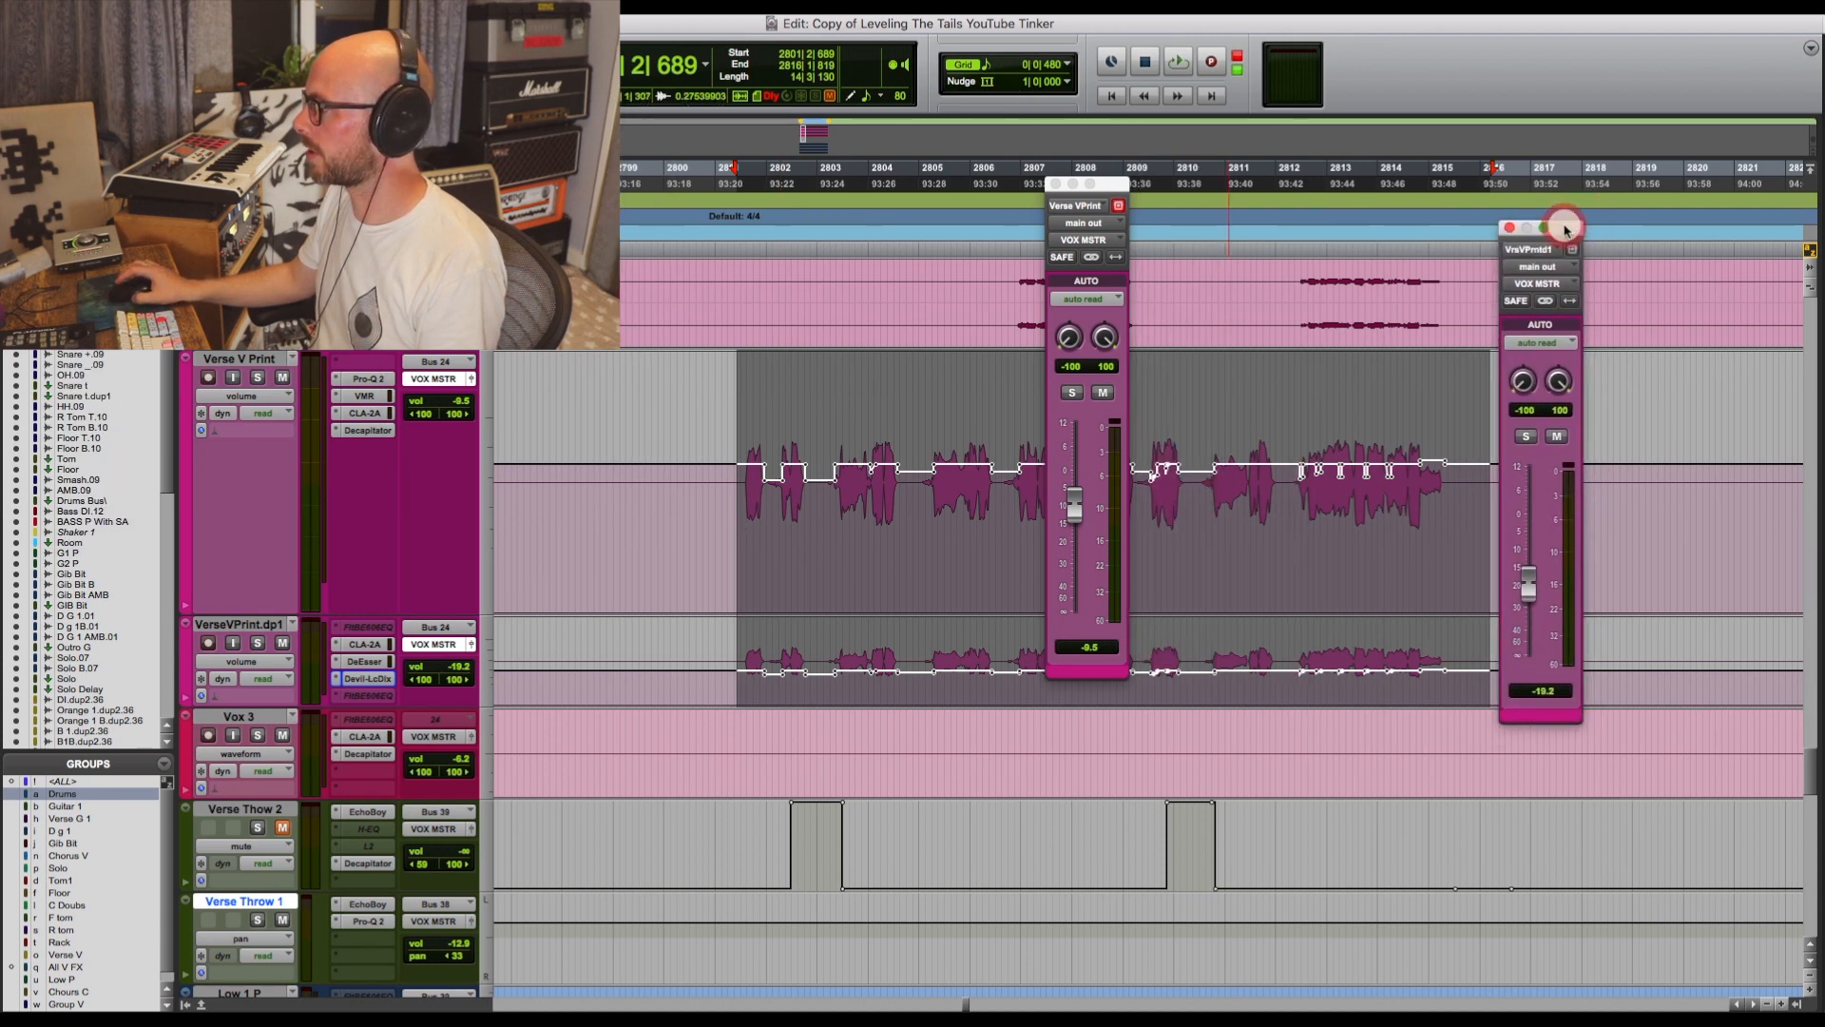
pyautogui.moveTo(1114, 184); pyautogui.dragTo(719, 224)
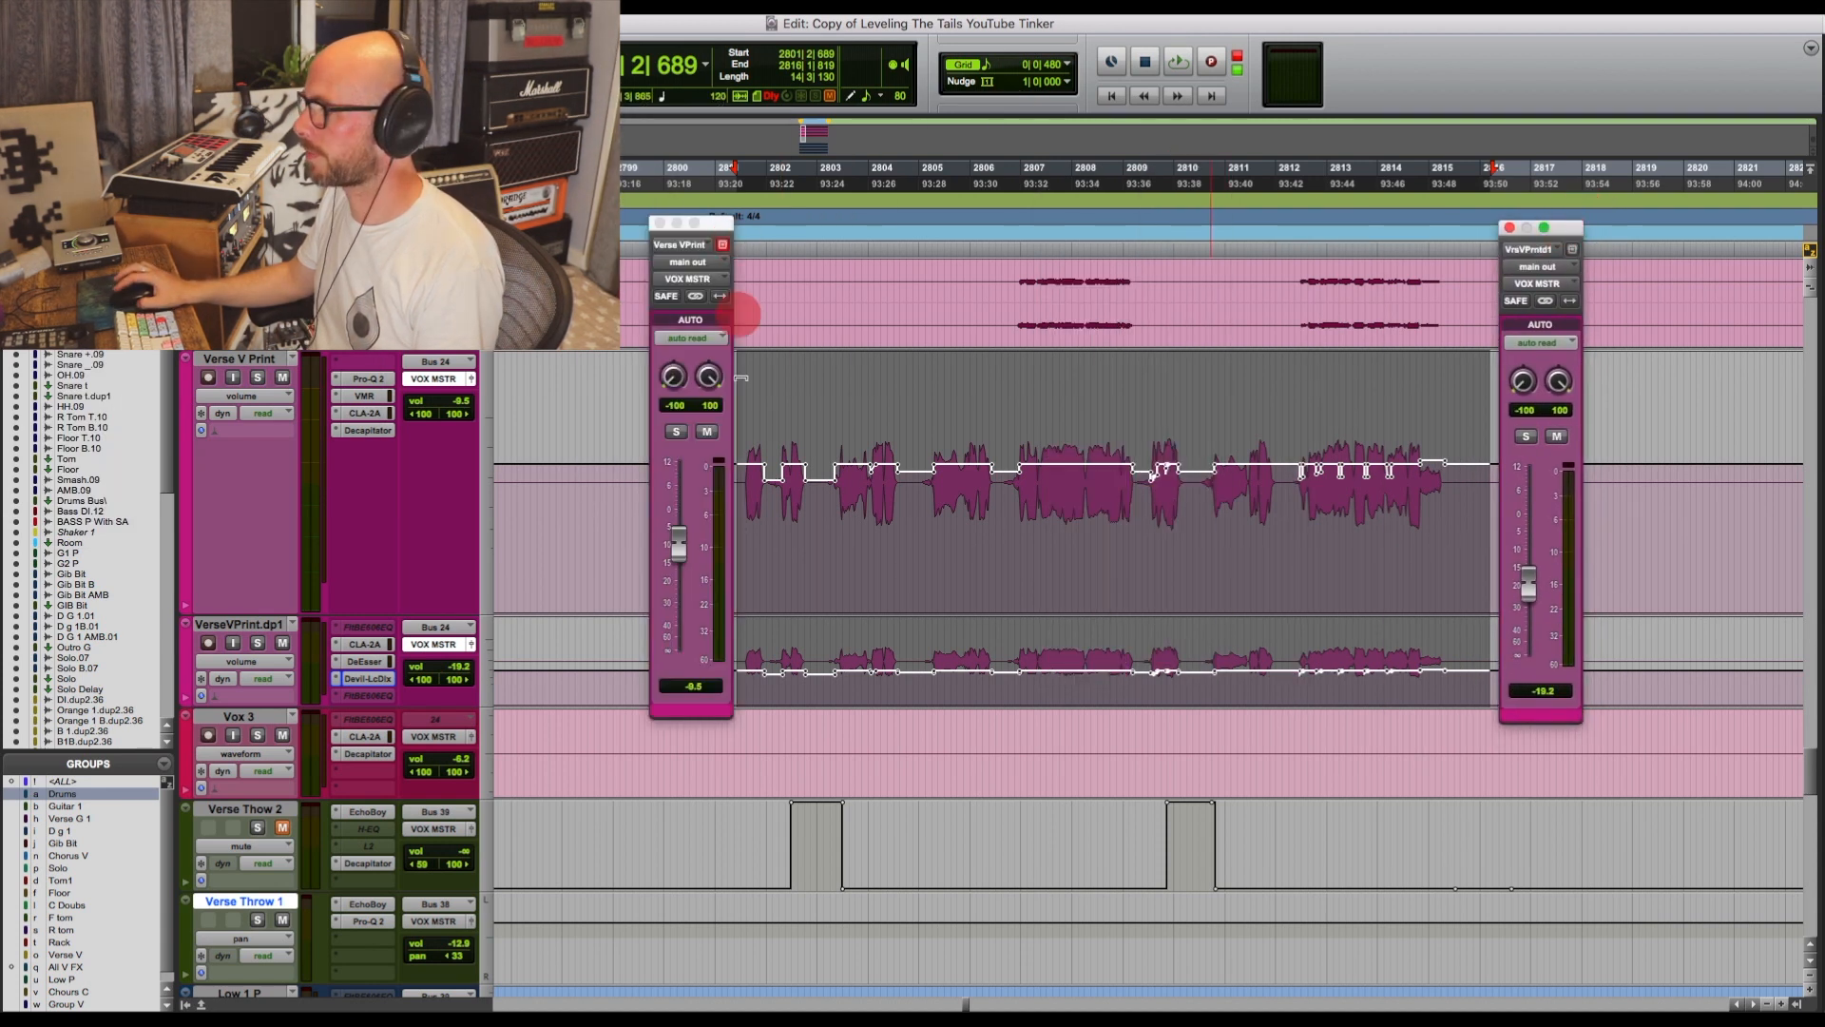
pyautogui.press('space')
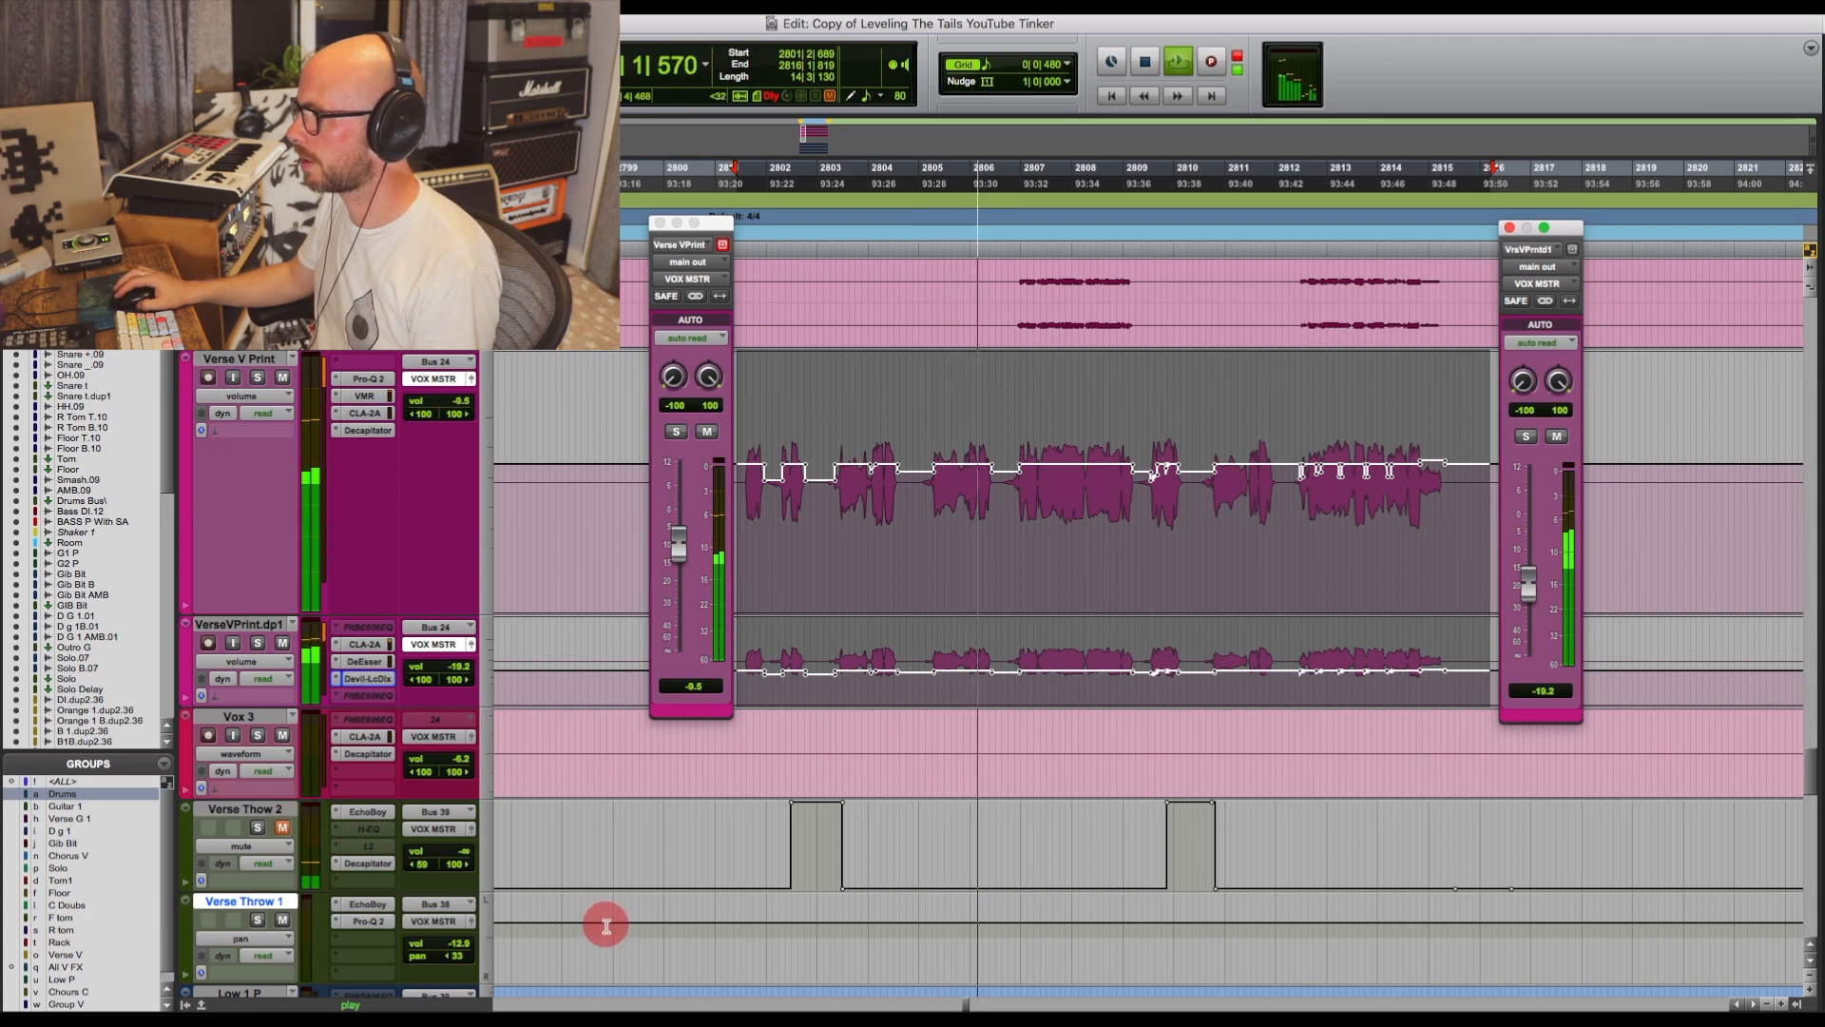
# Lower the ALL VOX fader to -2.0 dB in the Mix window and close the verse vocals' floating output windows.
pyautogui.press('super+equal')
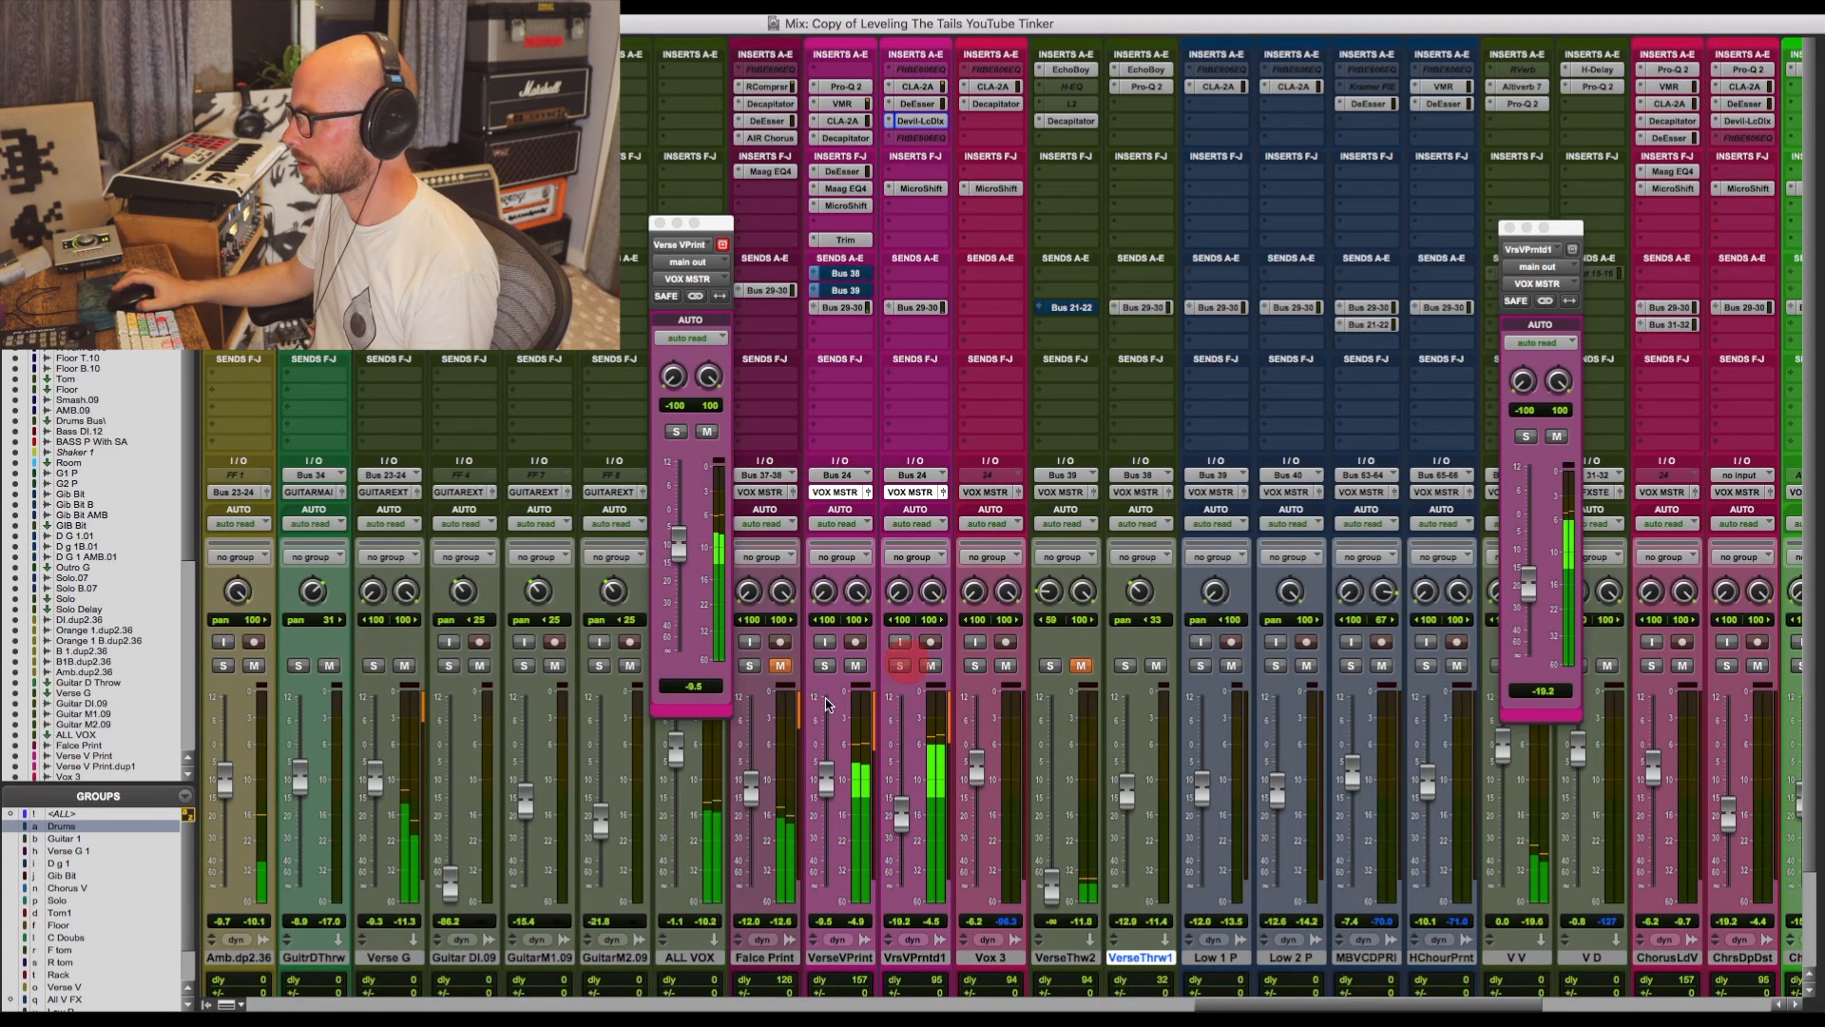
pyautogui.click(675, 751)
pyautogui.moveTo(676, 753); pyautogui.dragTo(694, 753)
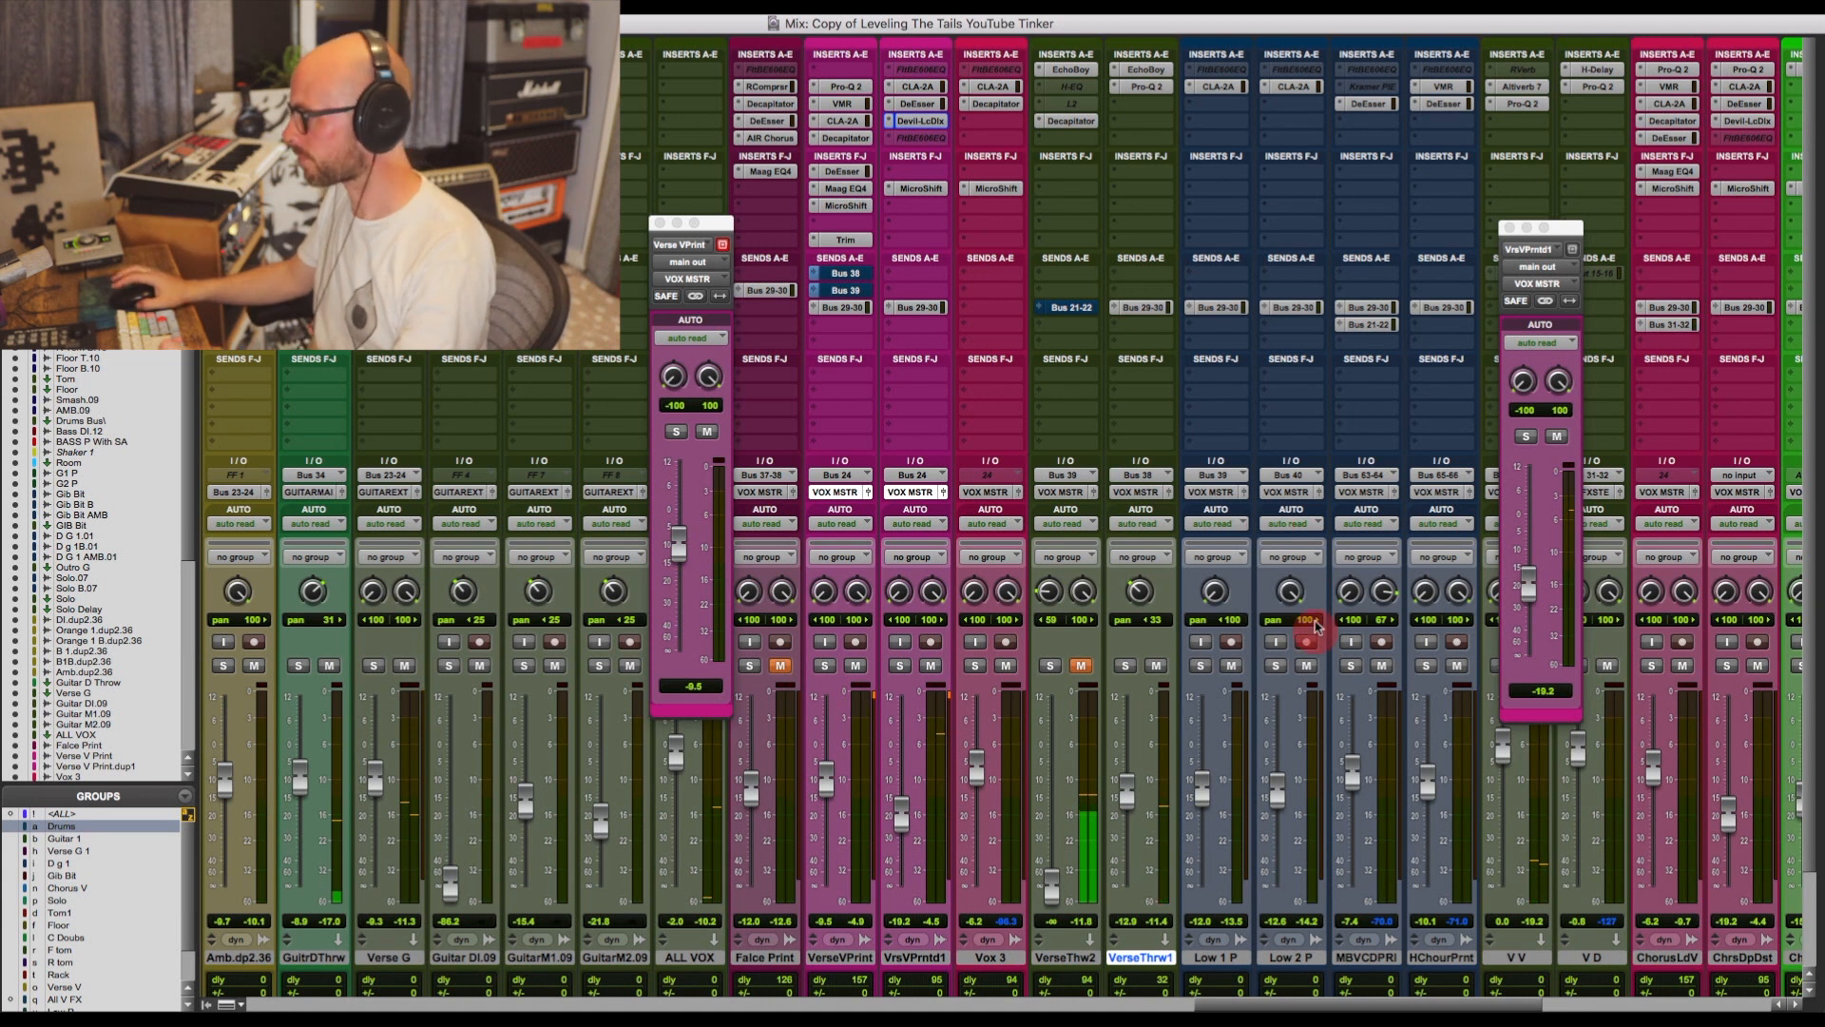
pyautogui.press('super+equal')
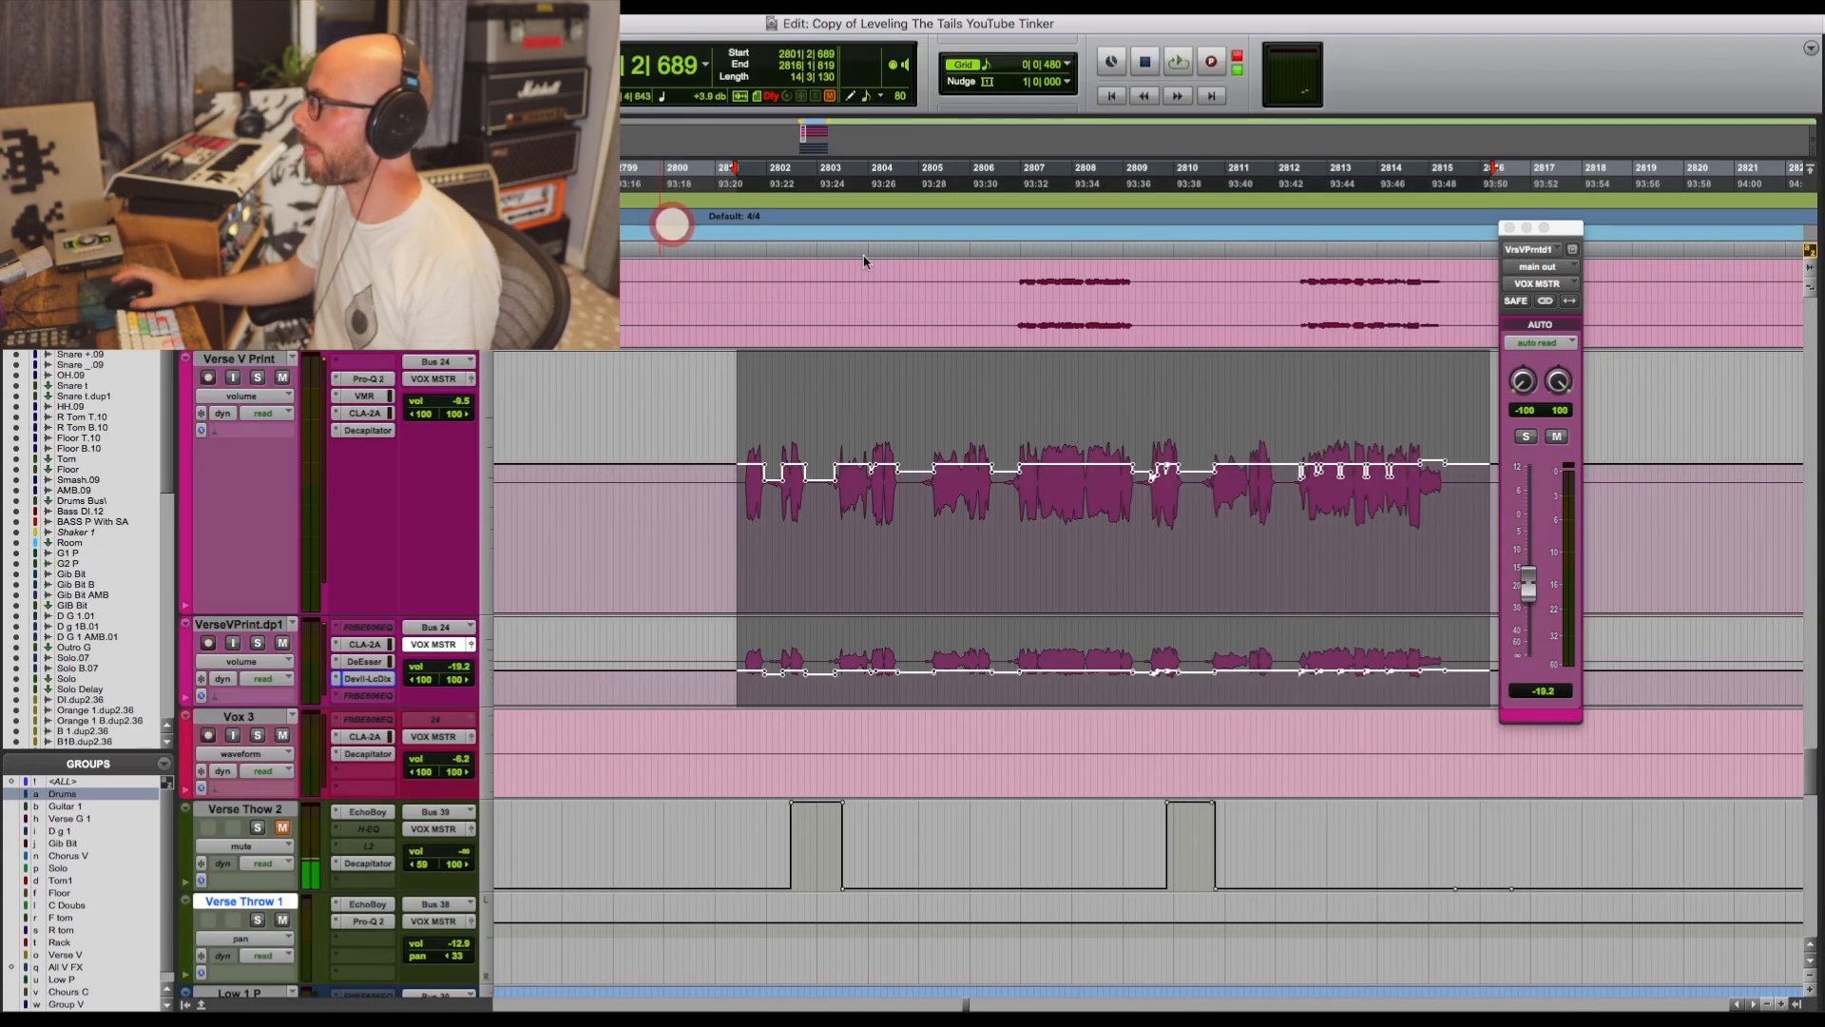
pyautogui.click(1509, 228)
# Select the first chorus passage across the Chorus Lead V and Chorus DupDist tracks in the Edit window.
pyautogui.click(1569, 554)
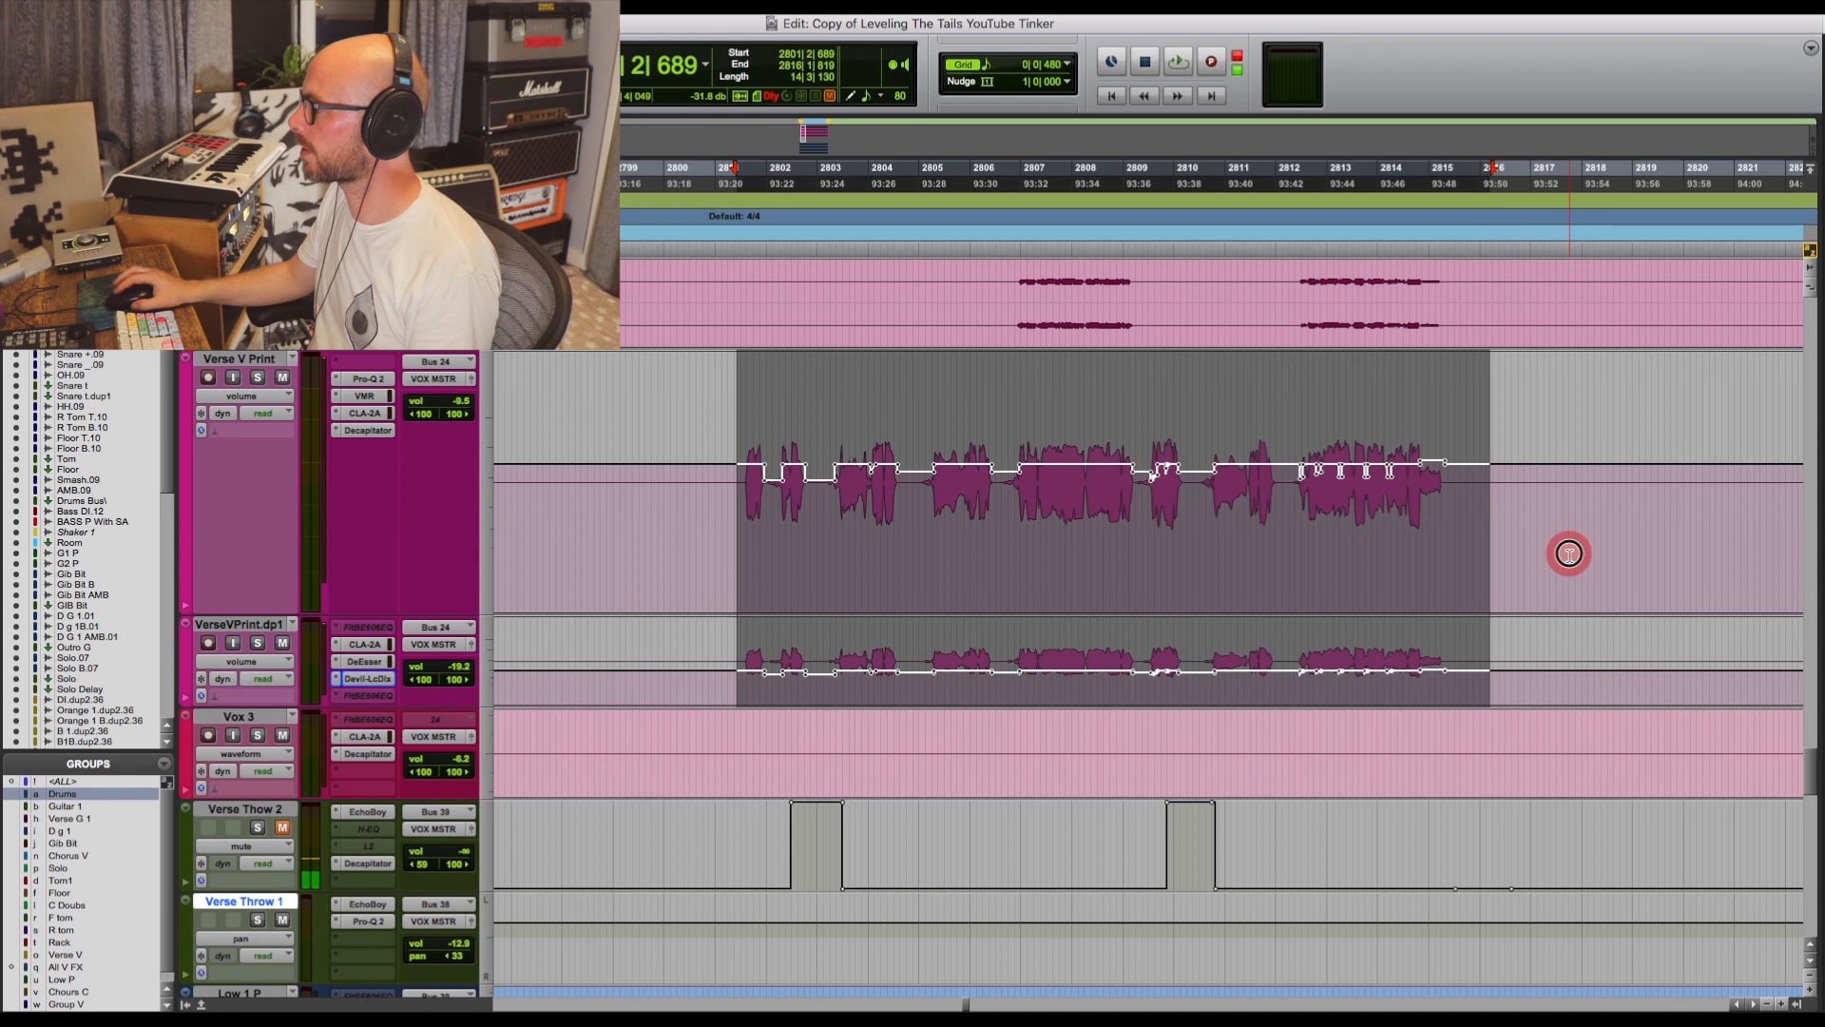
pyautogui.press('r')
pyautogui.press('r')
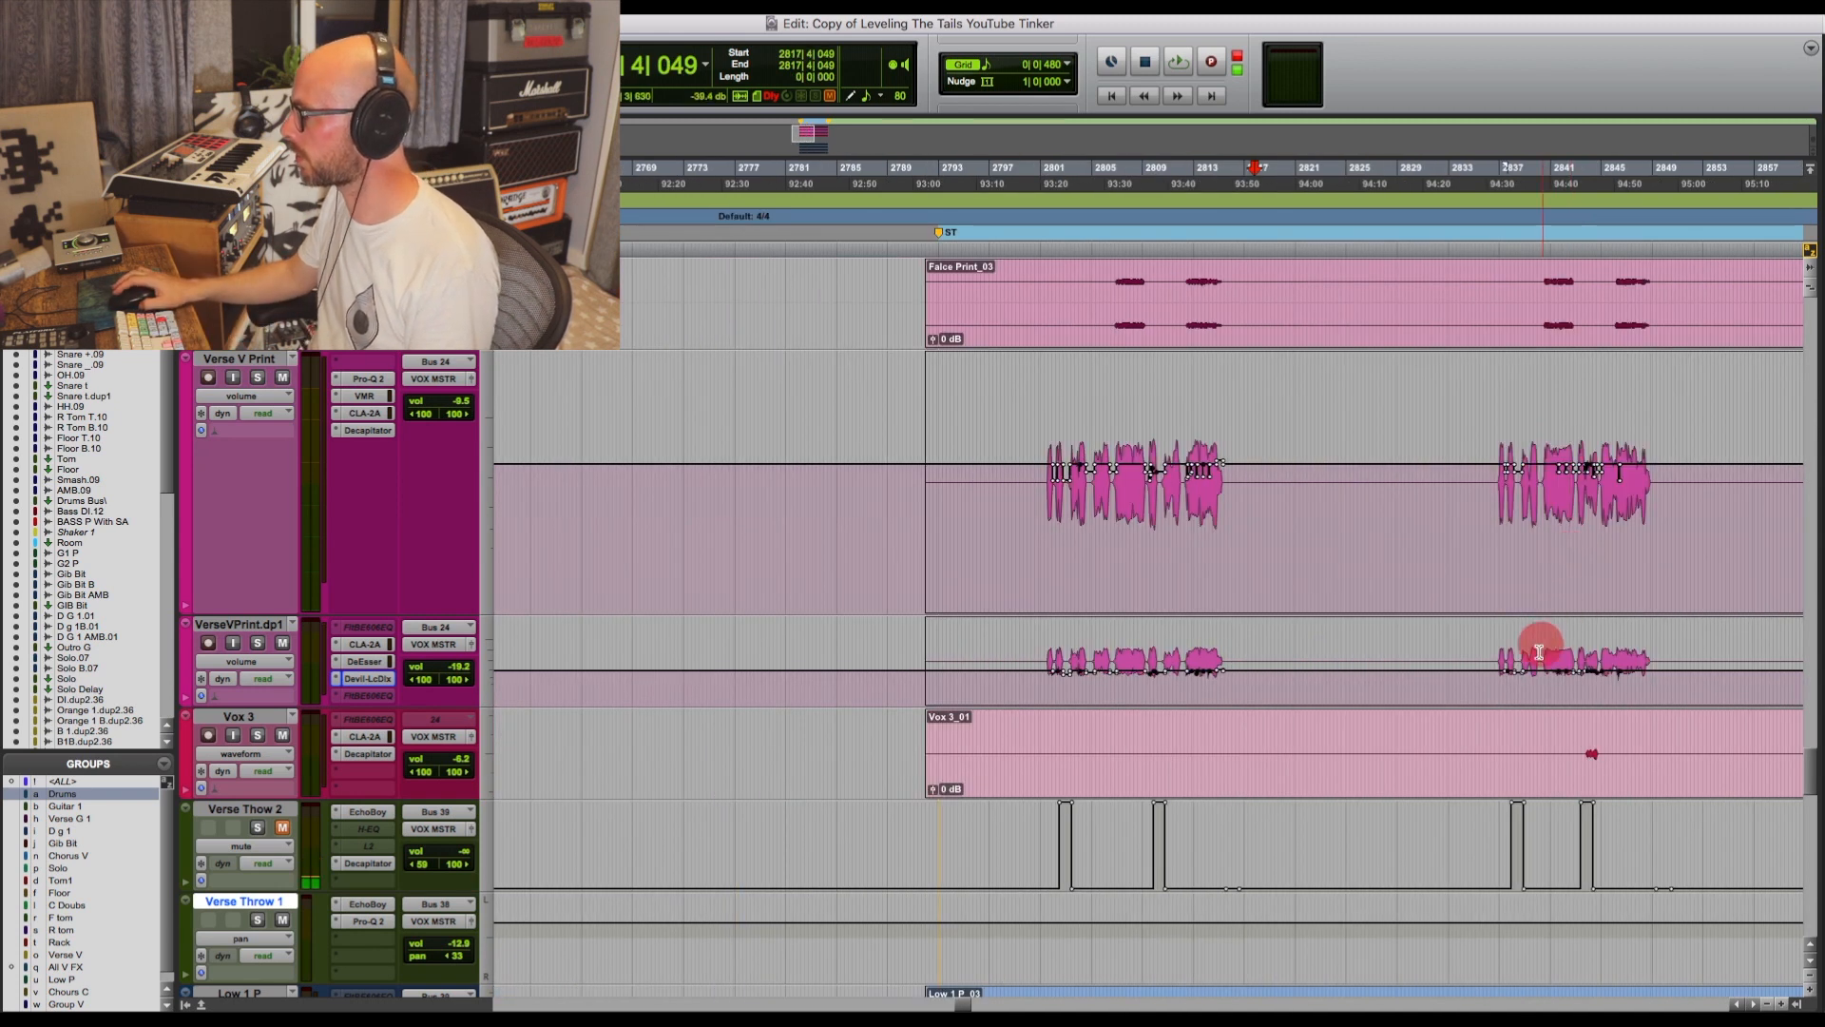
pyautogui.scroll(-10, 1535, 654)
pyautogui.hscroll(1, 1373, 713)
pyautogui.scroll(-3, 1372, 713)
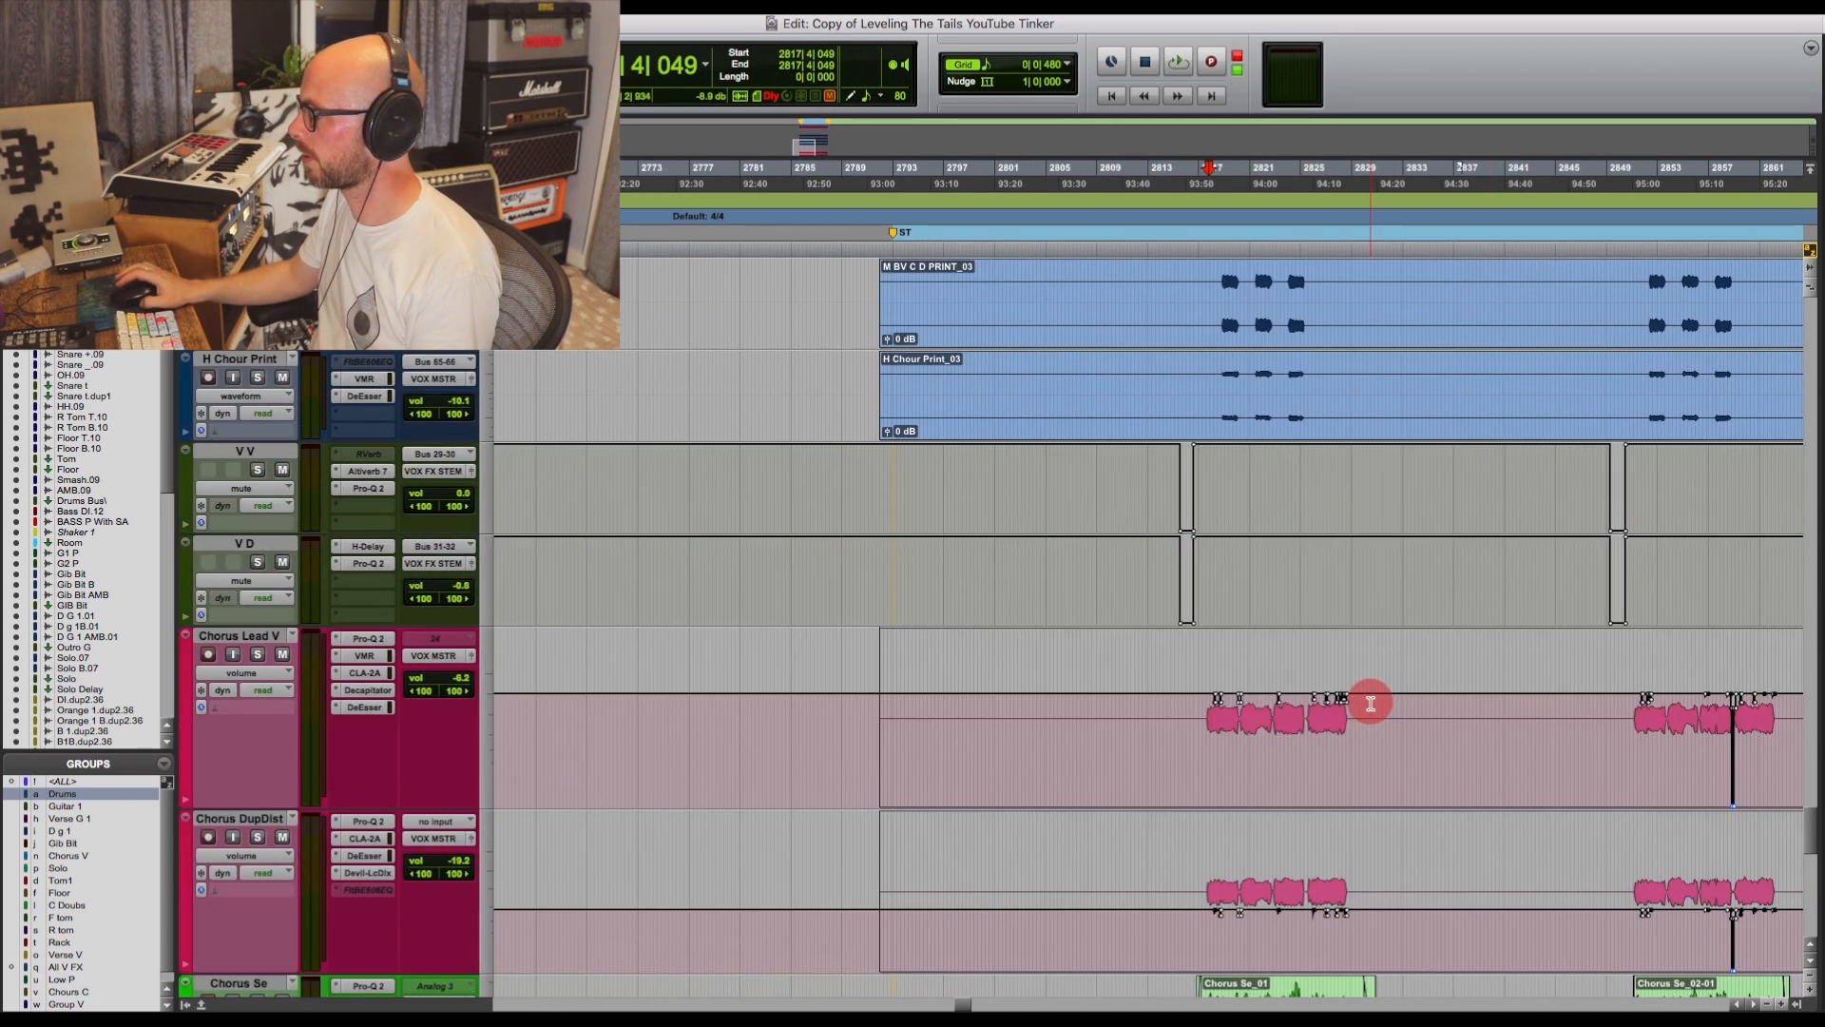
pyautogui.moveTo(1201, 715); pyautogui.dragTo(1375, 858)
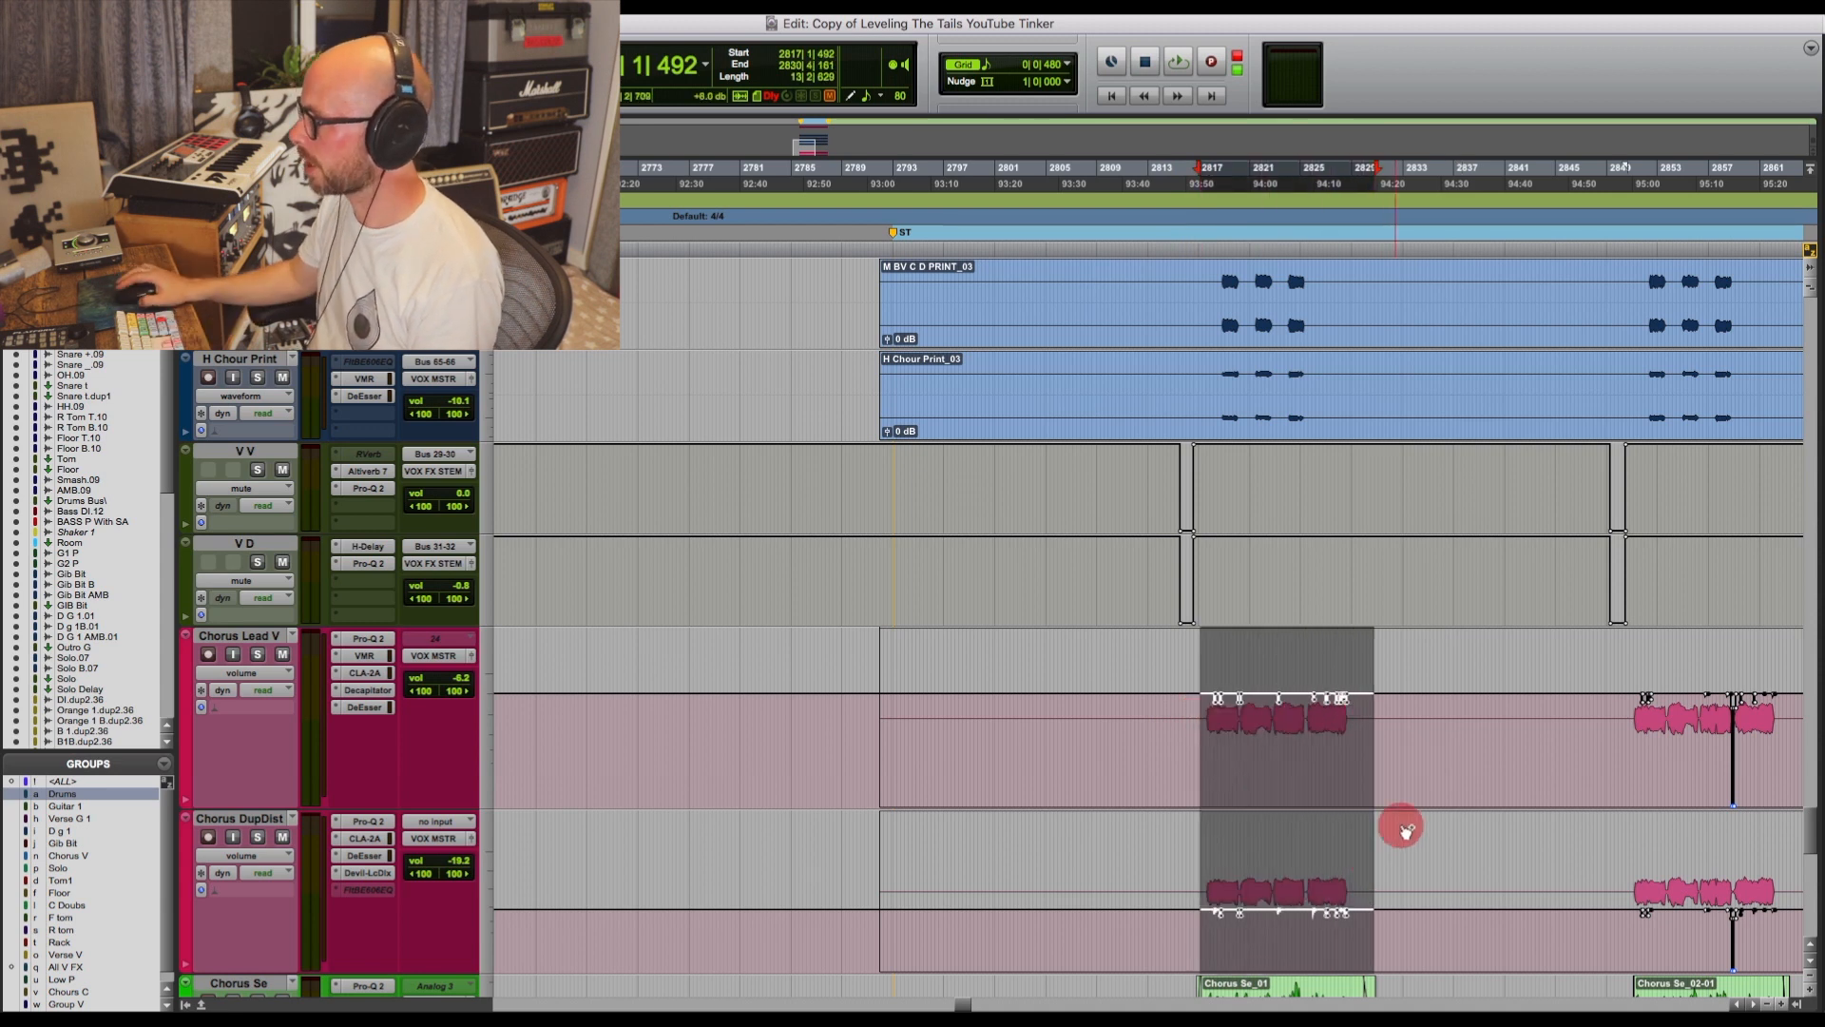
pyautogui.scroll(-3, 1360, 864)
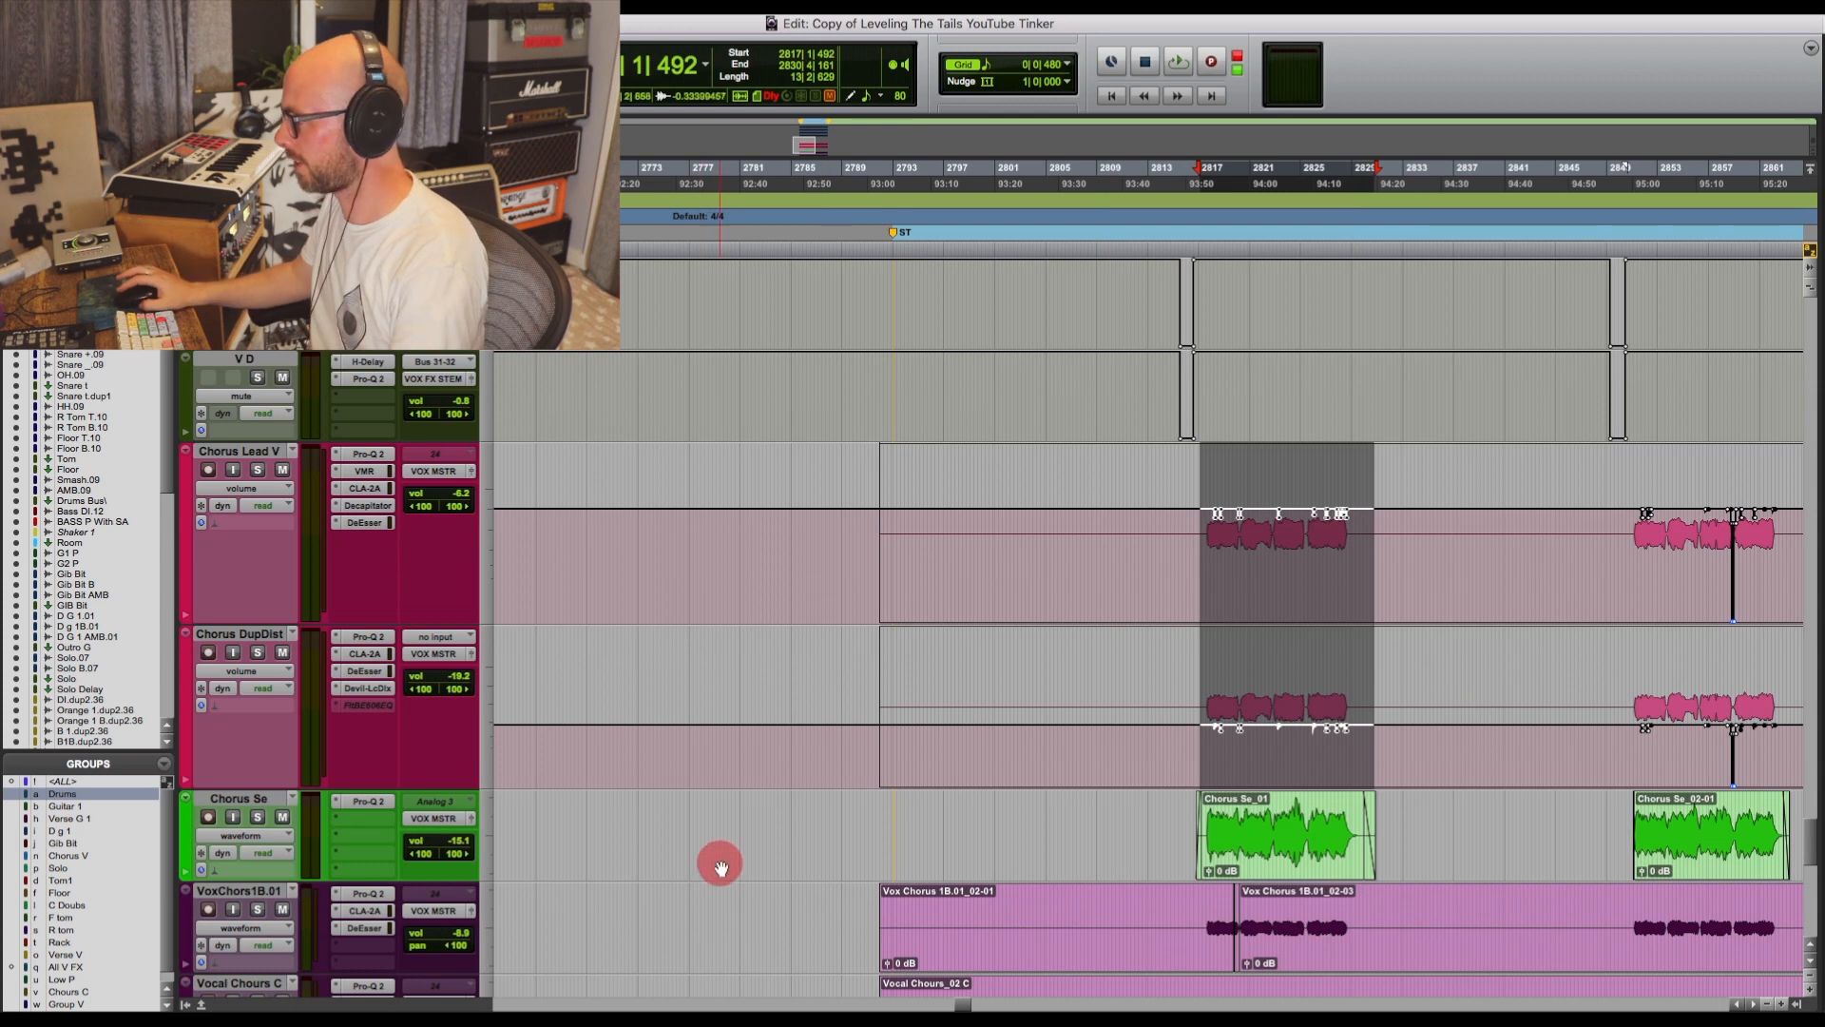
# Mute the Chorus Se, VxChr1B01, VocalChrsC, Low 1 P, Low 2 P, MBVCDPRI and HChourPrnt tracks in the Mix window.
pyautogui.press('super+equal')
pyautogui.hscroll(8, 1298, 819)
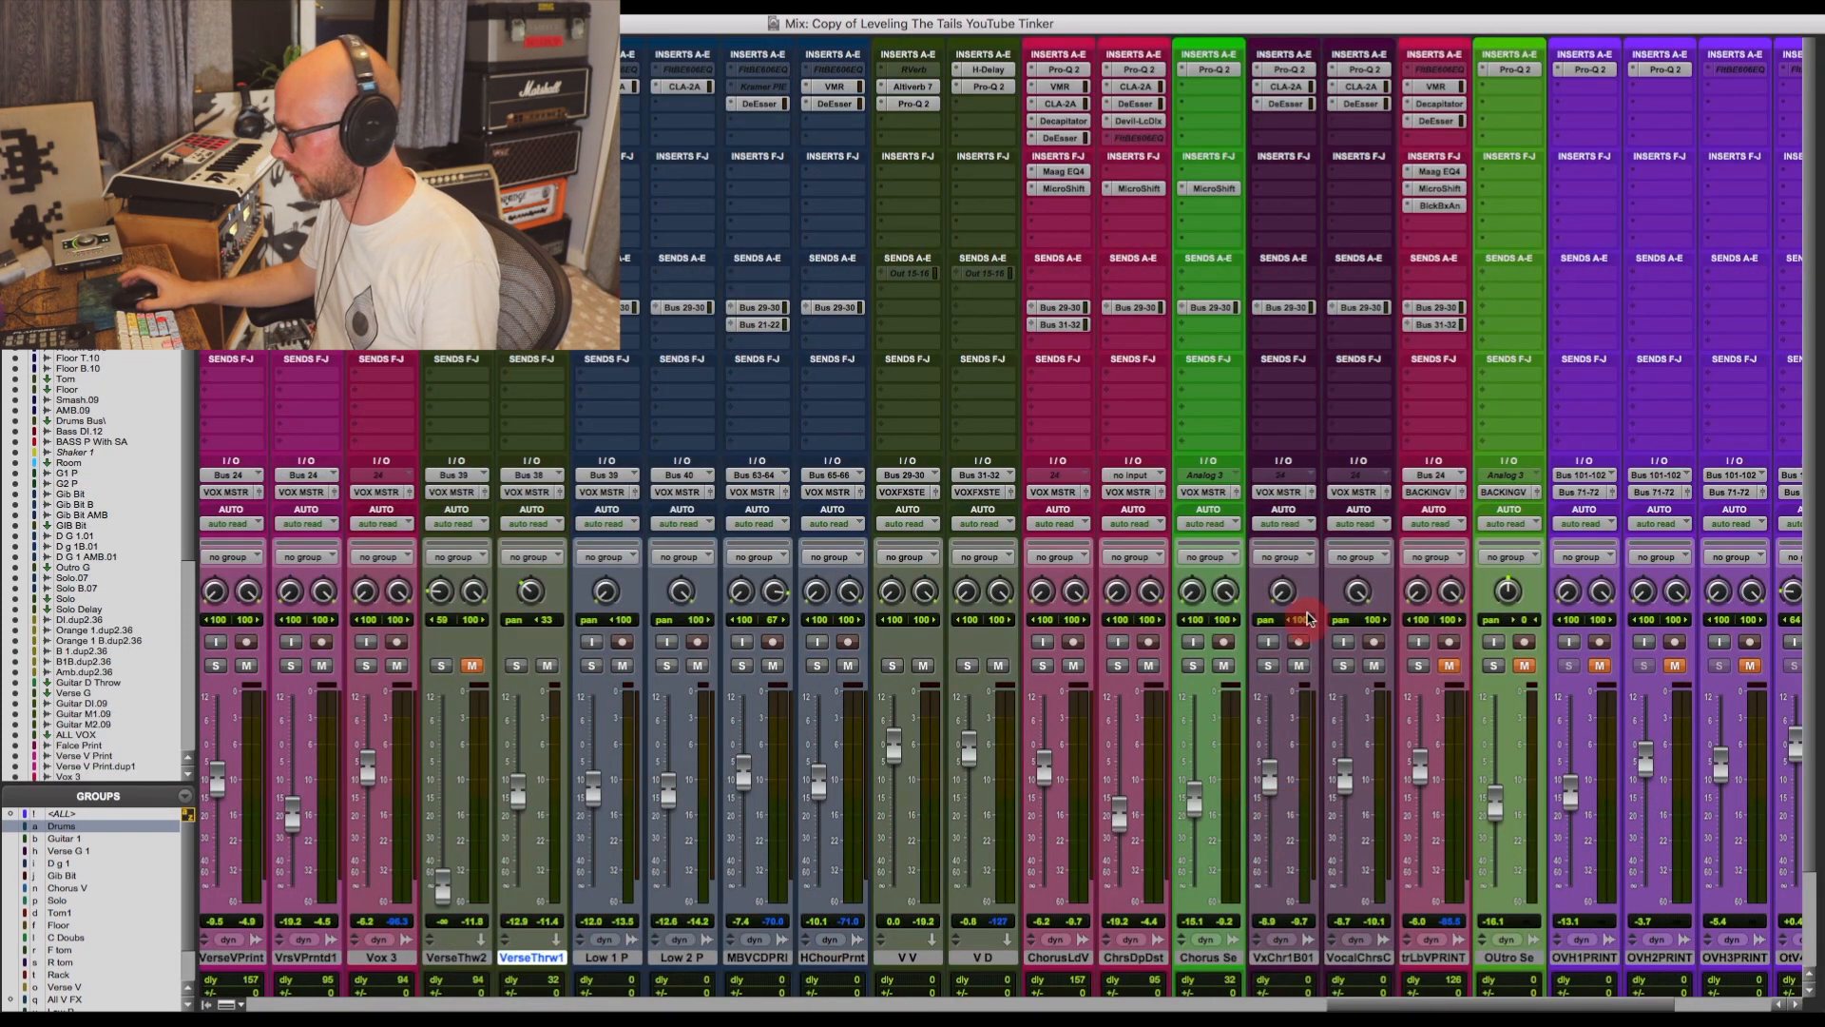
pyautogui.moveTo(1227, 668); pyautogui.dragTo(1371, 667)
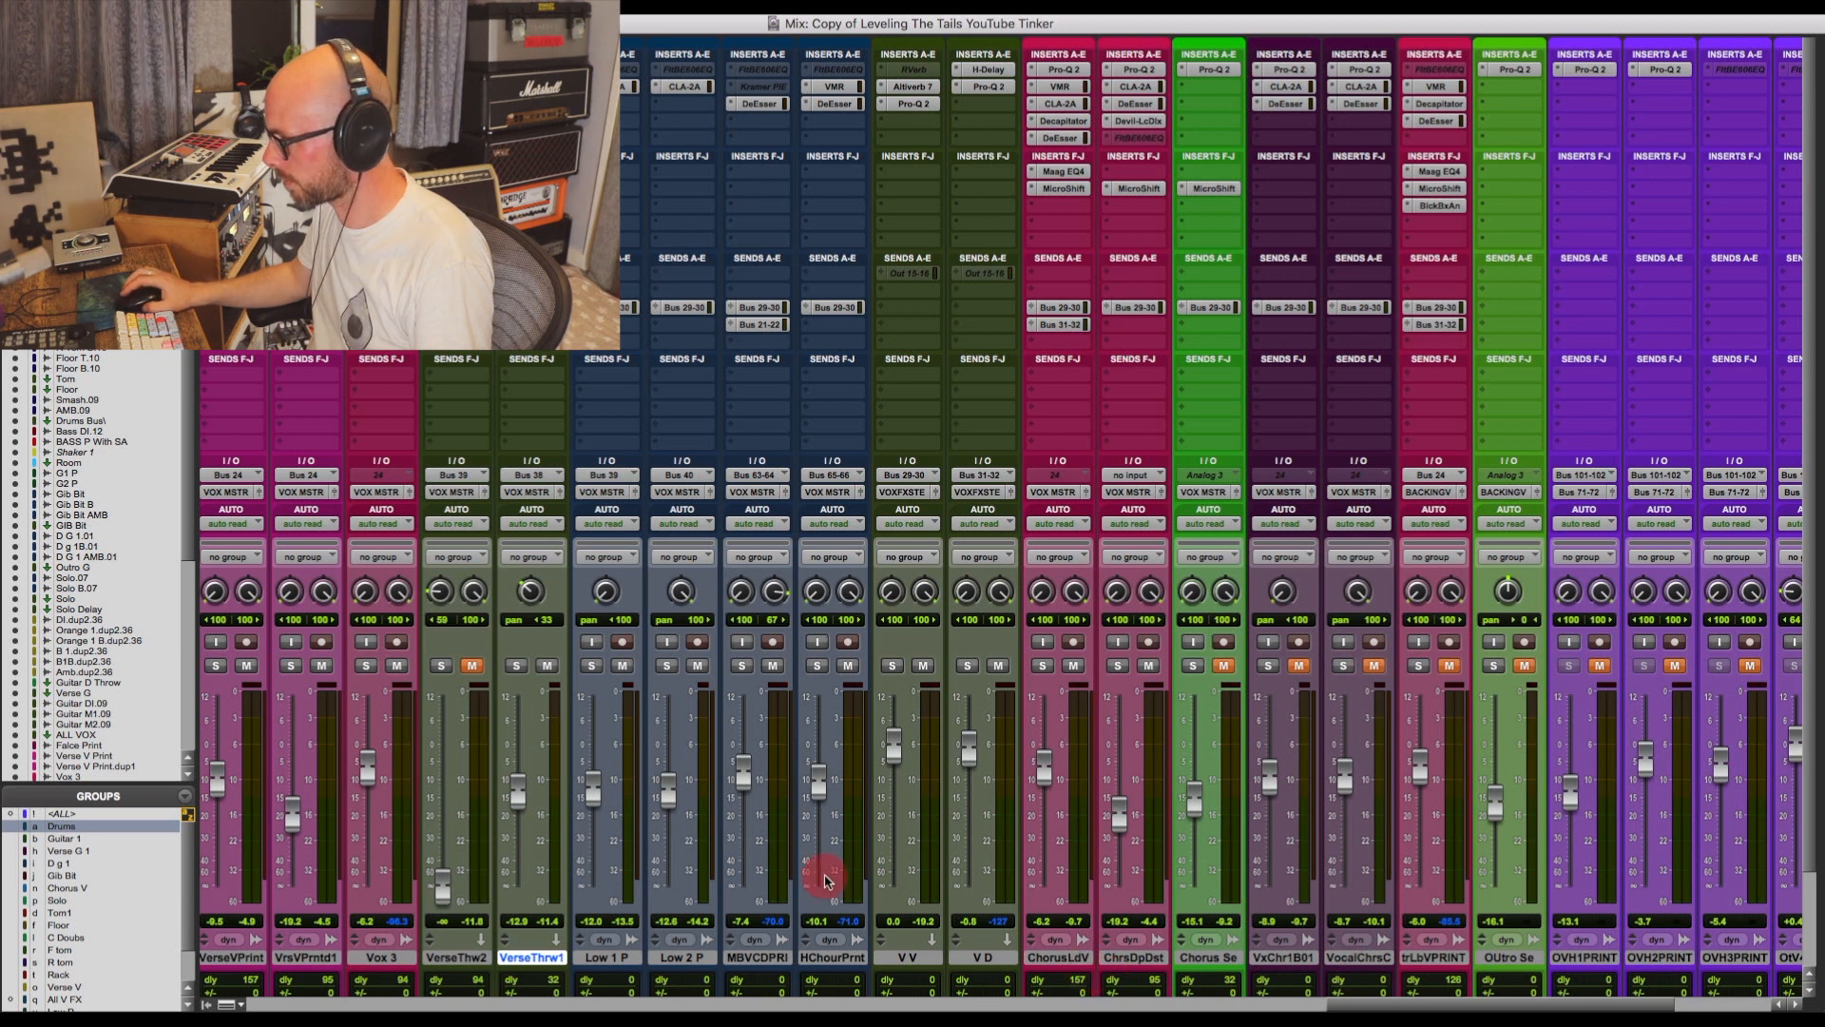
pyautogui.click(623, 667)
pyautogui.moveTo(687, 671)
pyautogui.mouseDown()
pyautogui.moveTo(848, 666)
pyautogui.moveTo(946, 737)
pyautogui.moveTo(1035, 749)
pyautogui.mouseUp()
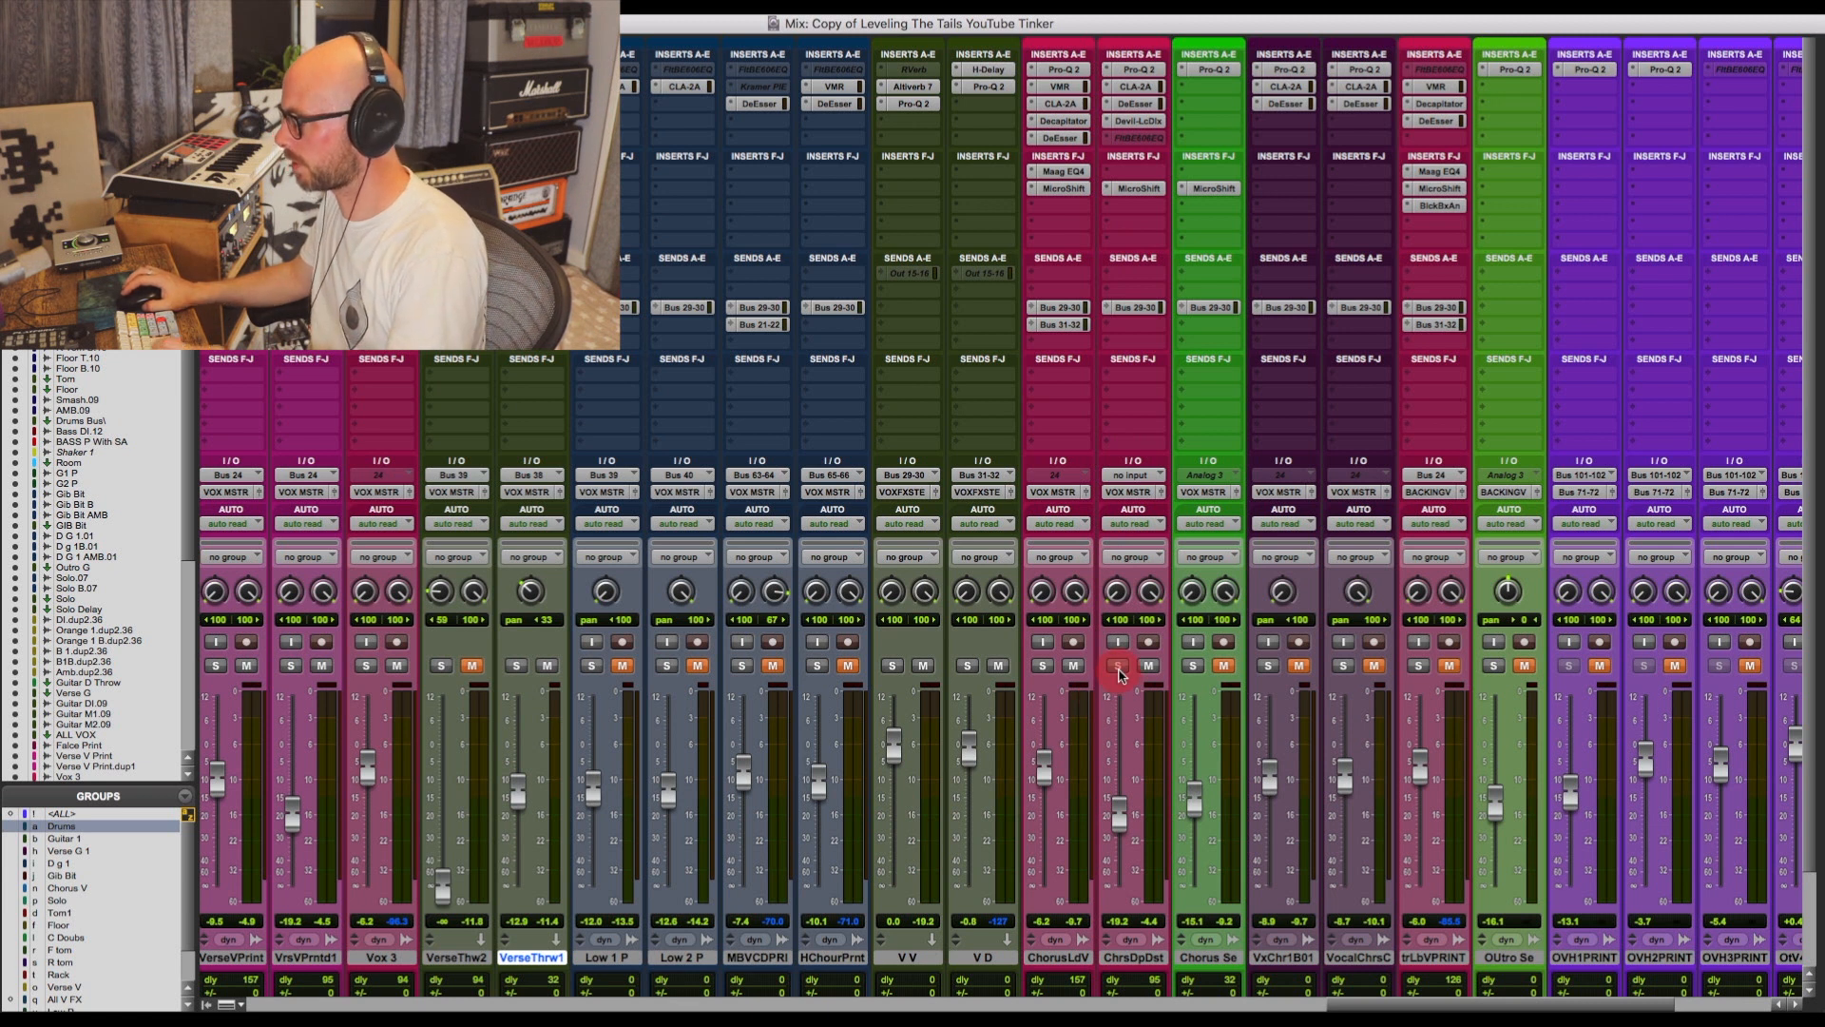
# Select the first chorus passage on Chorus Lead V only and play it with the chorus channels shown in the Mix window.
pyautogui.press('super+equal')
pyautogui.click(1206, 532)
pyautogui.moveTo(1327, 543)
pyautogui.mouseDown()
pyautogui.moveTo(1374, 544)
pyautogui.moveTo(1357, 545)
pyautogui.mouseUp()
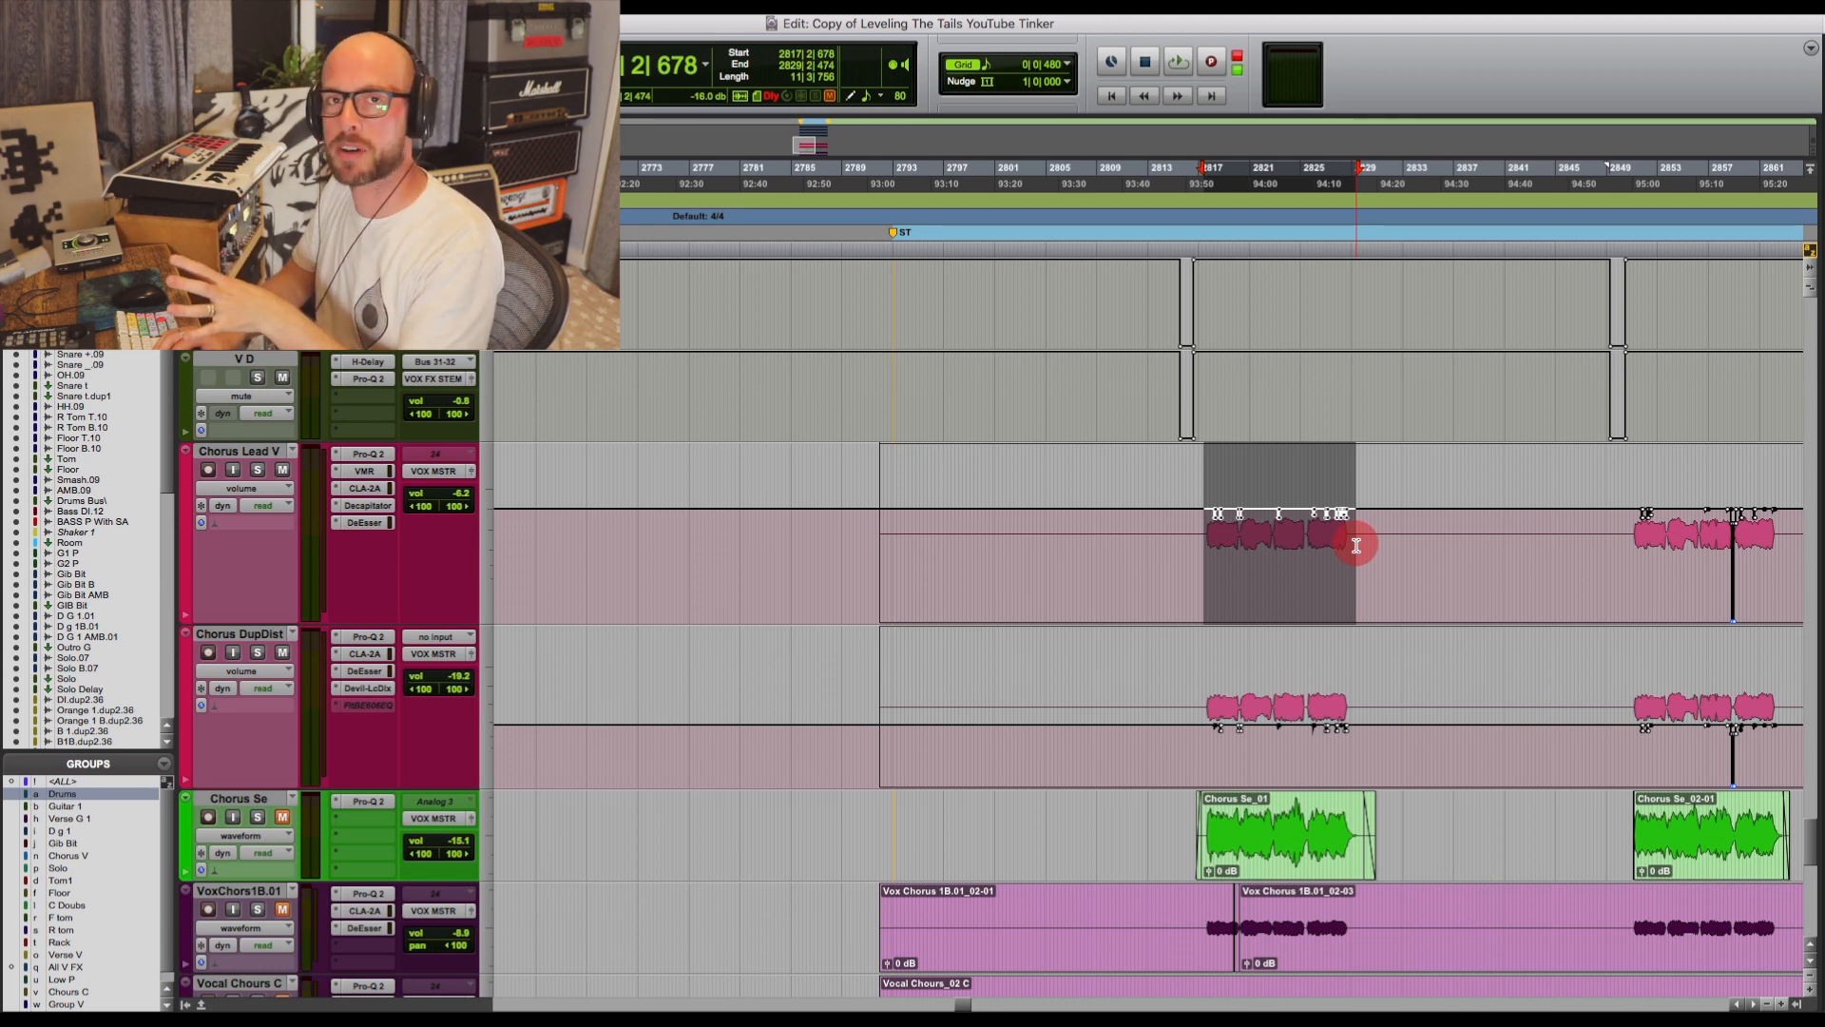
pyautogui.press('super+equal')
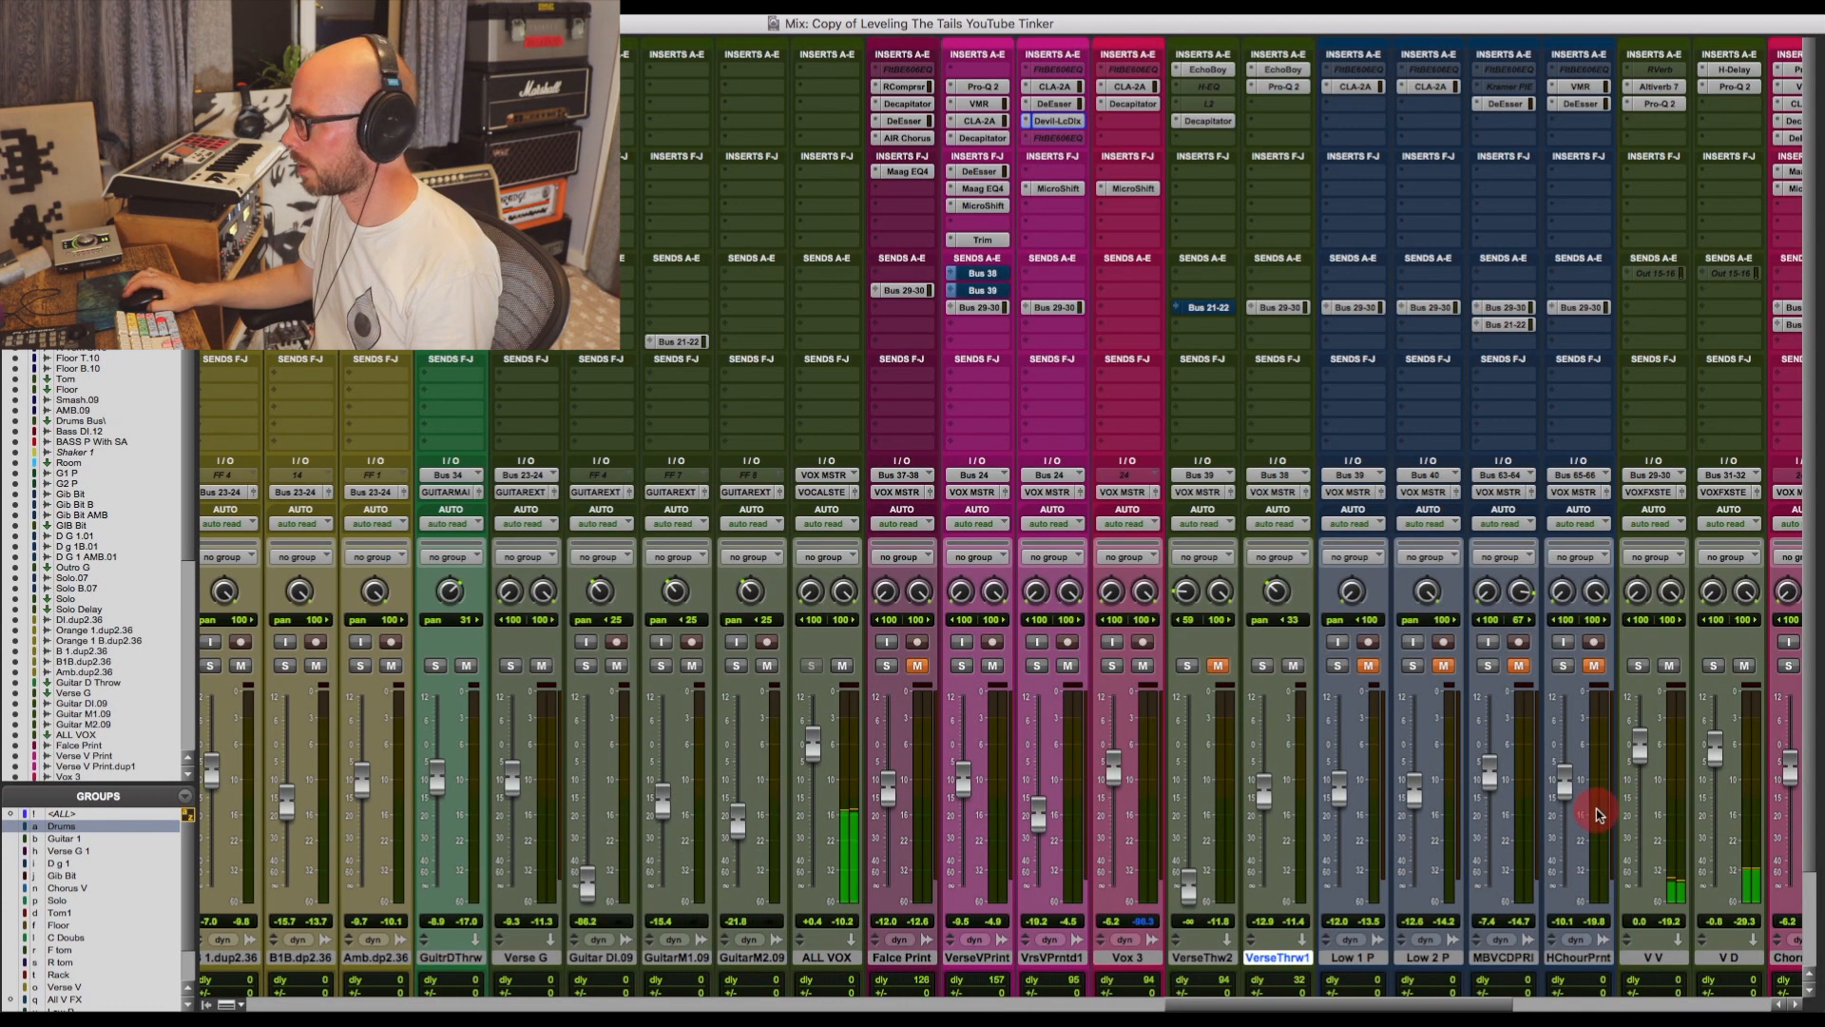
pyautogui.hscroll(15, 1597, 815)
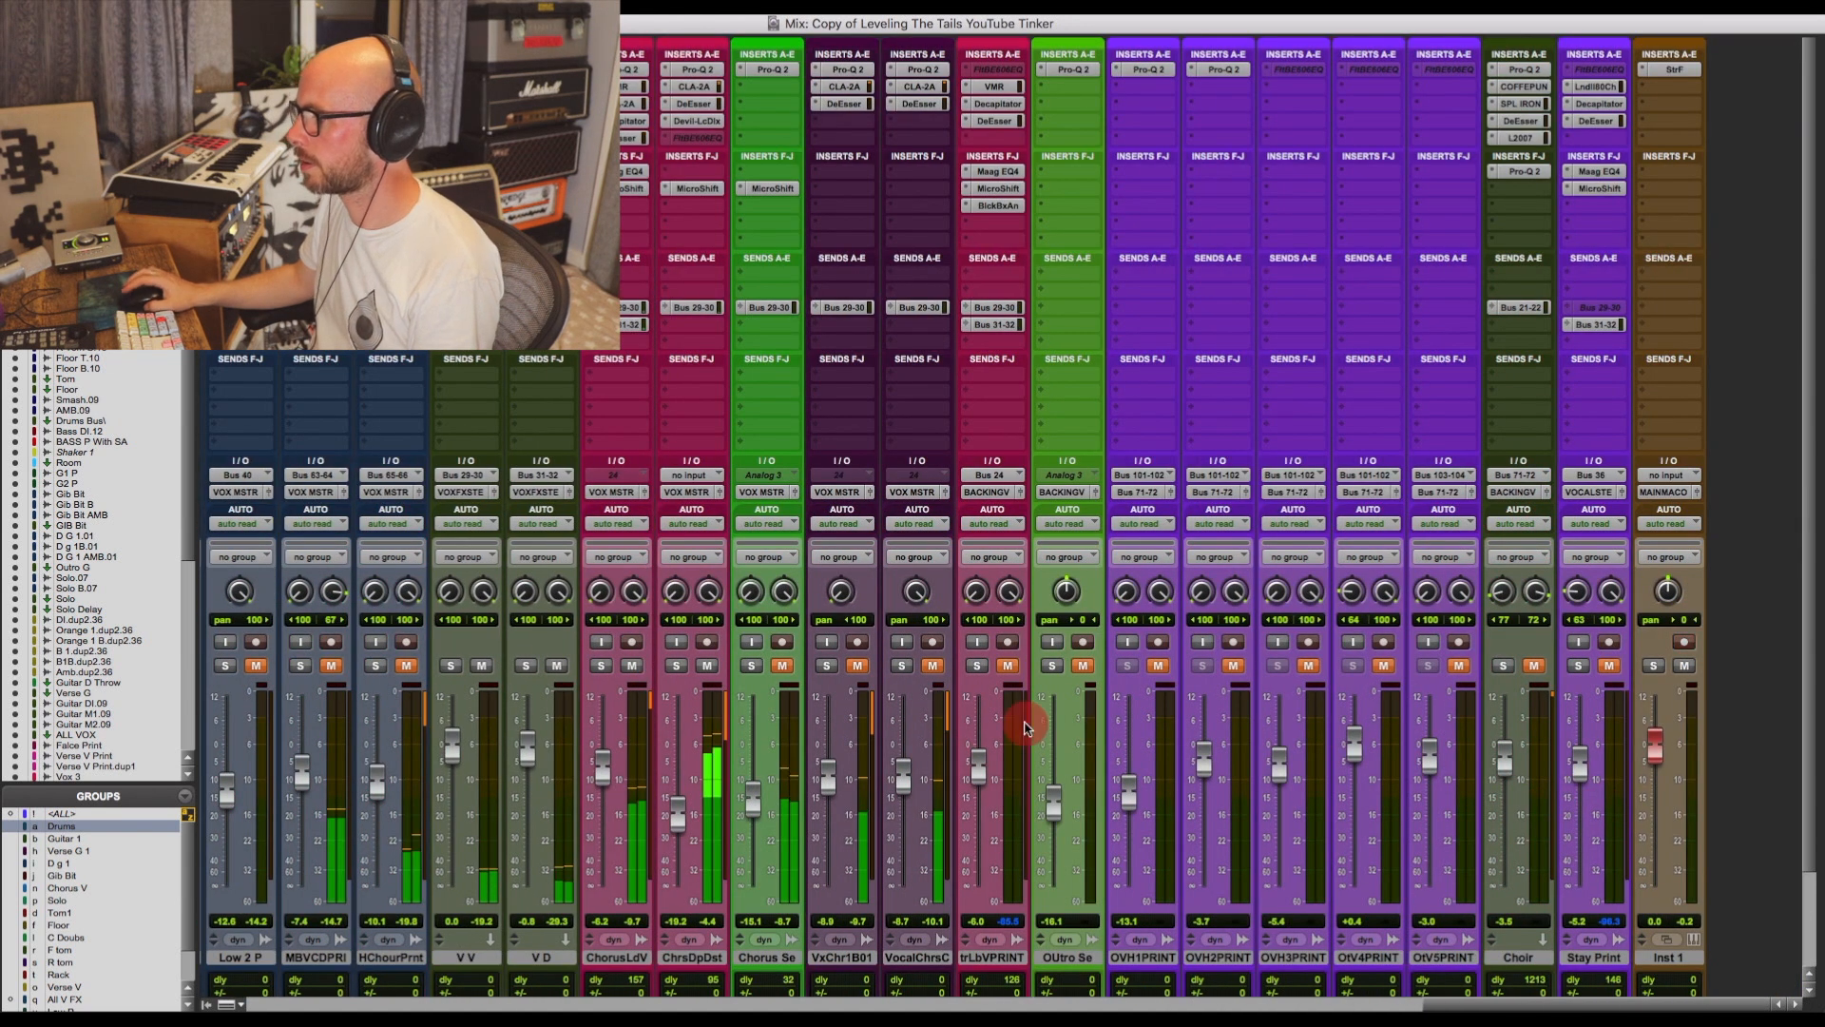
# Compare the chorus lead and its distorted duplicate during playback by soloing them separately and together, and clear the solos.
pyautogui.click(603, 666)
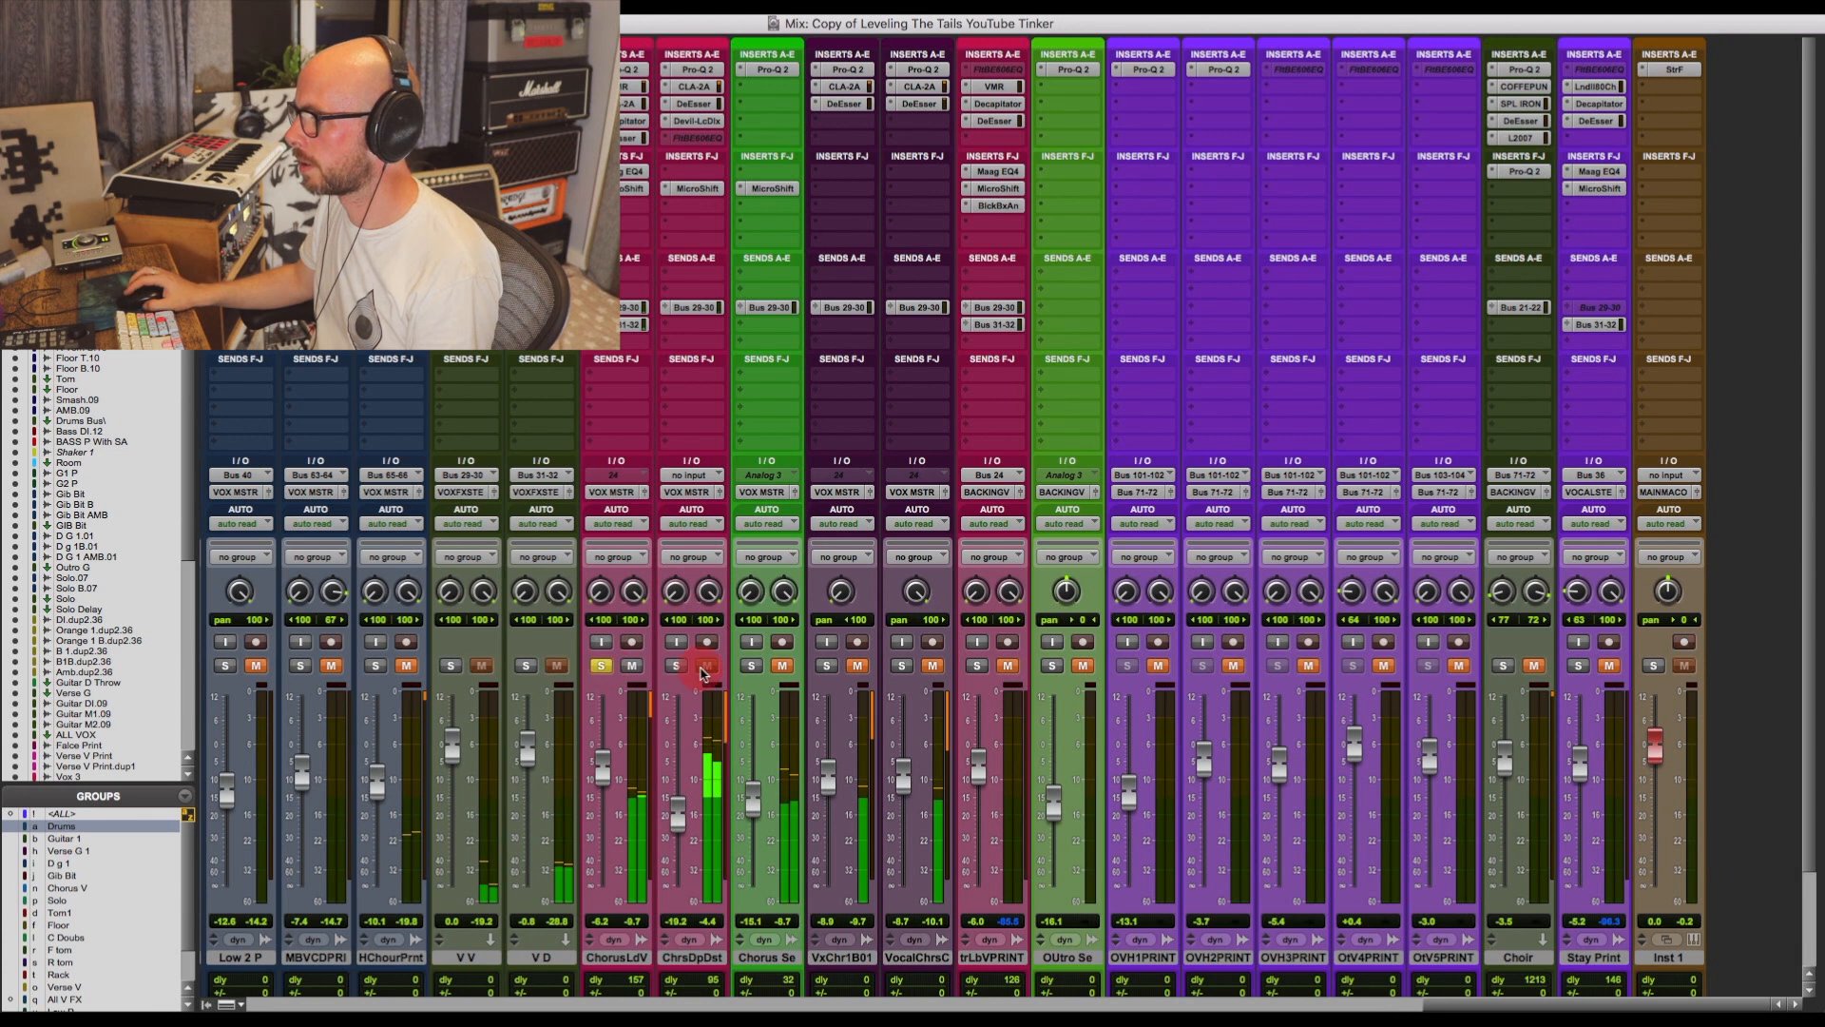
pyautogui.click(681, 667)
pyautogui.click(602, 665)
pyautogui.click(604, 666)
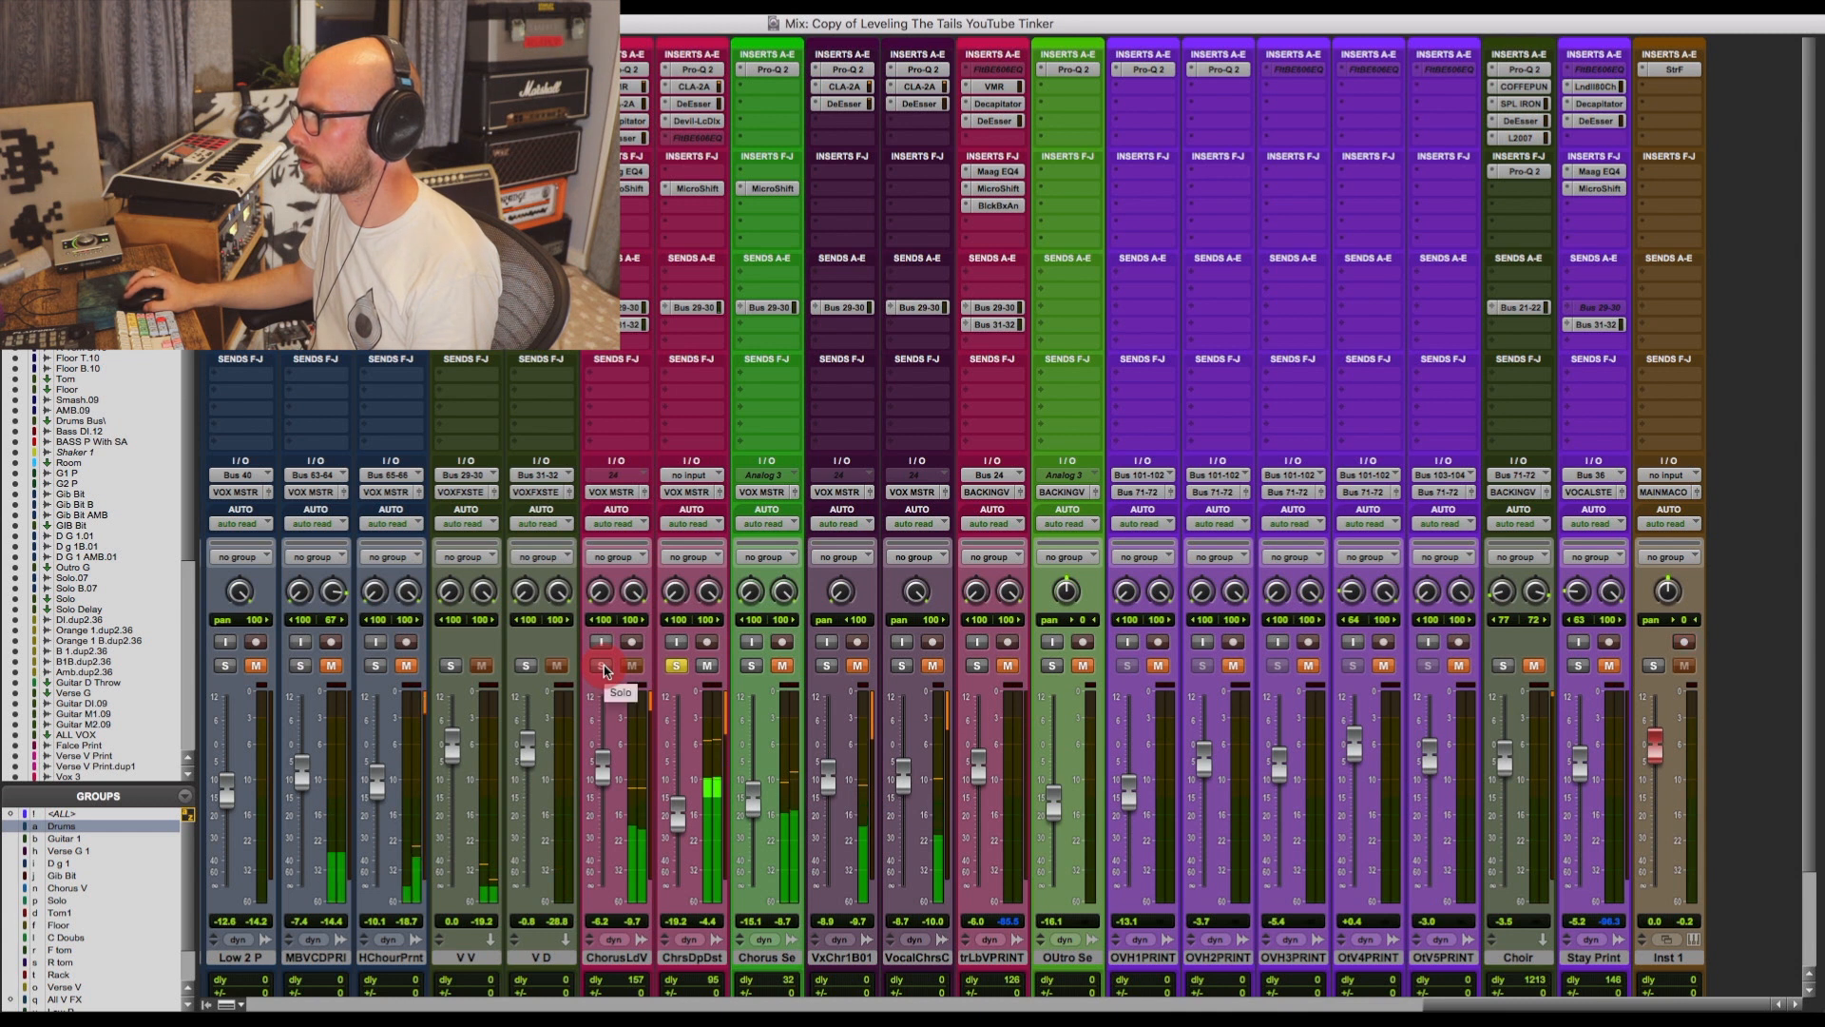
pyautogui.click(604, 666)
pyautogui.click(604, 666)
pyautogui.keyDown('alt'); pyautogui.click(604, 665); pyautogui.keyUp('alt')
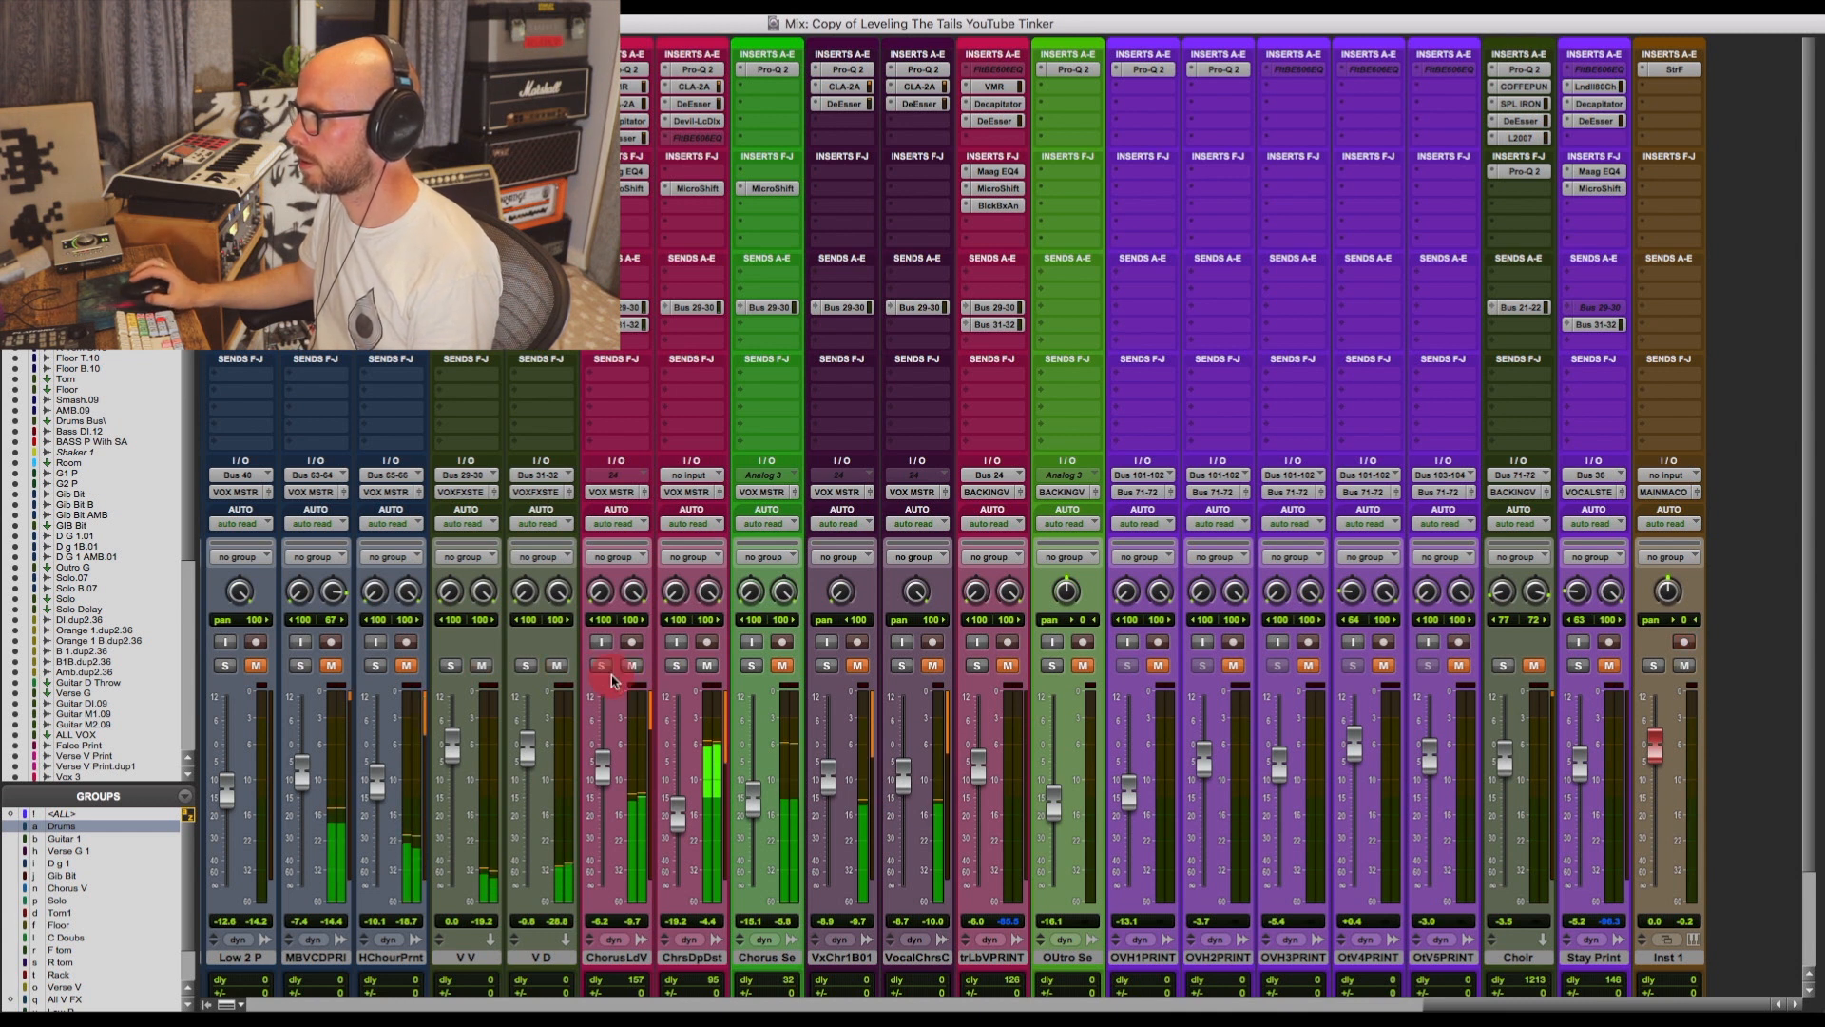
pyautogui.click(634, 666)
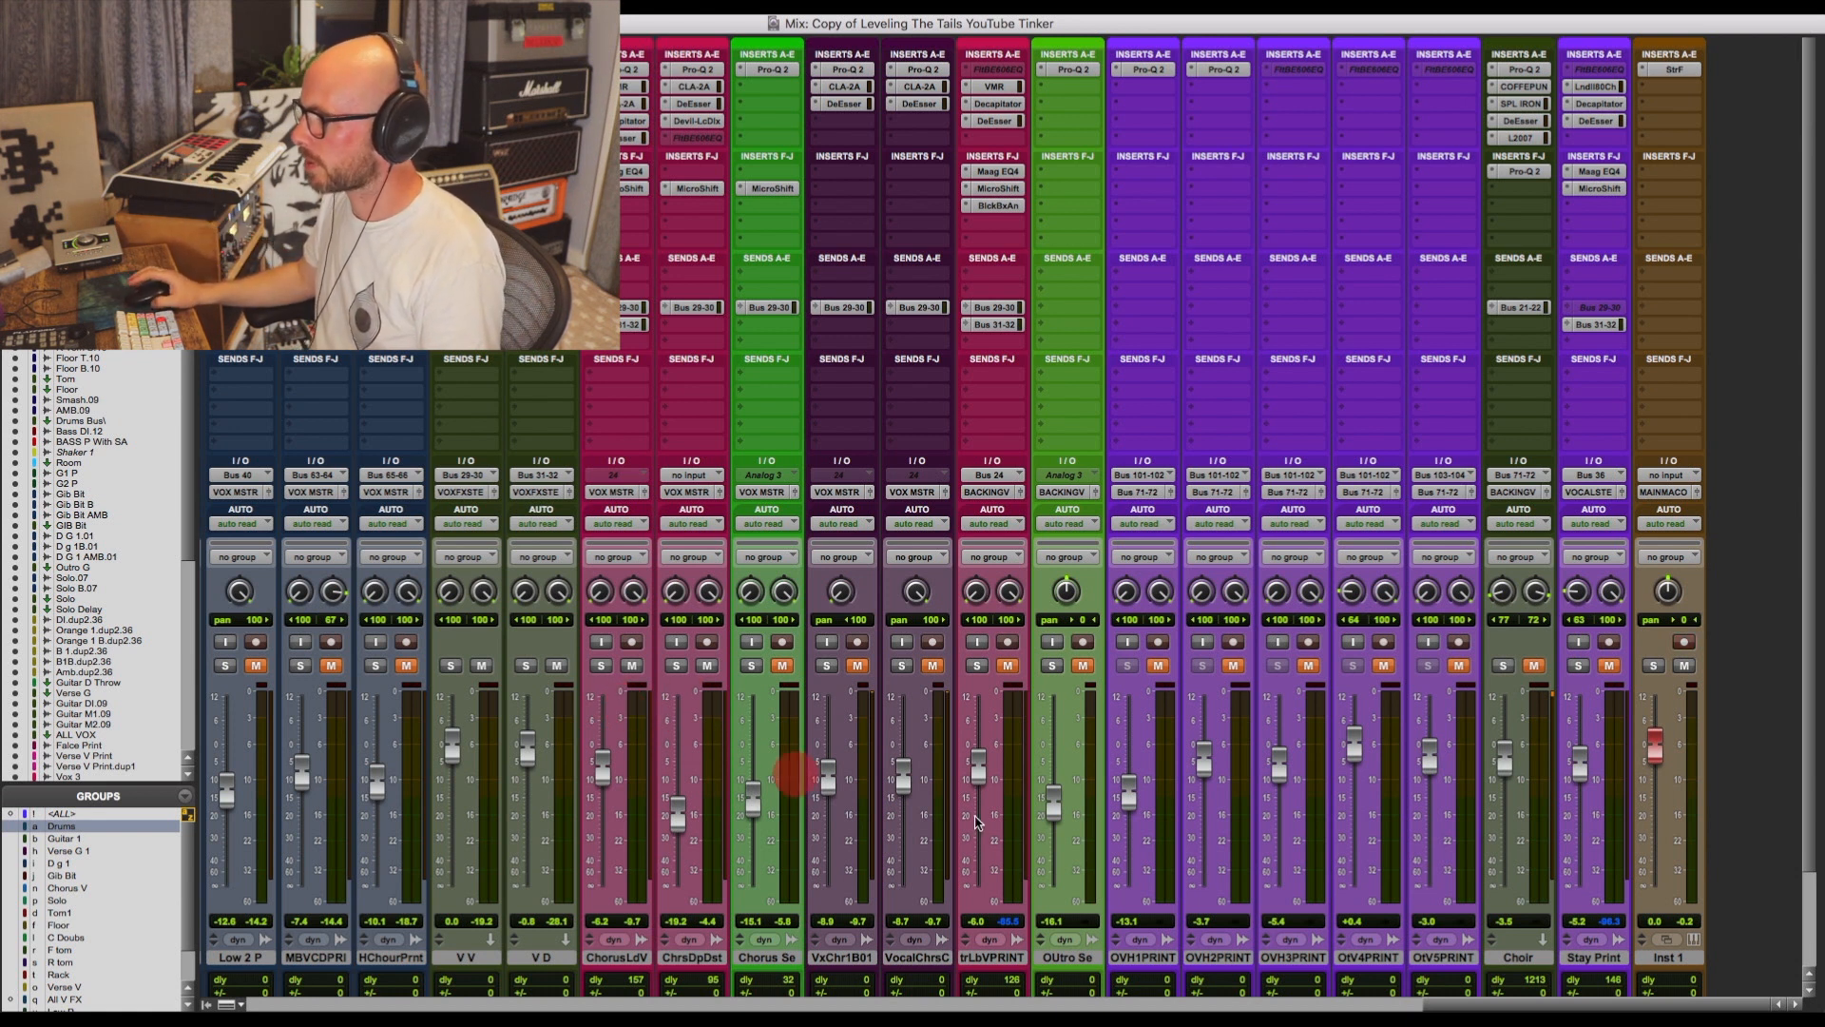
# Unmute the VxChr1B01 chorus double and centre its pan.
pyautogui.click(857, 666)
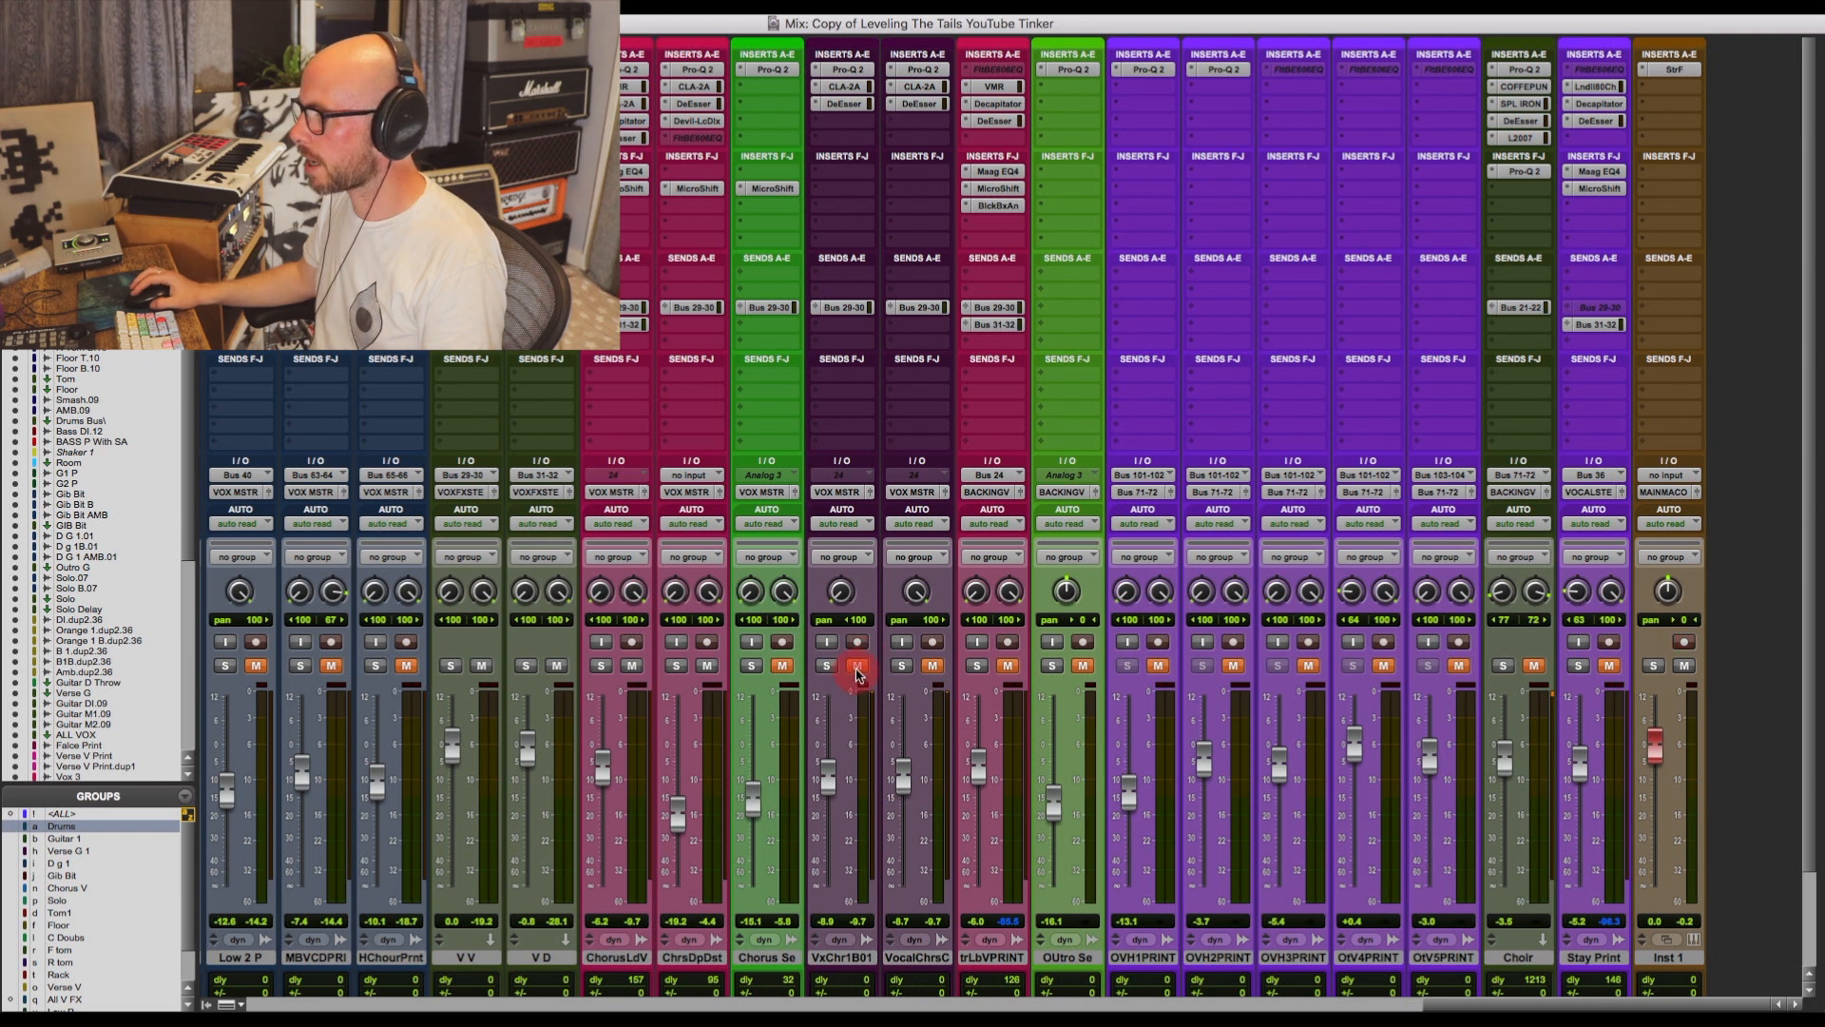
pyautogui.moveTo(841, 591); pyautogui.dragTo(834, 601)
pyautogui.keyDown('alt'); pyautogui.click(841, 600); pyautogui.keyUp('alt')
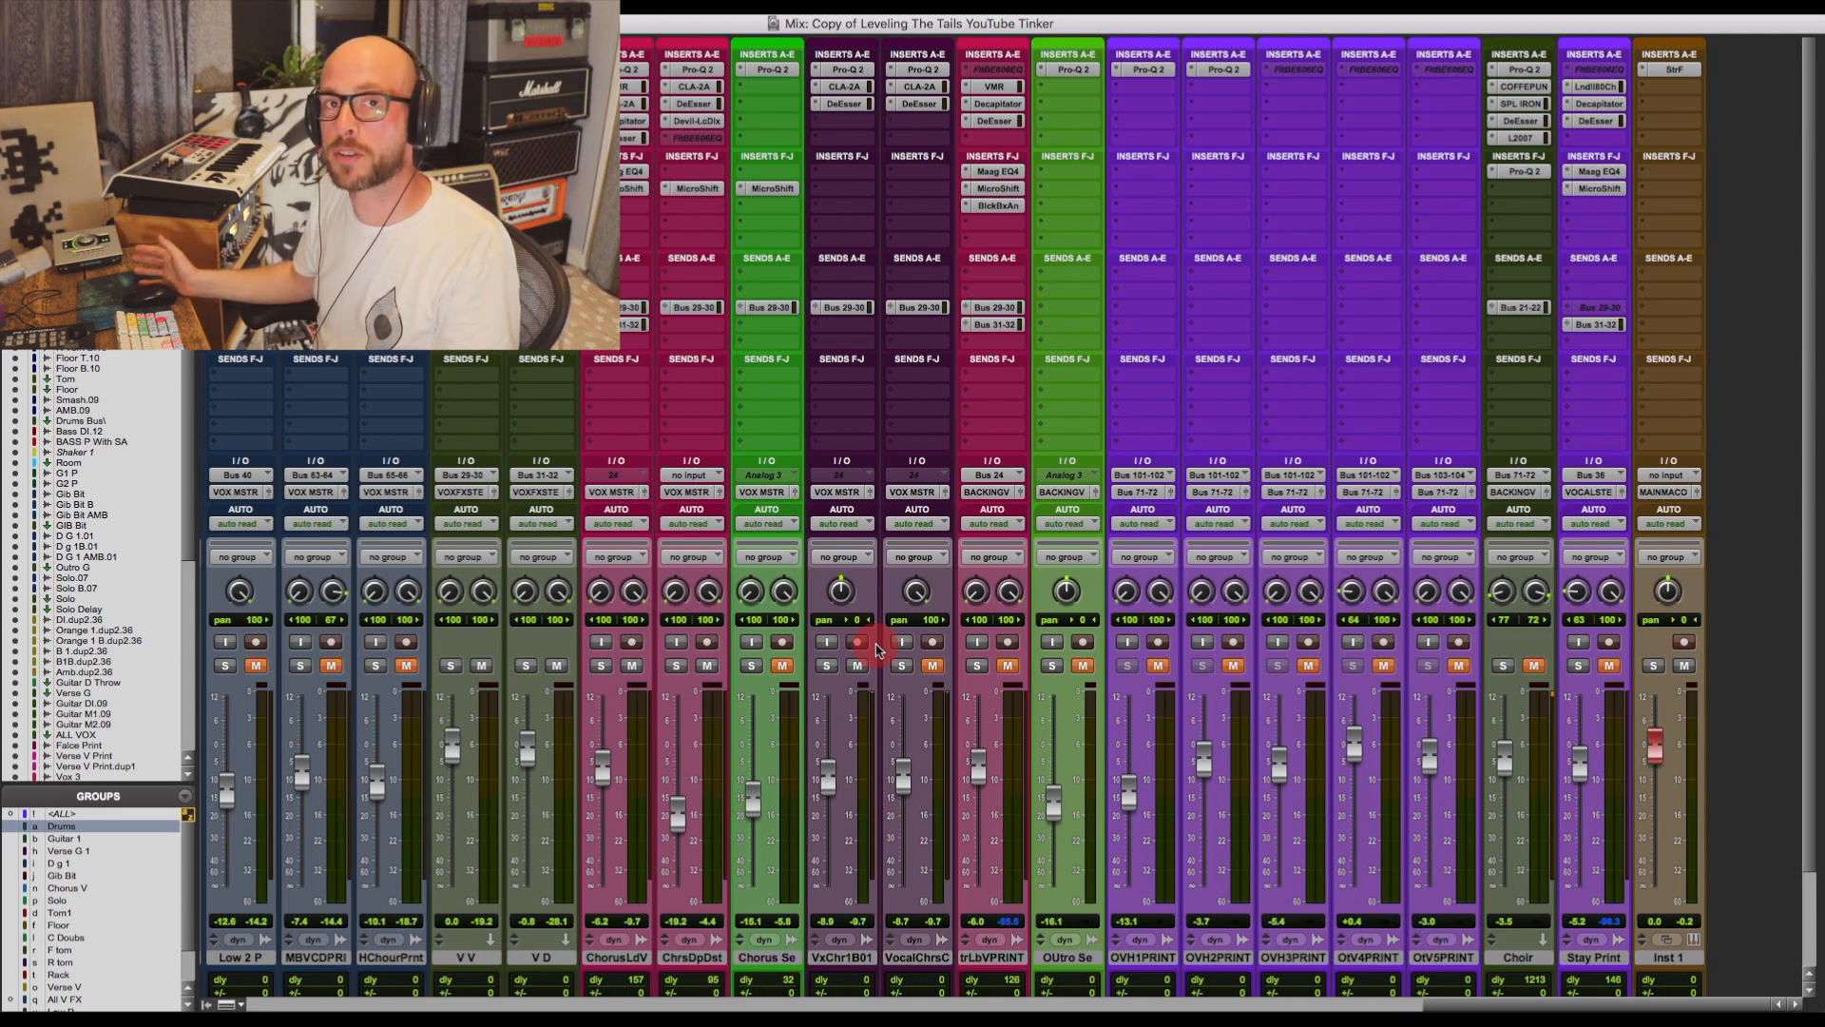
# Play the chorus passage and ride the VxChr1B01 fader against the lead and its distorted duplicate.
pyautogui.press('super+equal')
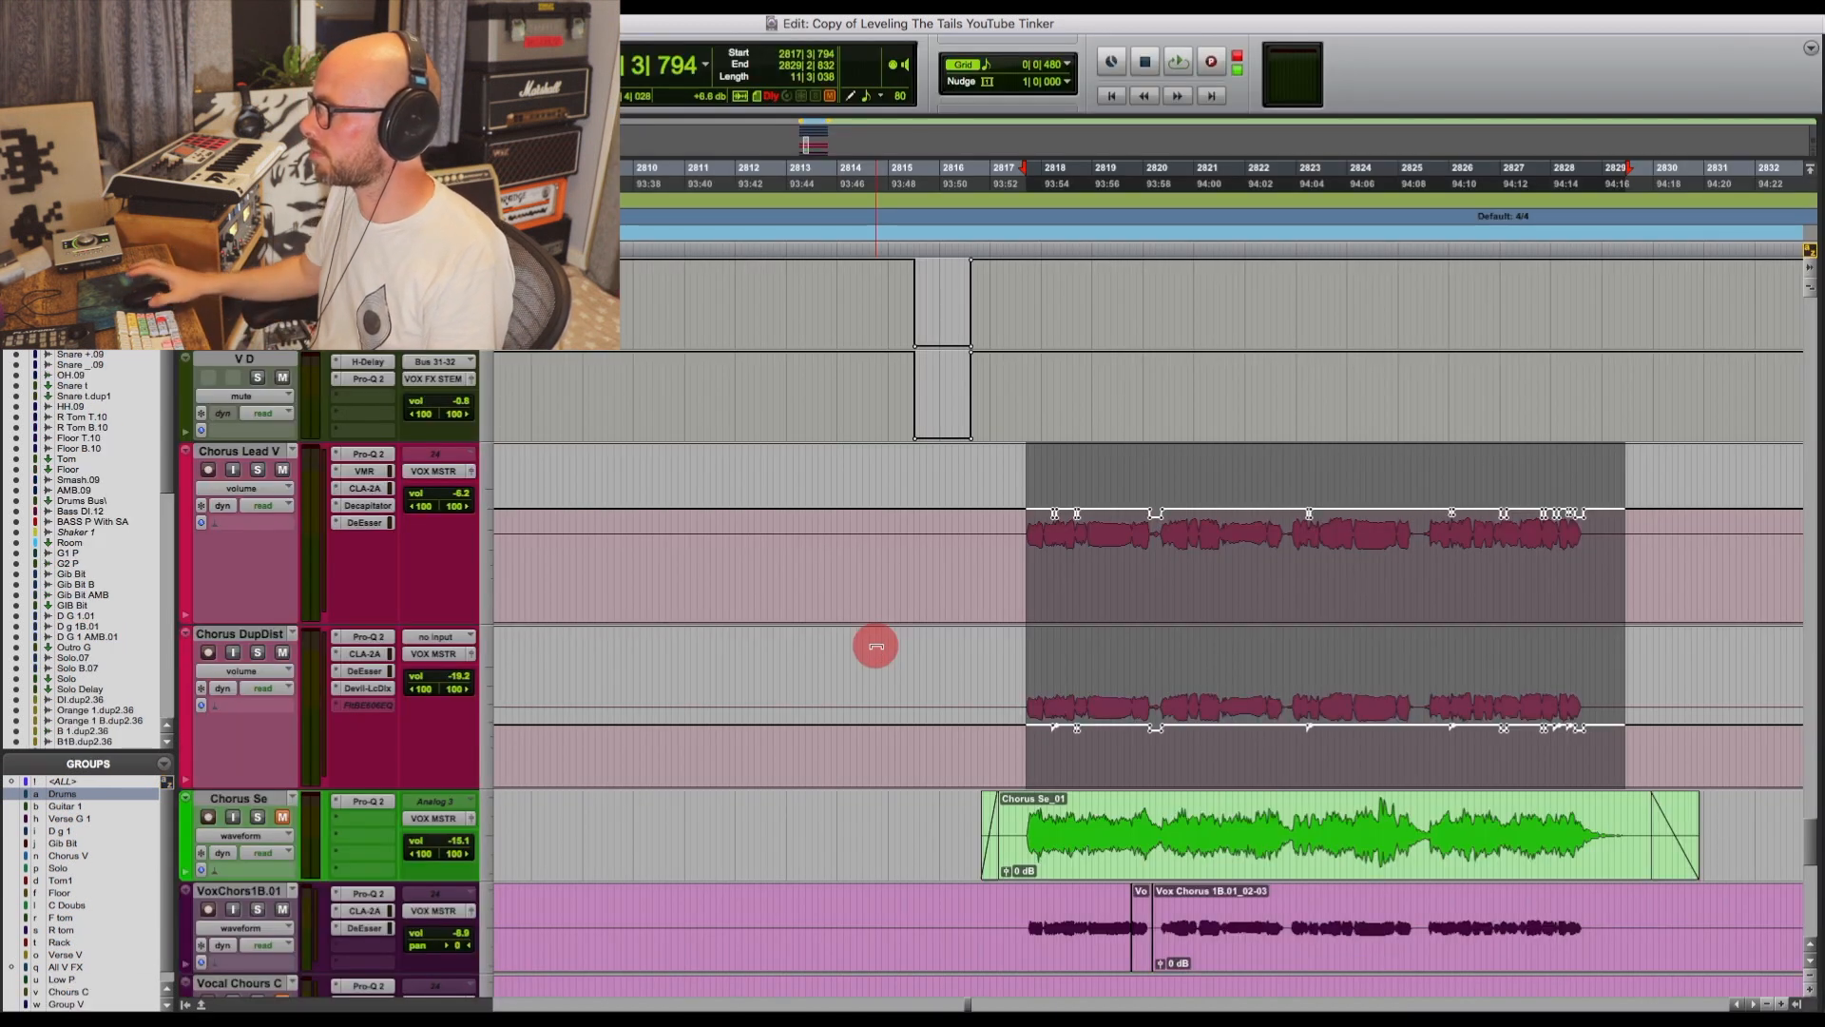
pyautogui.hscroll(5, 923, 644)
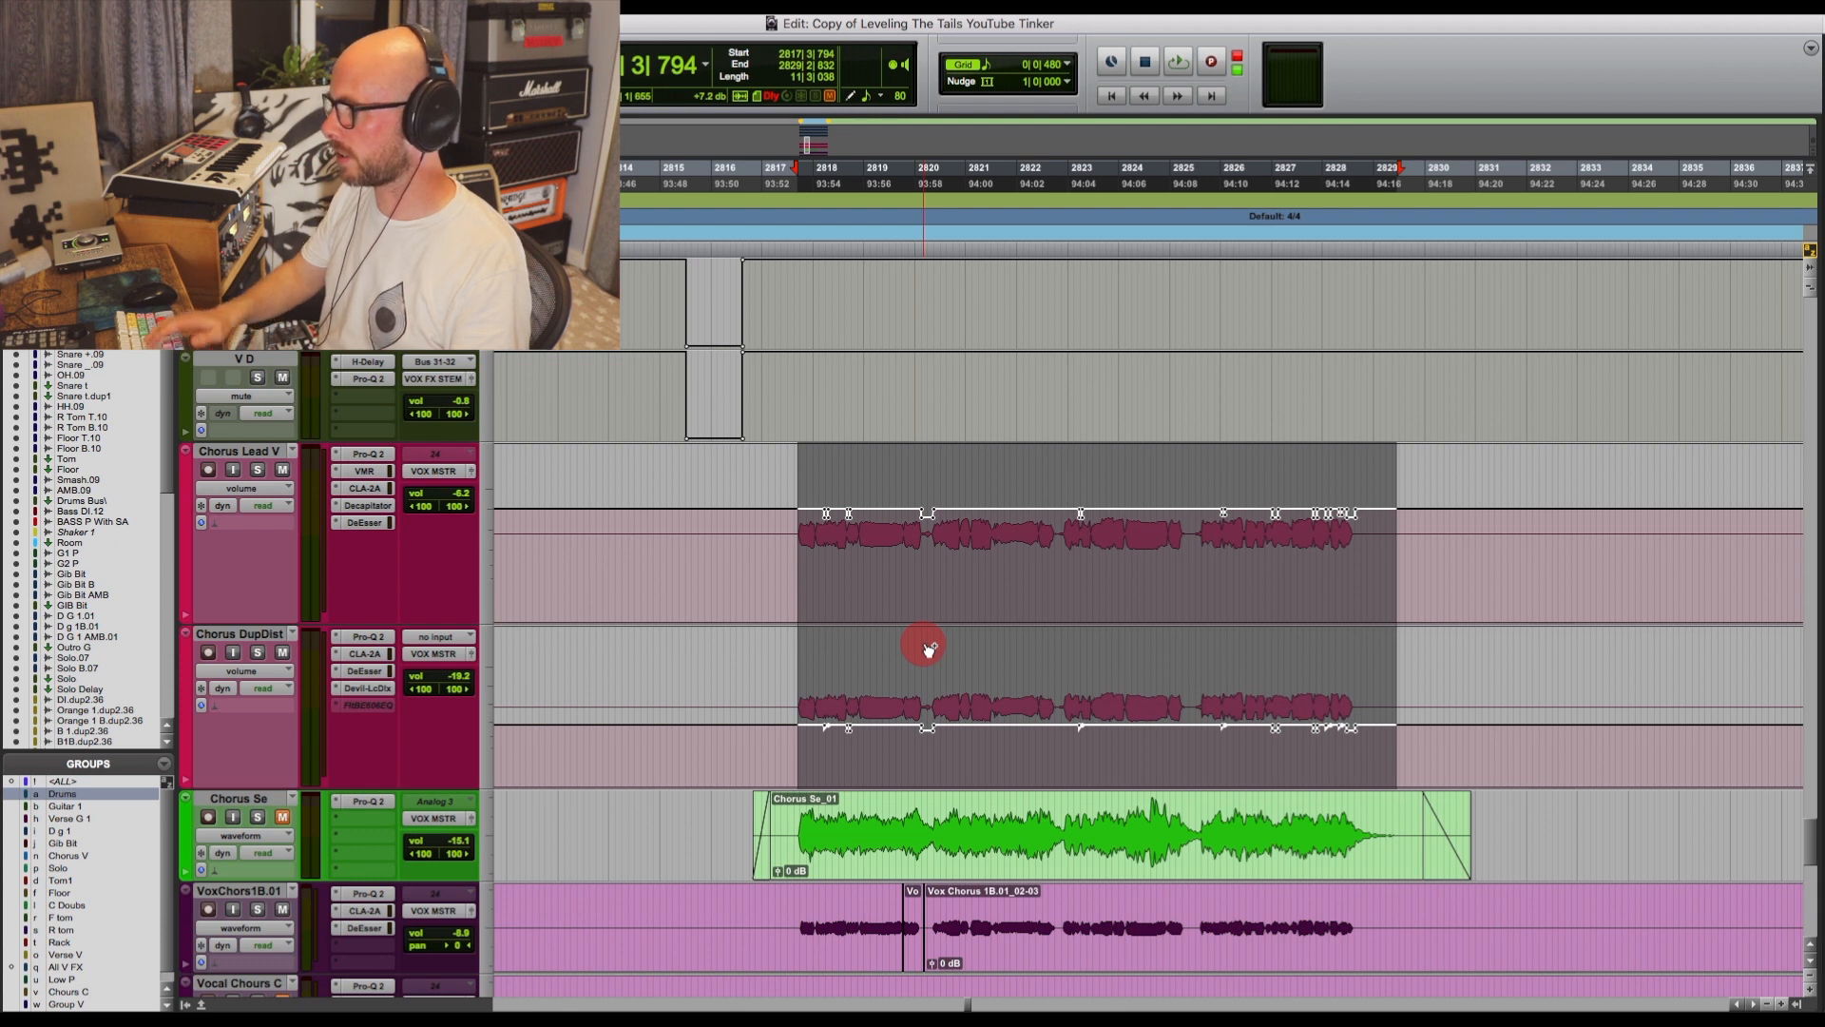
pyautogui.press('super+equal')
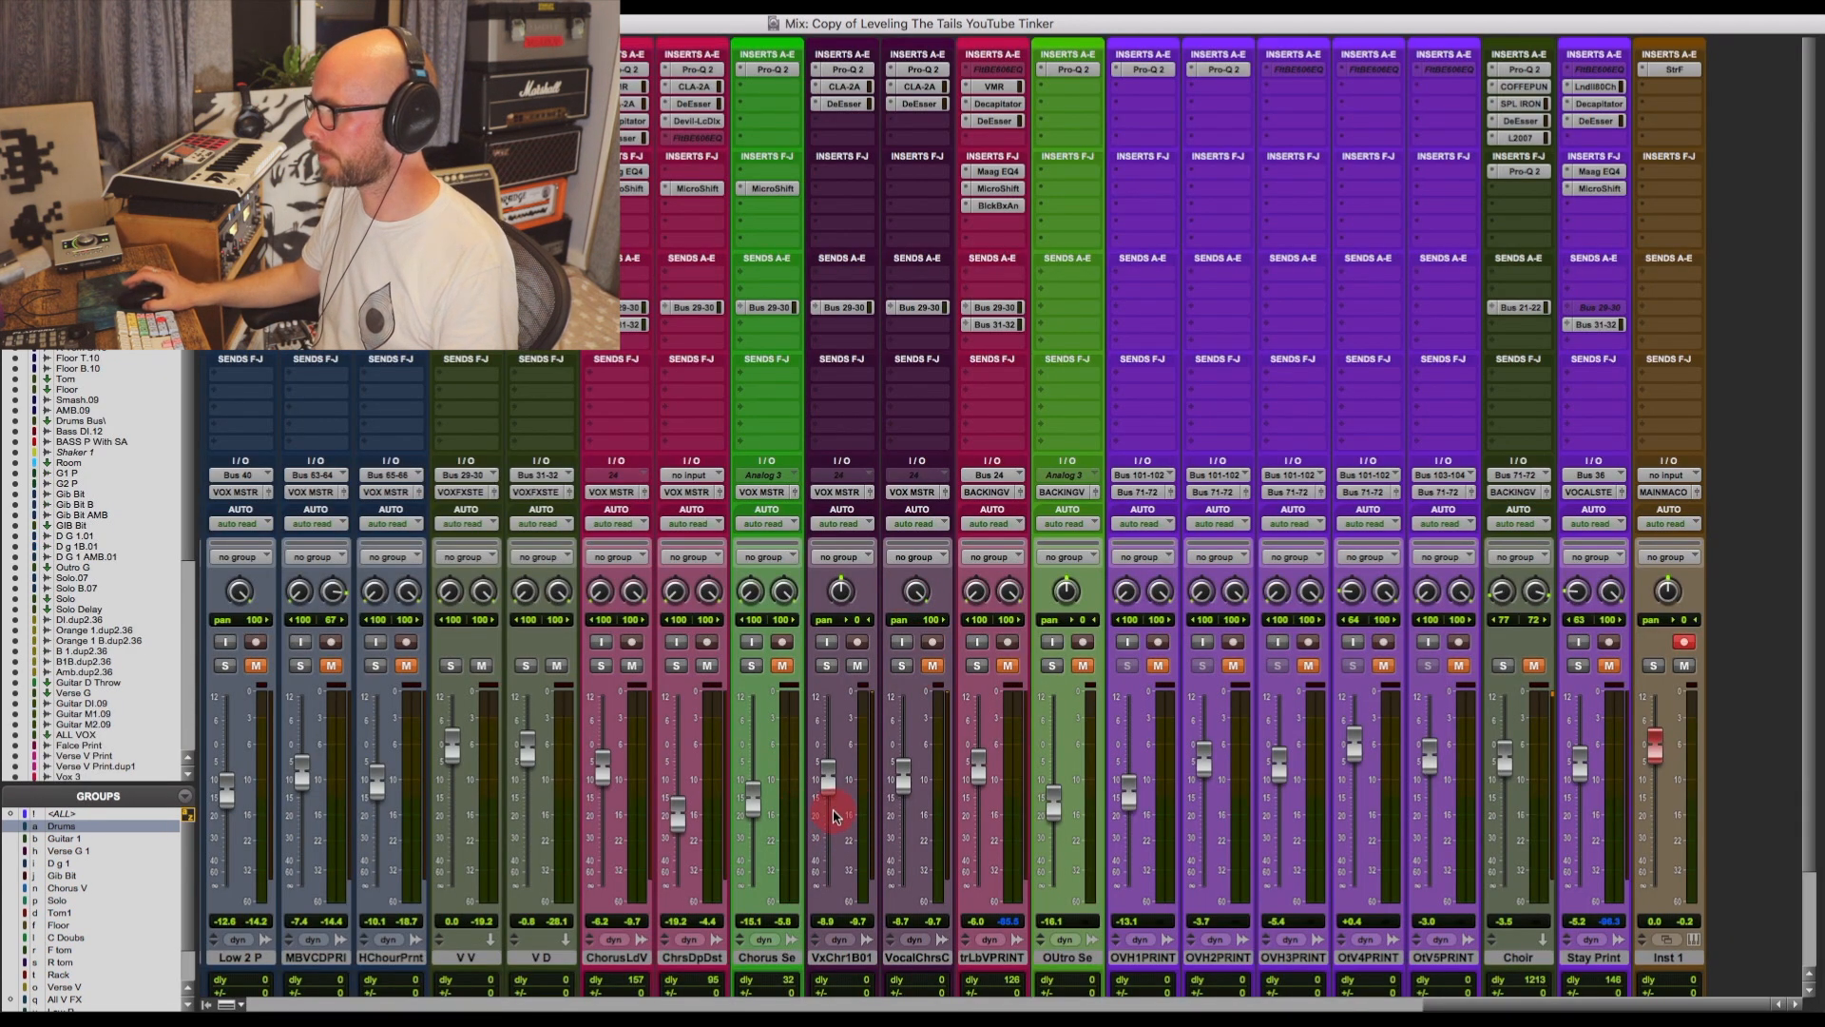
pyautogui.press('space')
pyautogui.moveTo(830, 790); pyautogui.dragTo(828, 783)
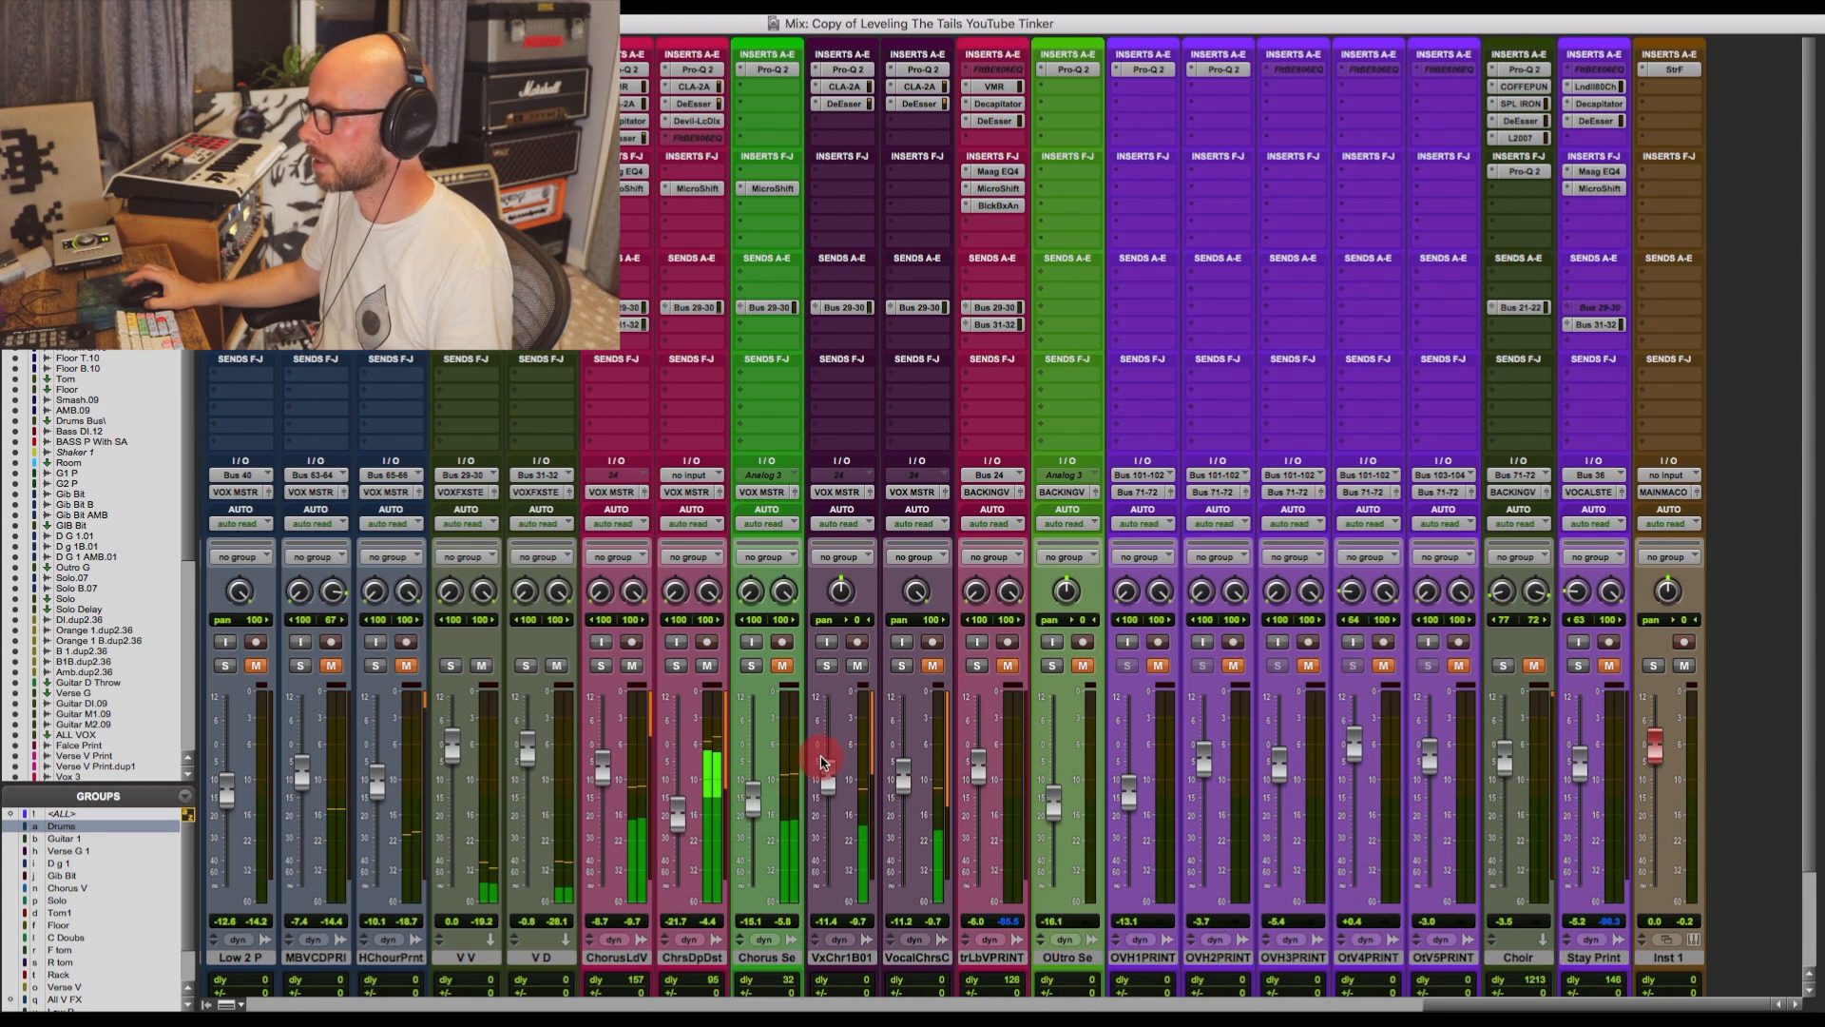
pyautogui.moveTo(830, 775); pyautogui.dragTo(828, 768)
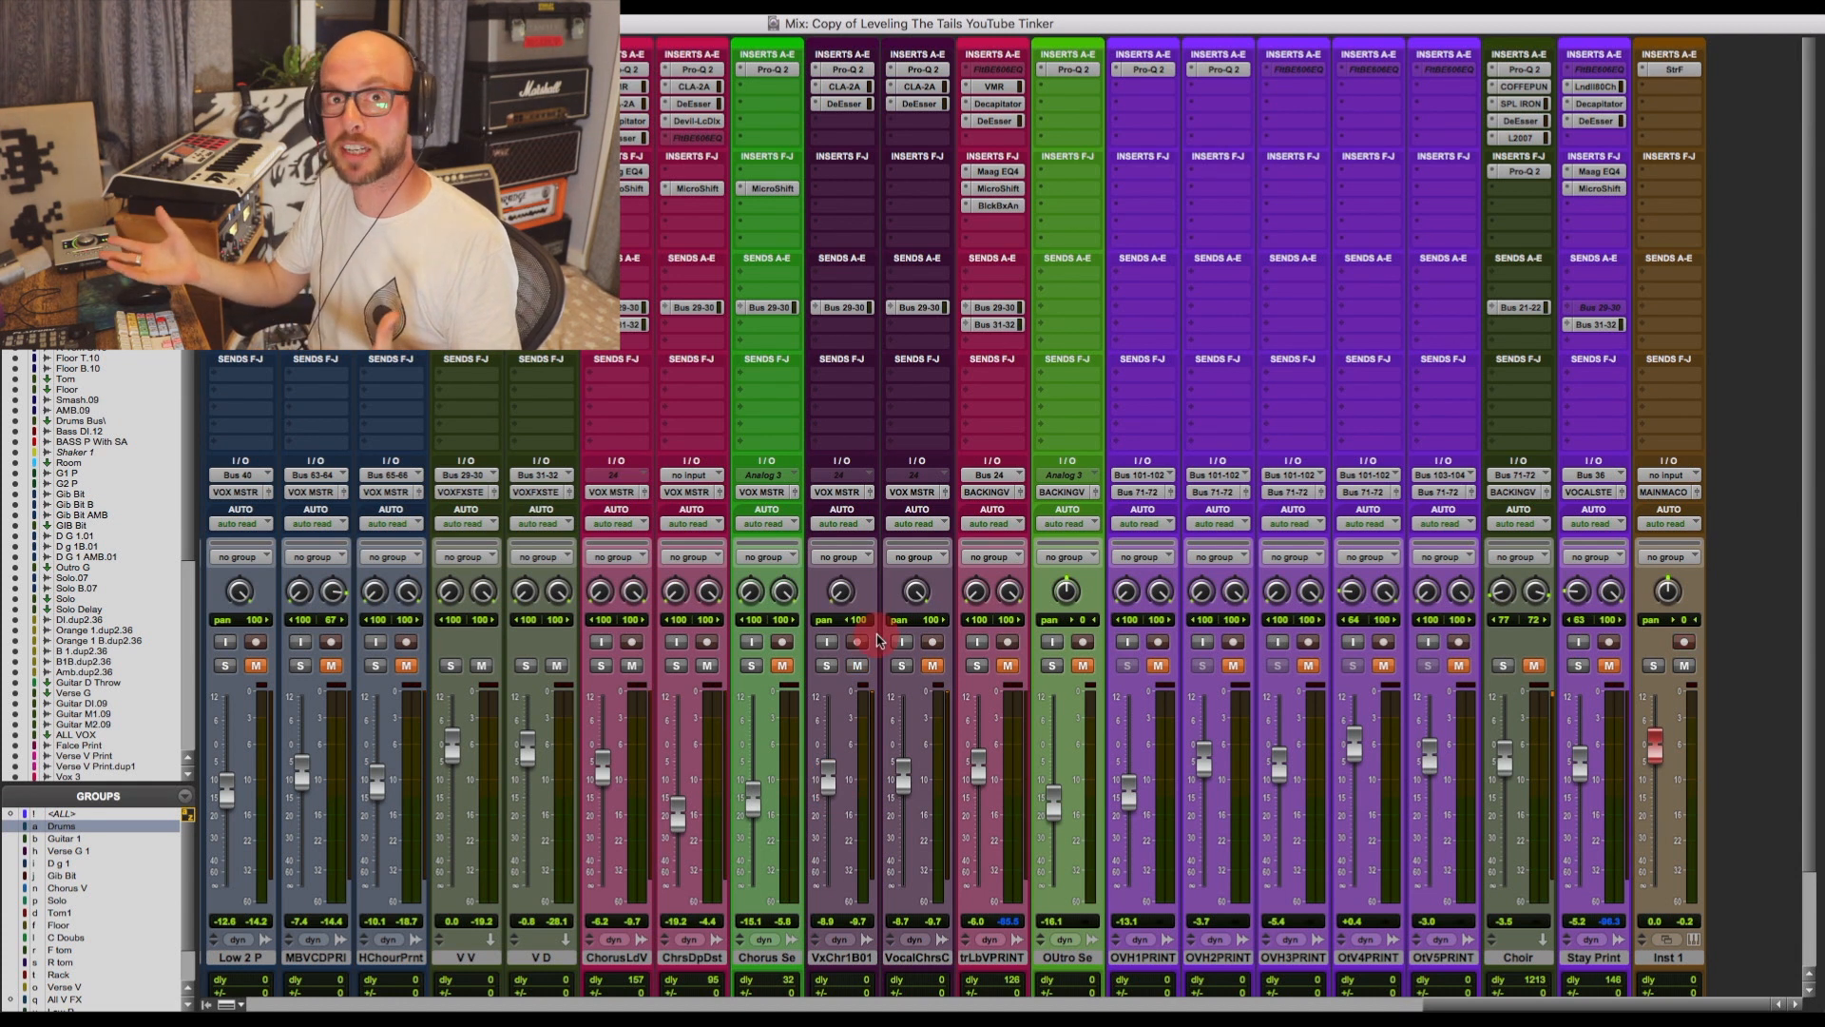
# Unmute the VocalChrsC chorus vocal track.
pyautogui.click(788, 643)
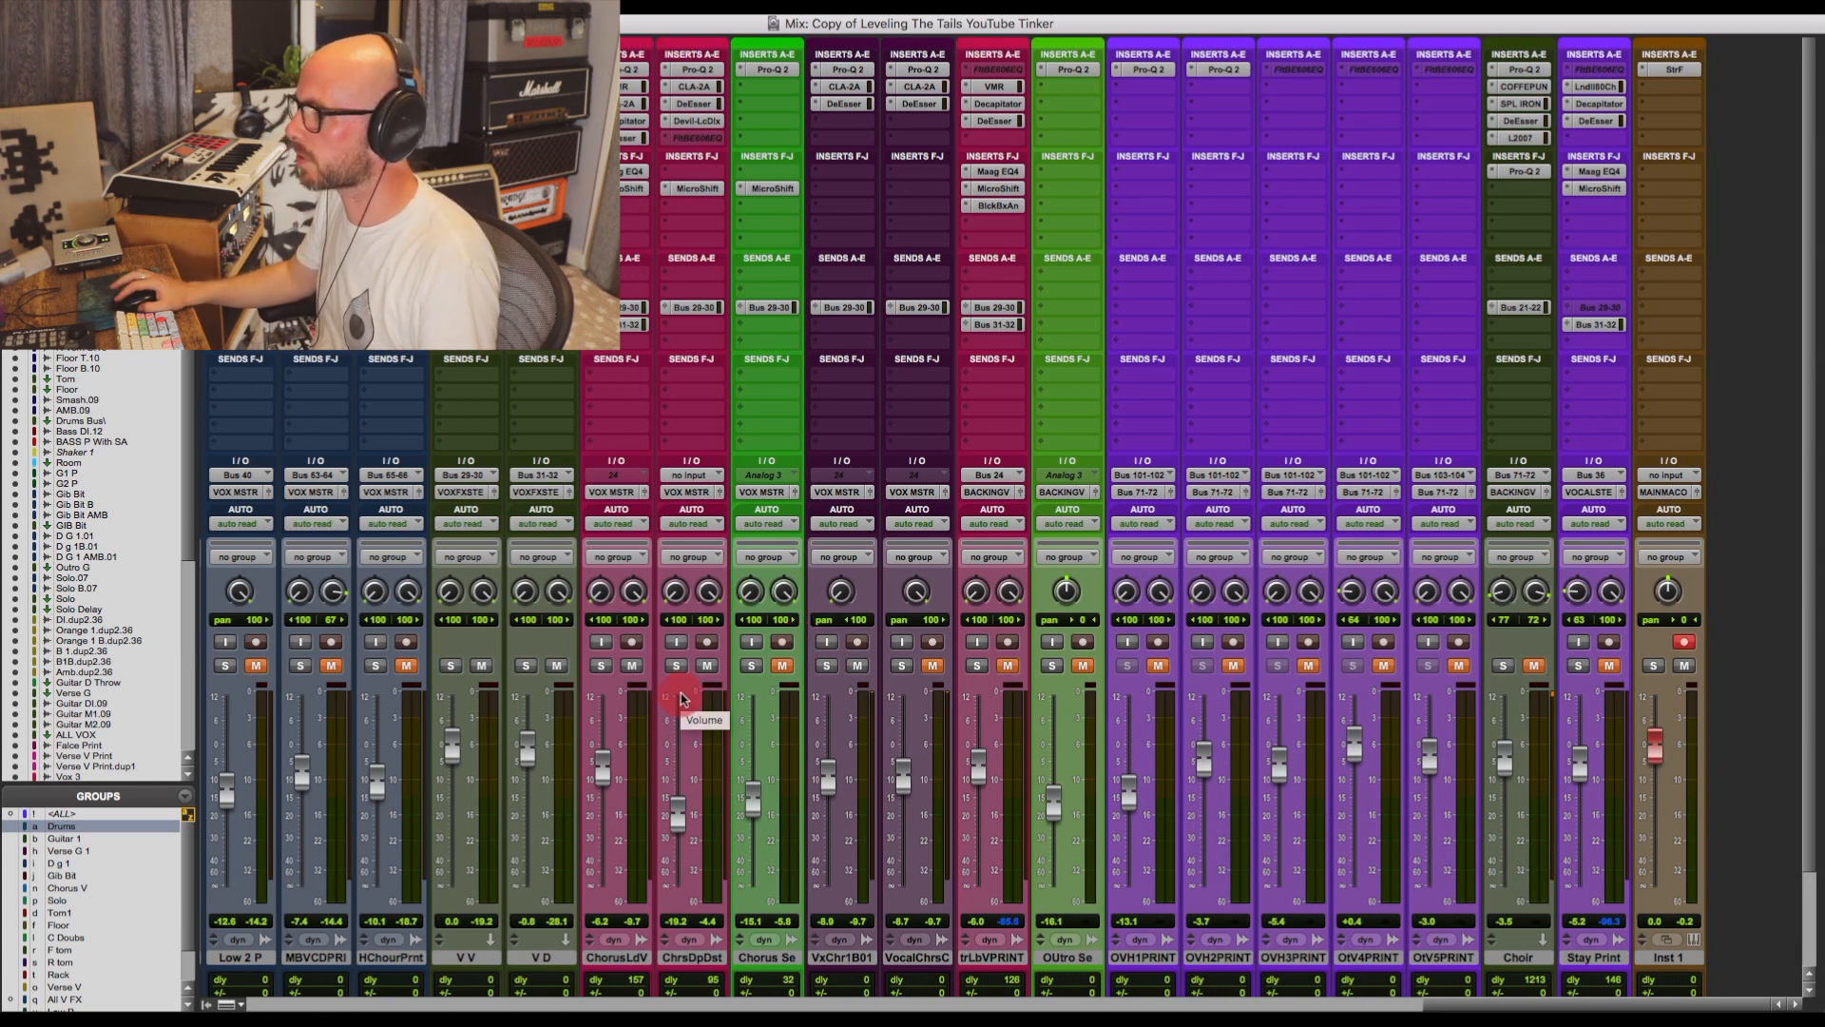
pyautogui.click(931, 666)
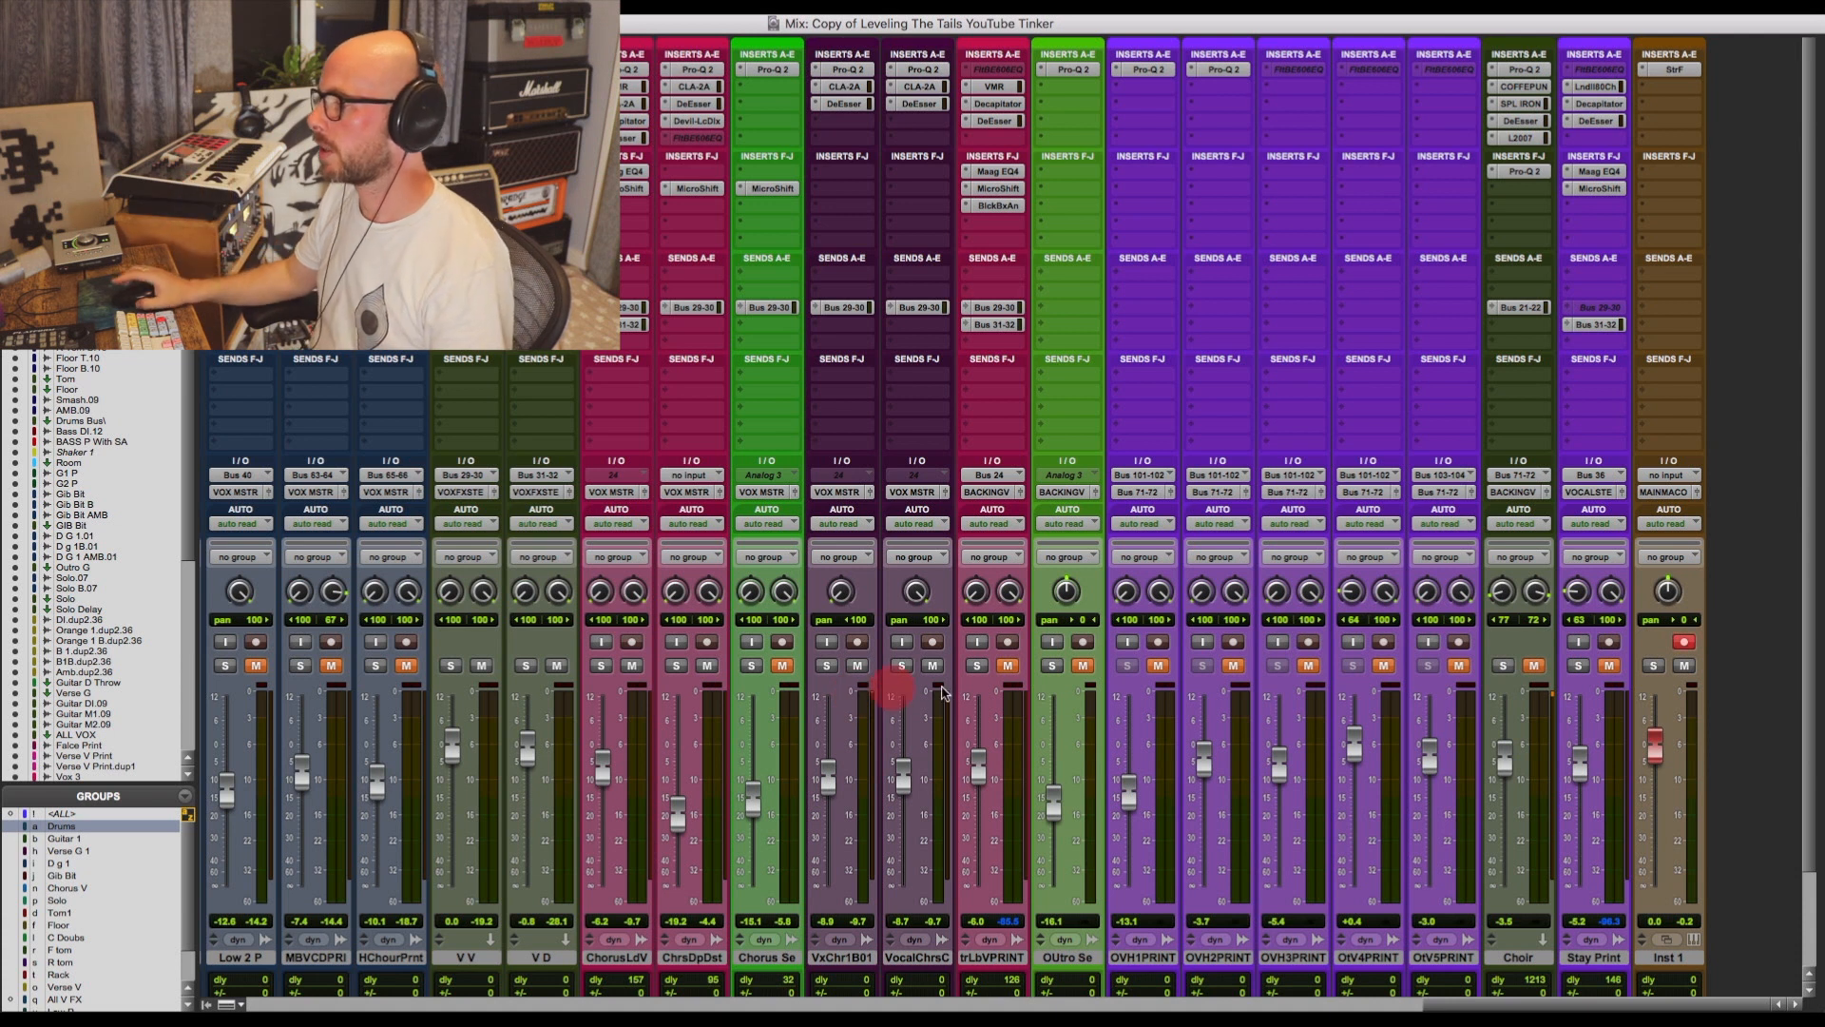
# Compare the chorus playback with the VxChr1B01 and VocalChrsC doubles both muted, and restore both doubles.
pyautogui.click(859, 665)
pyautogui.click(935, 666)
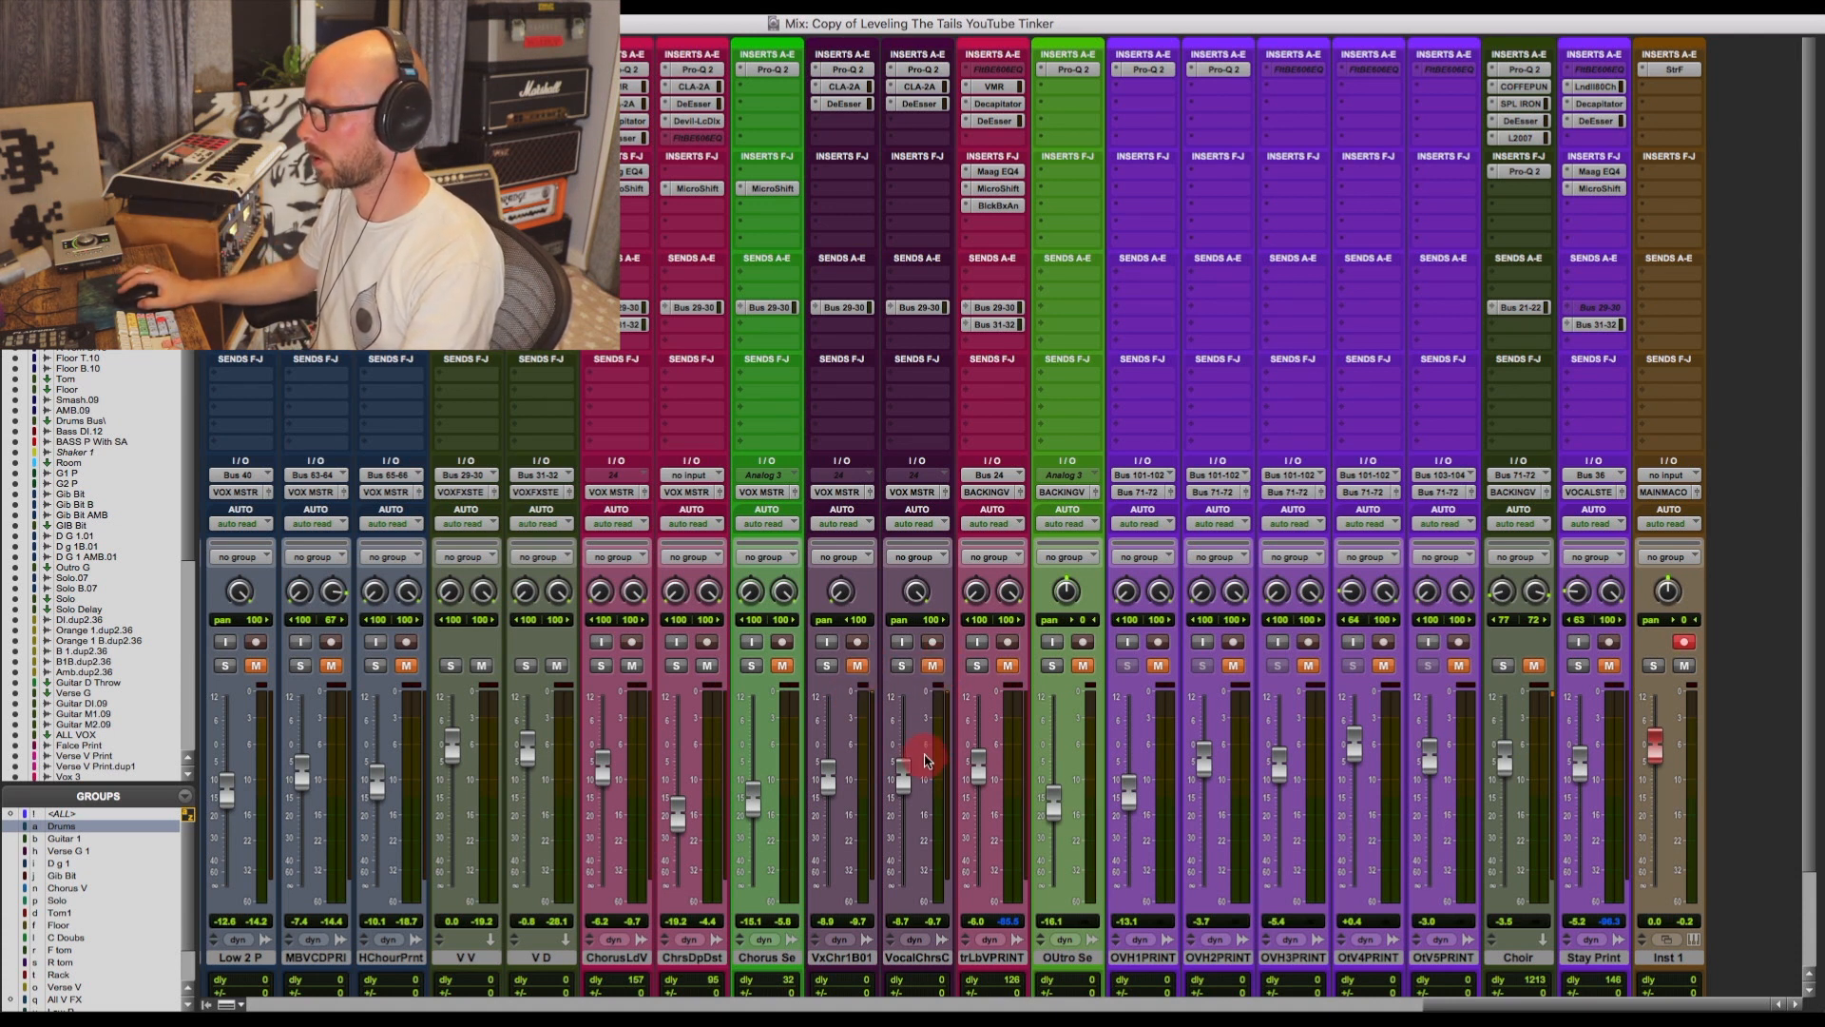
pyautogui.click(853, 965)
pyautogui.keyDown('shift'); pyautogui.click(904, 958); pyautogui.keyUp('shift')
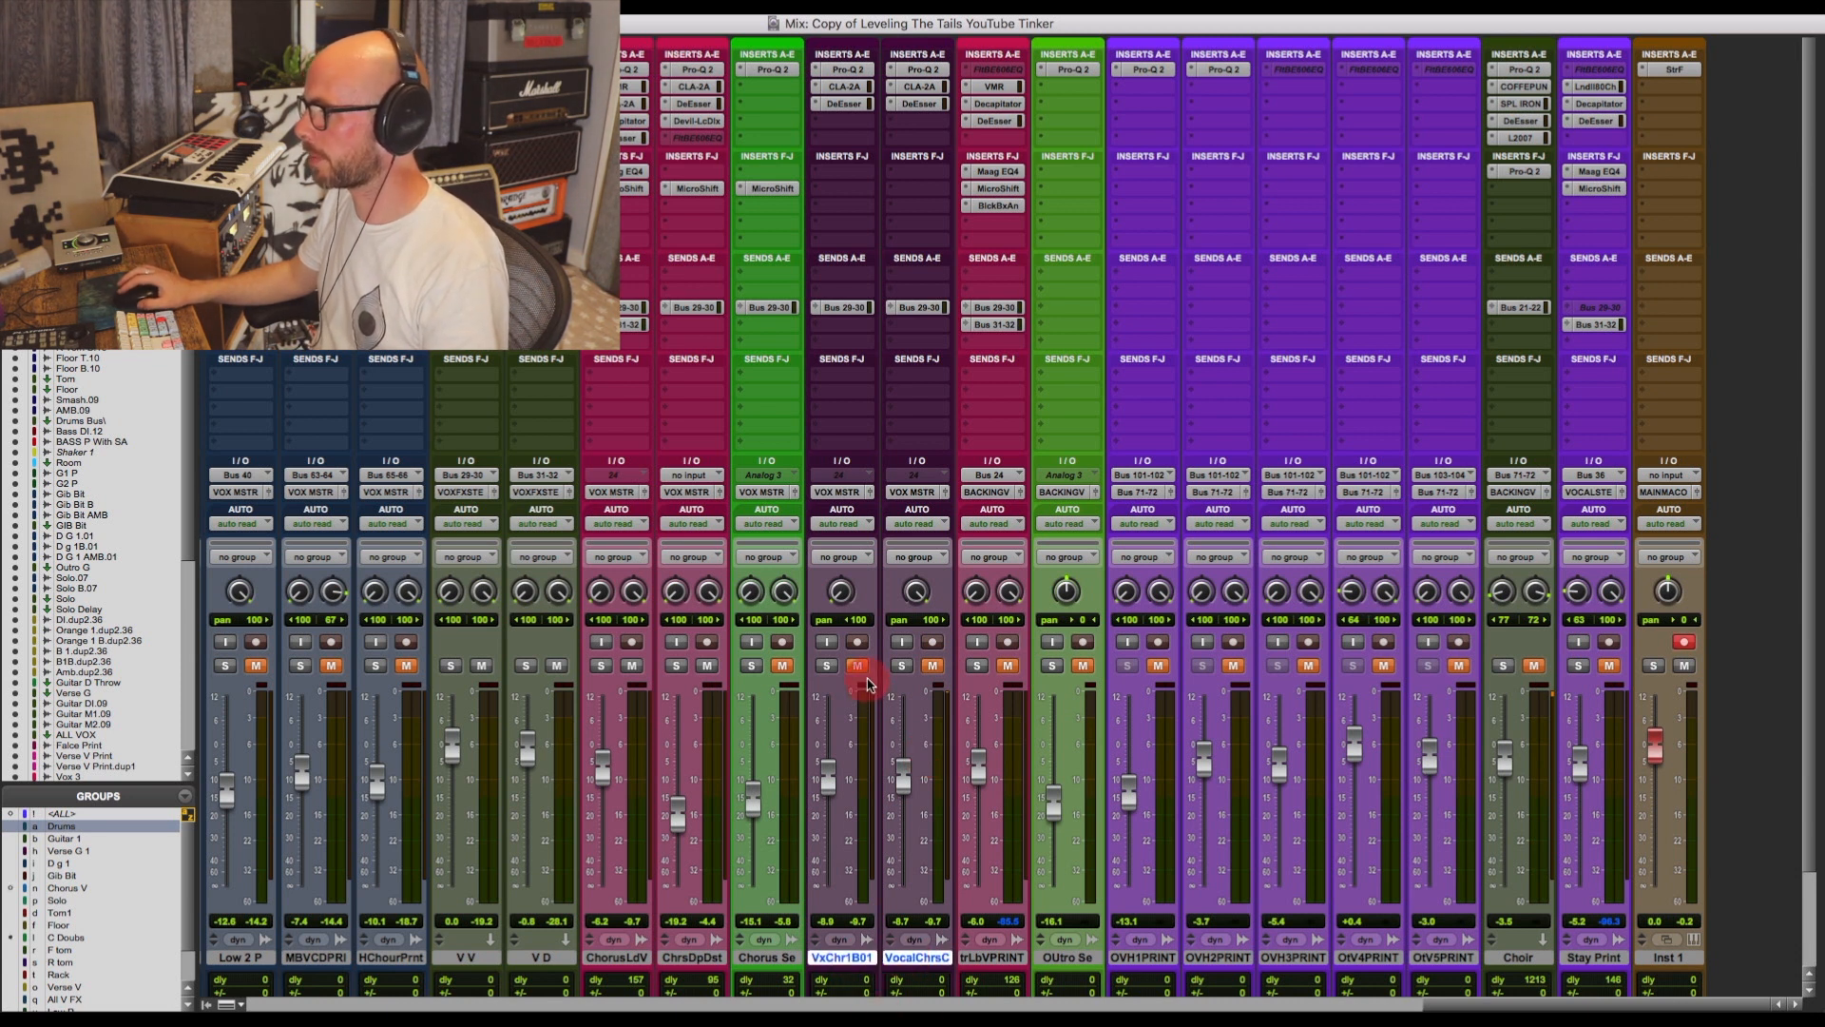
pyautogui.press('space')
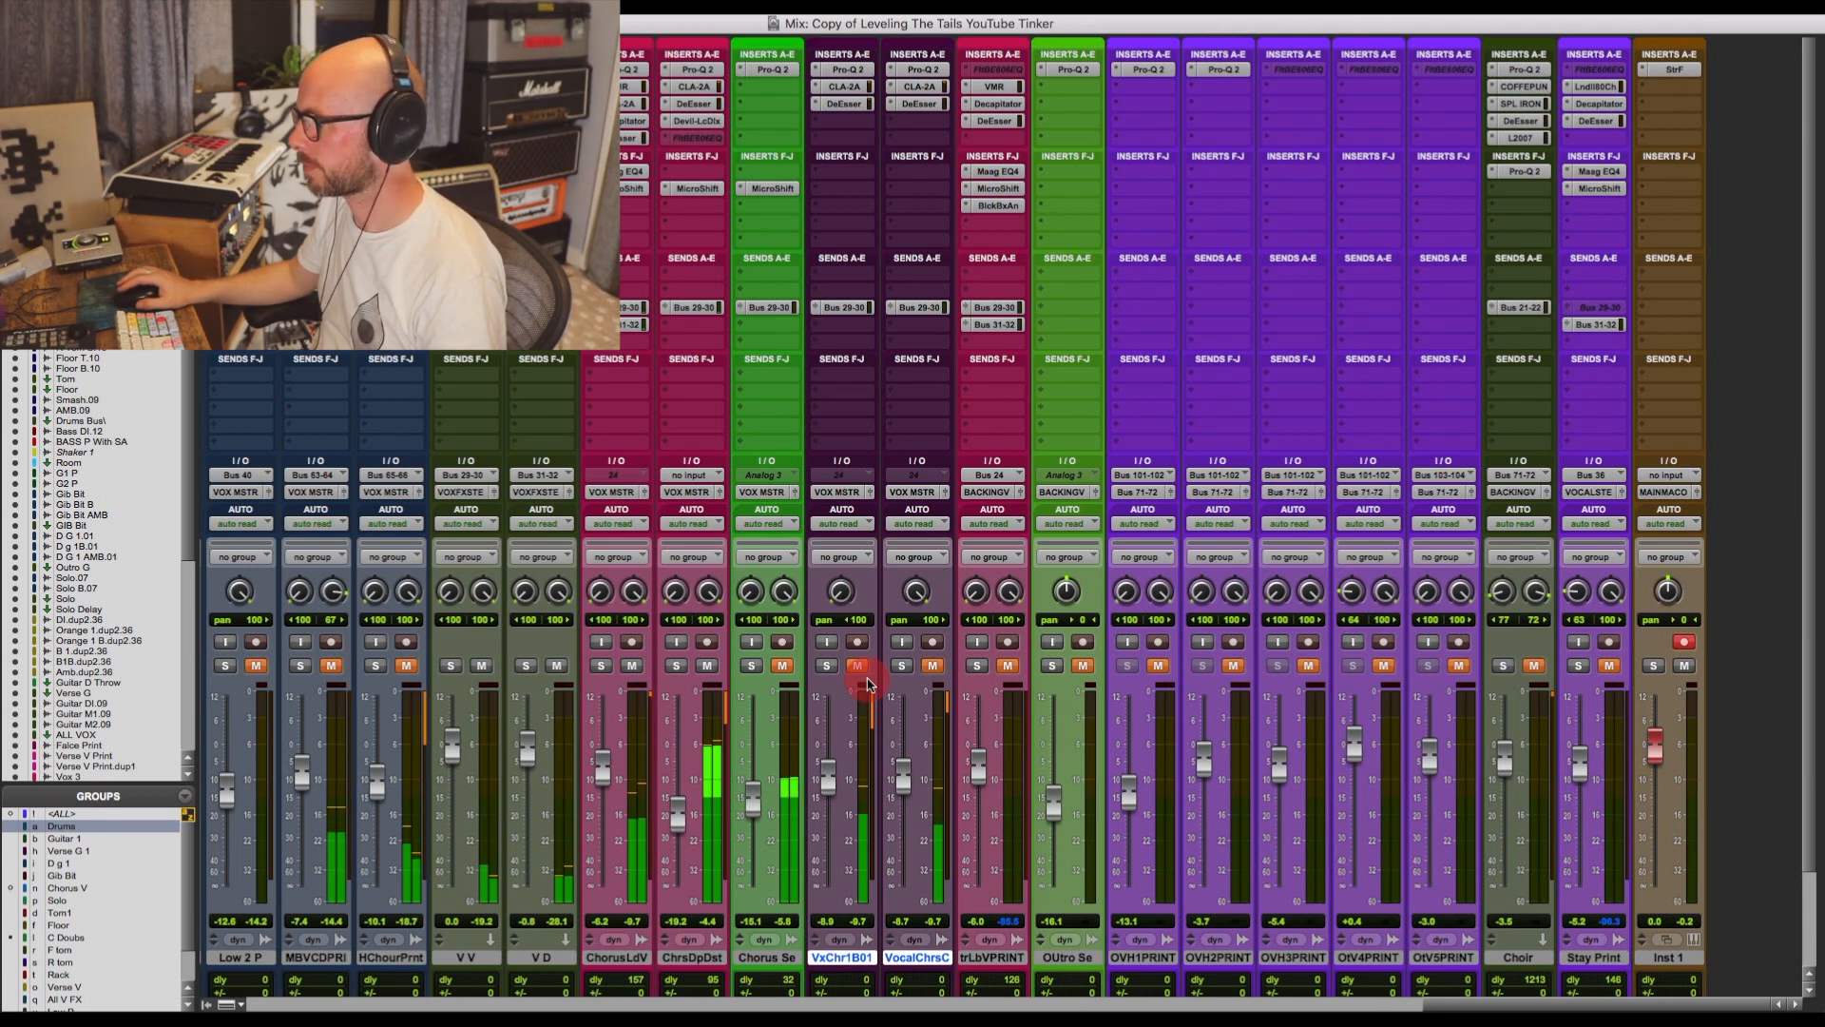
pyautogui.press('space')
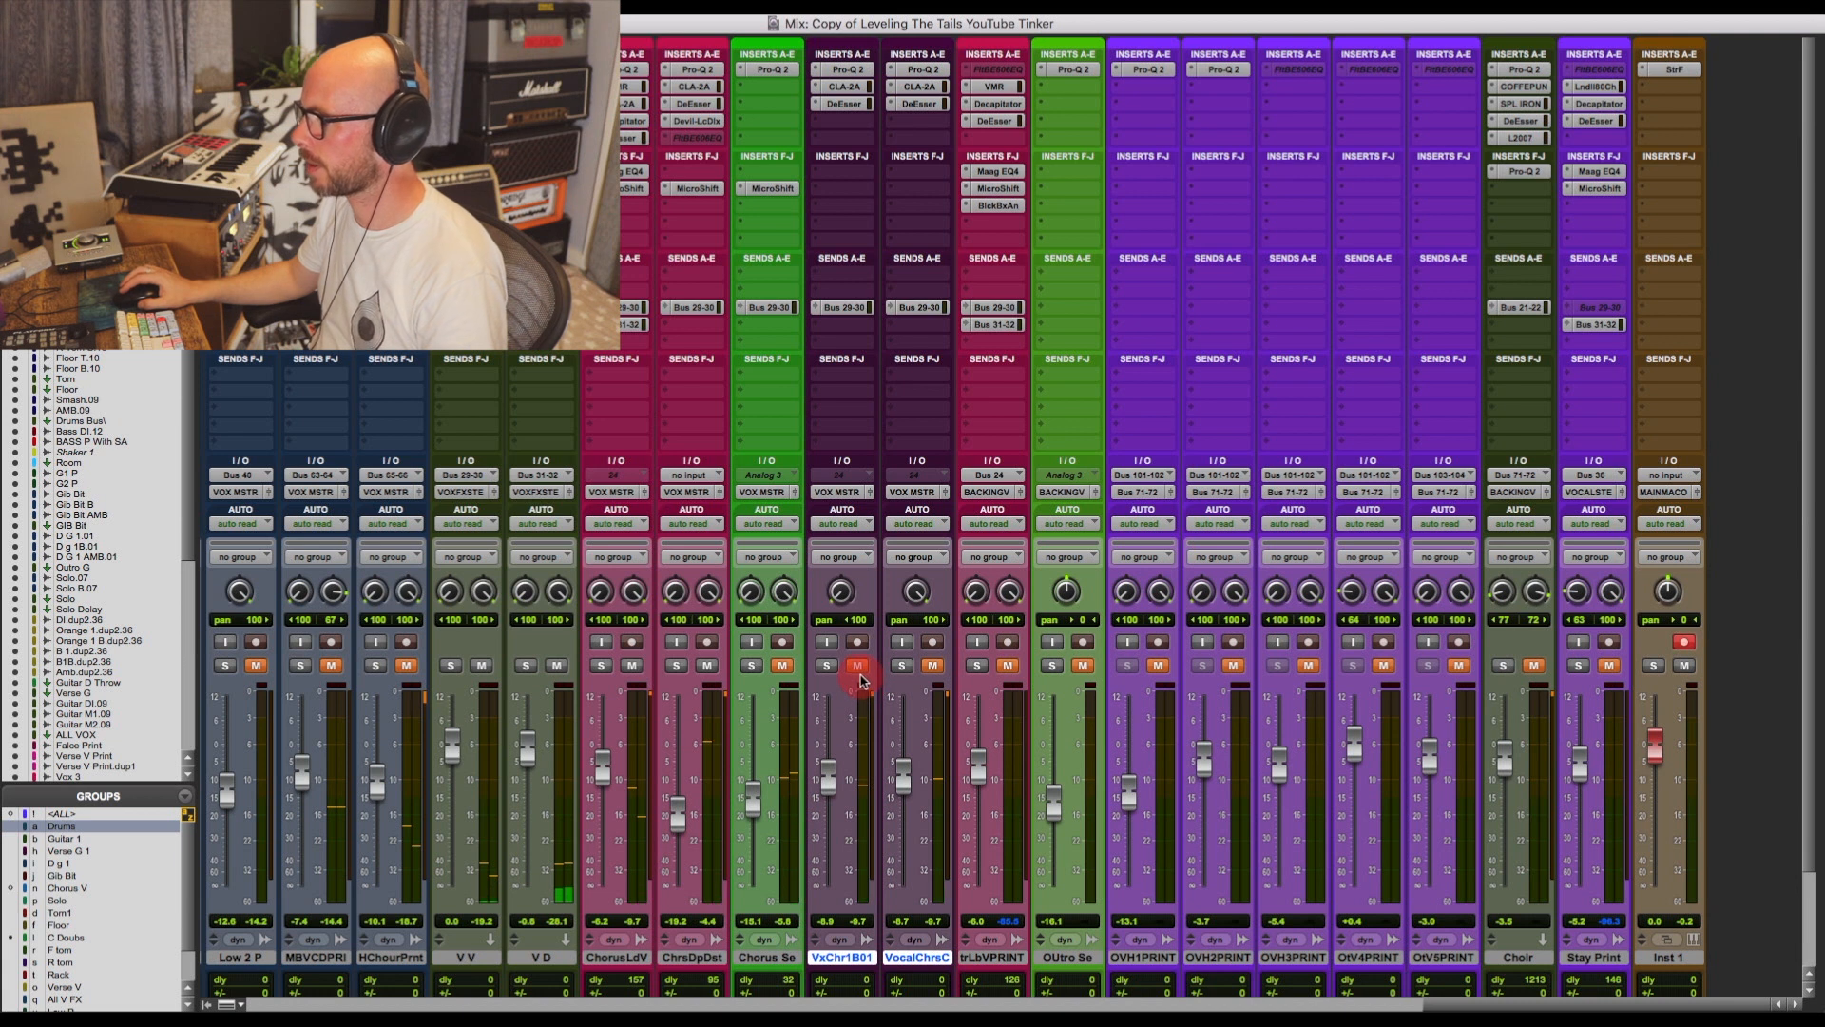
pyautogui.click(859, 672)
pyautogui.click(933, 669)
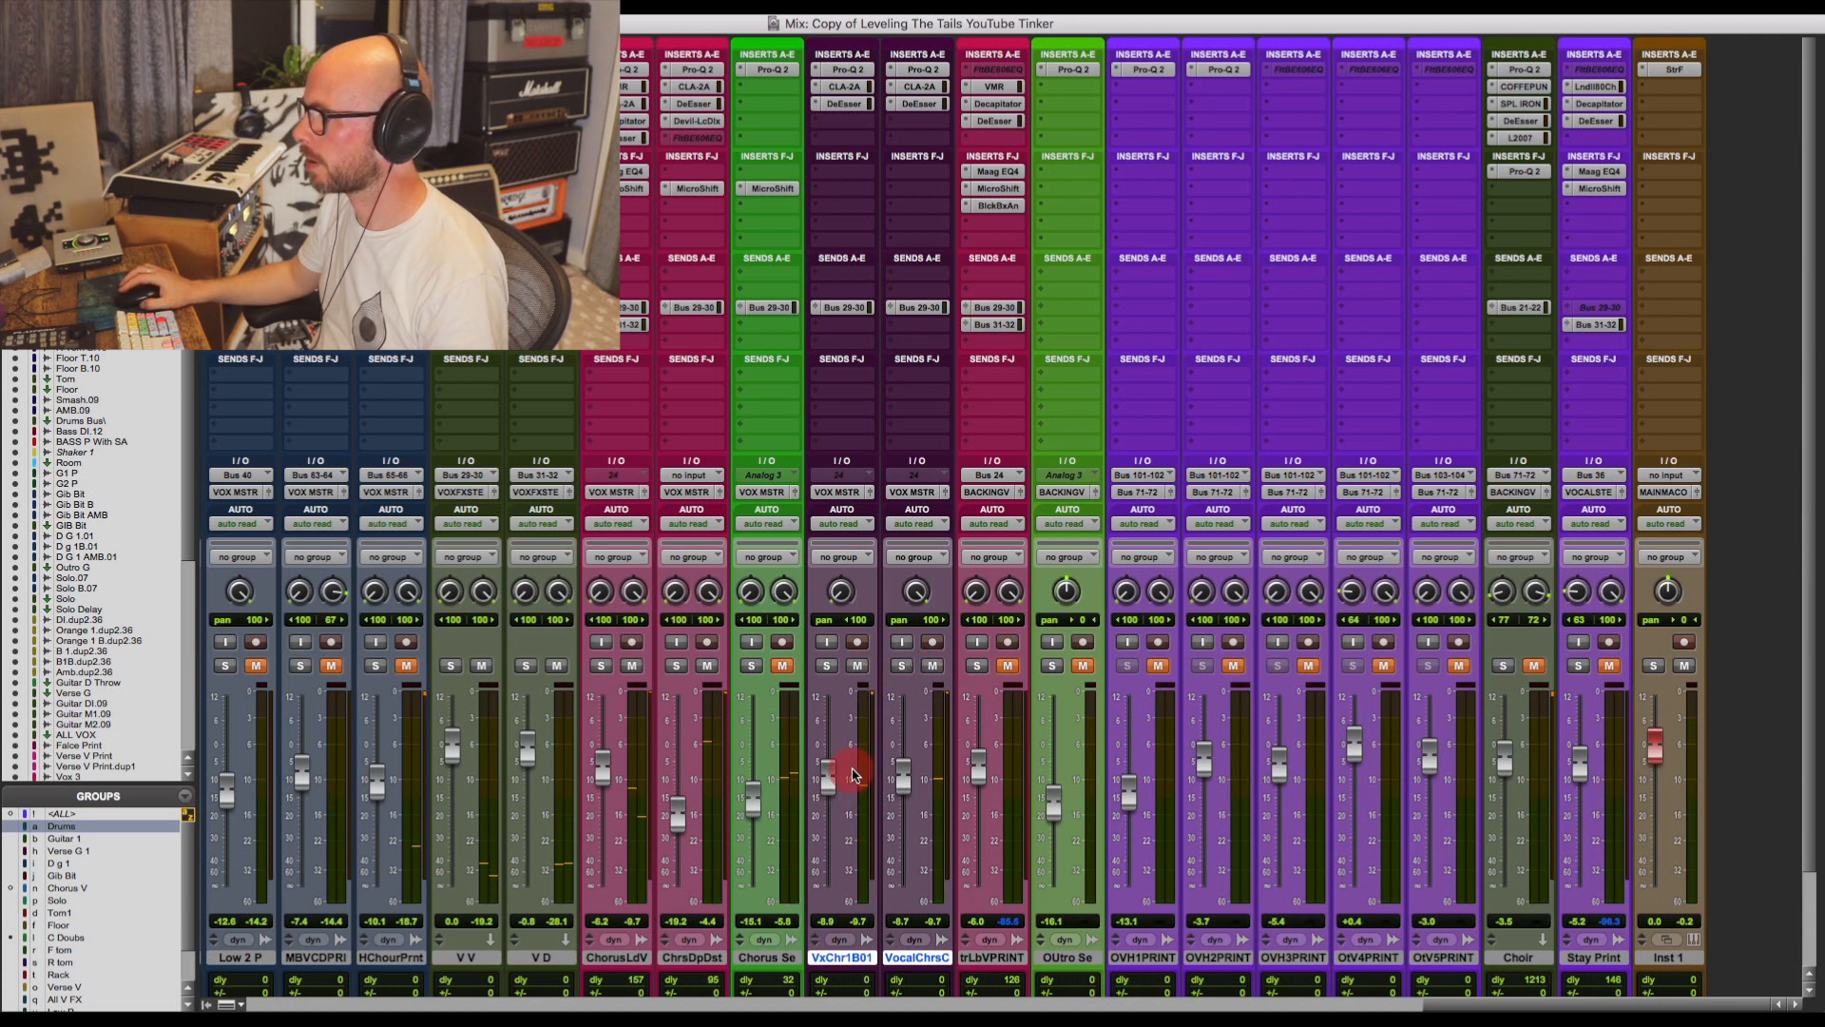
pyautogui.press('space')
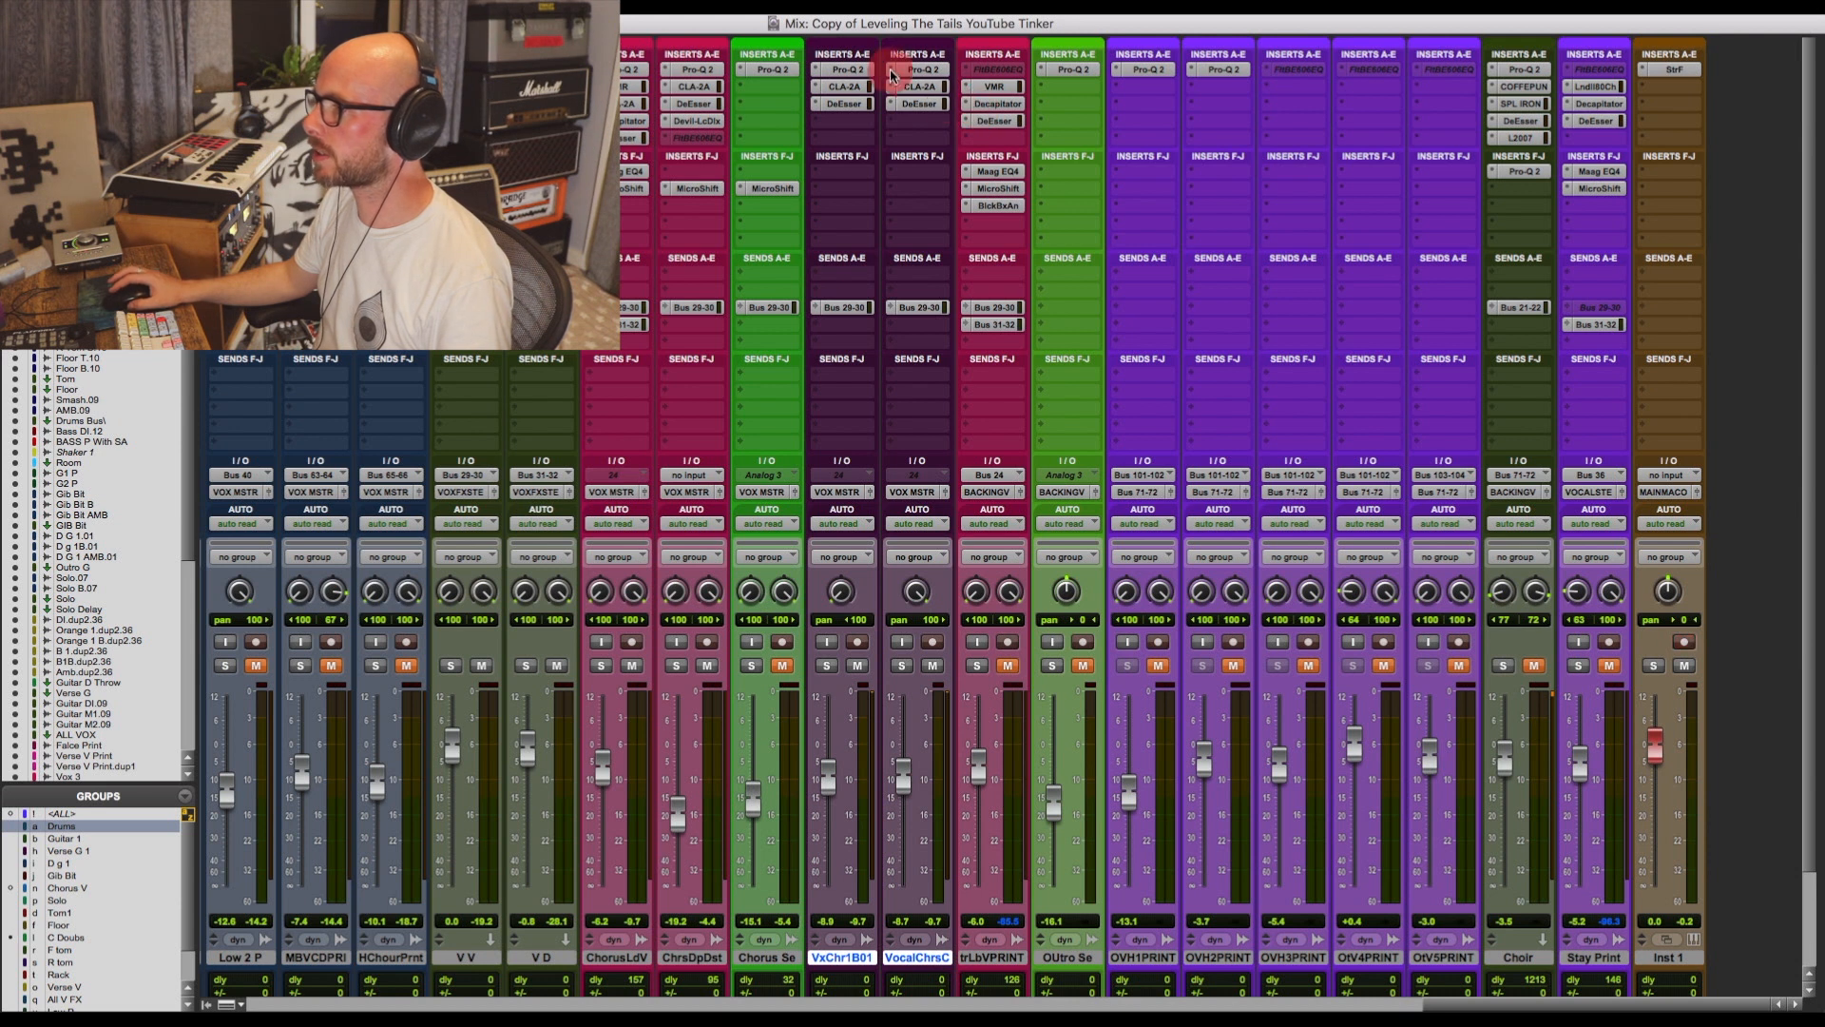
# Examine the Pro-Q 2 low cut and the DeEsser settings on the VxChr1B01 double.
pyautogui.click(843, 70)
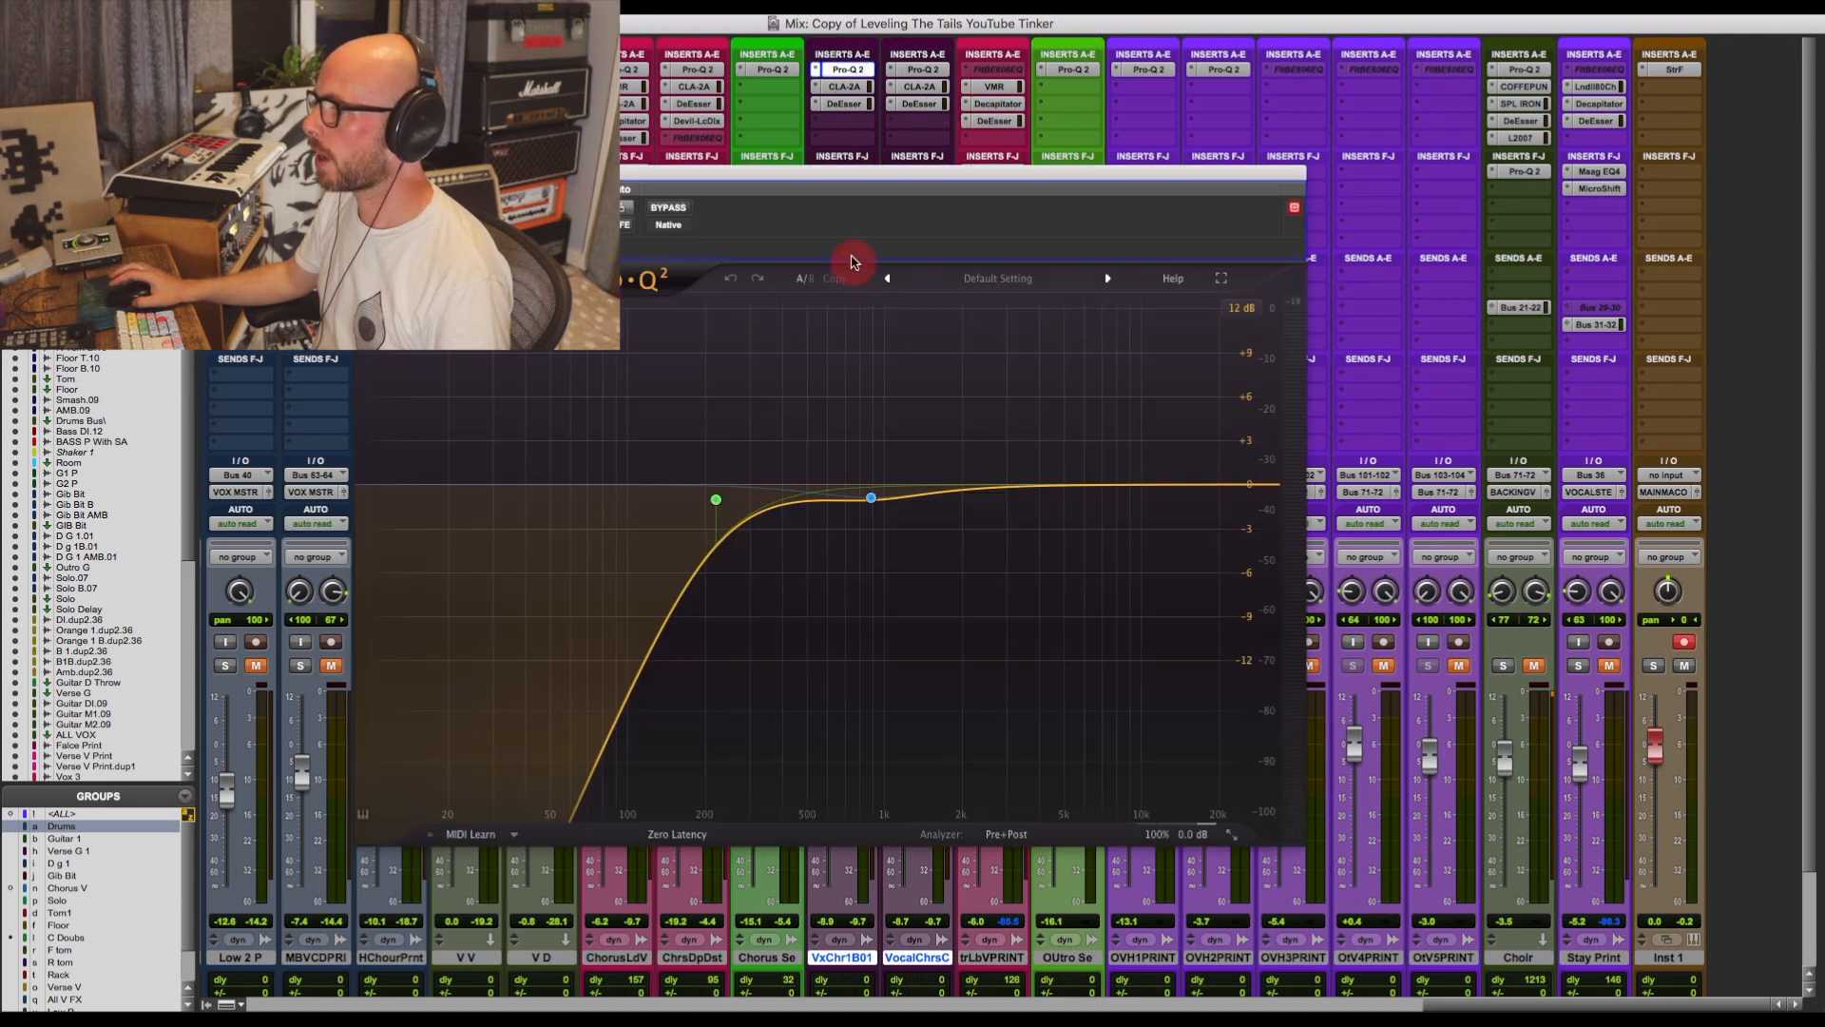
pyautogui.moveTo(677, 507)
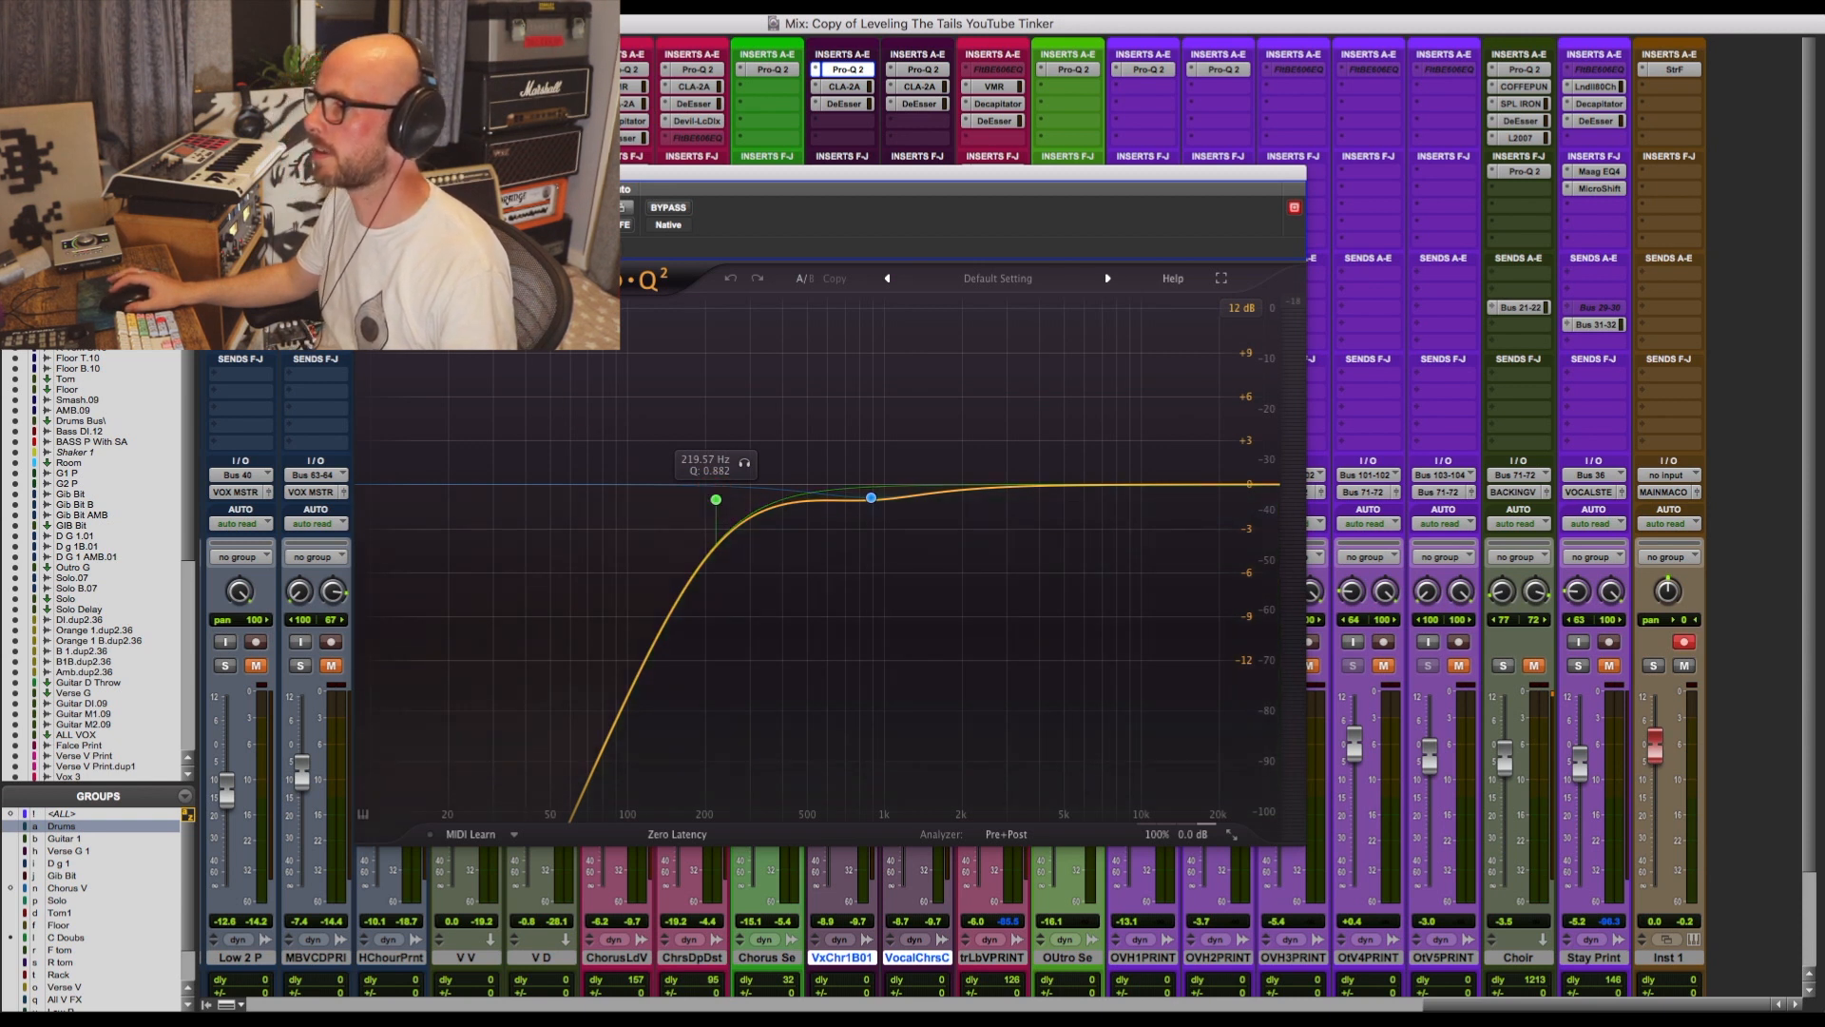
pyautogui.click(363, 173)
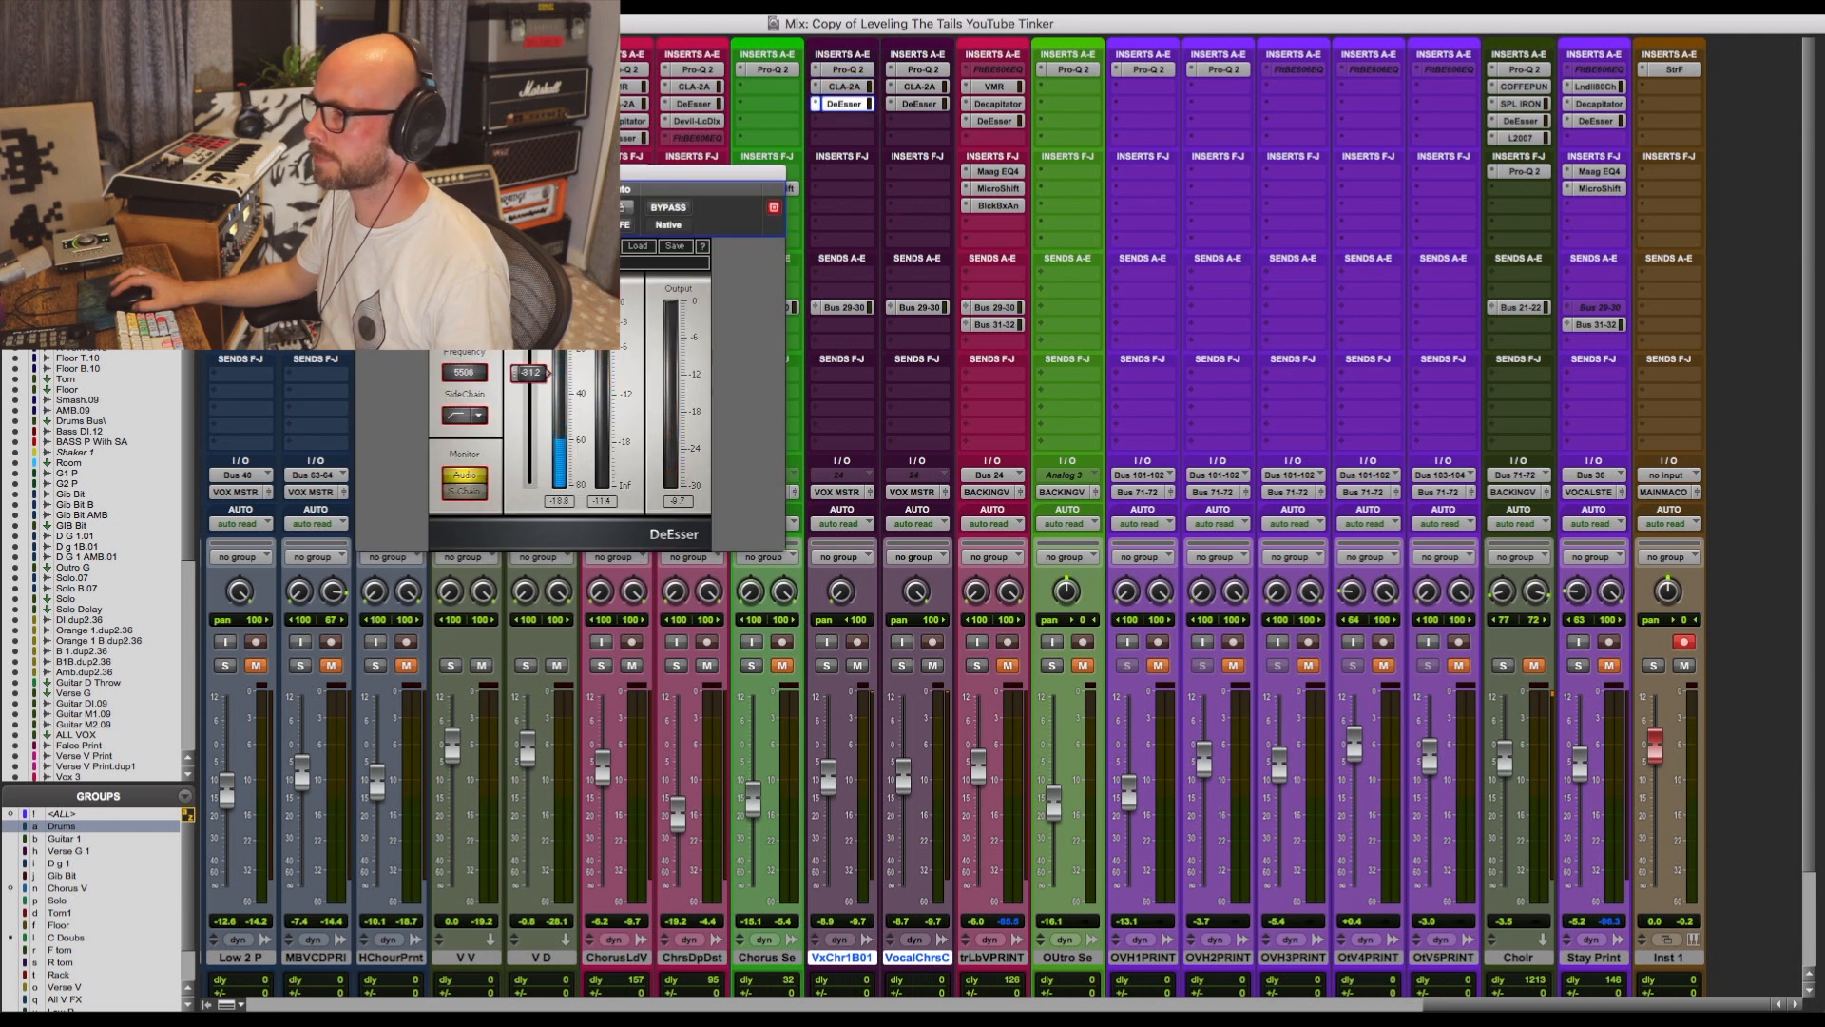
pyautogui.click(365, 173)
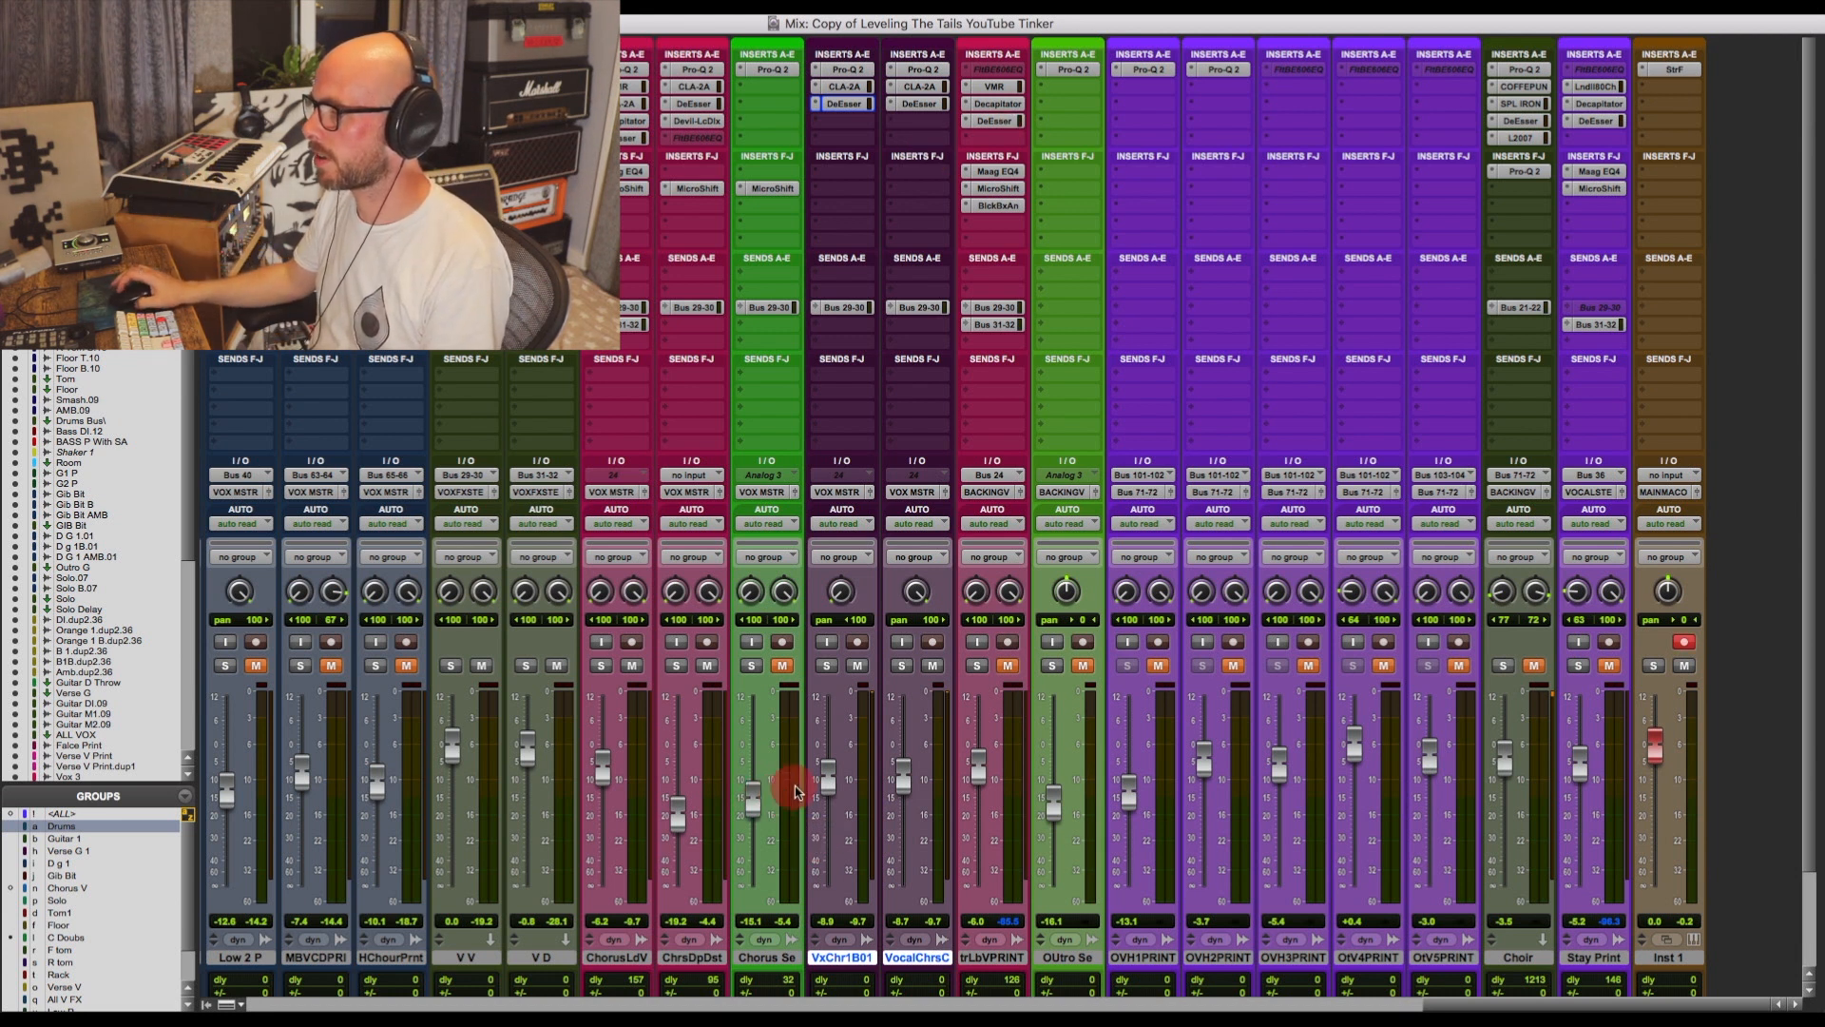
# Solo the chorus lead and its distorted duplicate and listen to them together through the chorus passage.
pyautogui.hscroll(-1, 795, 791)
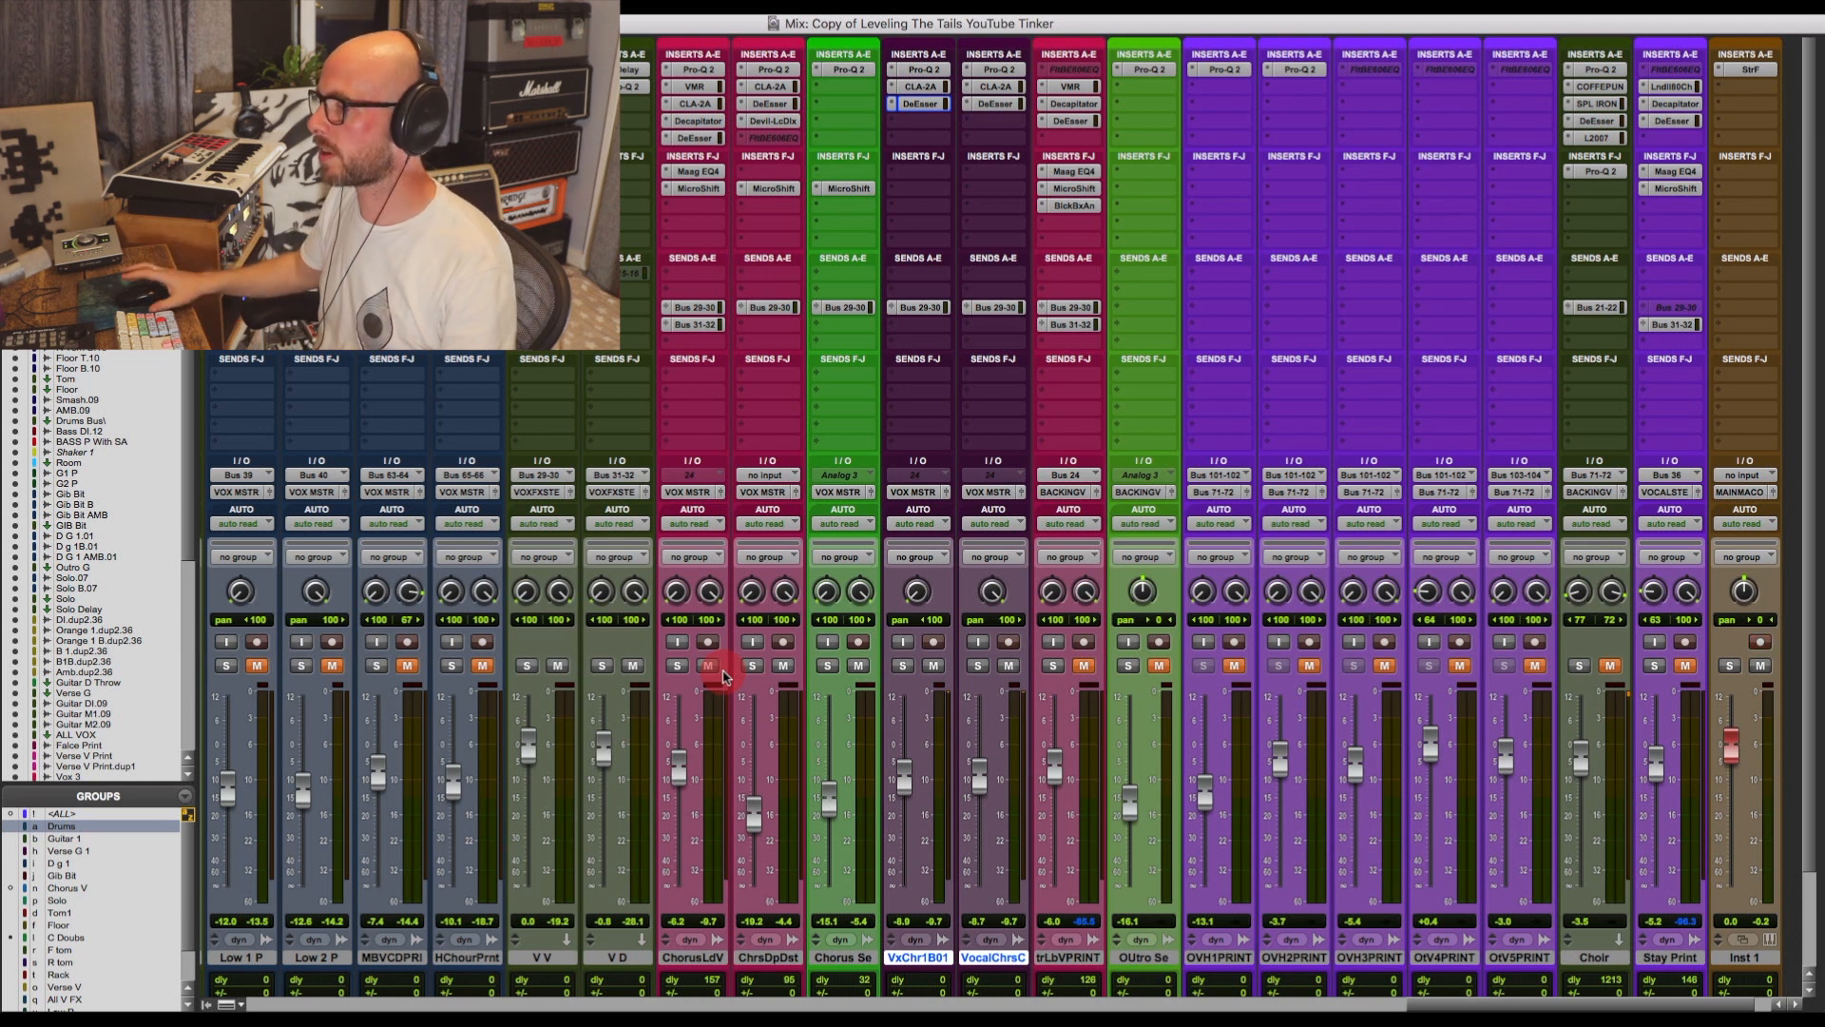
pyautogui.click(677, 665)
pyautogui.click(752, 666)
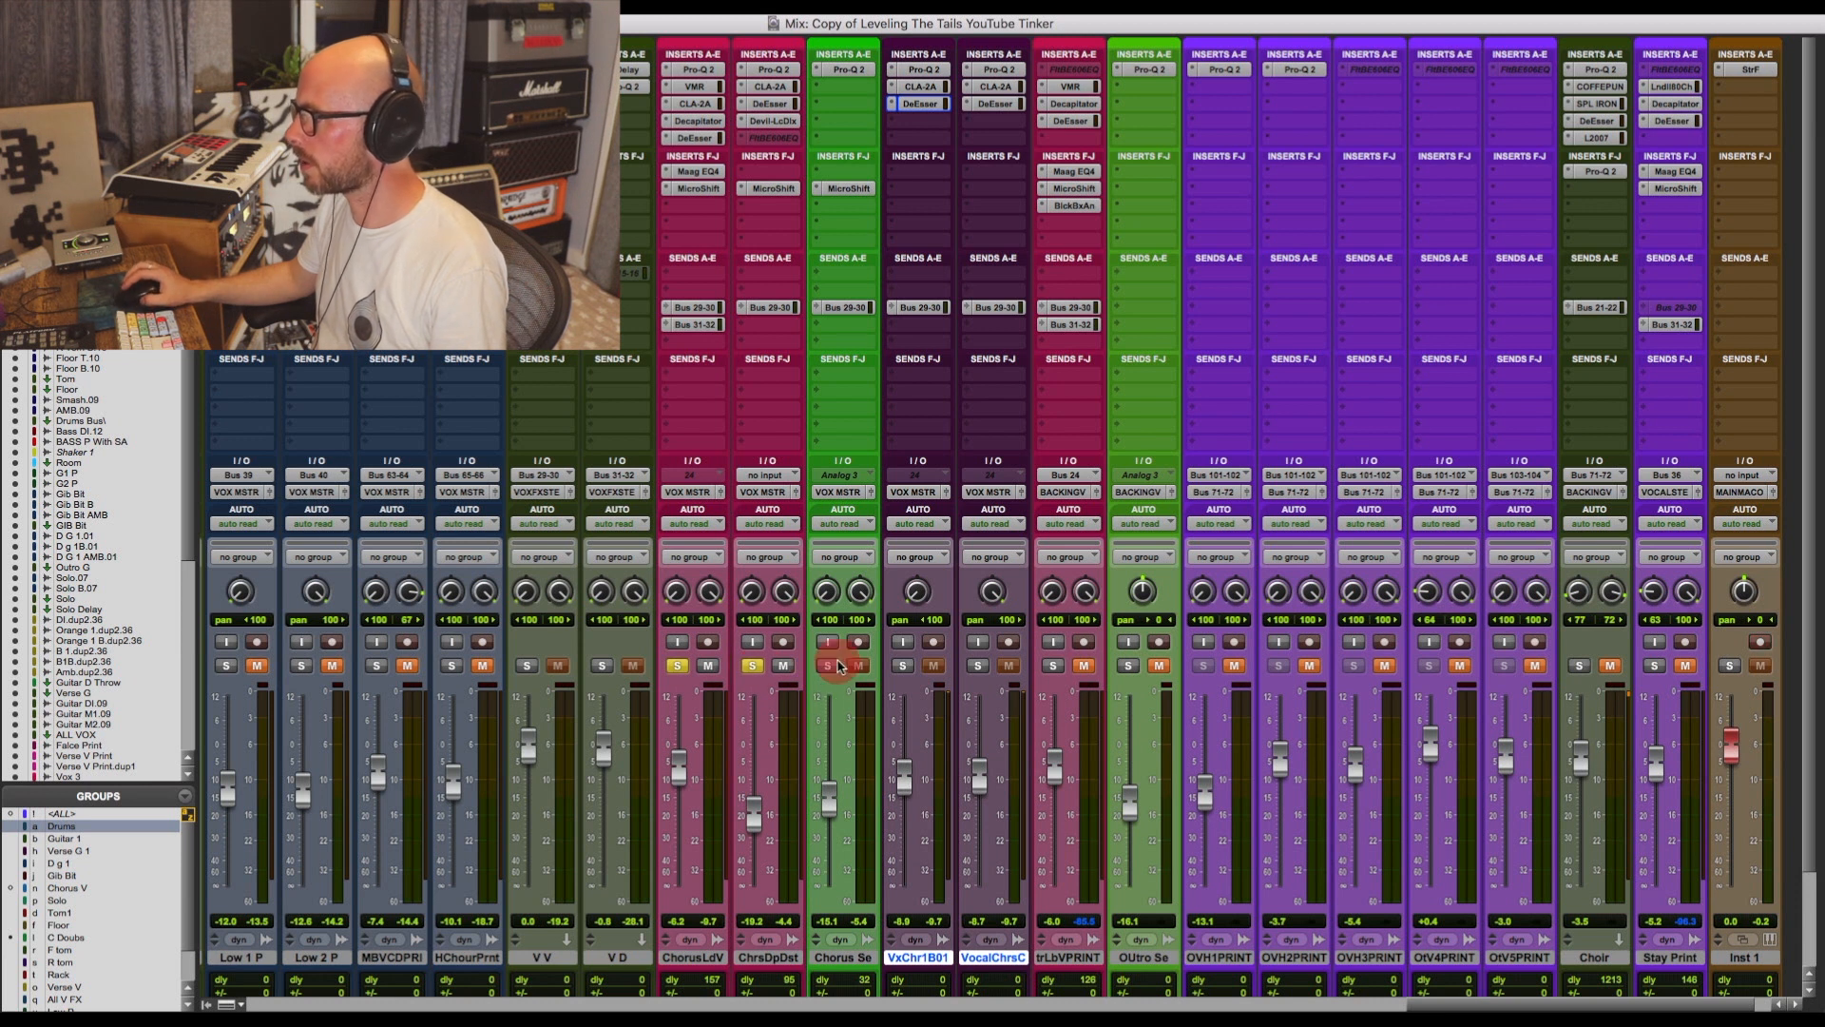
pyautogui.press('super+equal')
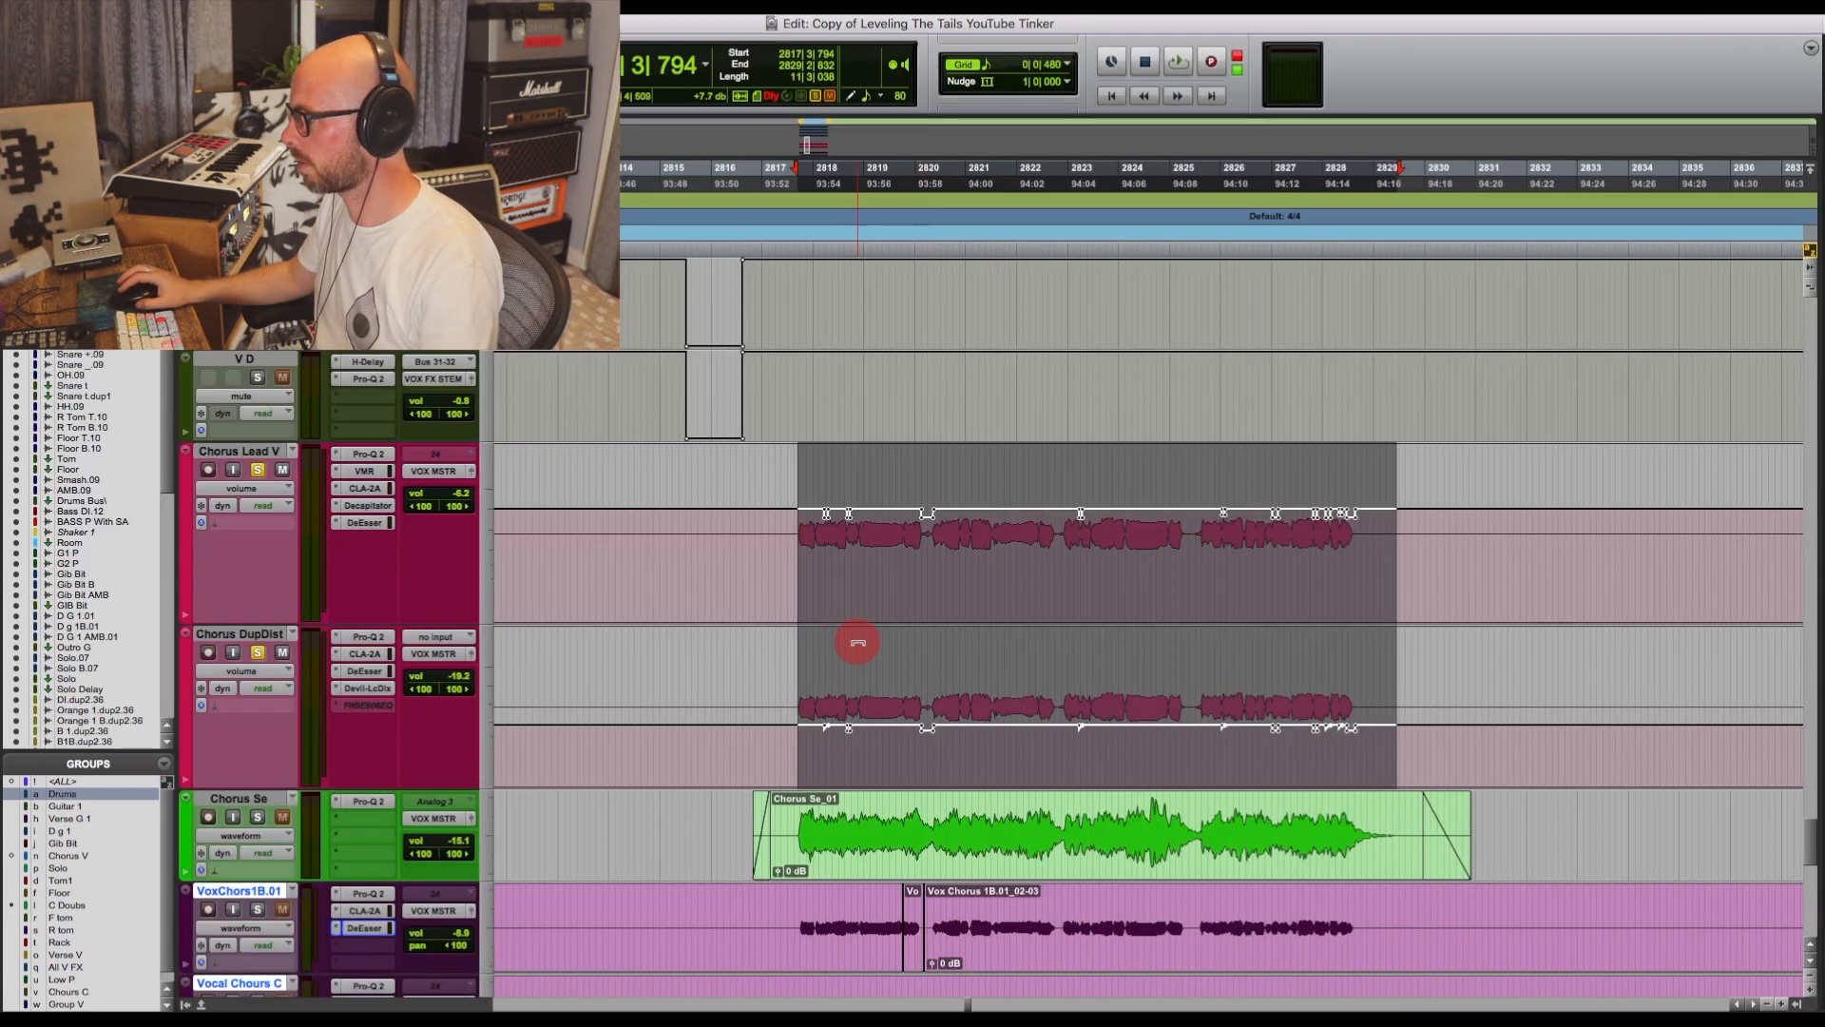
pyautogui.press('super+equal')
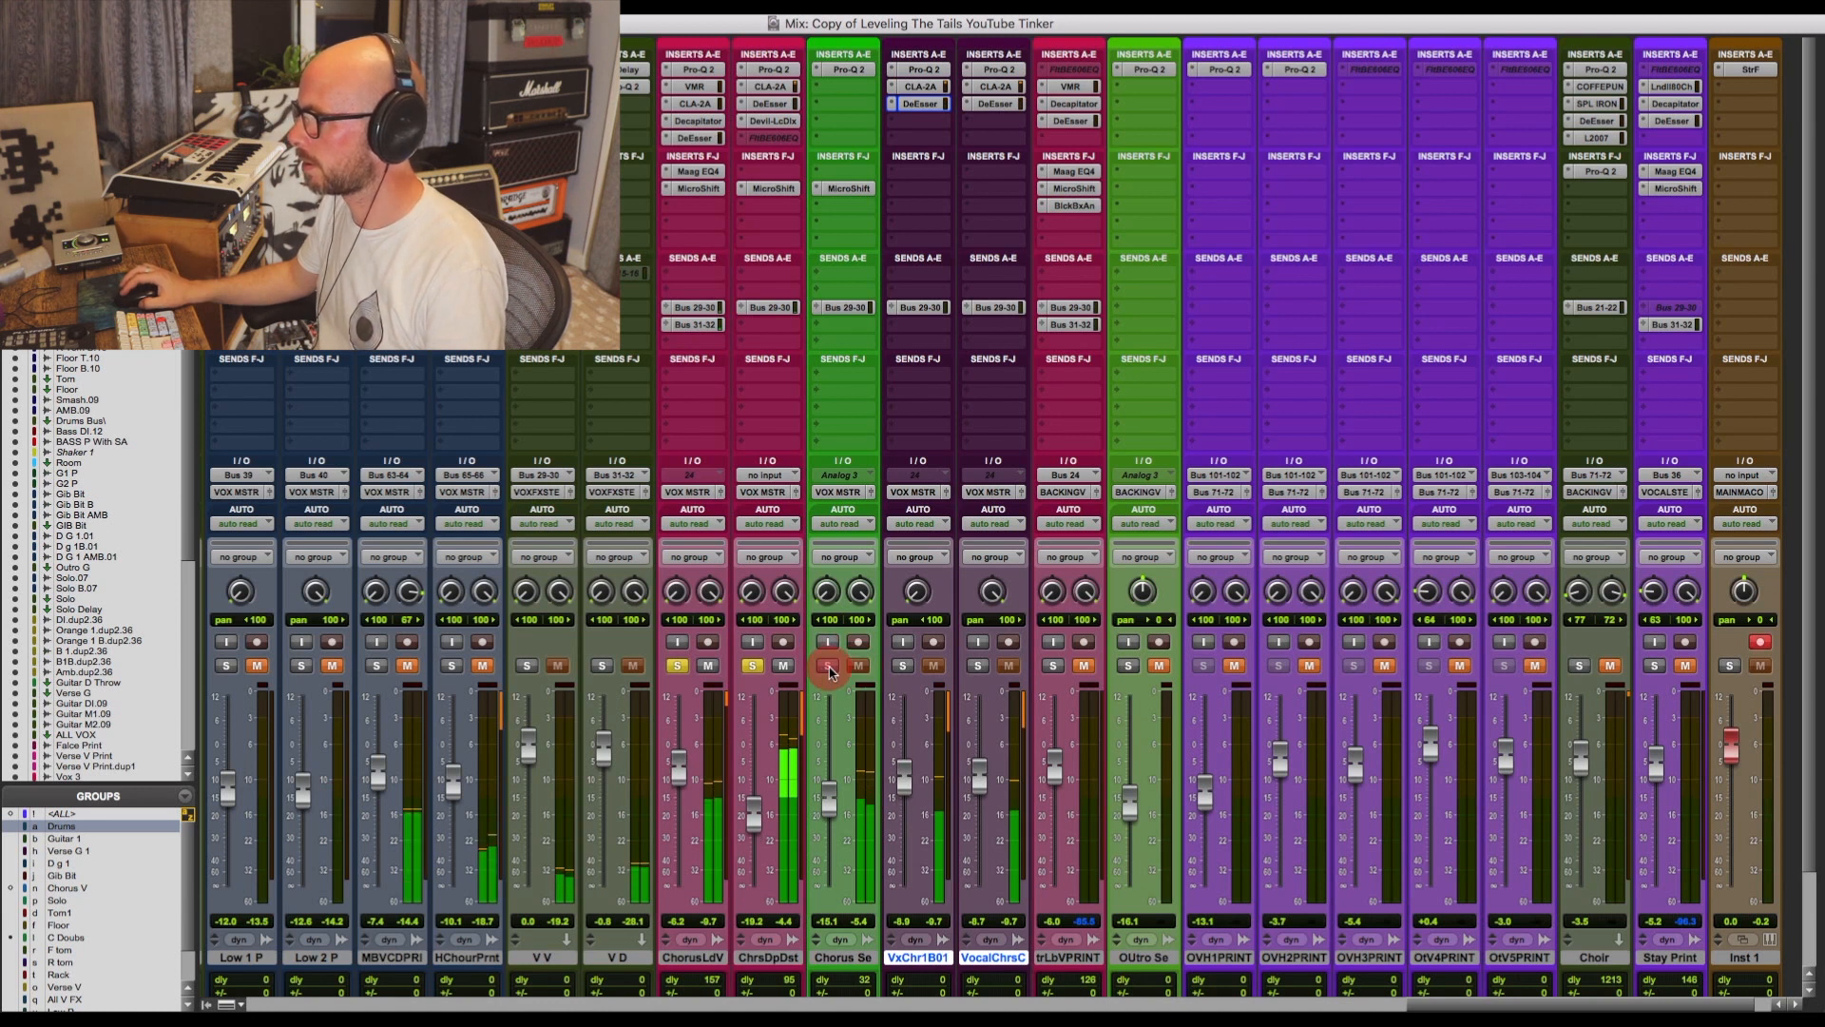
# Add Chorus Se to the soloed vocals, audition it alone without the lead and distorted duplicate, and clear its solo.
pyautogui.click(828, 667)
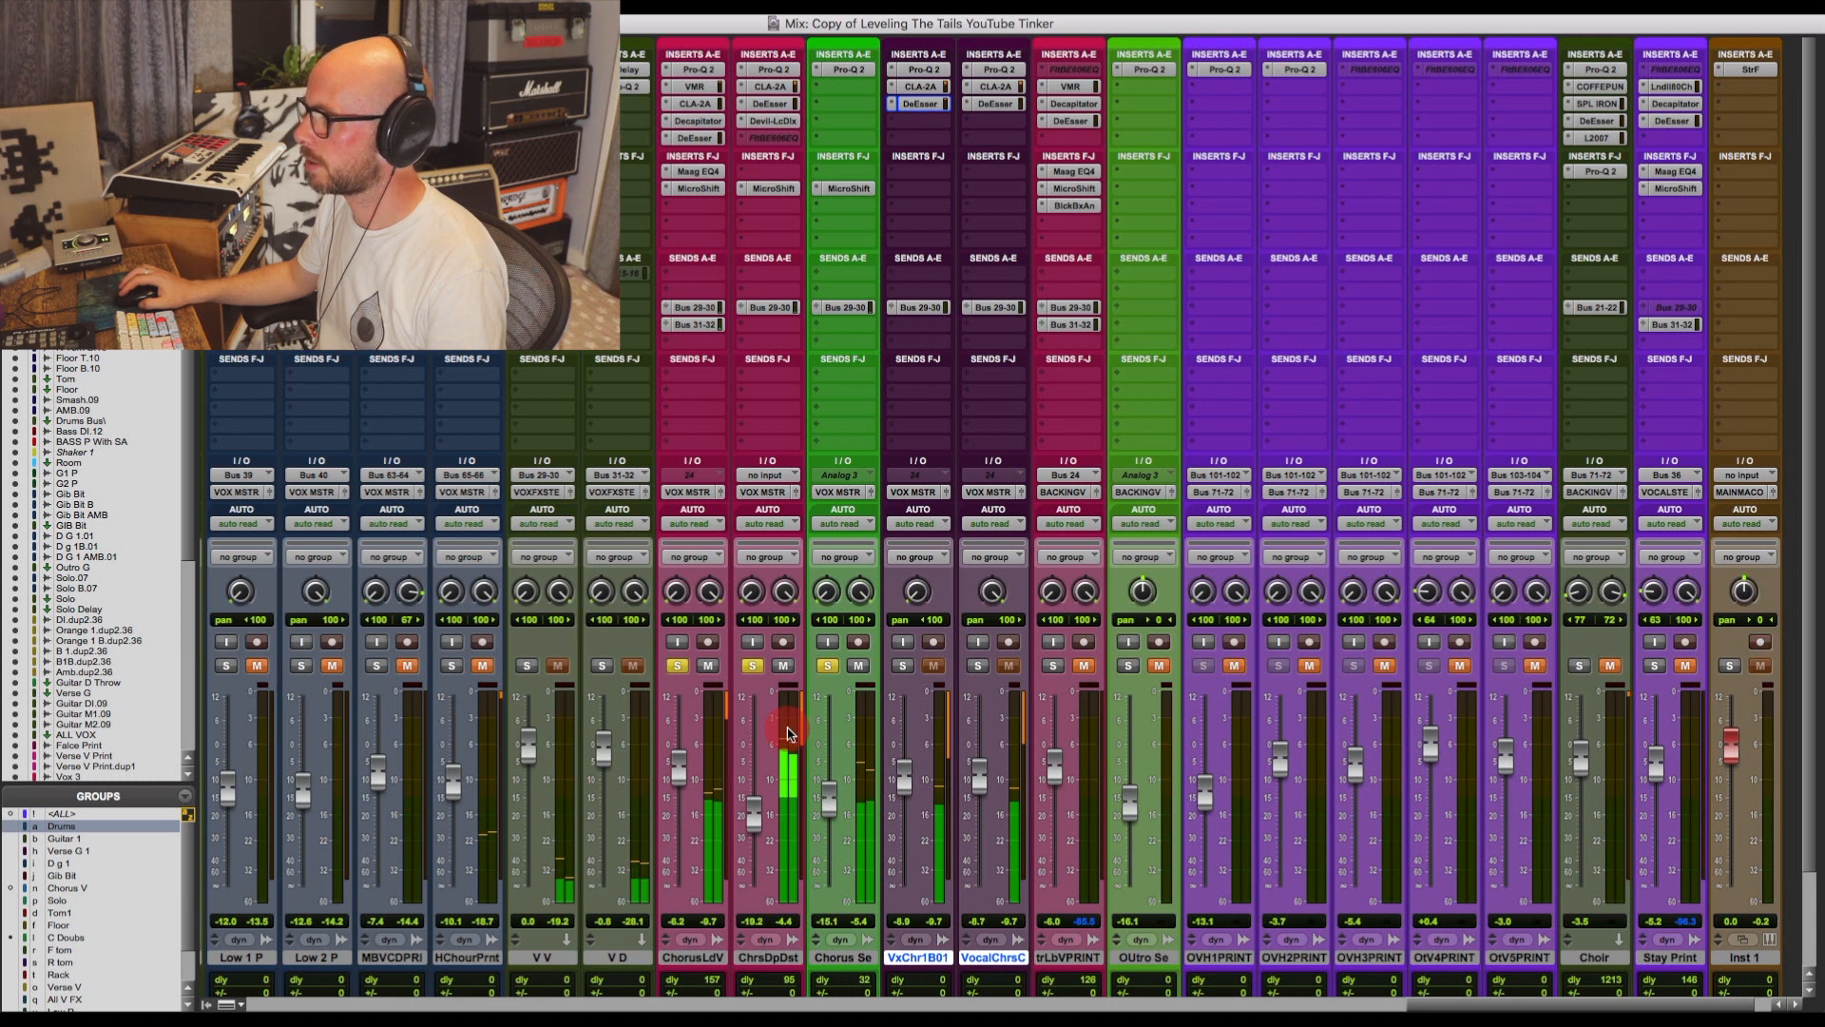
pyautogui.click(755, 669)
pyautogui.click(677, 665)
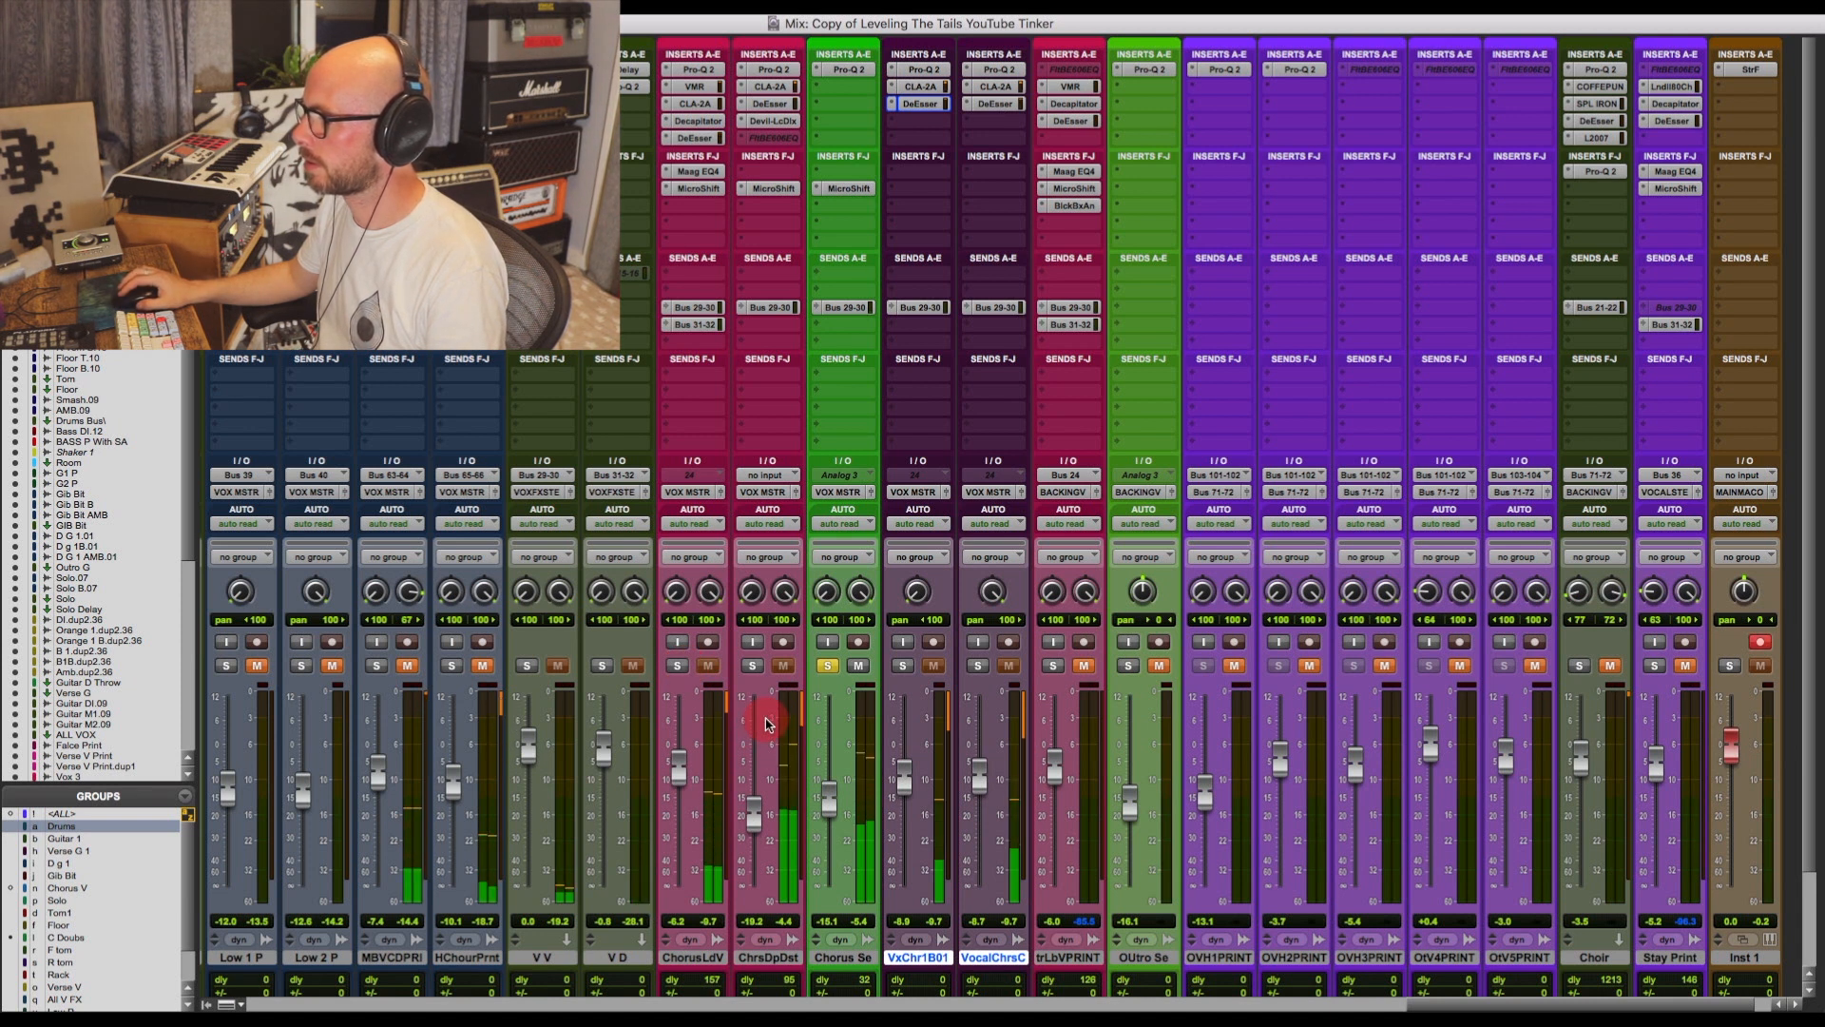
pyautogui.click(855, 665)
pyautogui.click(825, 666)
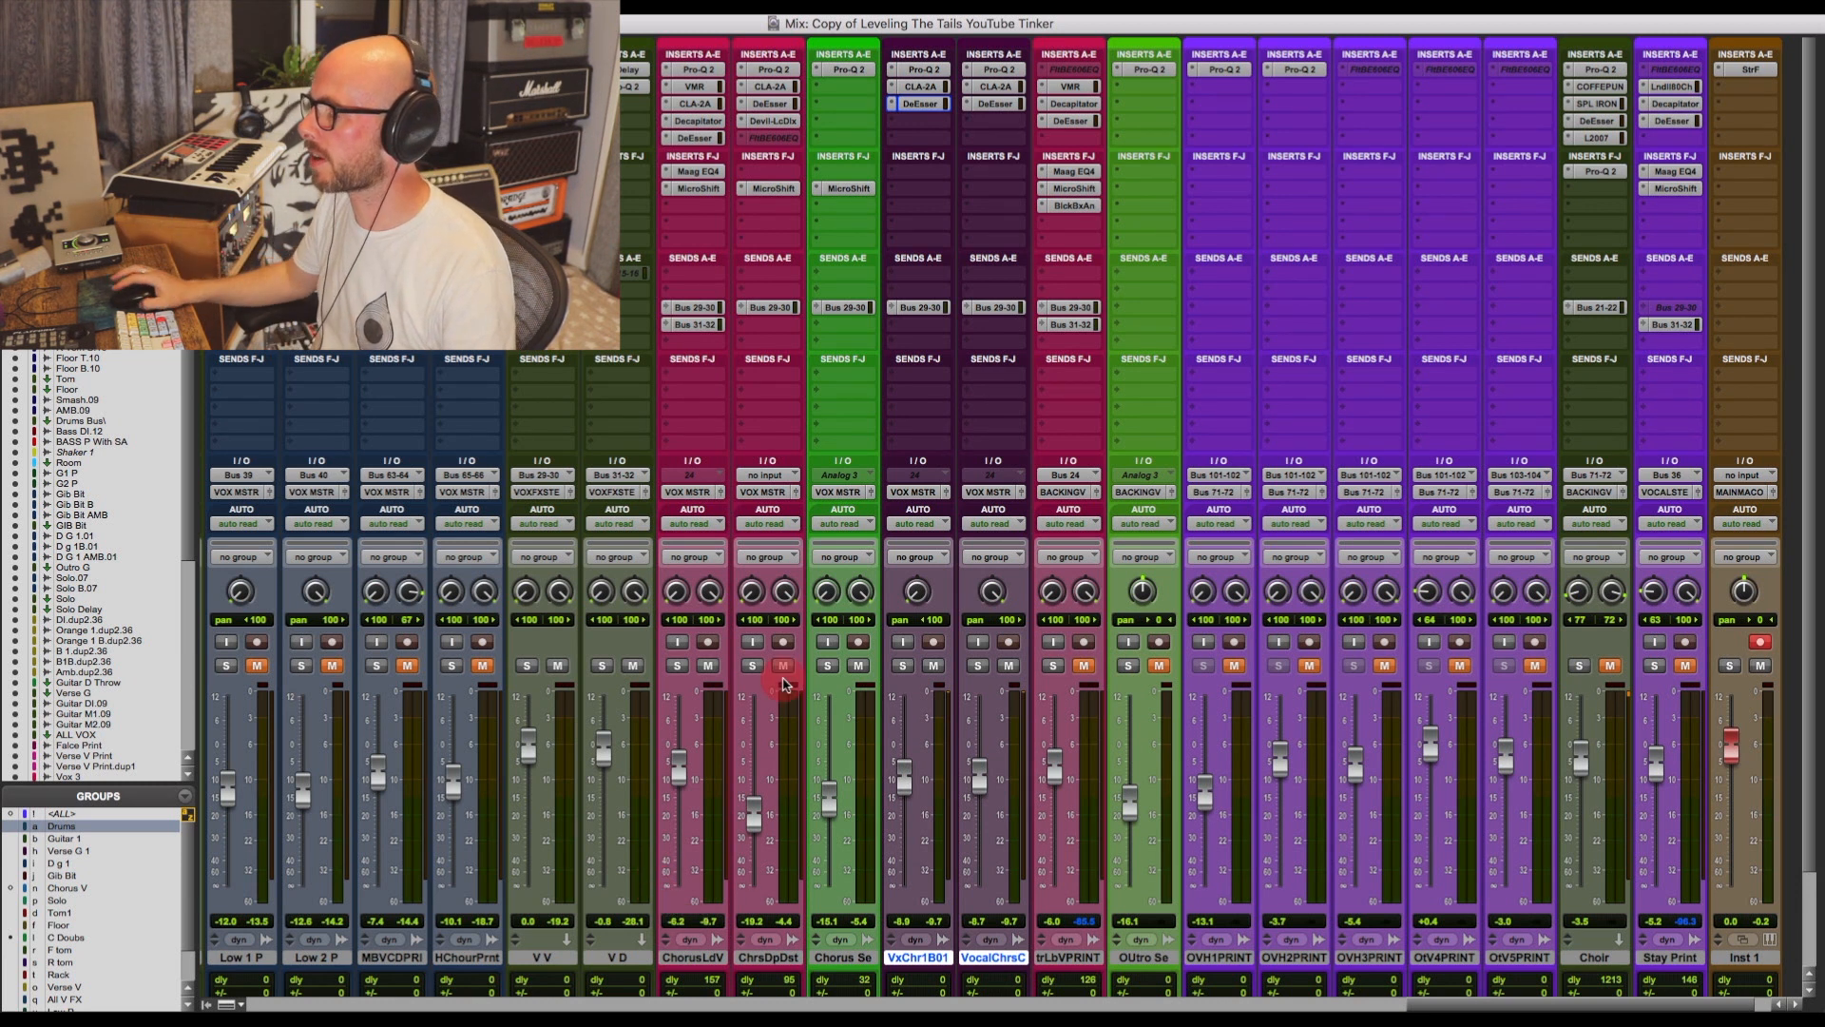
# Examine the Pro-Q 2 curve and the MicroShift settings on the Chorus Se track.
pyautogui.click(846, 69)
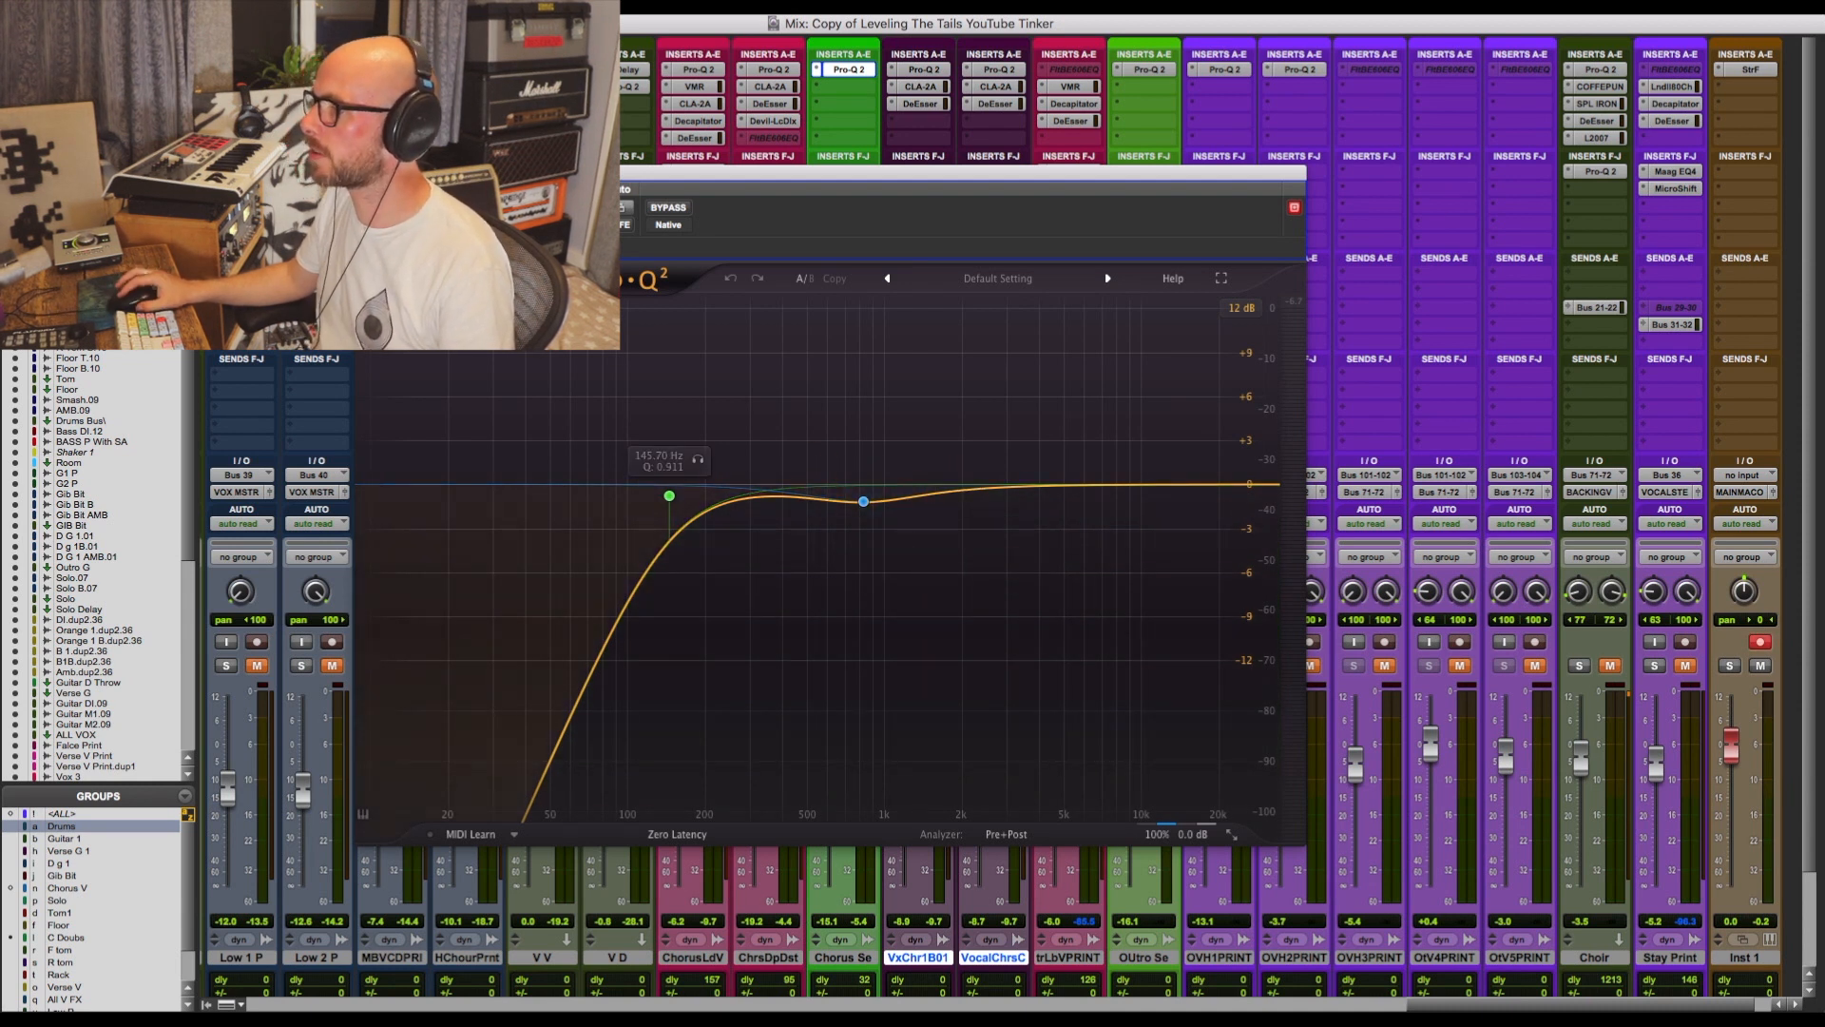
pyautogui.click(366, 173)
pyautogui.click(843, 198)
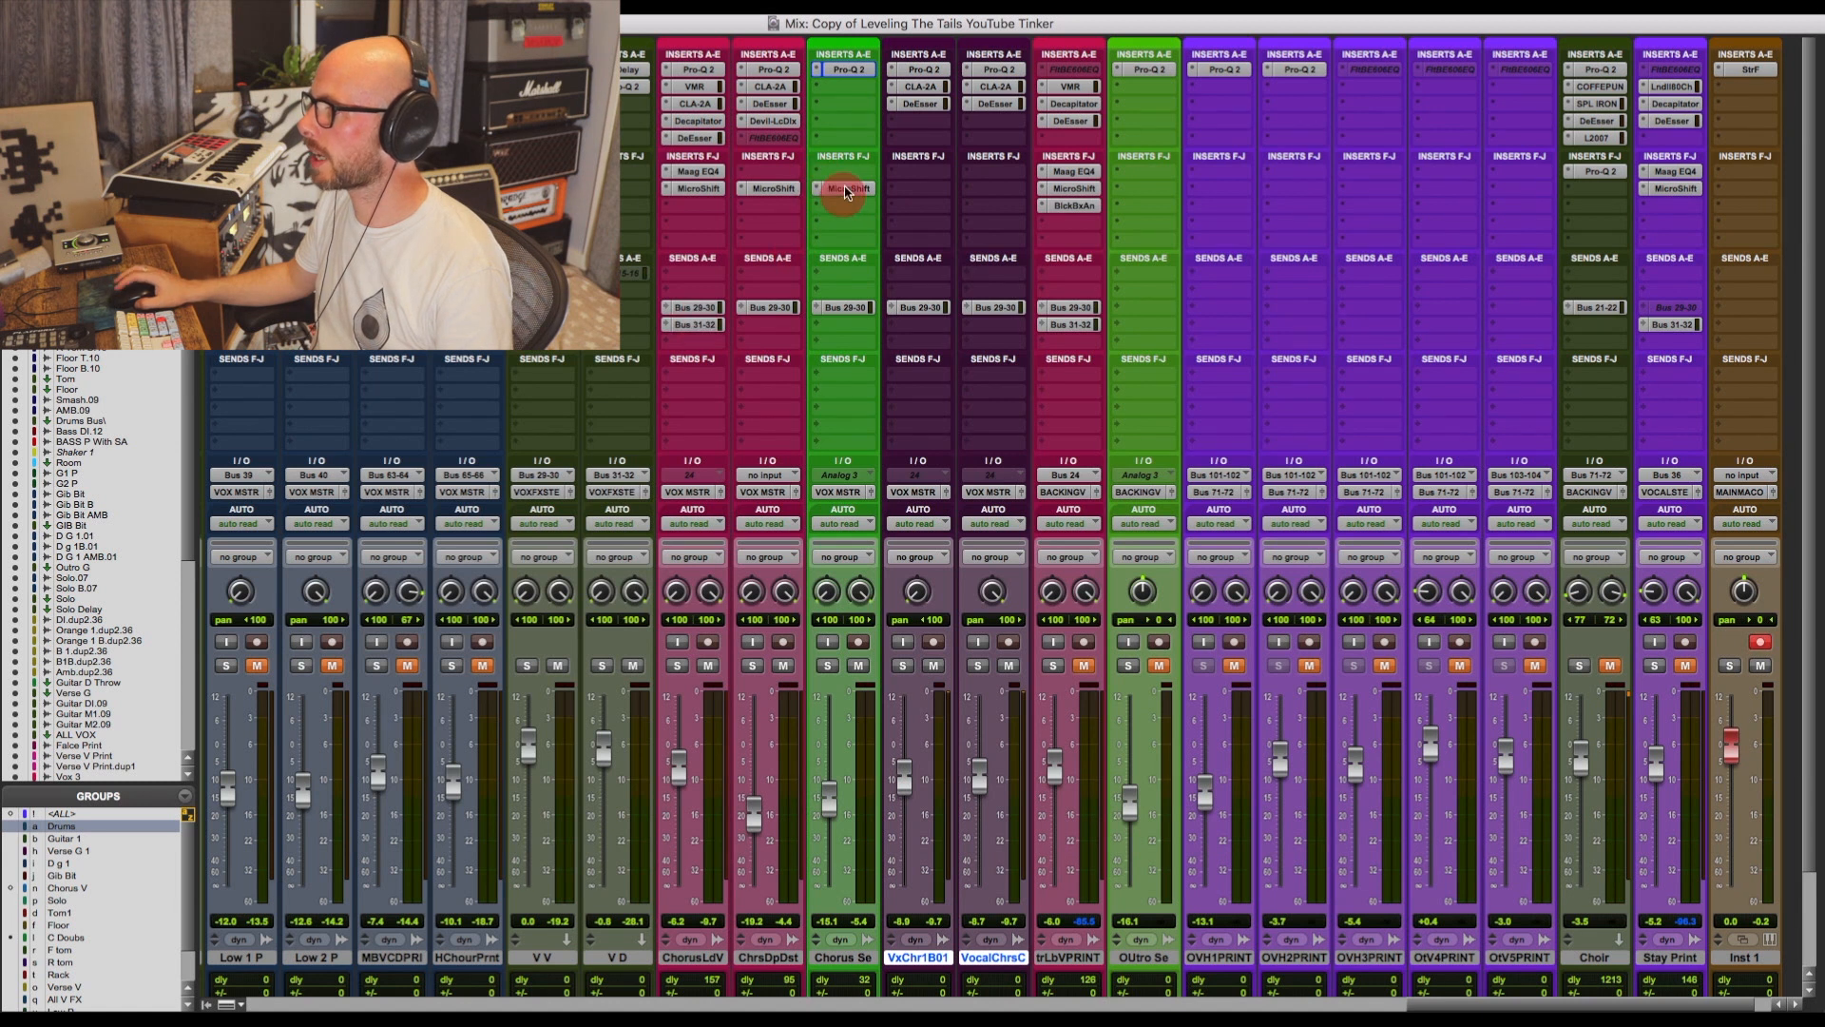
pyautogui.click(774, 232)
pyautogui.click(866, 198)
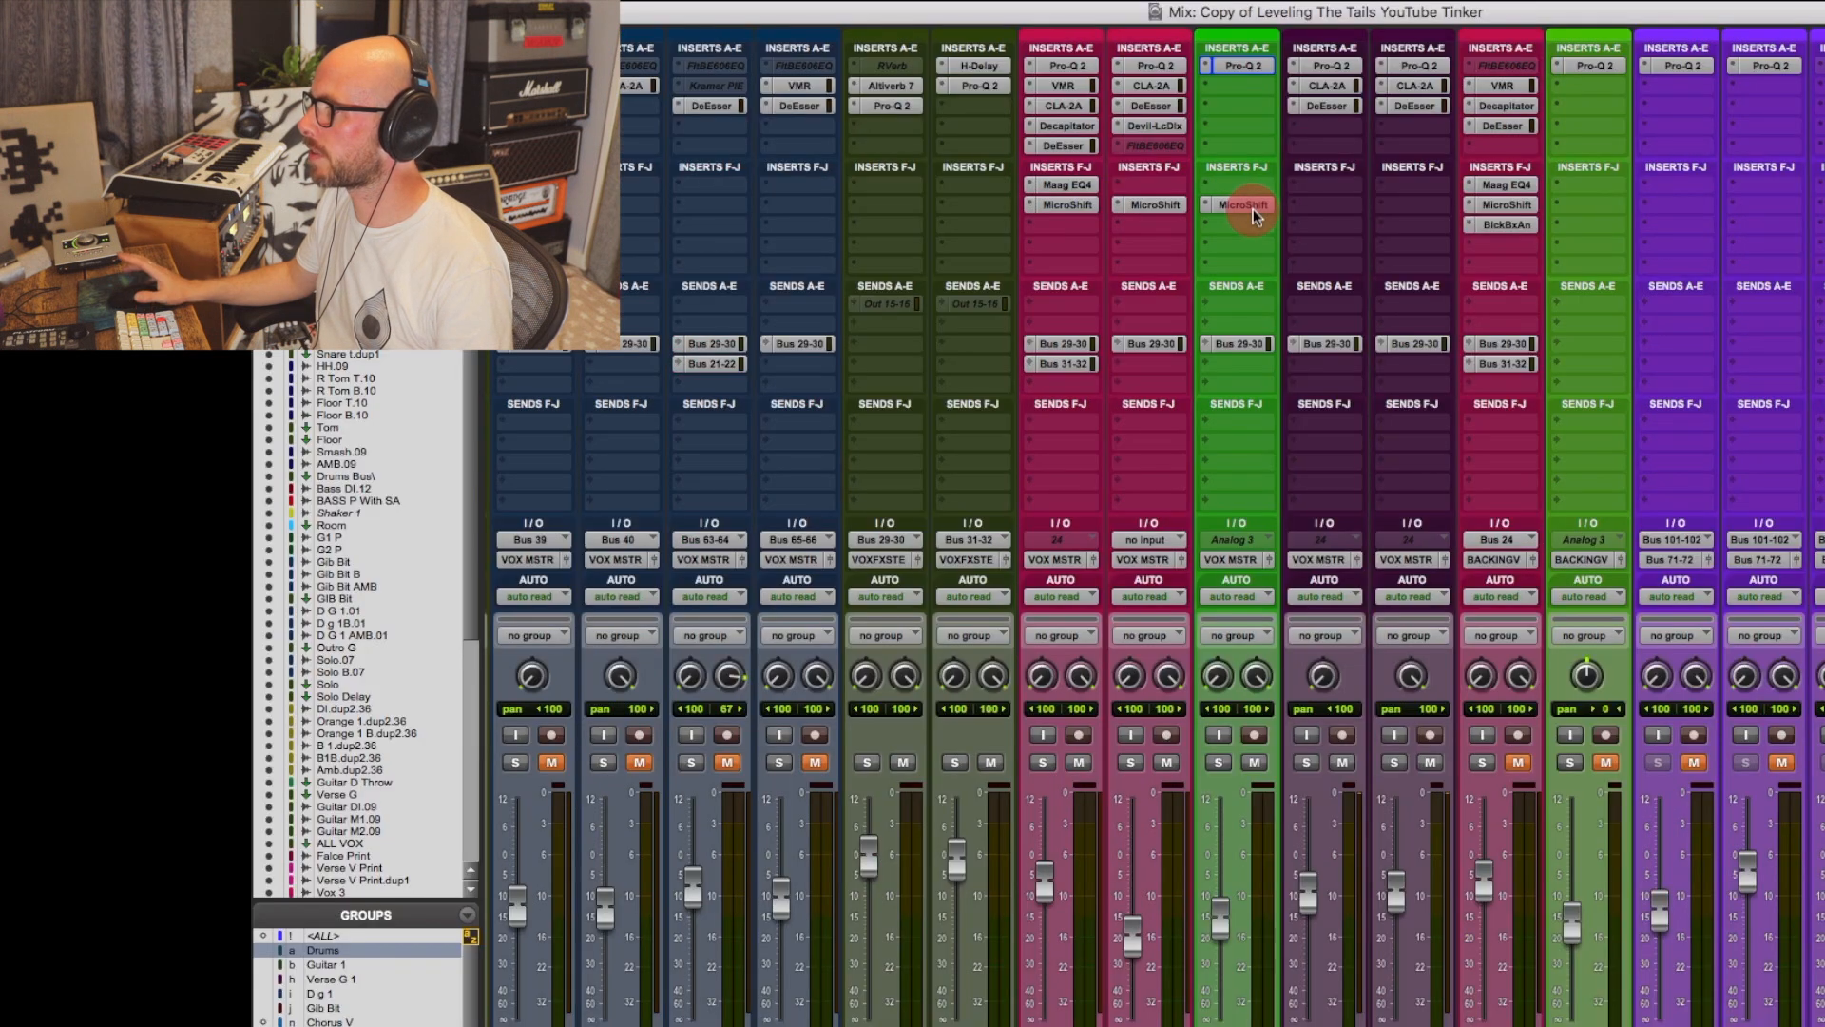
pyautogui.click(407, 209)
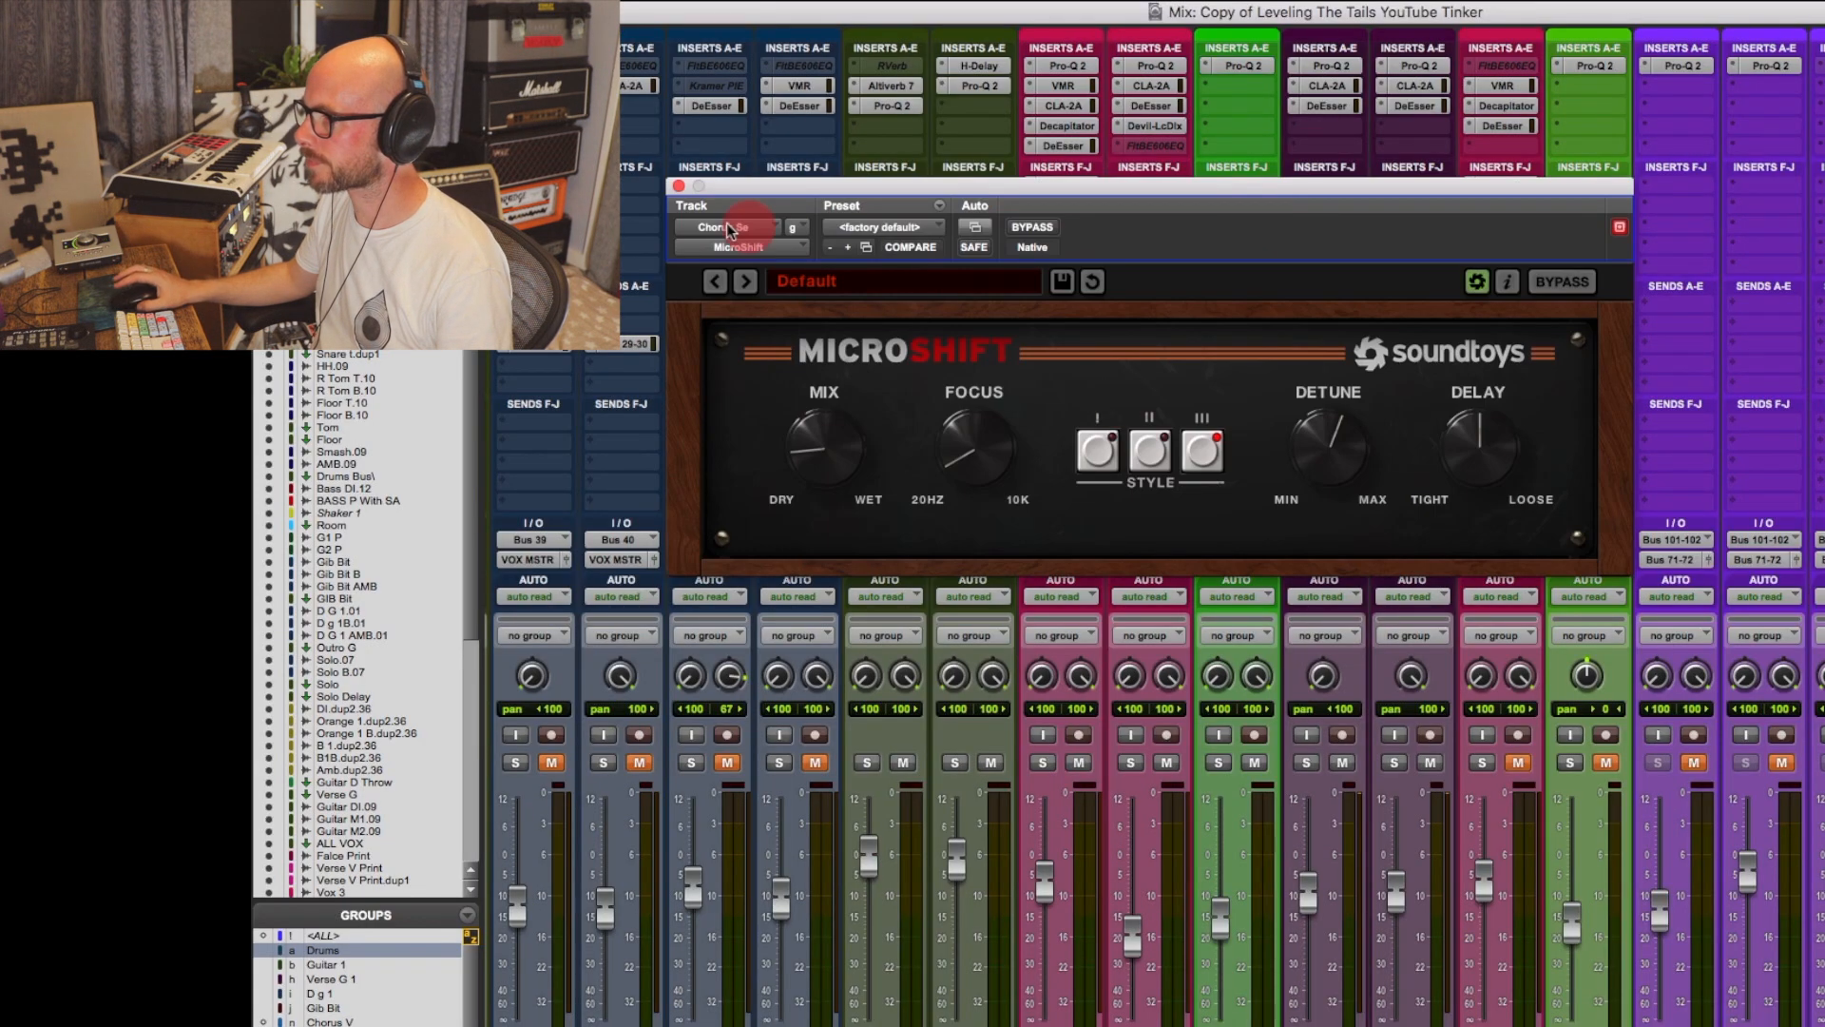
pyautogui.click(681, 187)
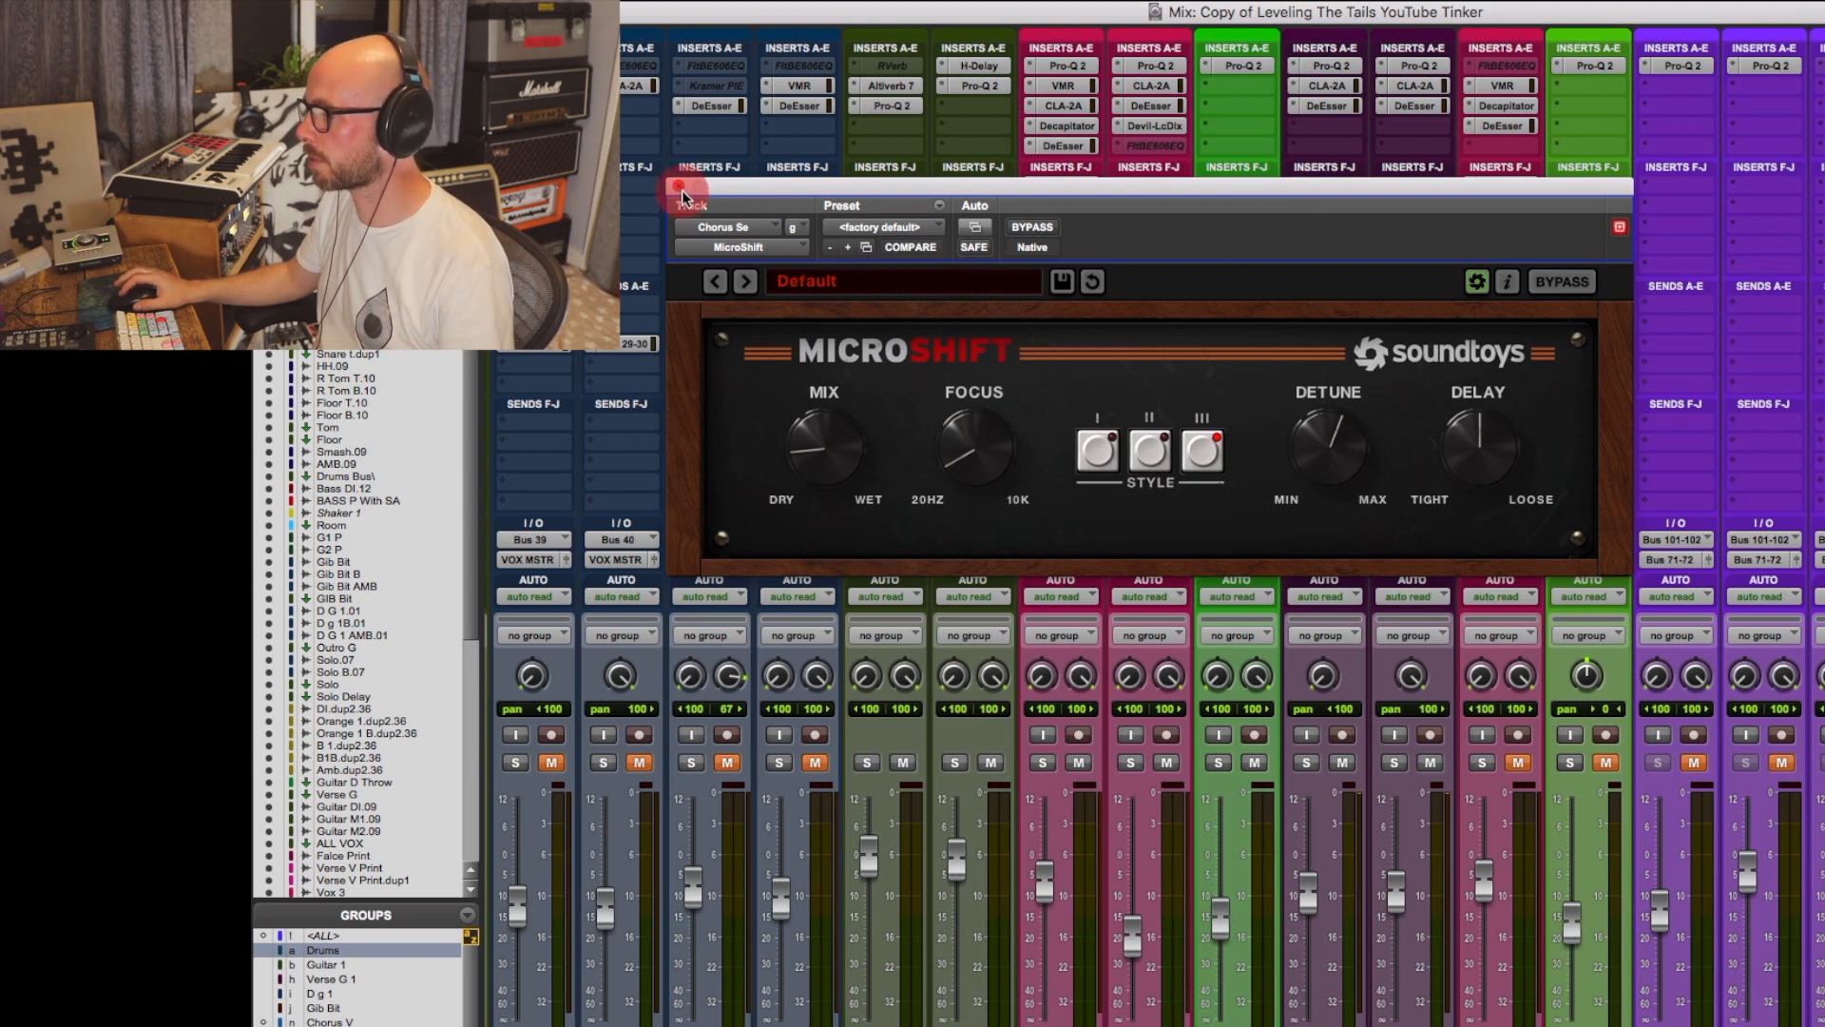
# Solo Chorus Se and compare it during playback with MicroShift bypassed and active, and close the plug-in.
pyautogui.moveTo(1045, 184); pyautogui.dragTo(1051, 20)
pyautogui.click(1254, 733)
pyautogui.click(1219, 762)
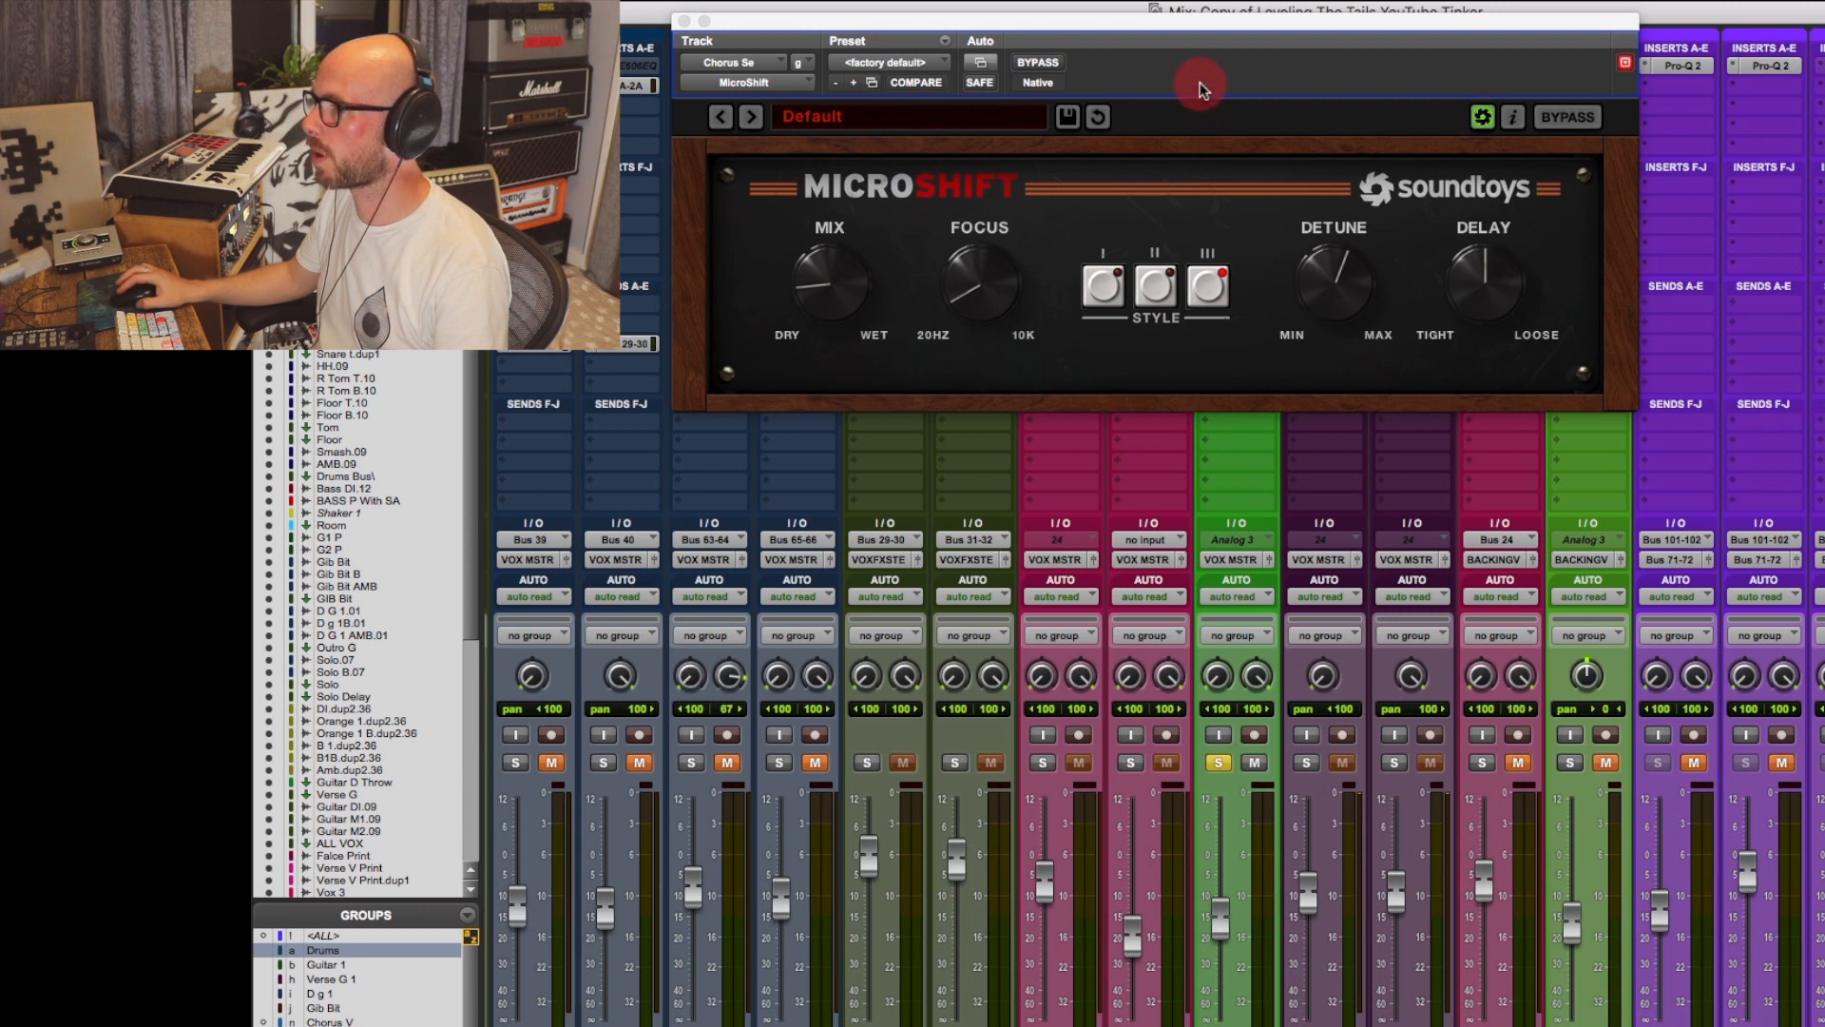
pyautogui.press('space')
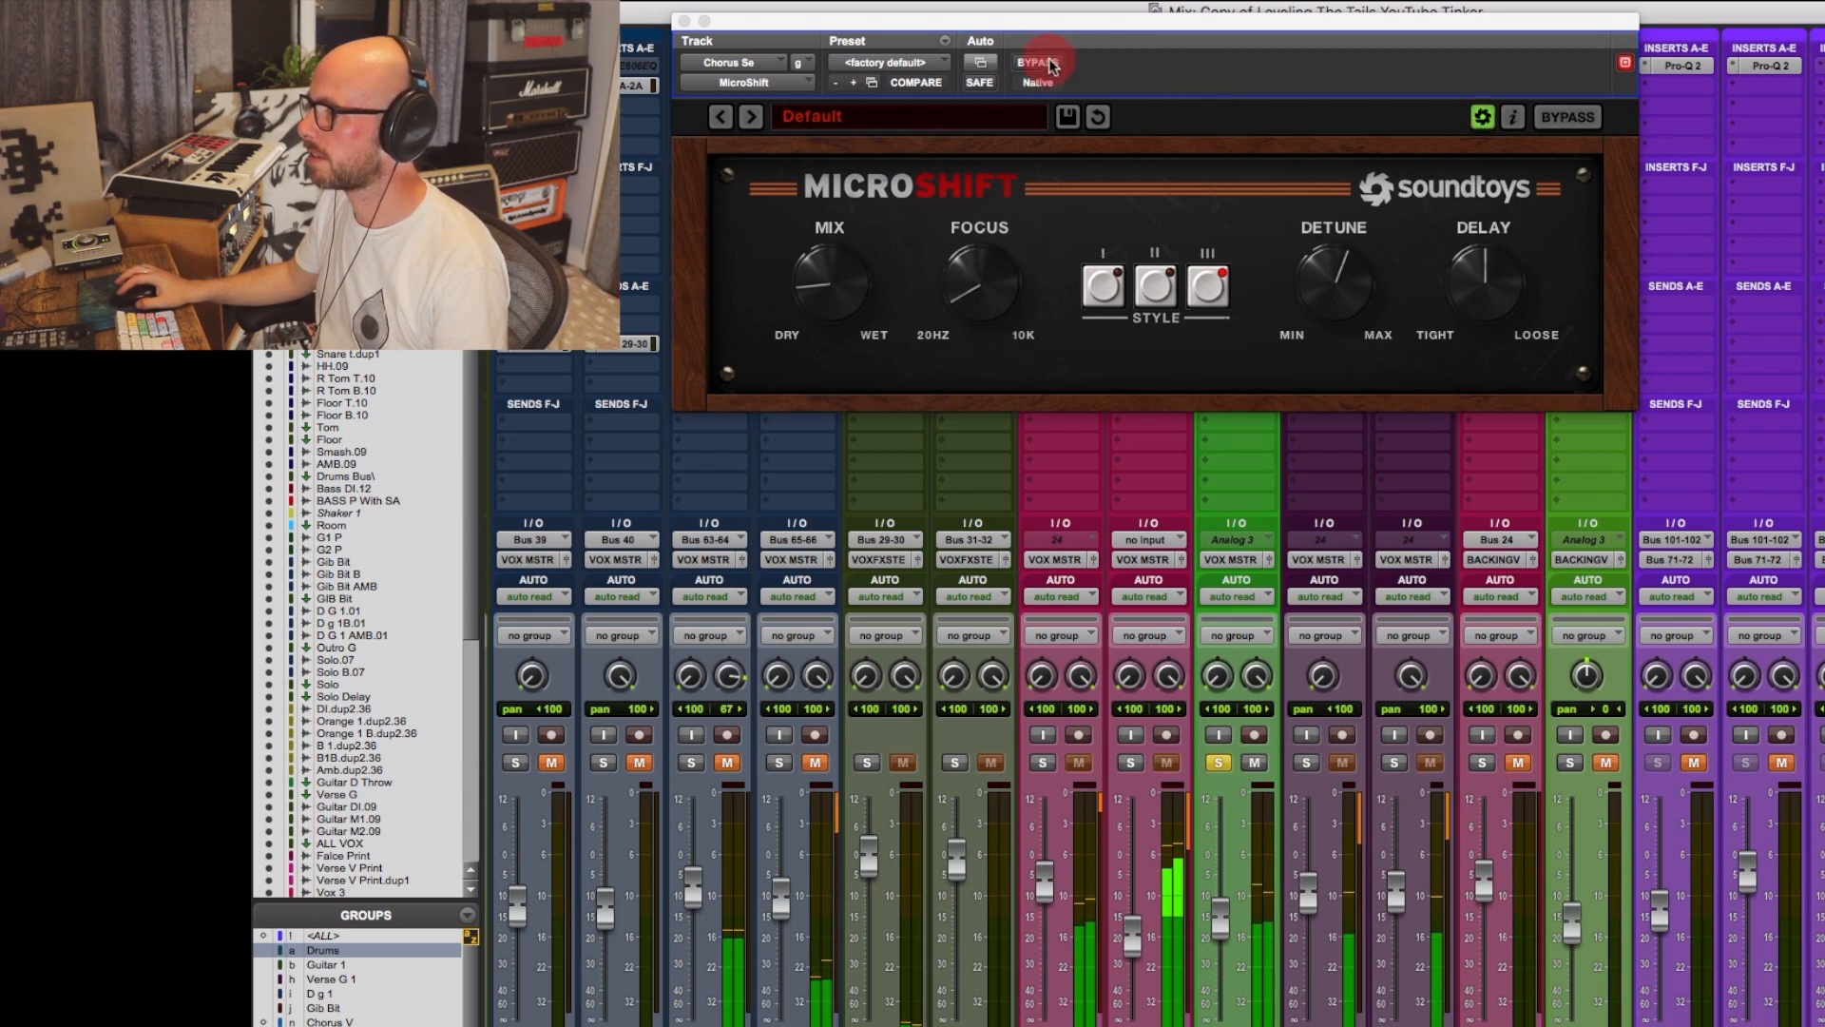
pyautogui.click(1049, 64)
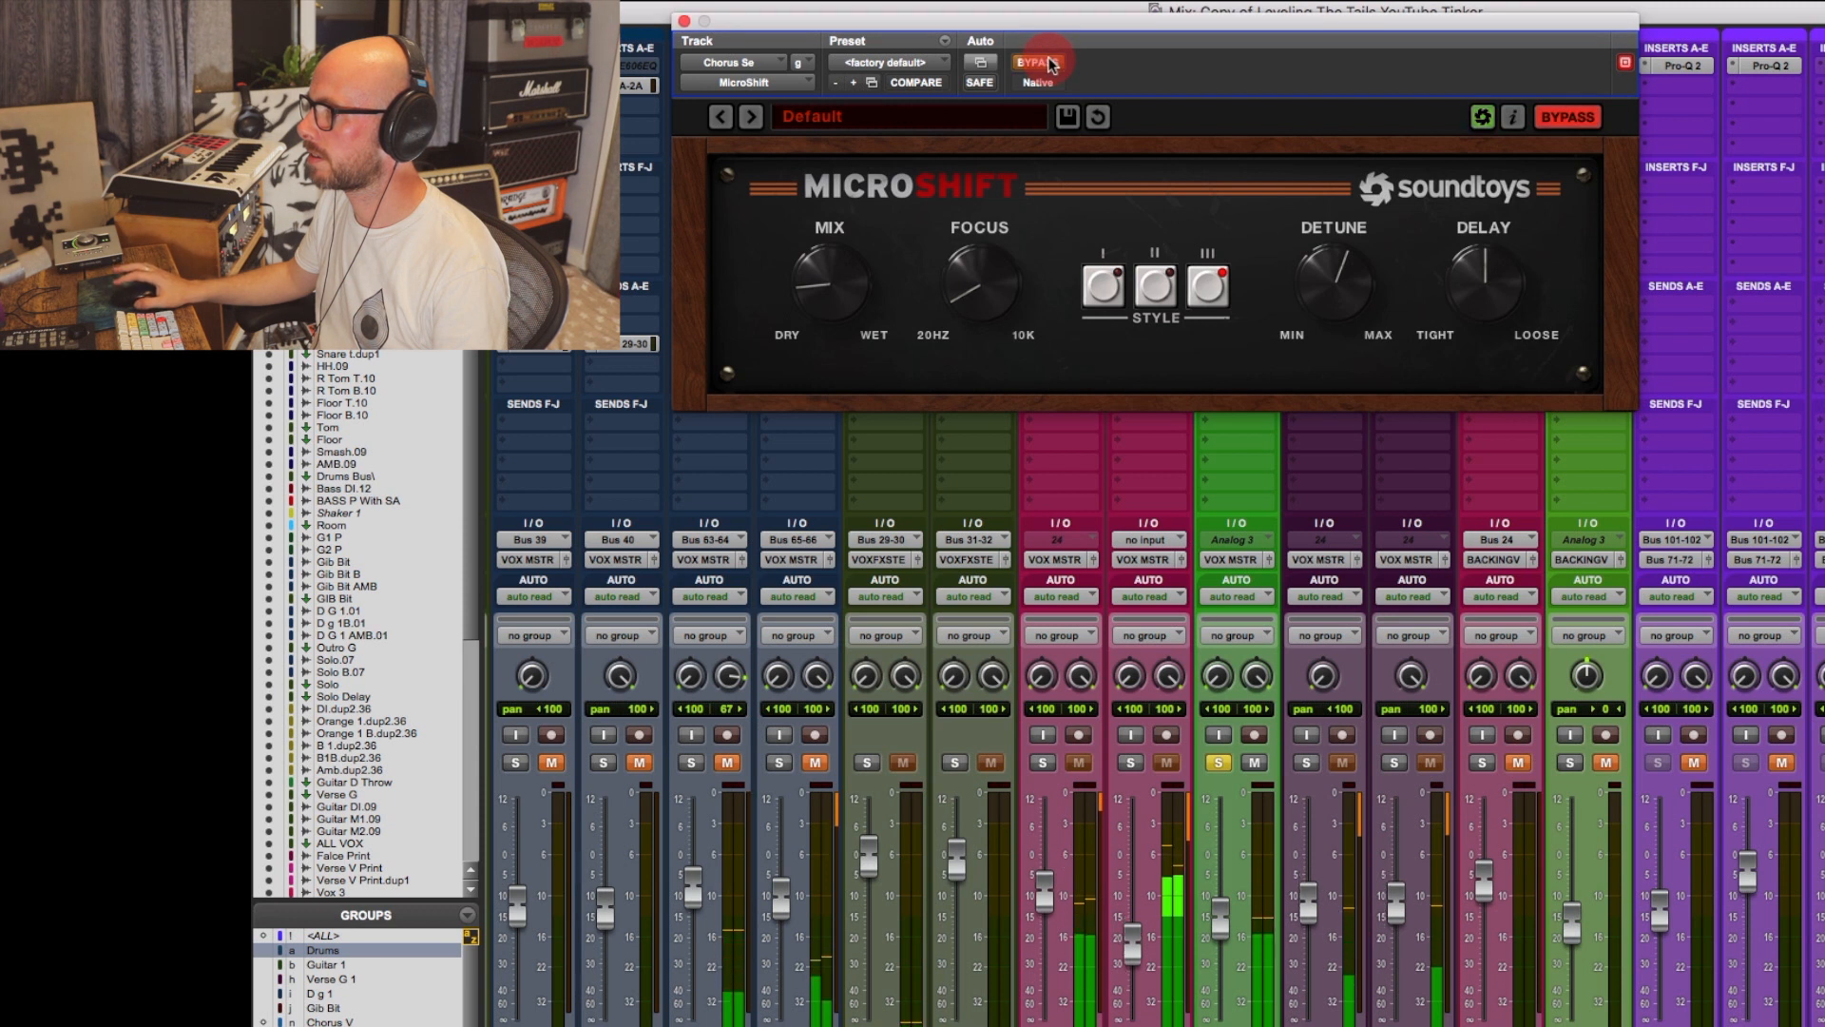
pyautogui.click(1048, 62)
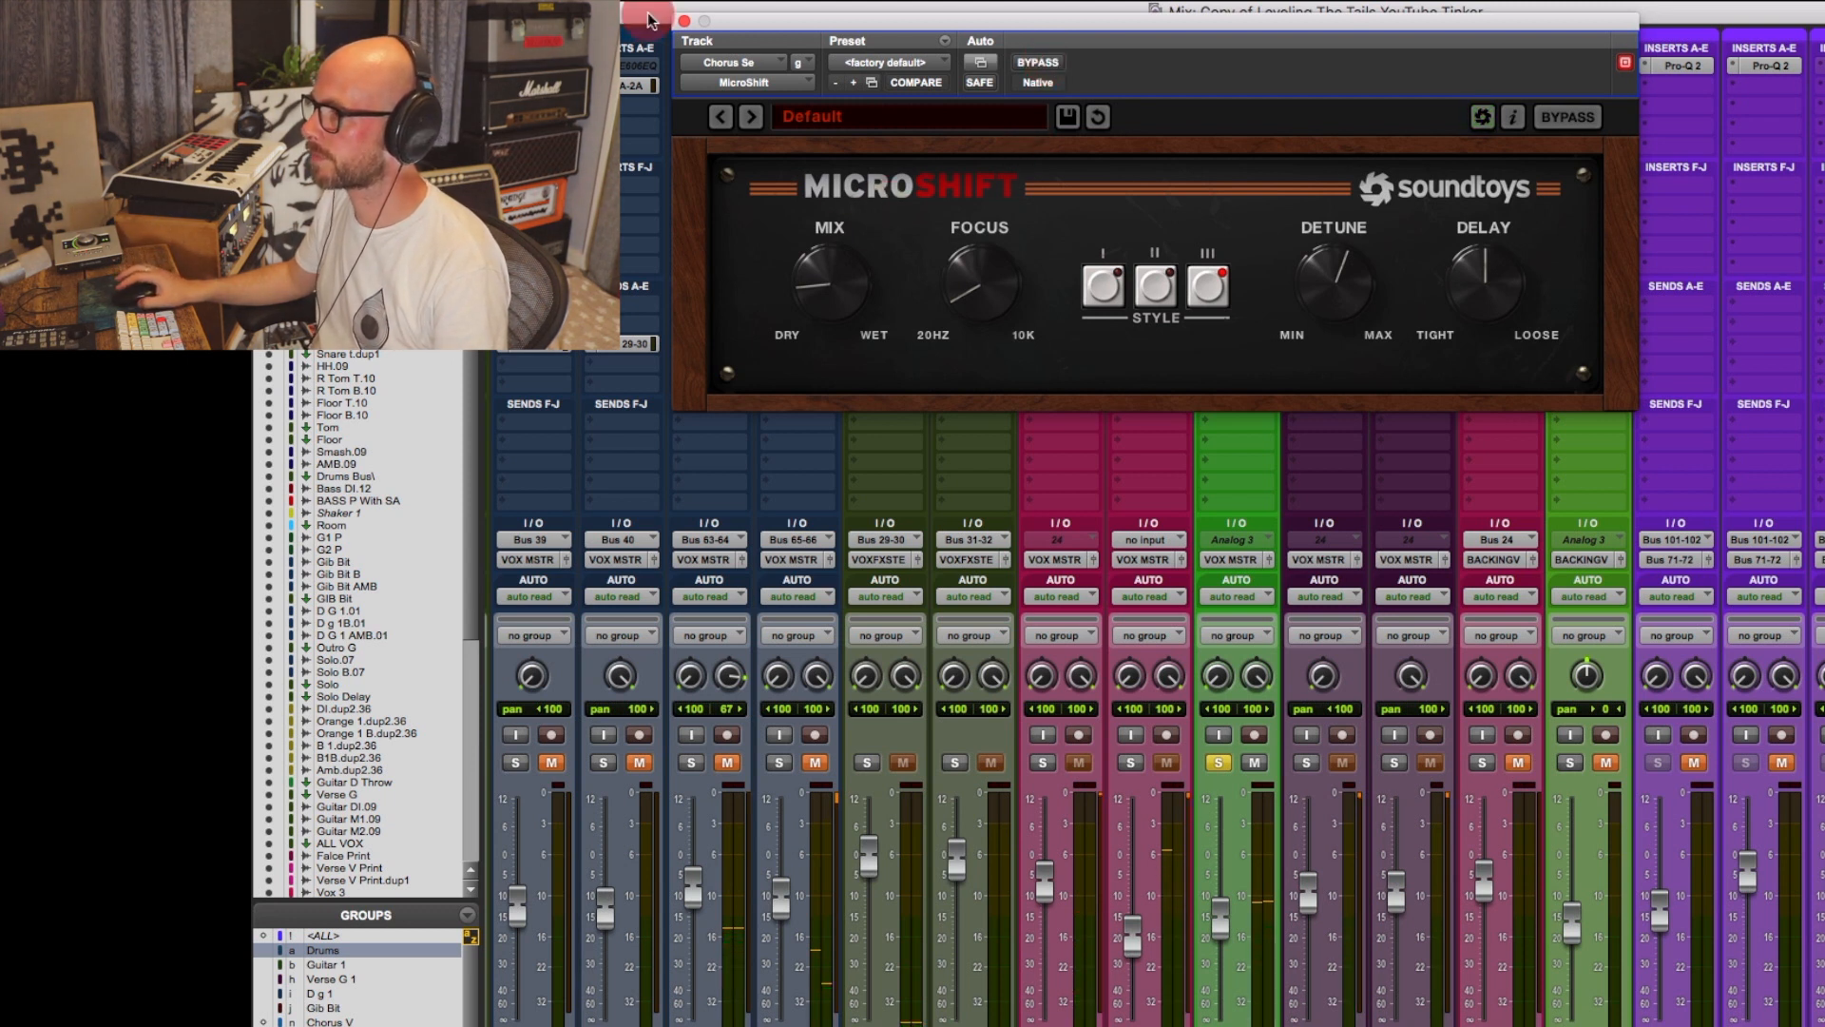
pyautogui.click(685, 23)
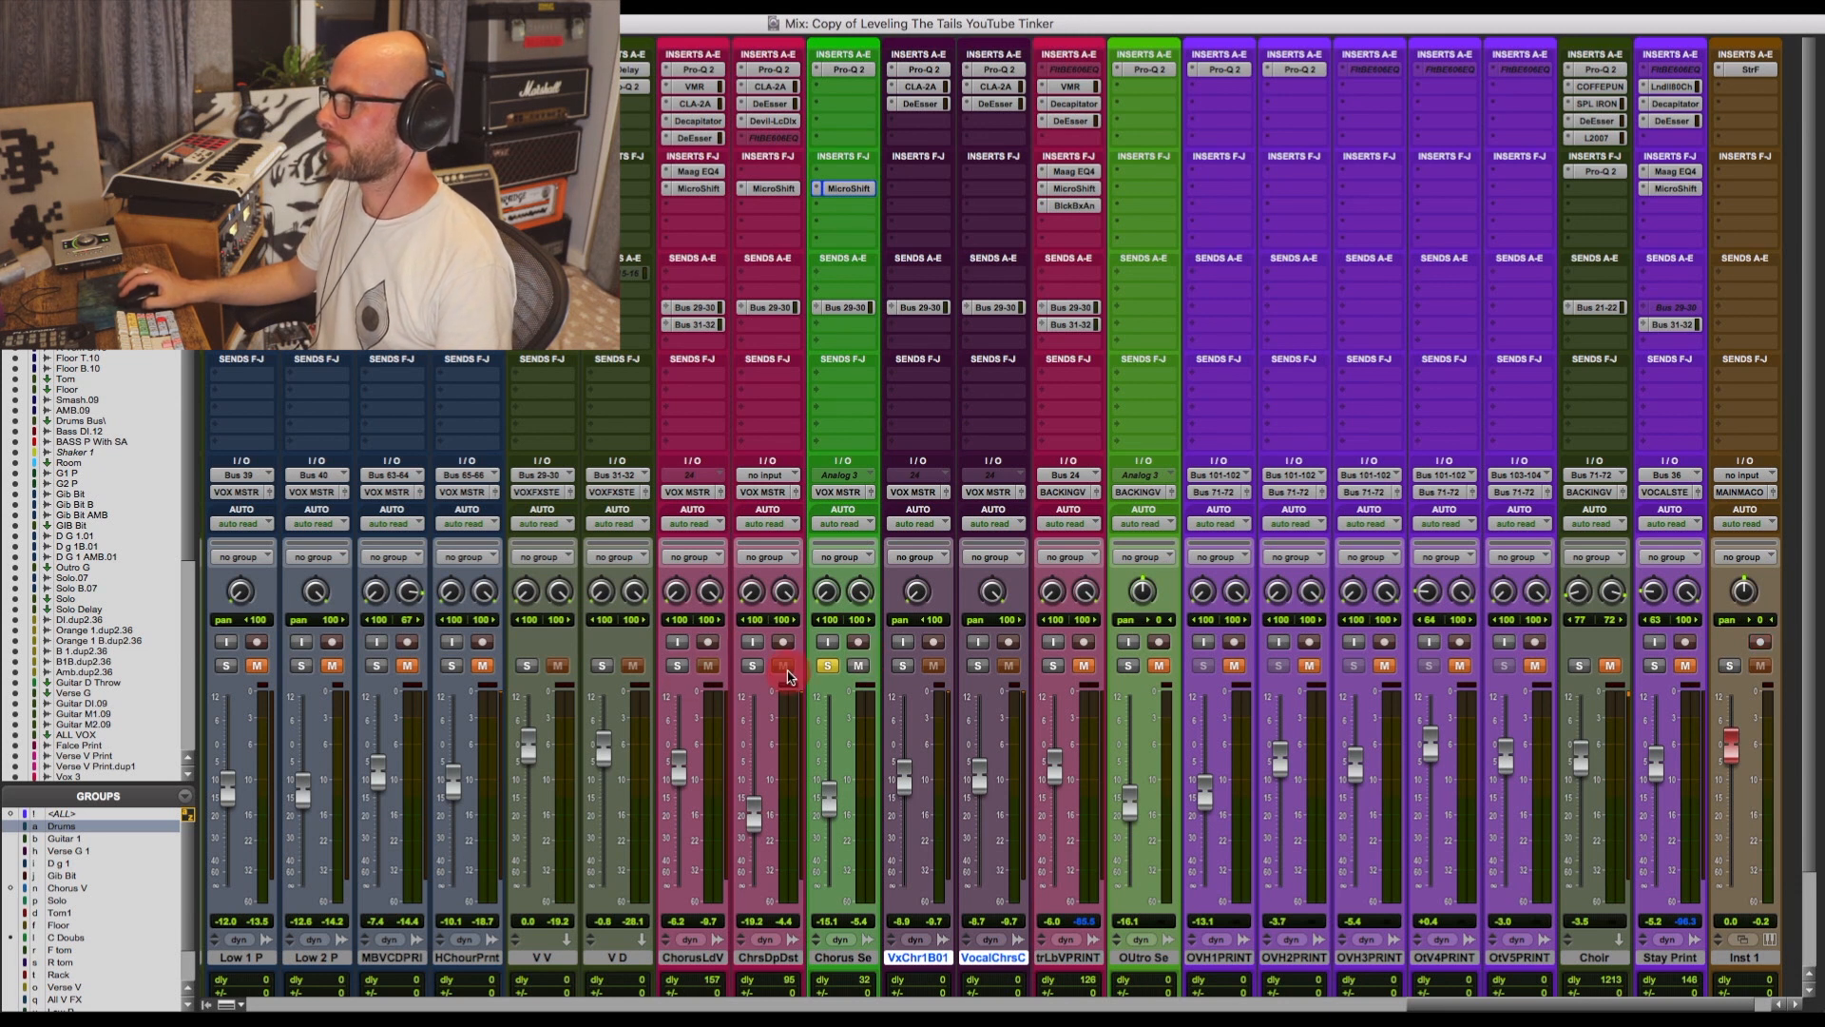
# Clear all track solos and play the chorus vocals together.
pyautogui.click(675, 668)
pyautogui.keyDown('alt'); pyautogui.click(753, 667); pyautogui.keyUp('alt')
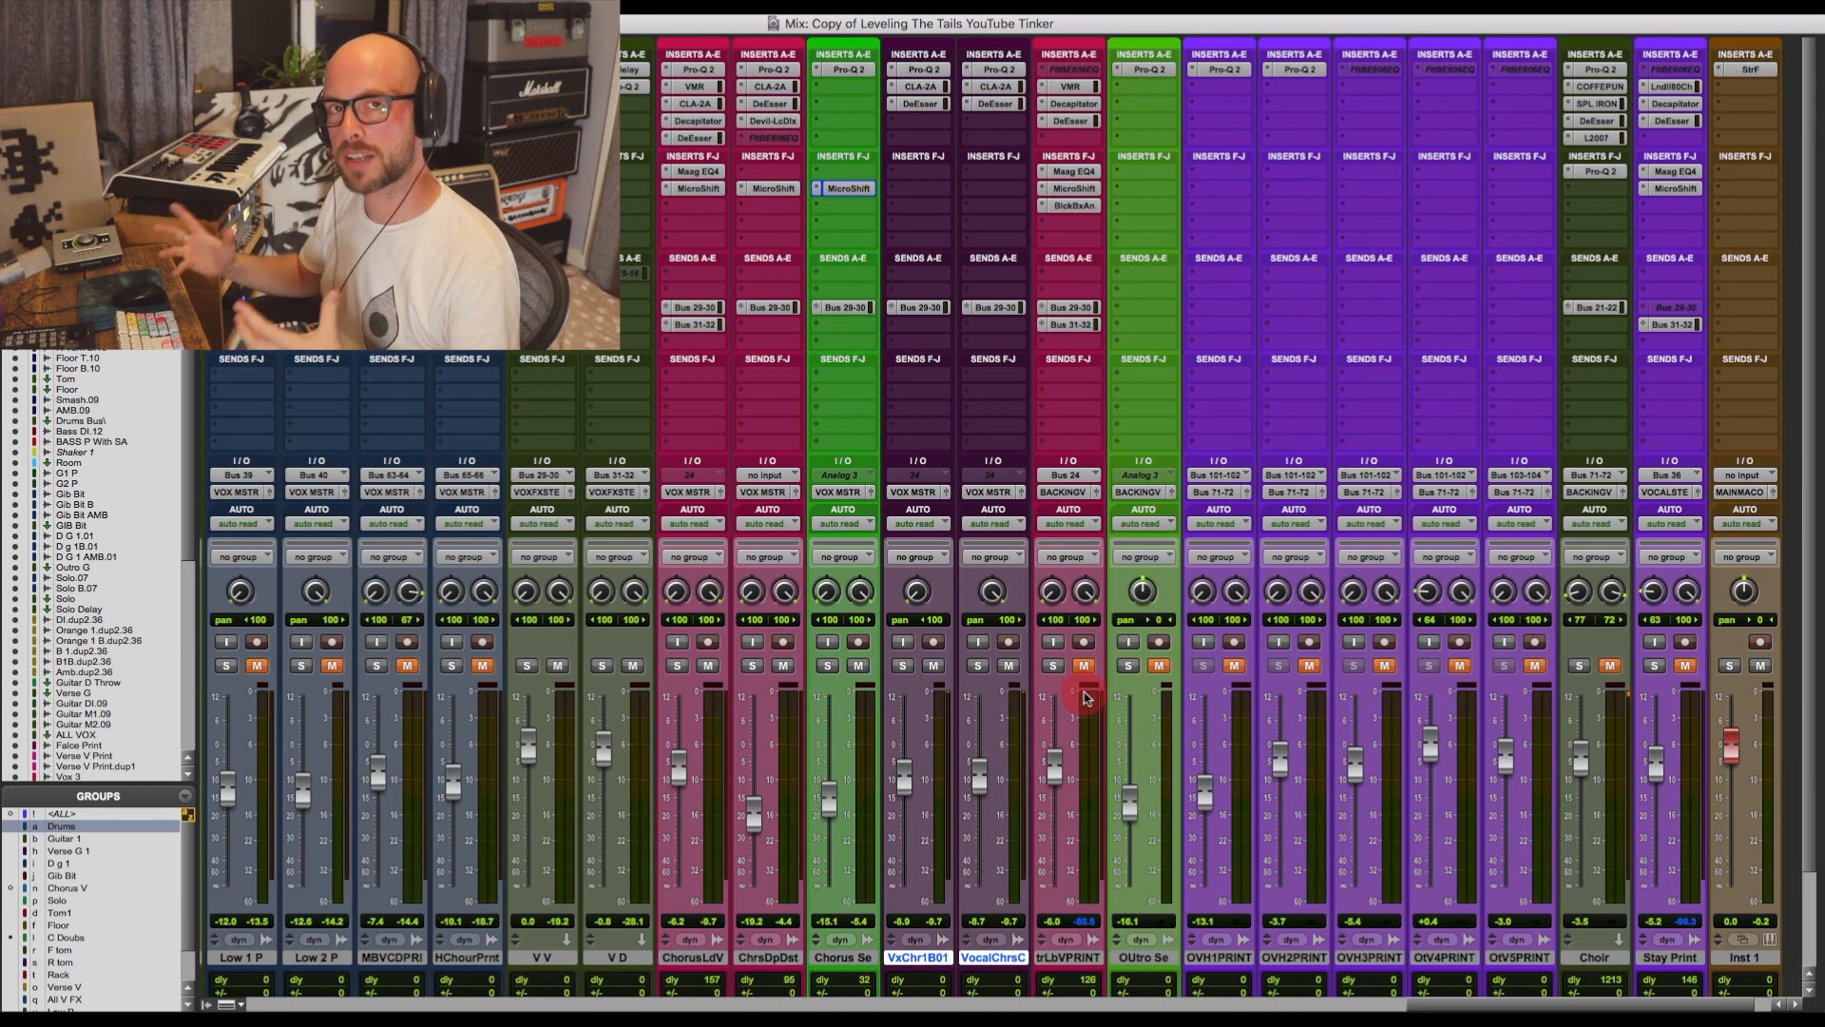
pyautogui.press('space')
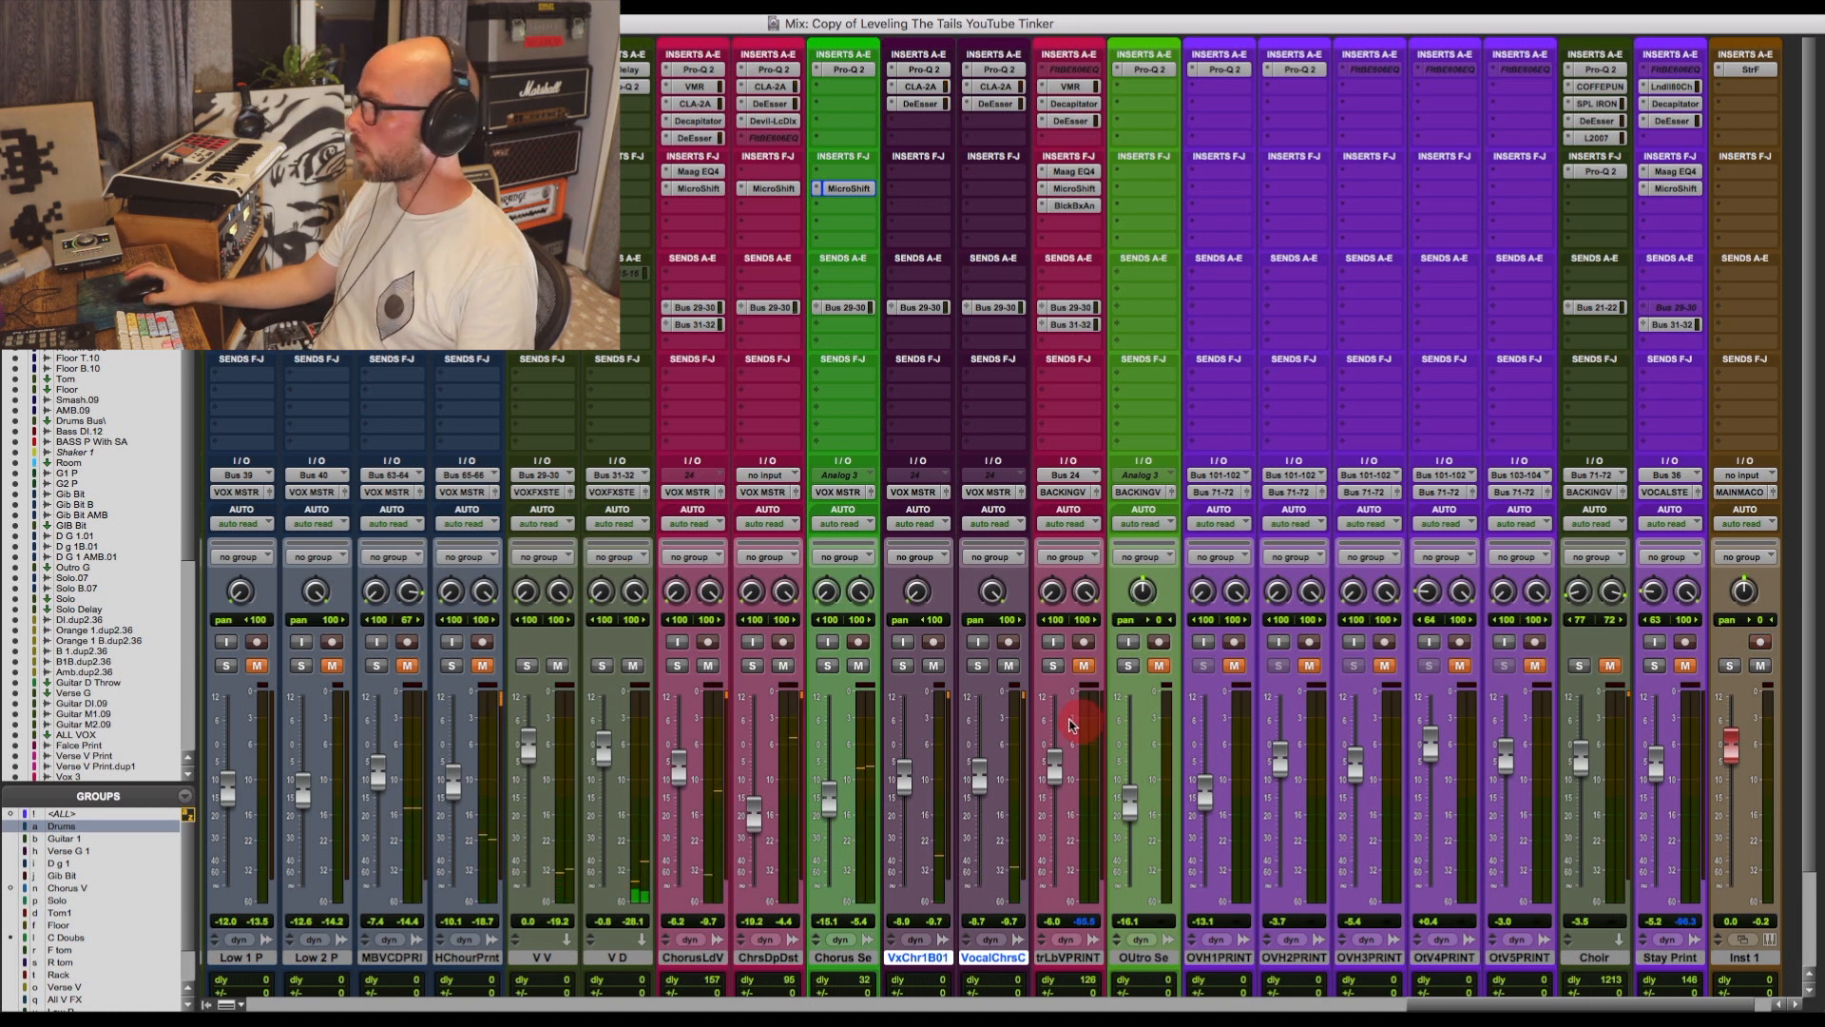
# Solo the V V reverb track and examine the EQ curve of its Altiverb 7 plate reverb.
pyautogui.click(526, 668)
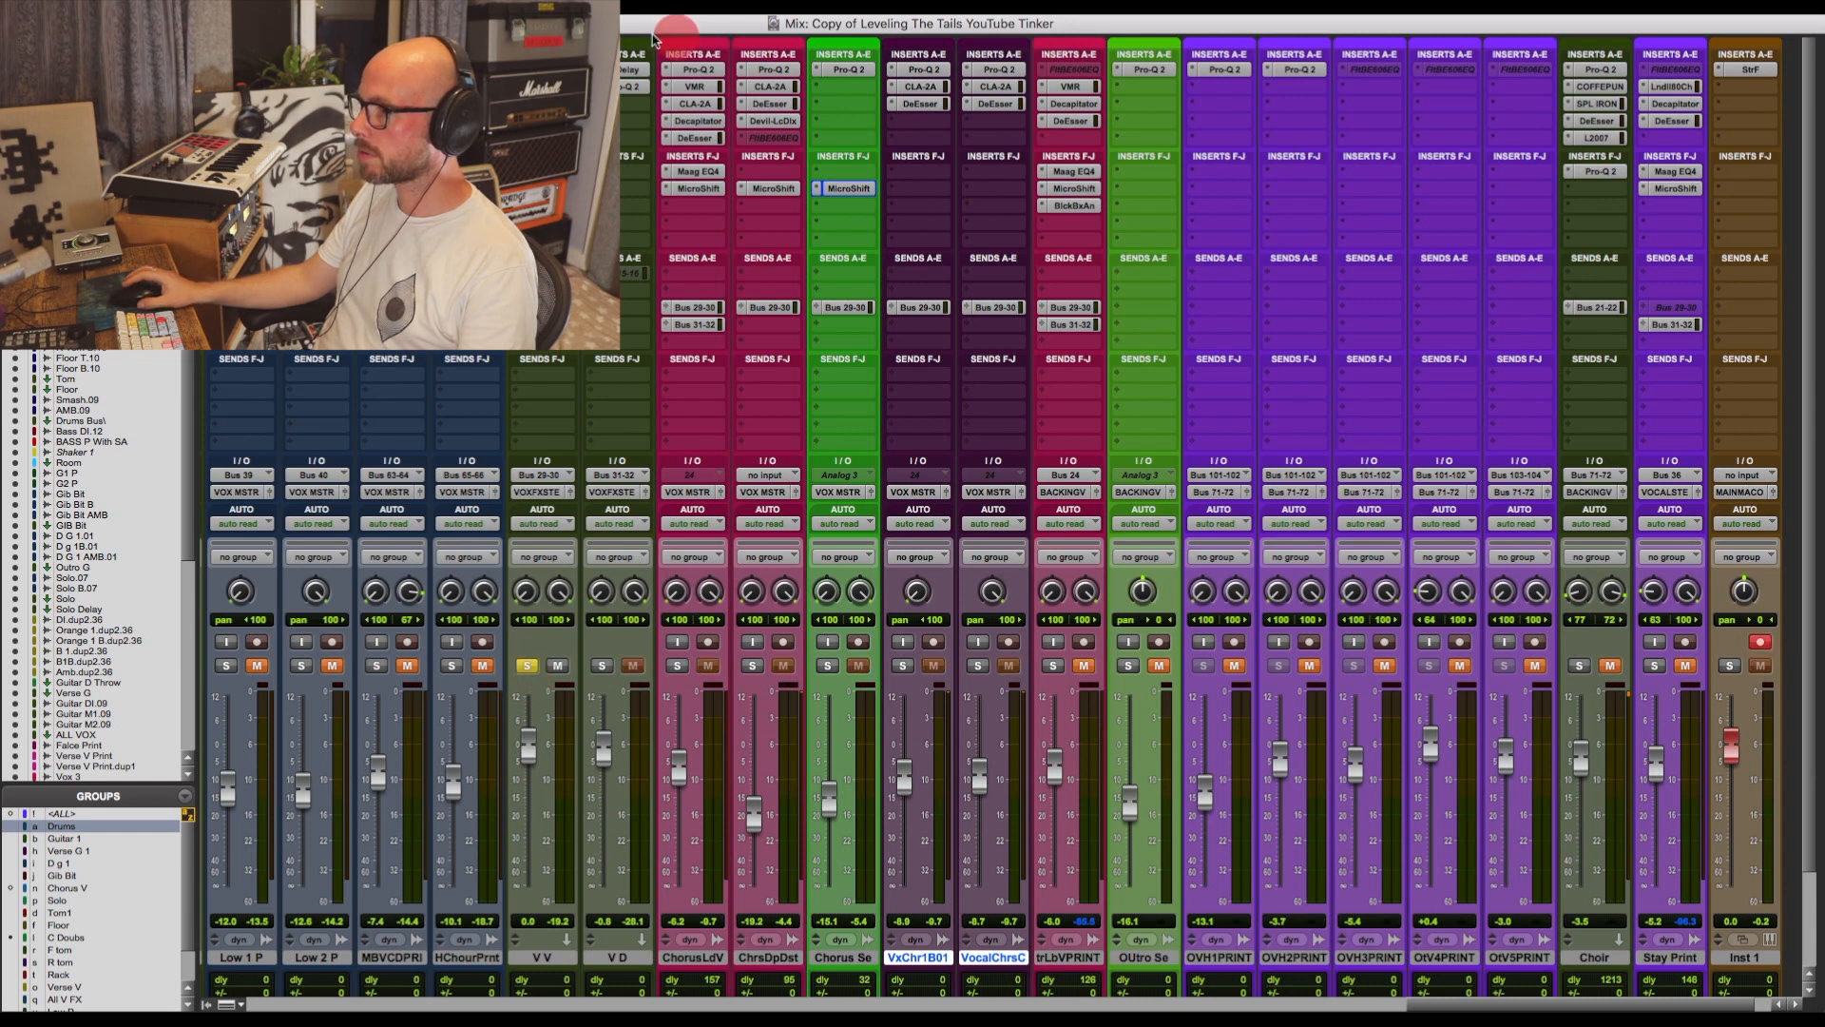
pyautogui.click(546, 70)
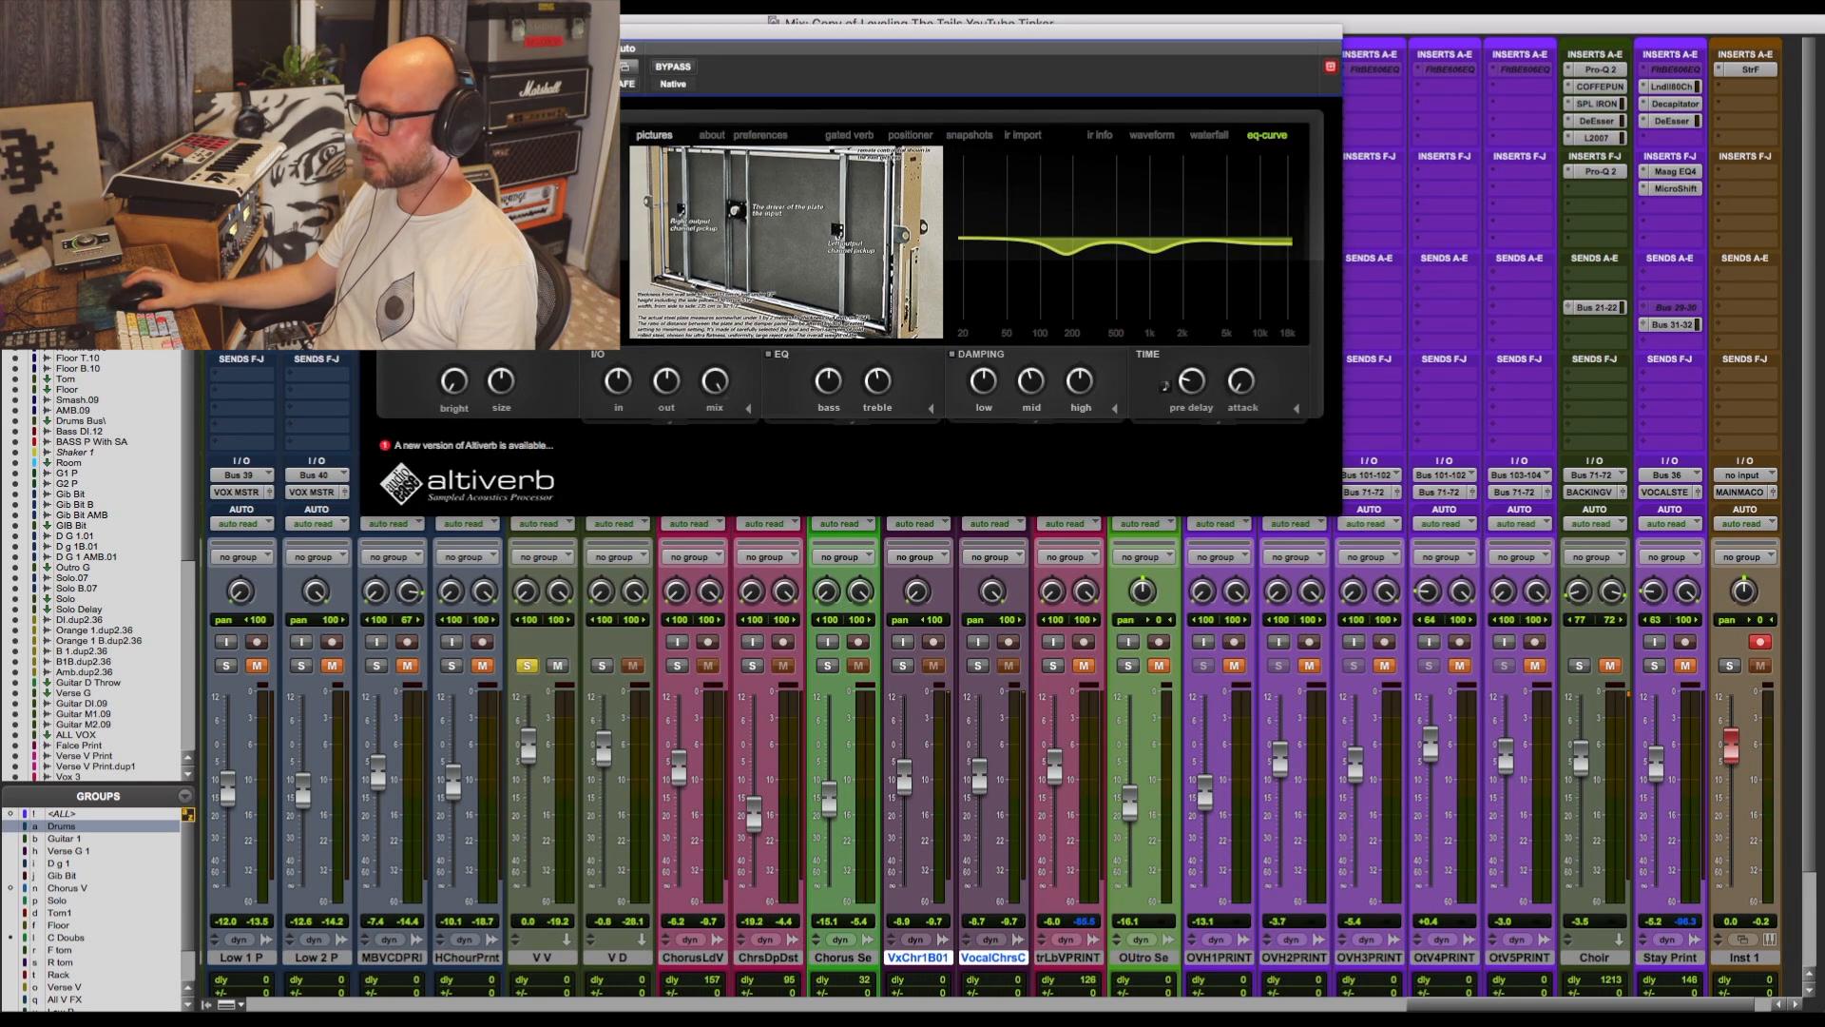
pyautogui.click(370, 31)
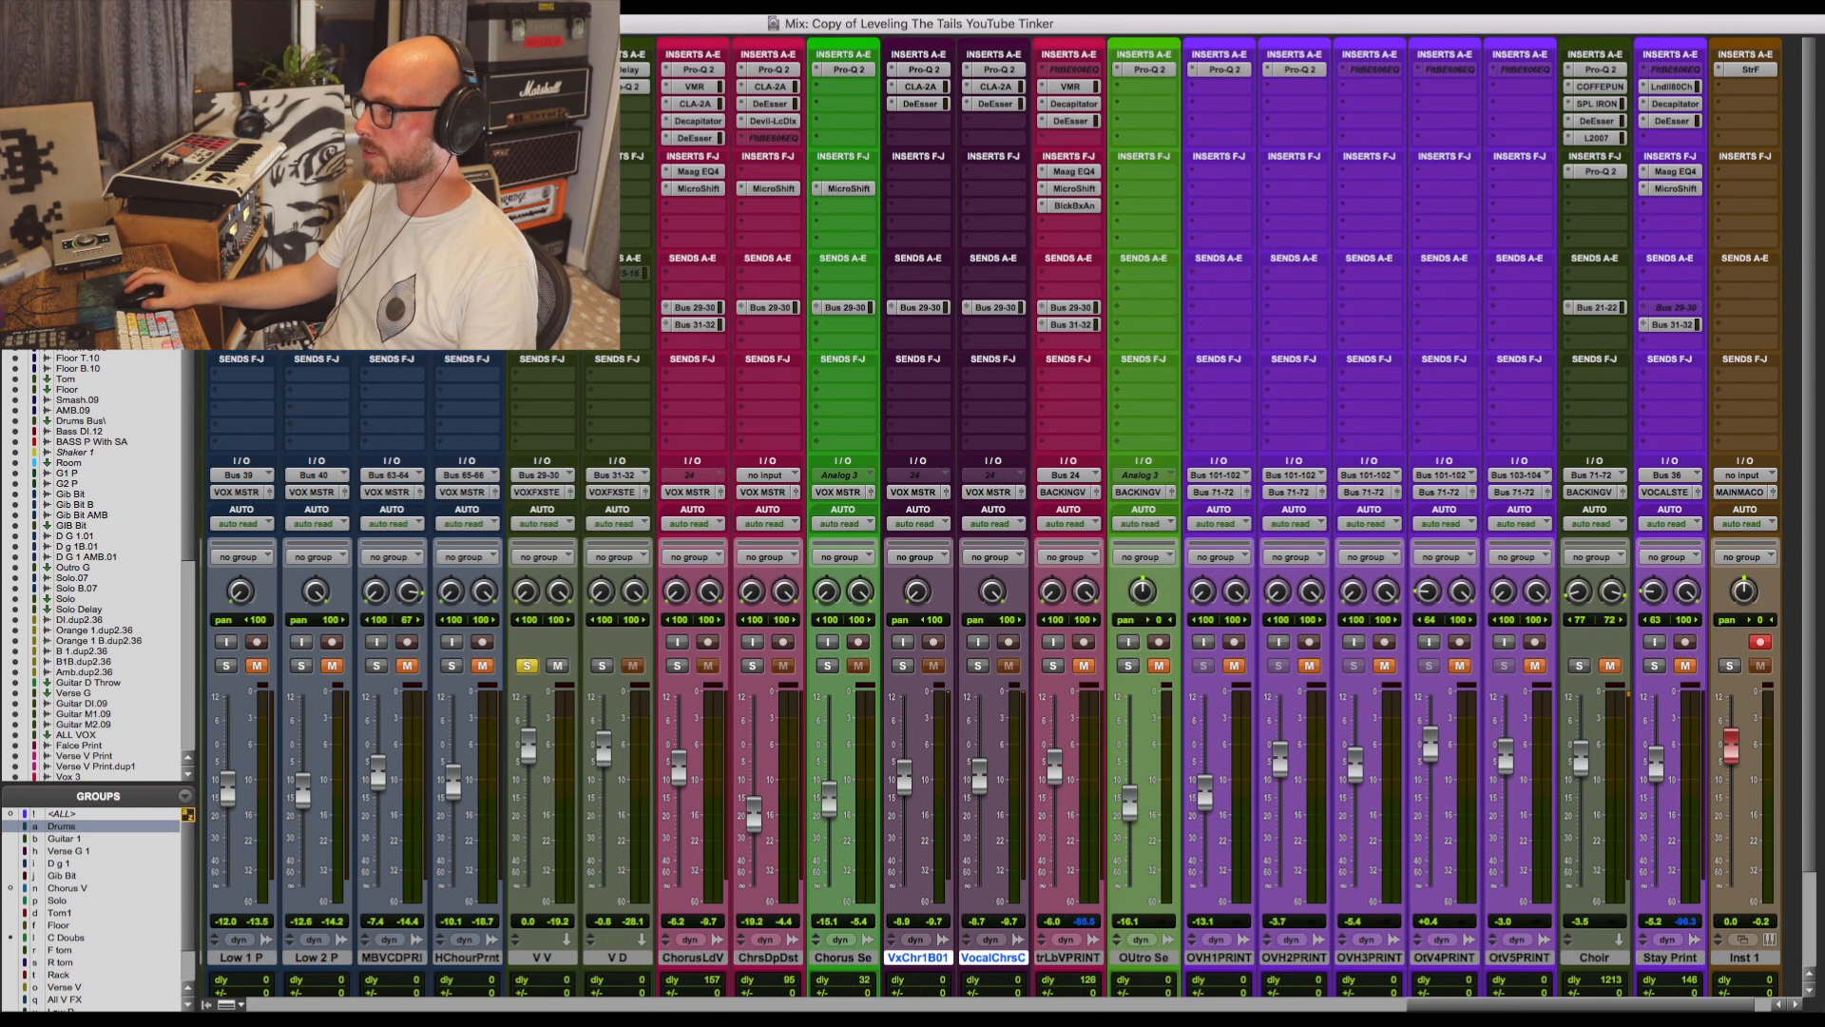
pyautogui.click(547, 69)
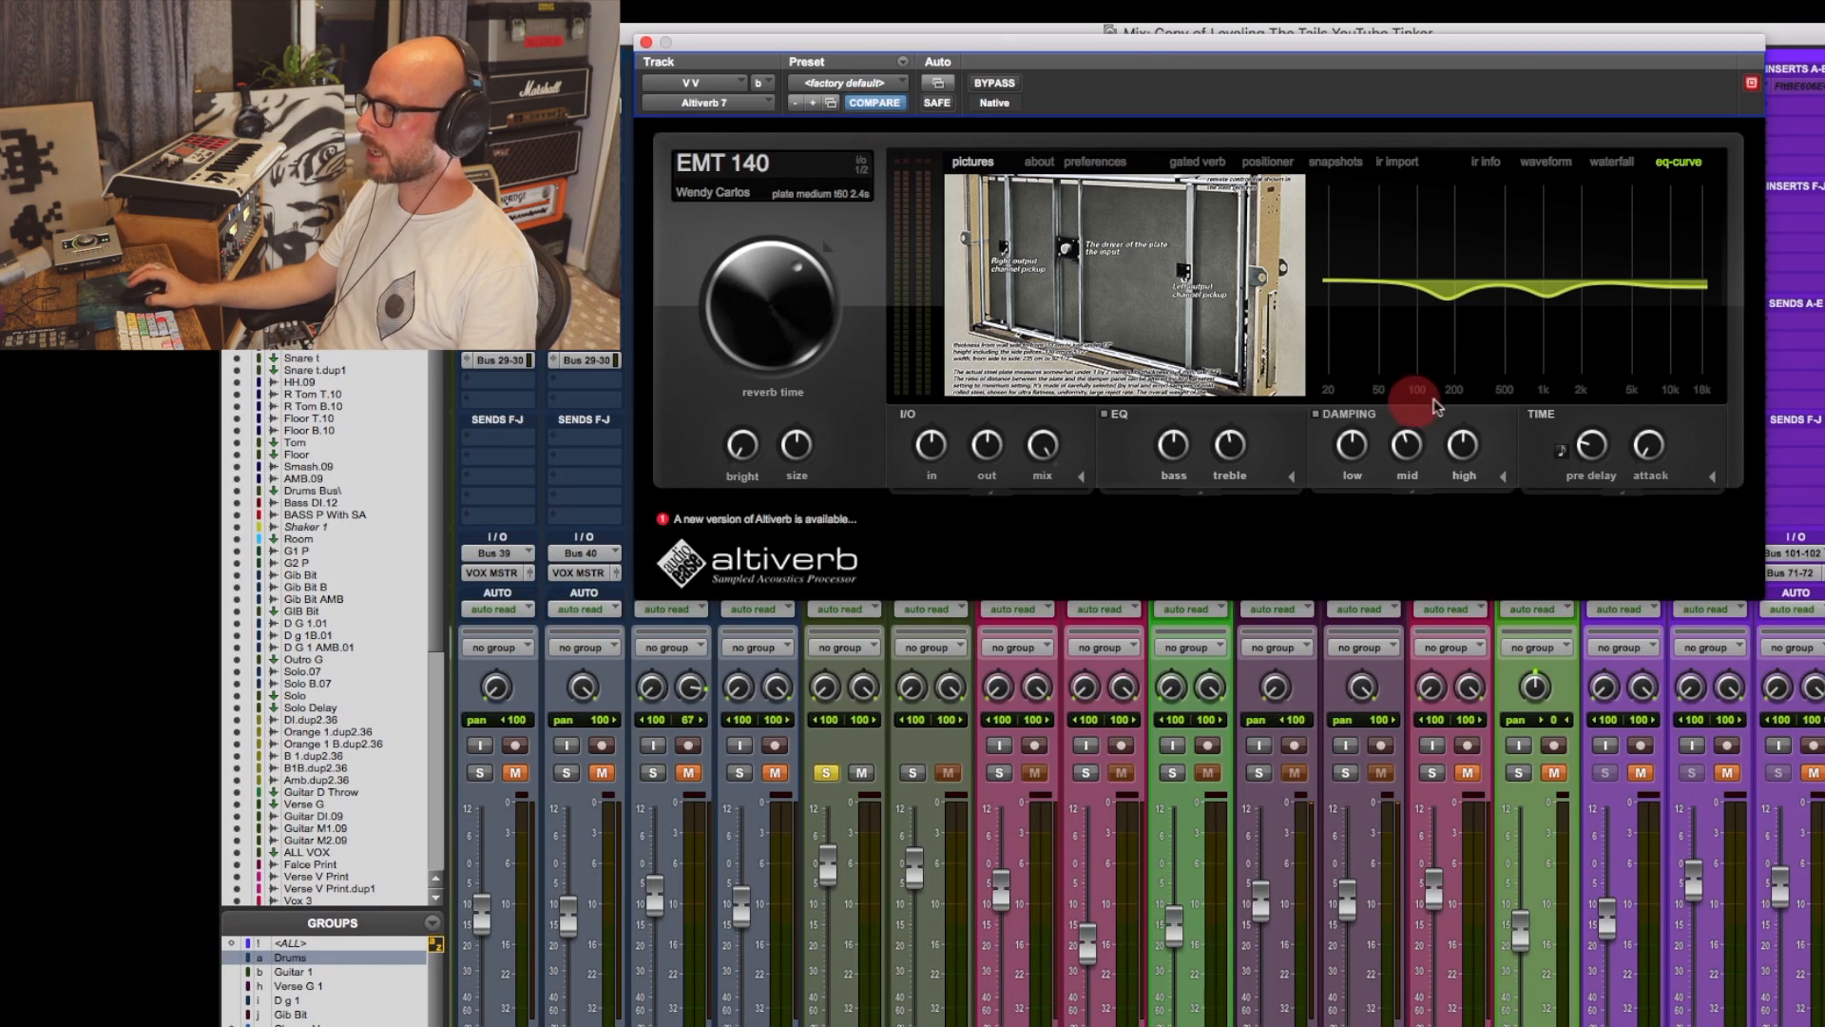
pyautogui.moveTo(1369, 256)
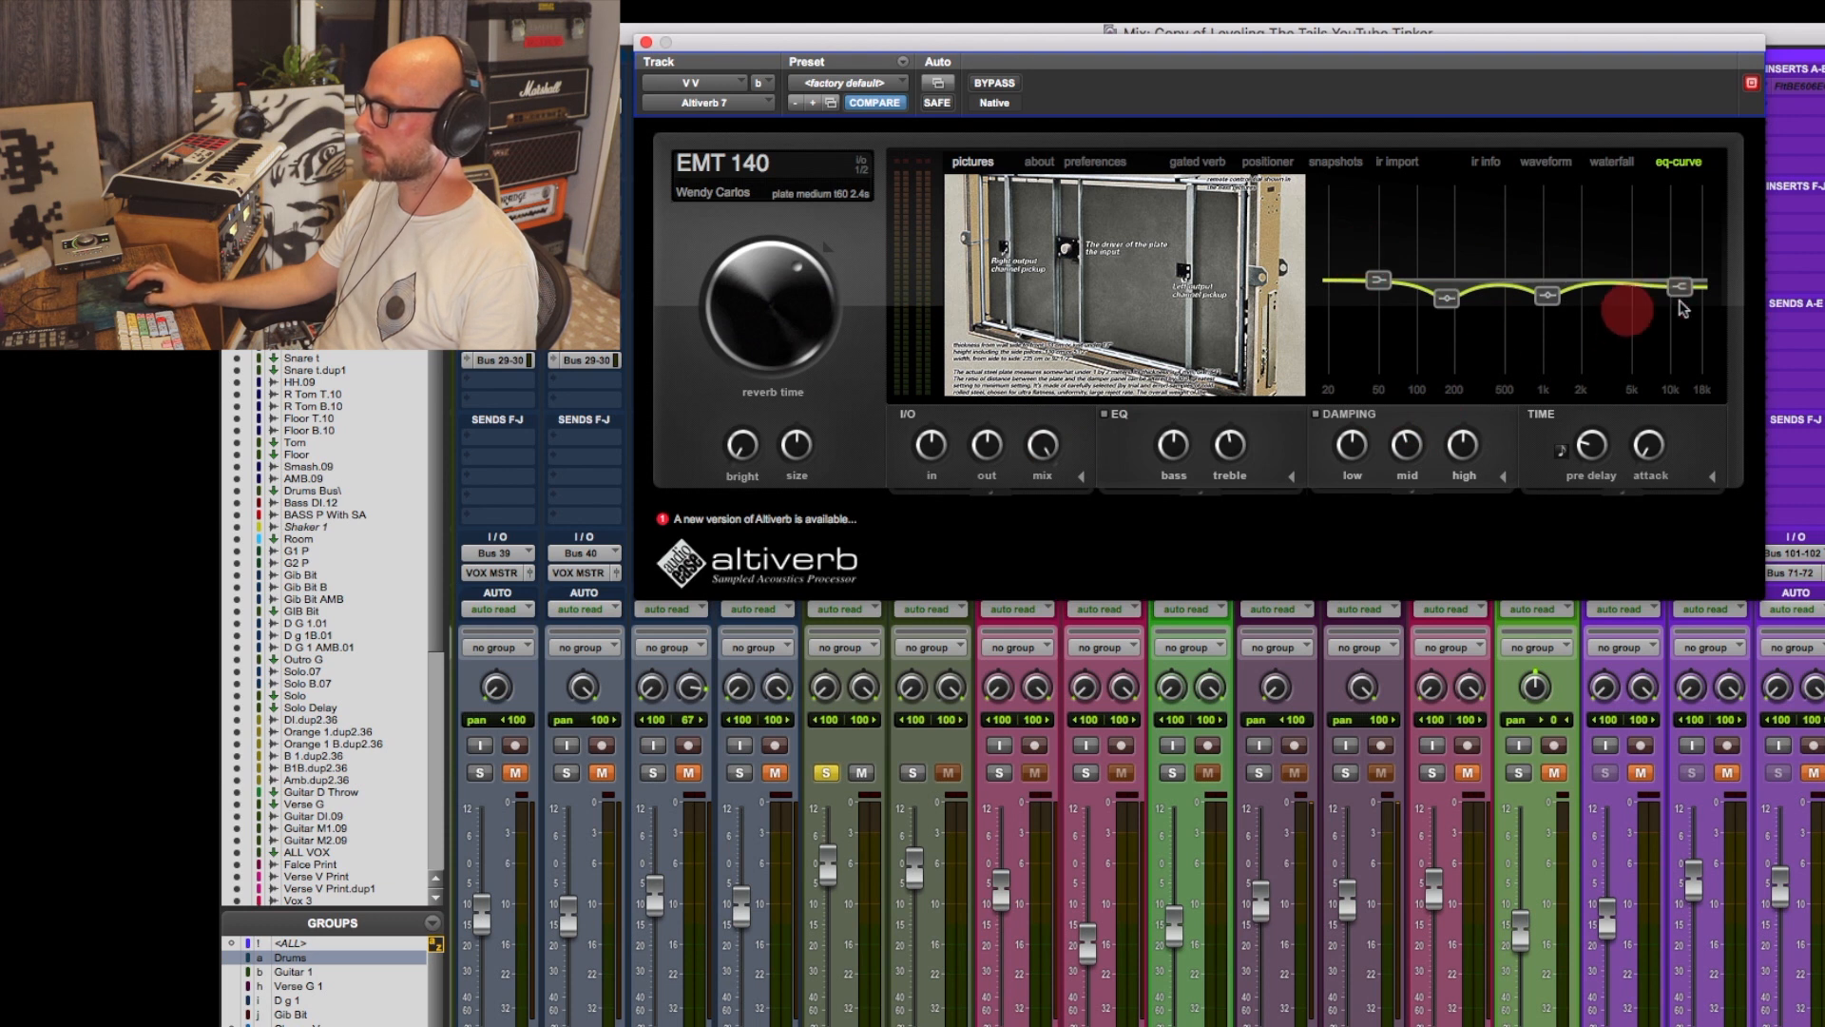
pyautogui.click(646, 44)
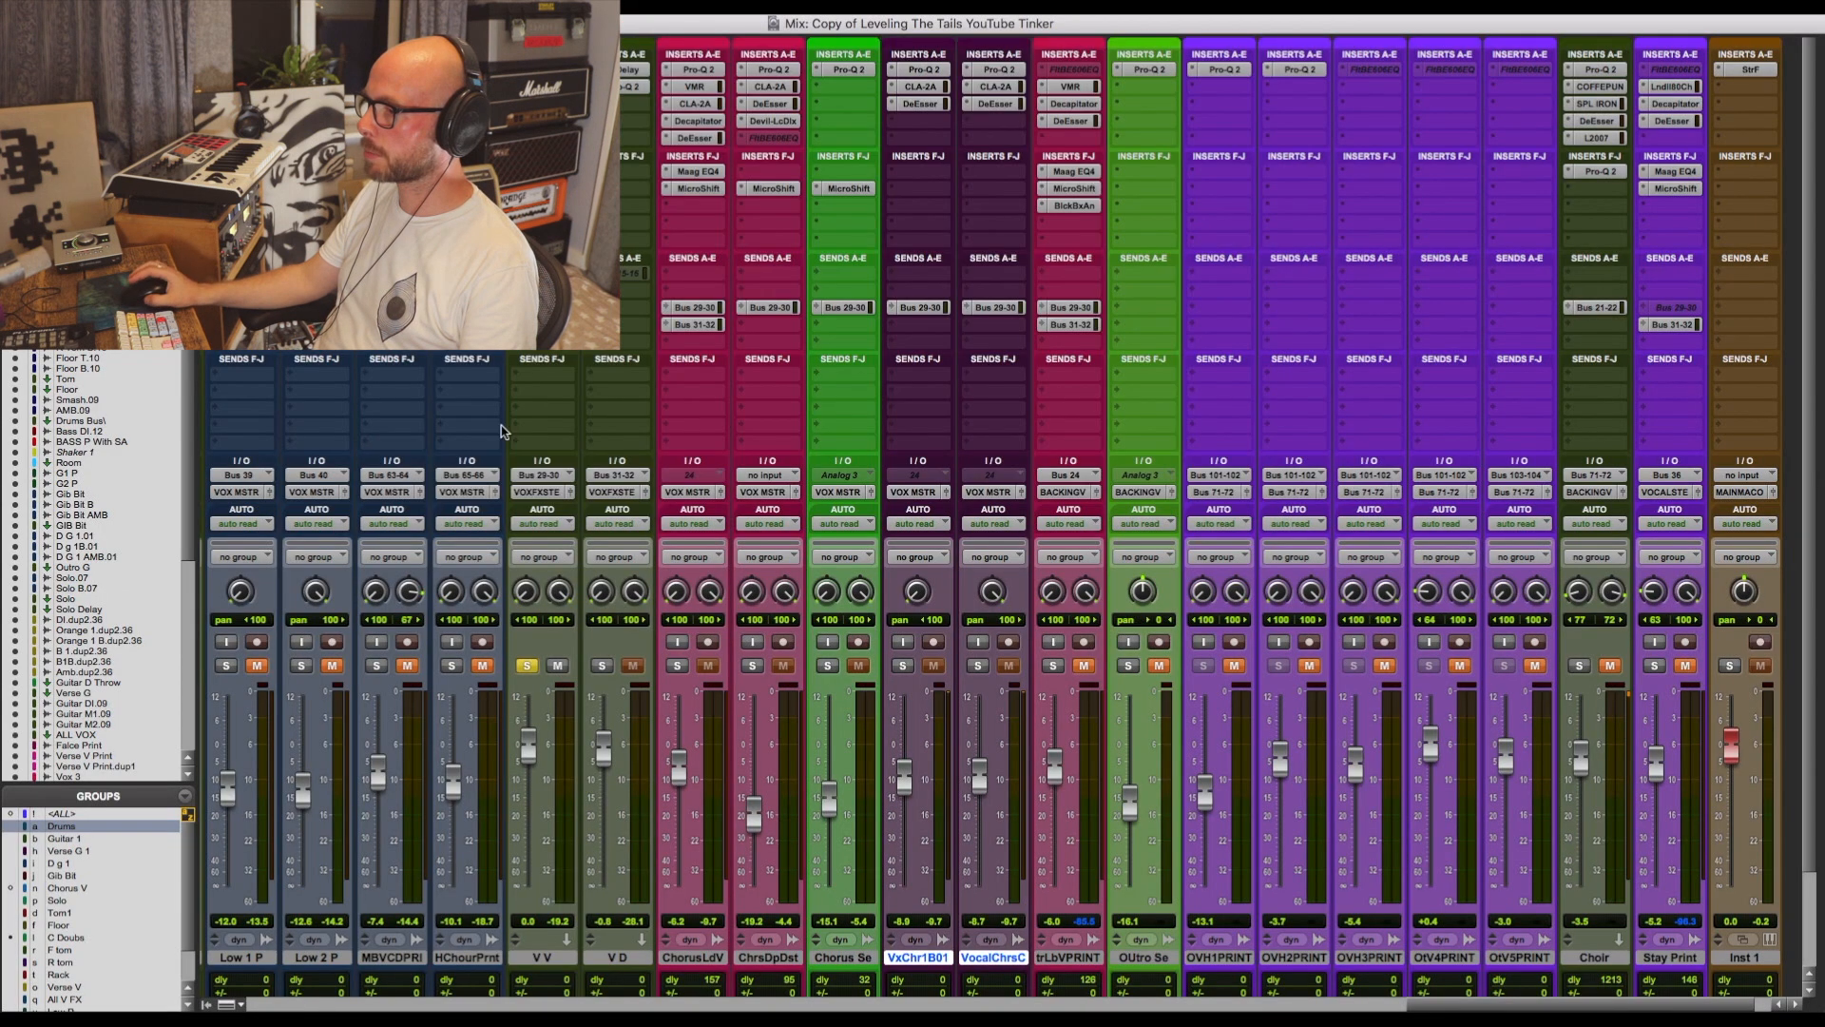
# Solo the V D delay track instead of V V and examine the settings of its H-Delay plug-in.
pyautogui.click(528, 664)
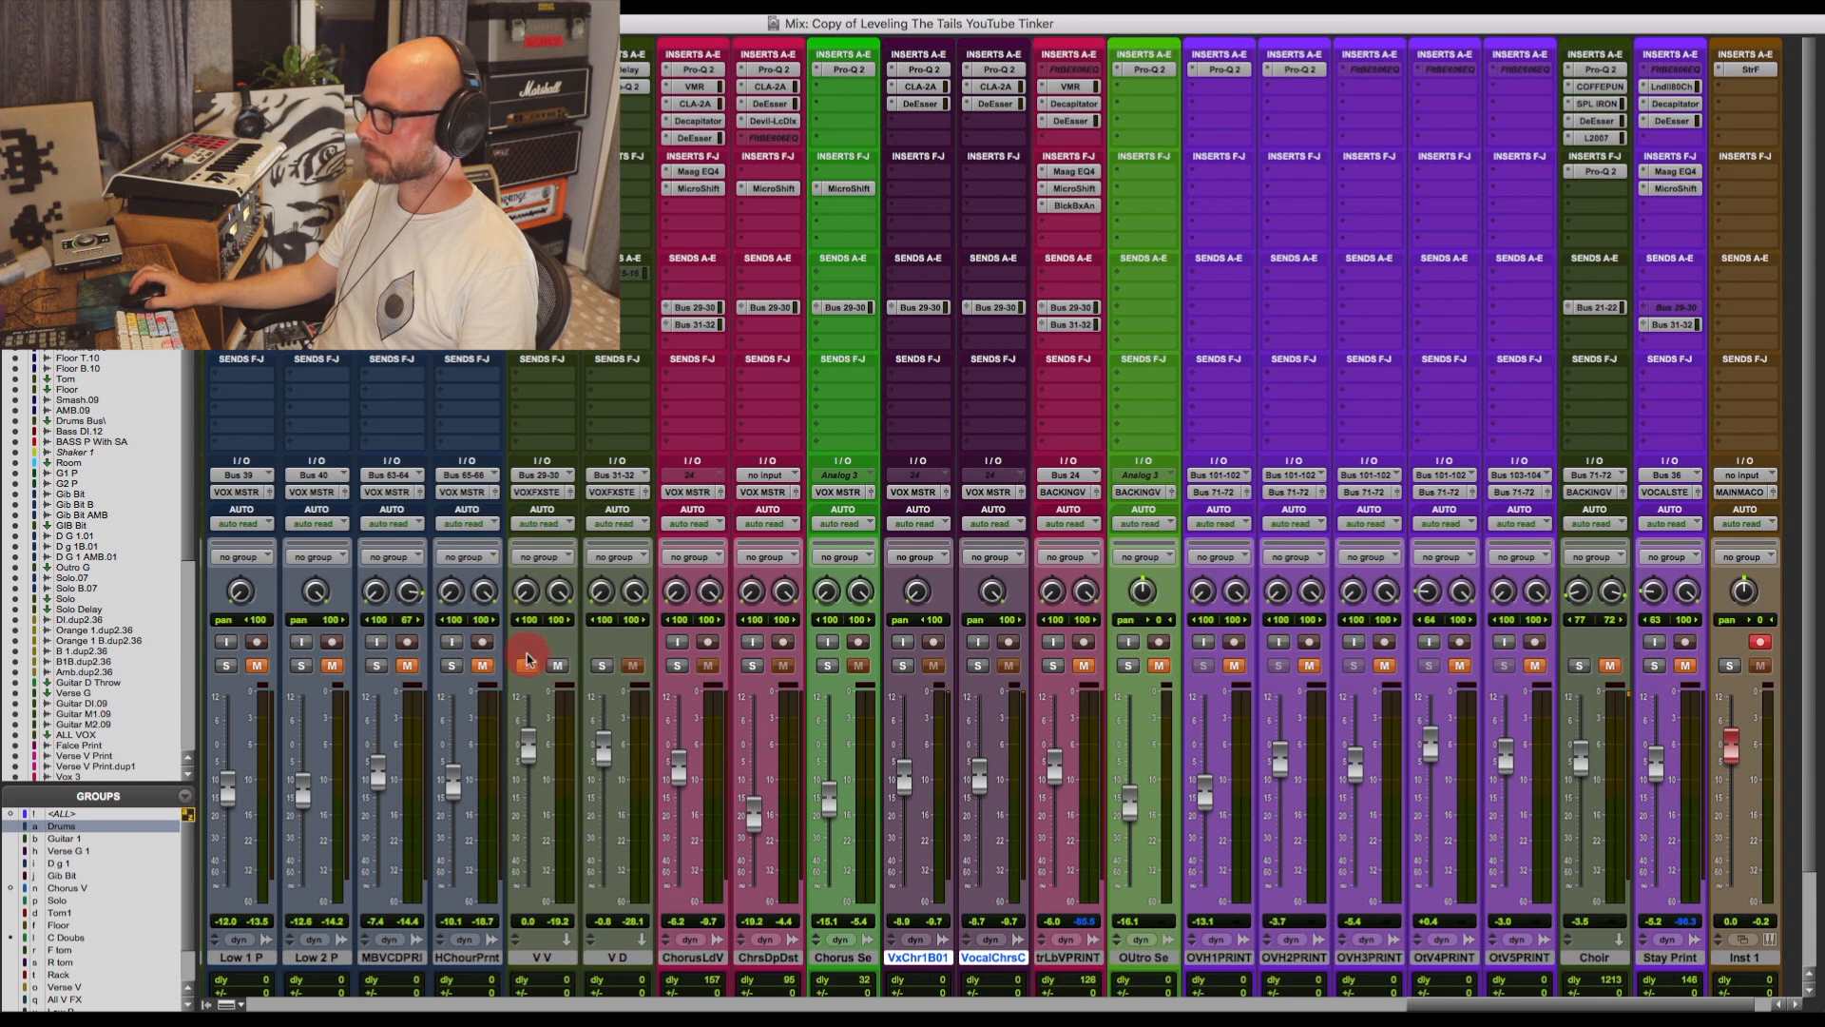
pyautogui.click(602, 665)
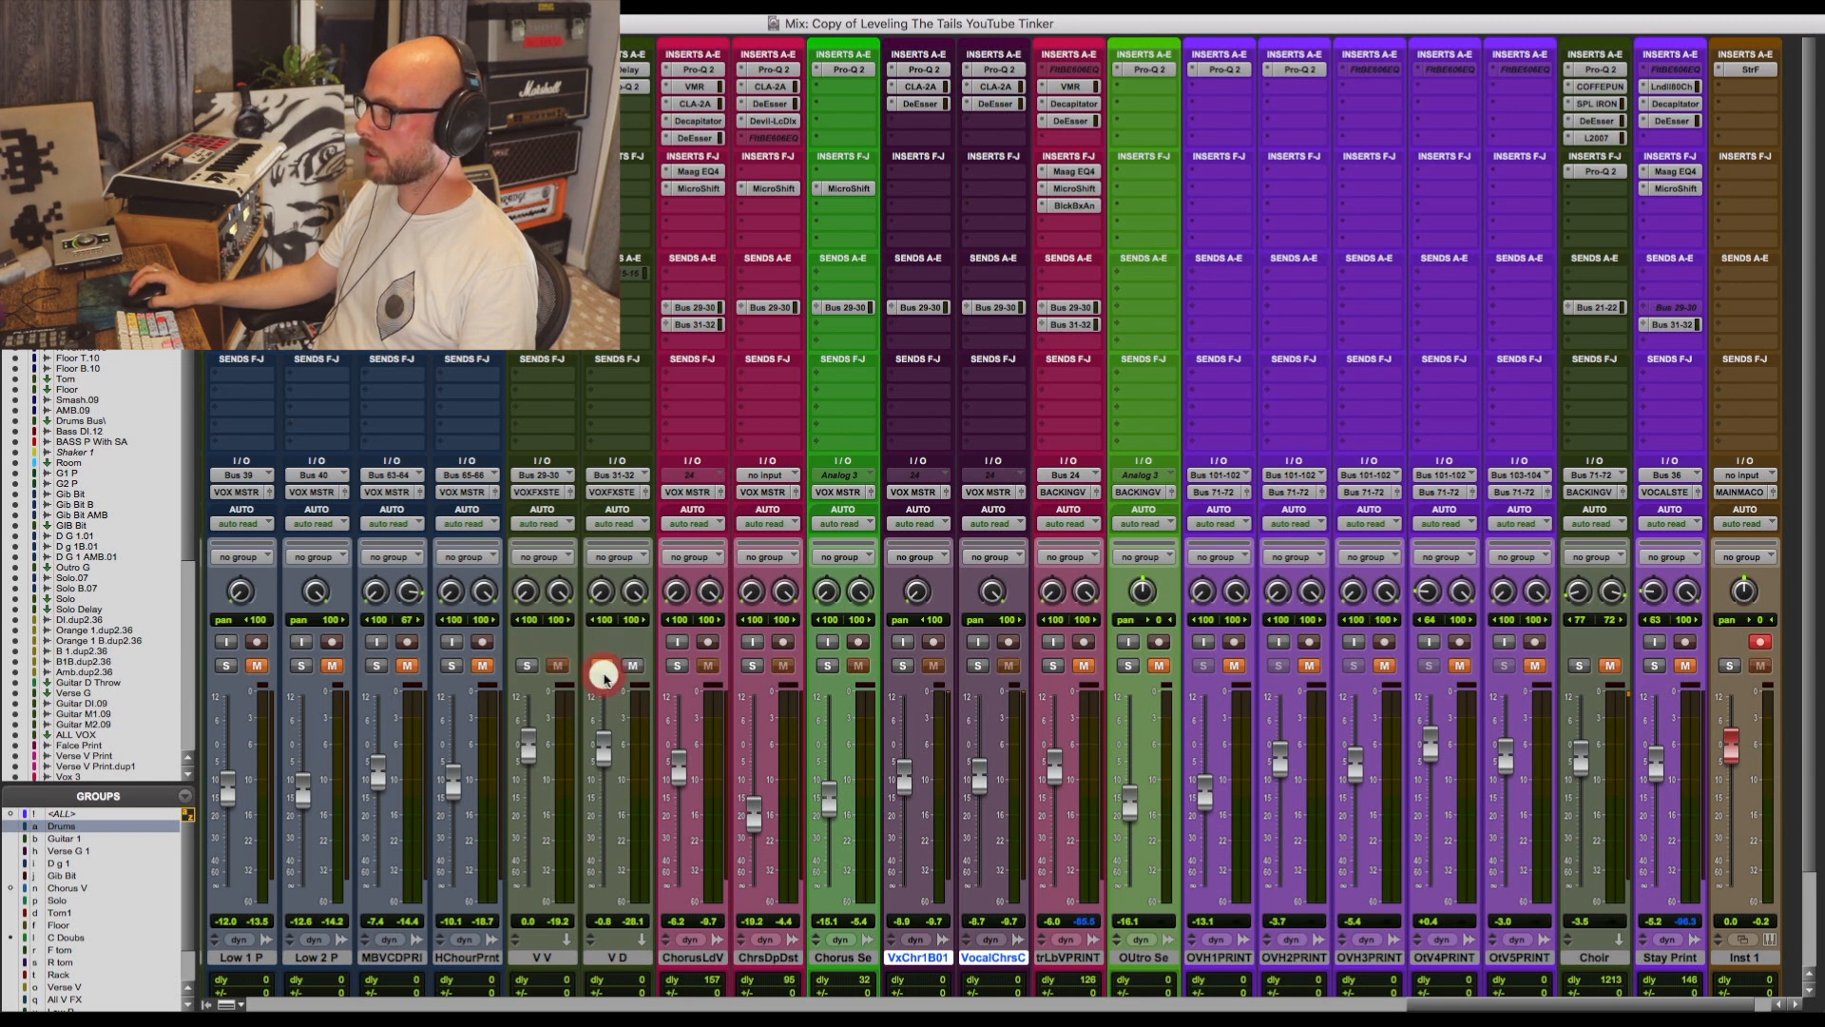
pyautogui.click(630, 69)
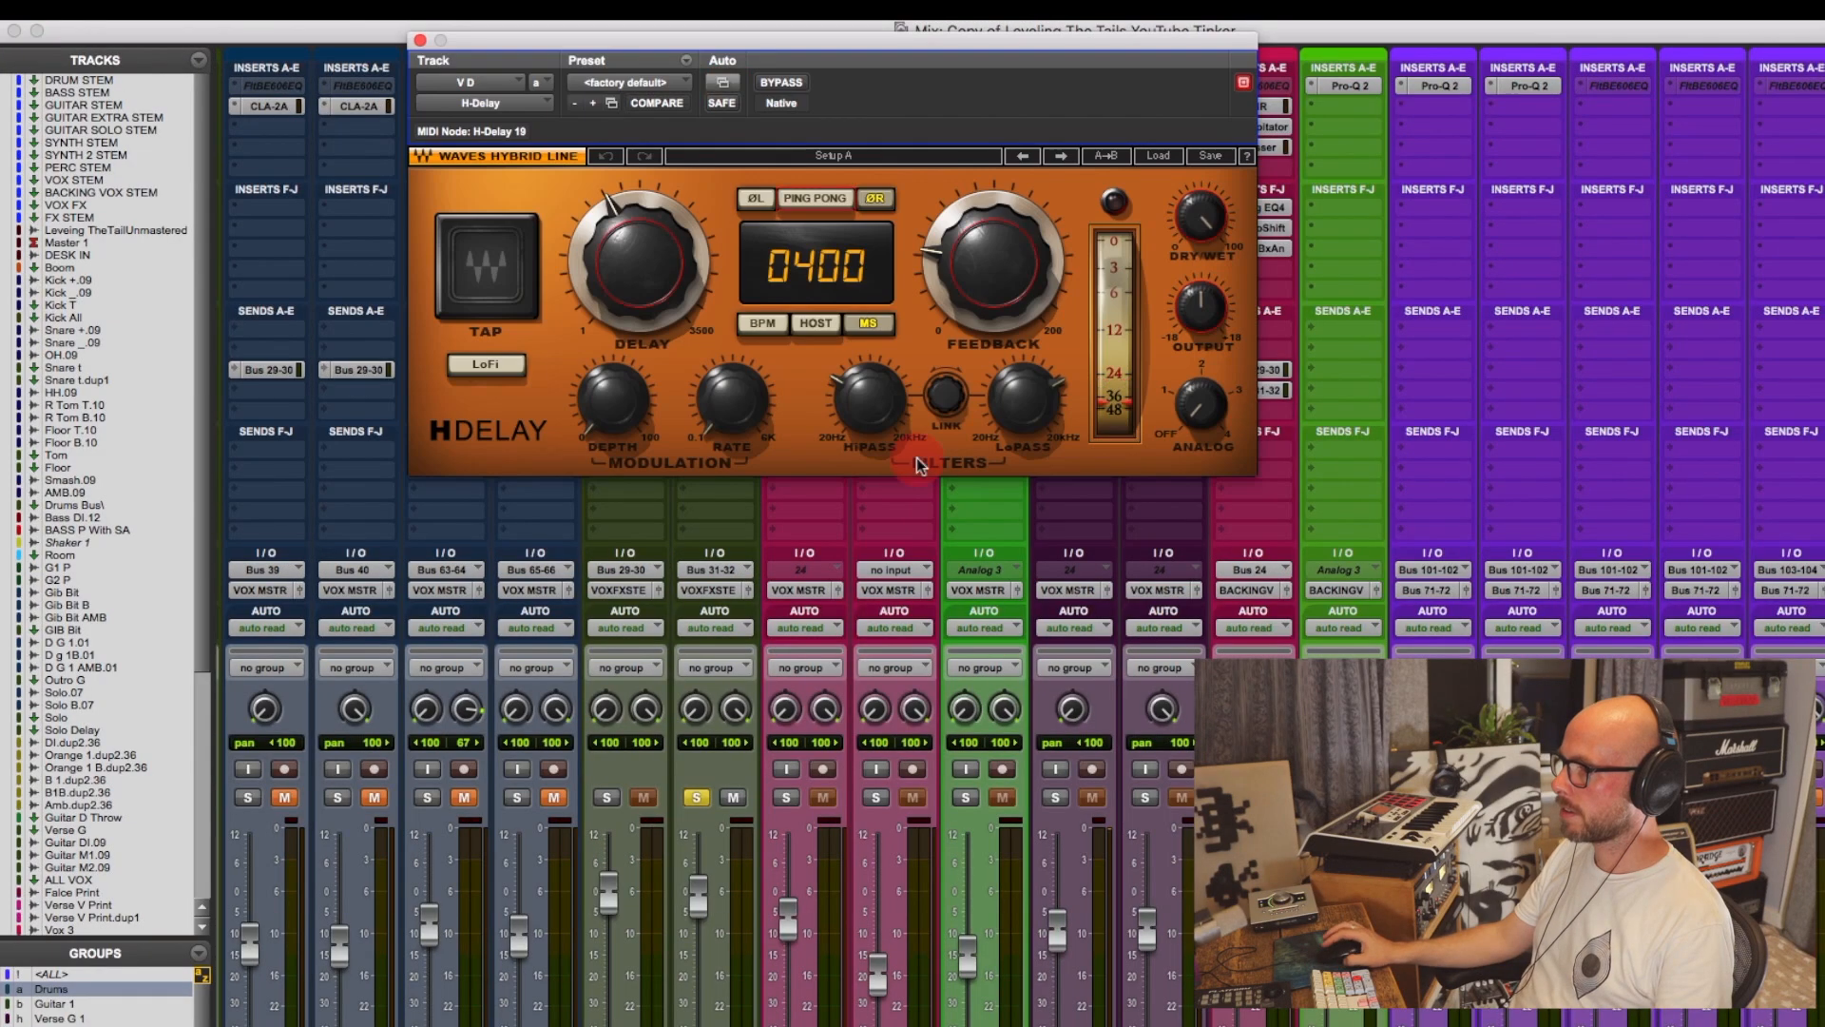
pyautogui.click(608, 267)
pyautogui.click(916, 136)
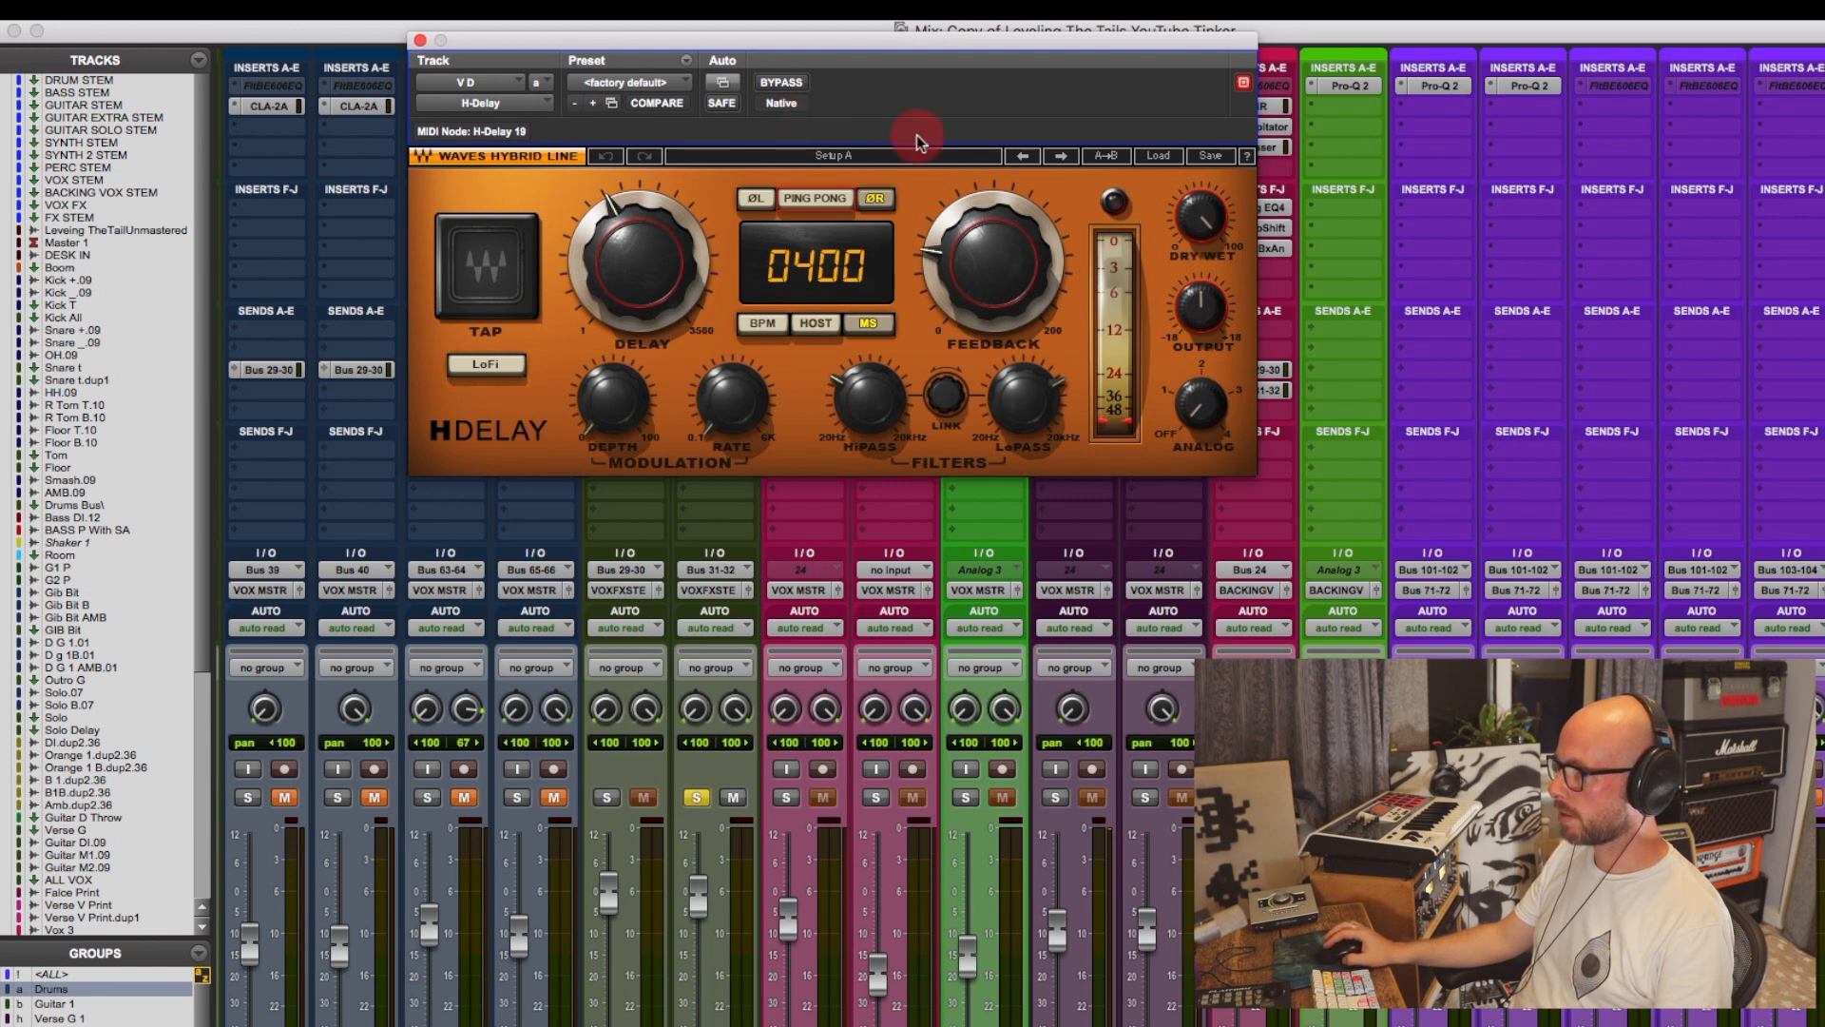
pyautogui.moveTo(965, 48); pyautogui.dragTo(566, 47)
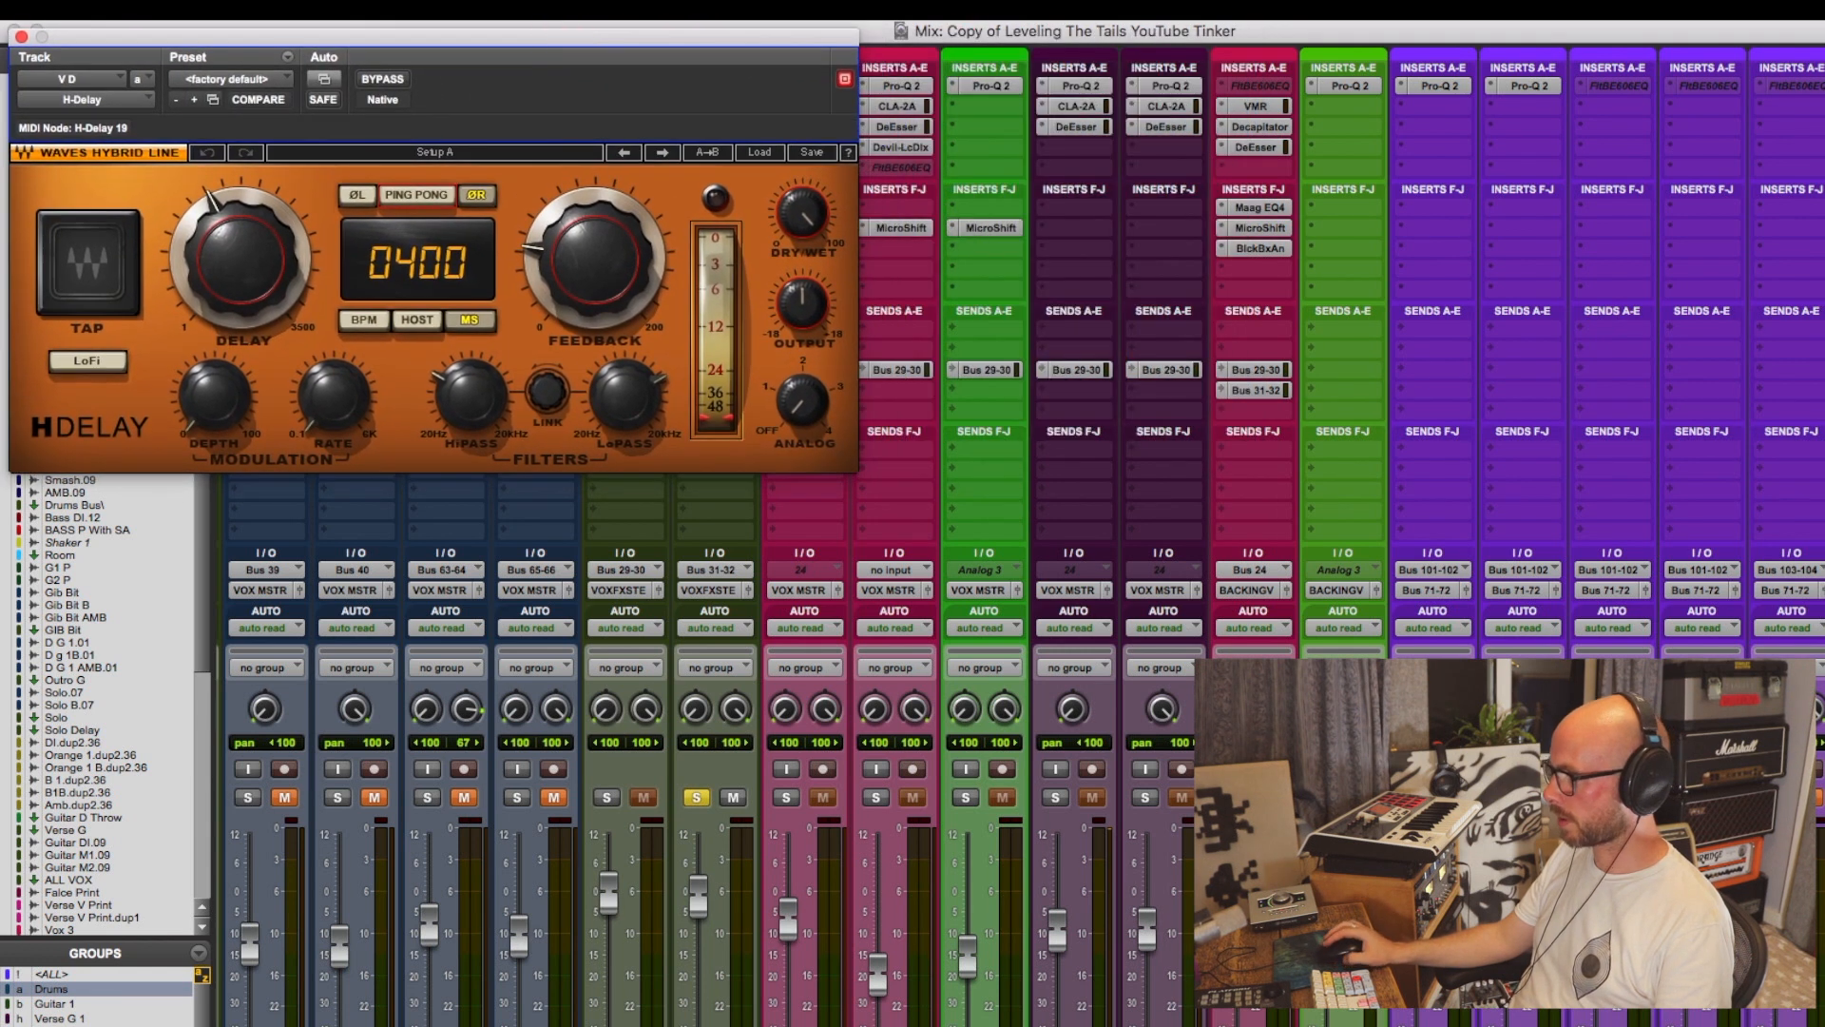
# Solo ChorusLdV alongside V D and compare the H-Delay during playback with its right-channel phase inversion off and on.
pyautogui.click(787, 796)
pyautogui.press('space')
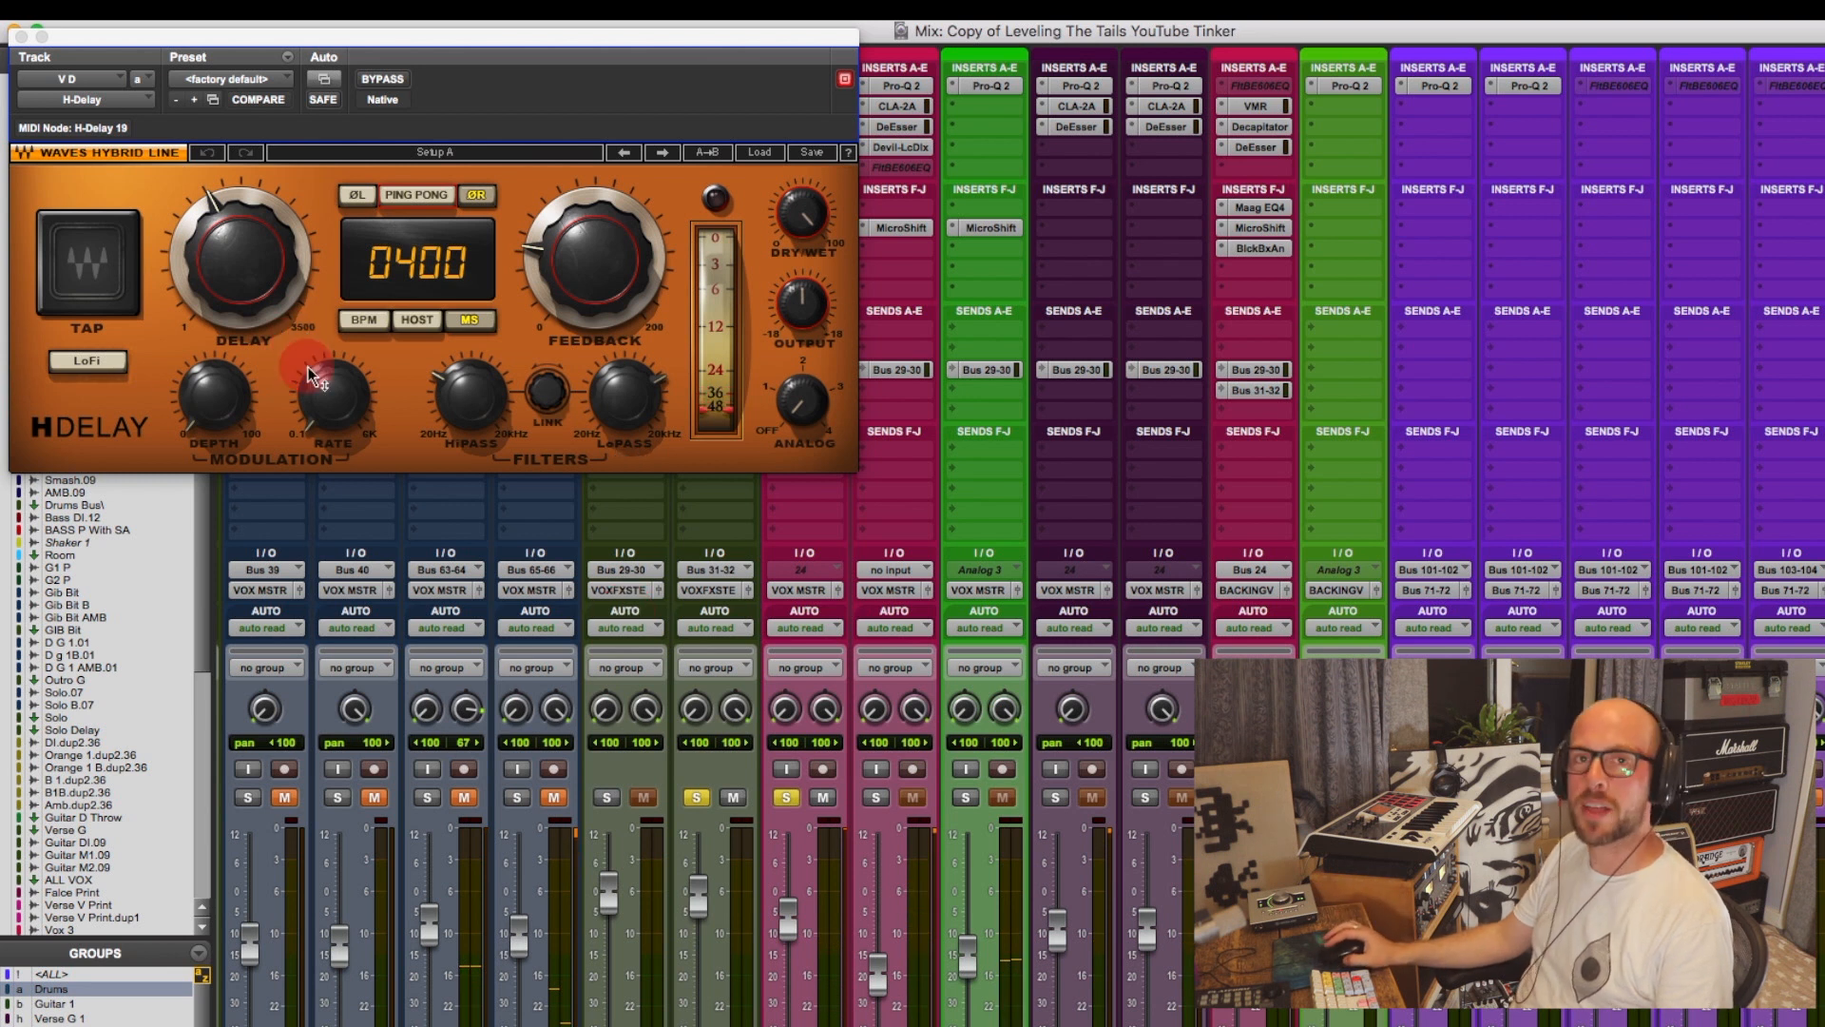
pyautogui.click(486, 204)
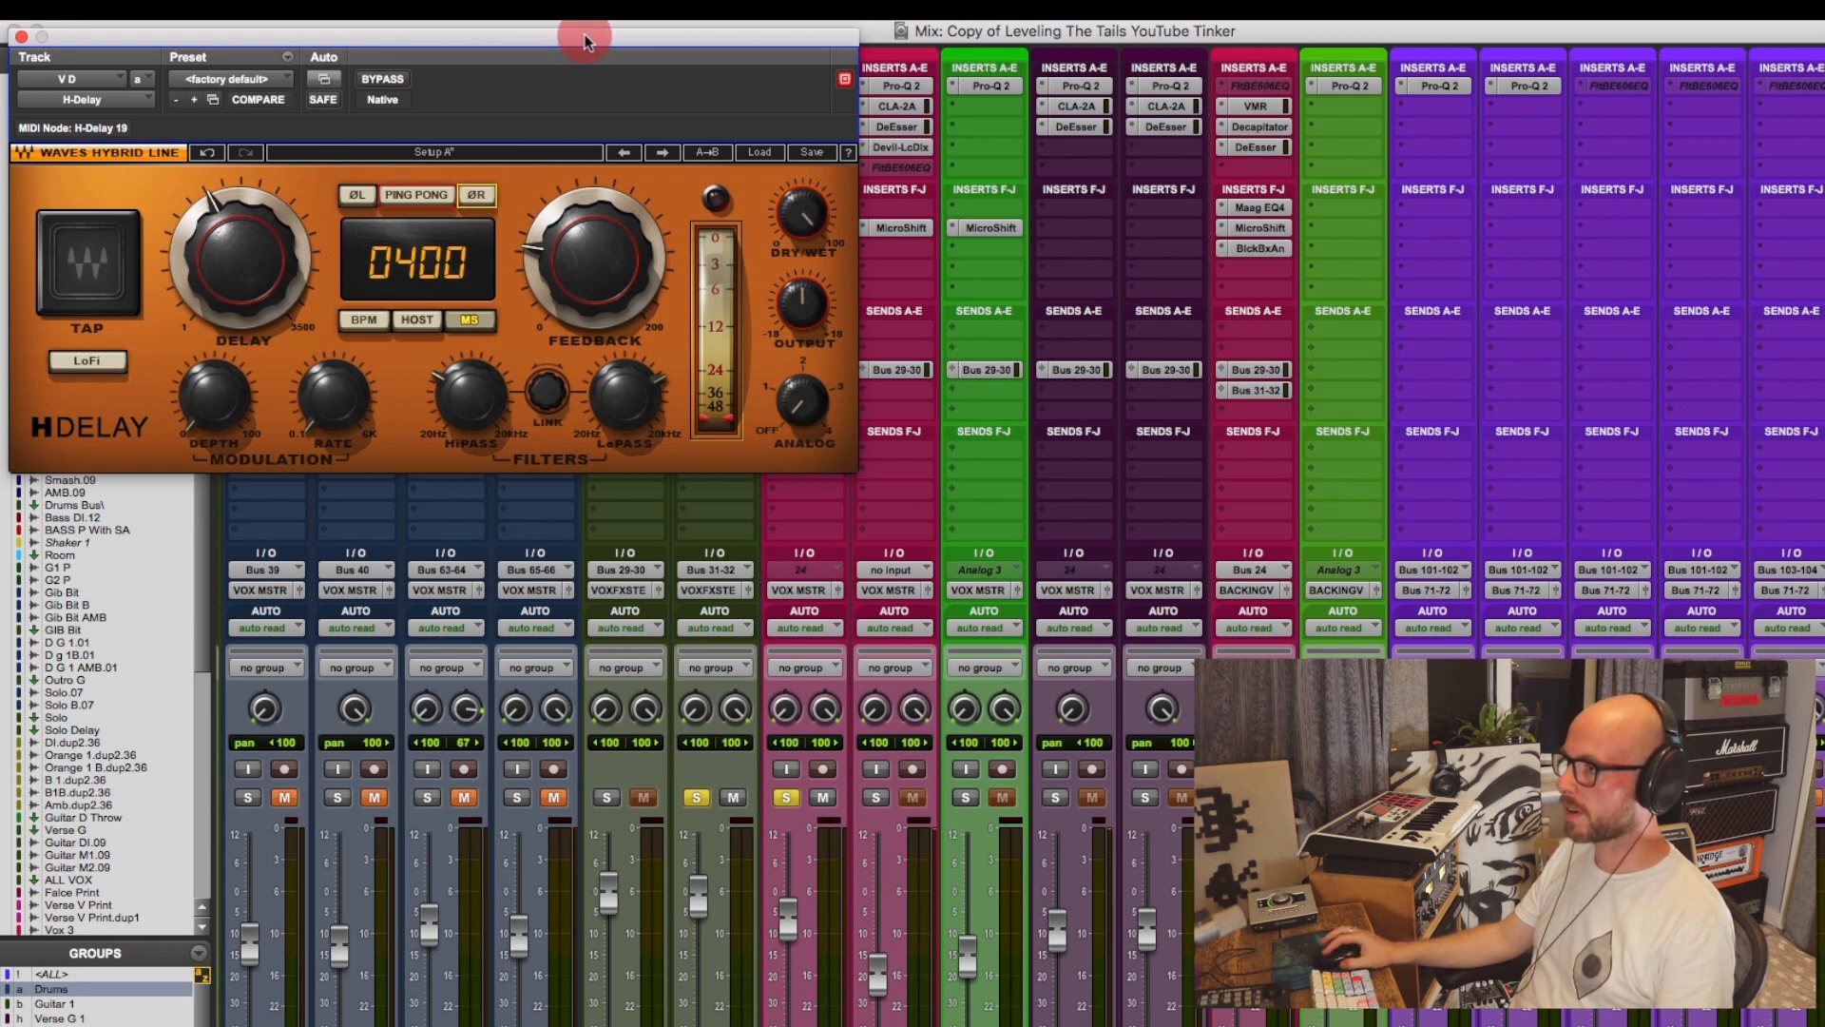
pyautogui.moveTo(585, 40); pyautogui.dragTo(837, 171)
pyautogui.moveTo(783, 345)
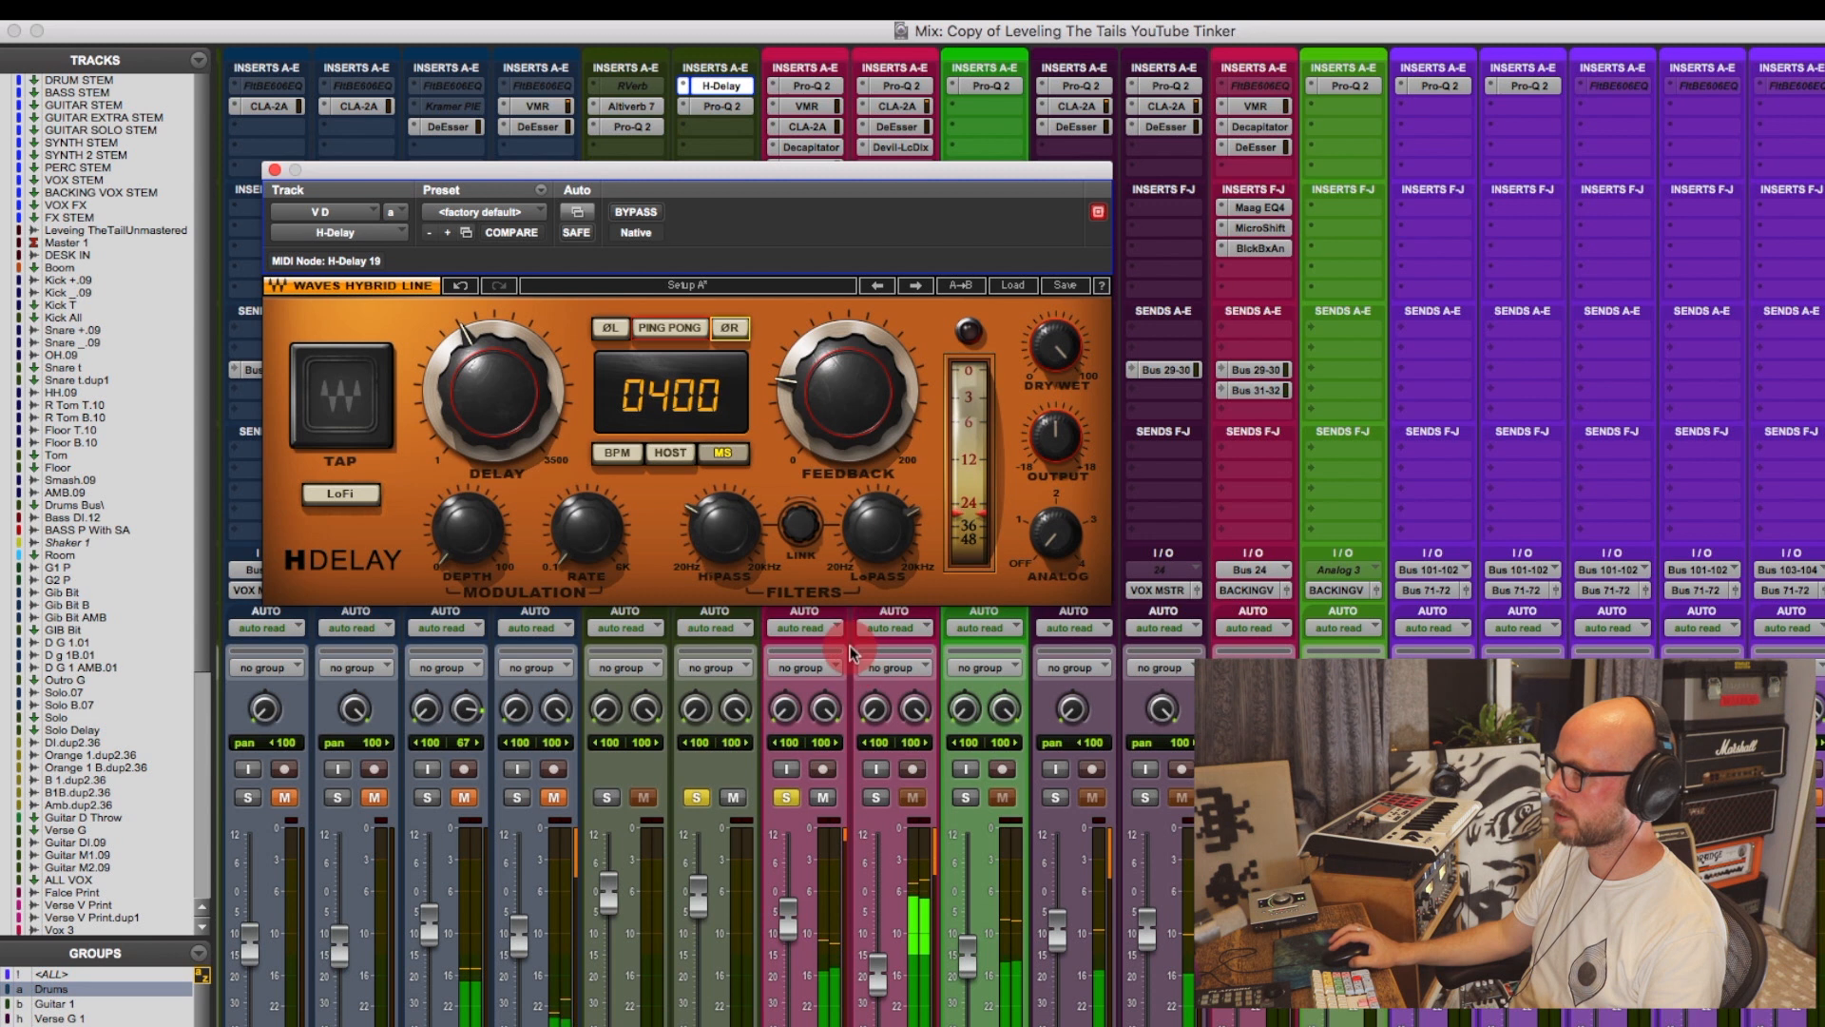
pyautogui.click(738, 340)
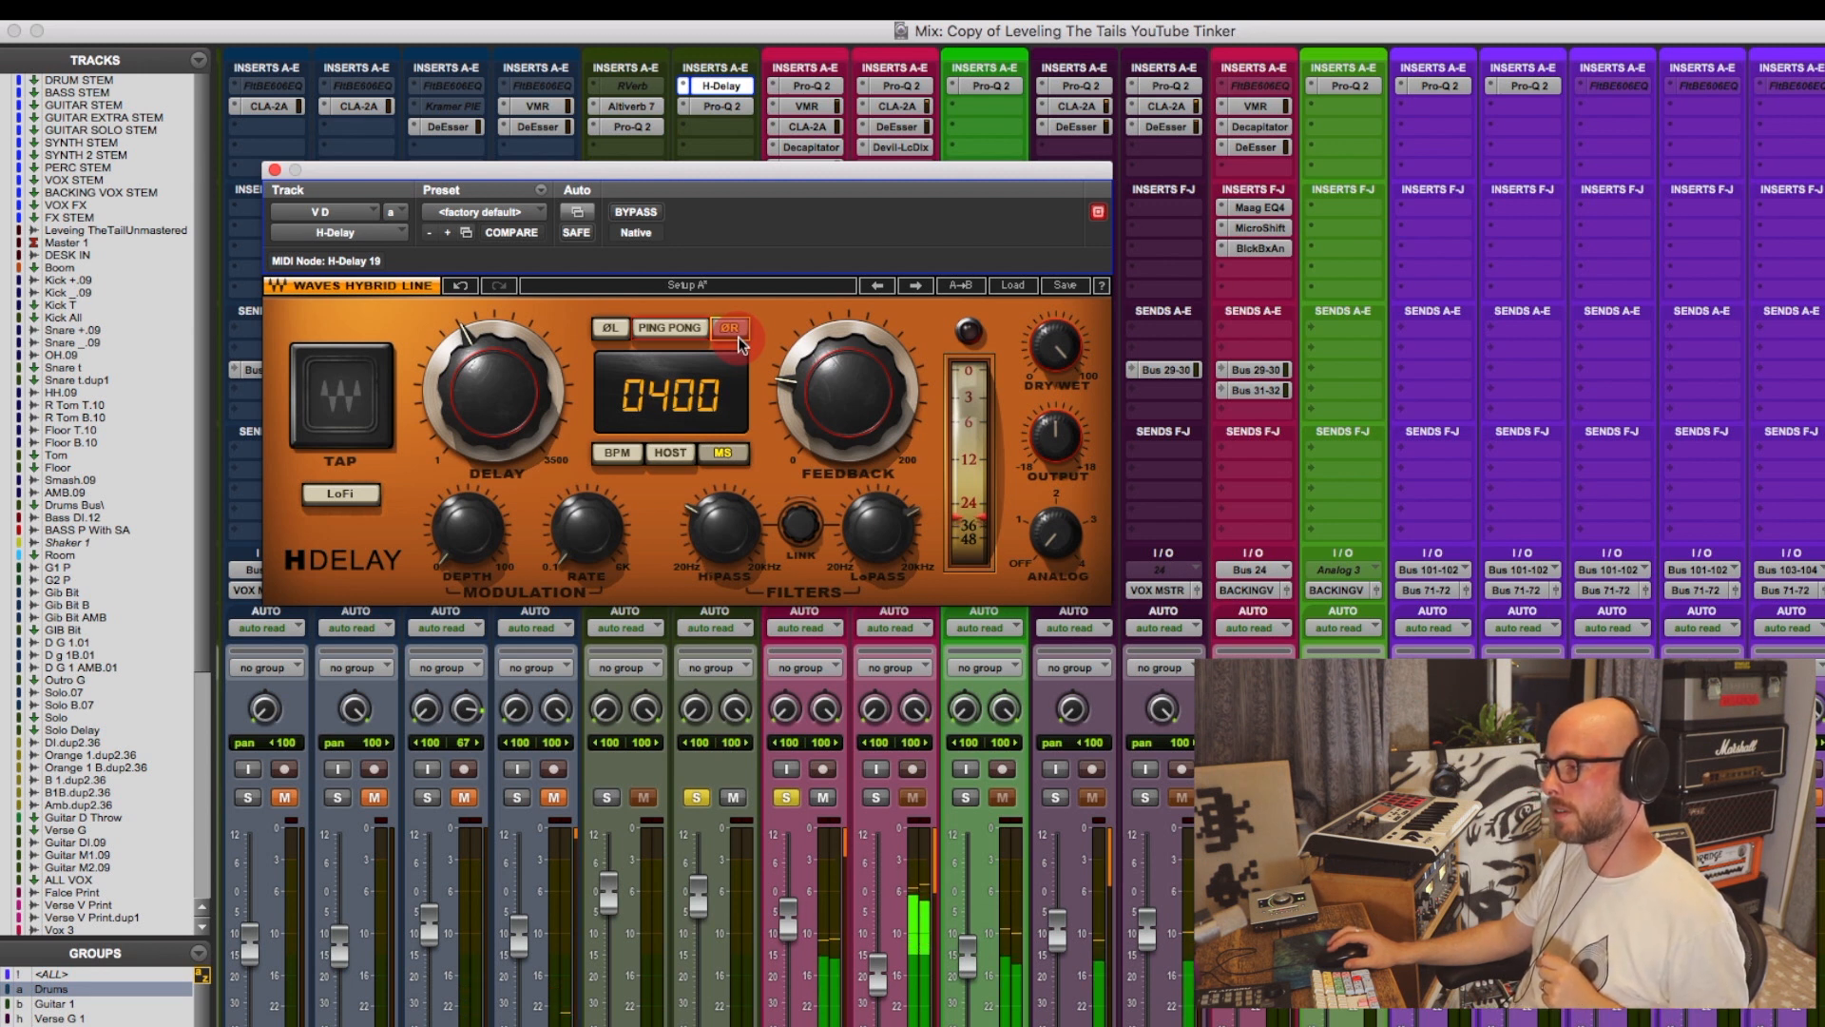
pyautogui.click(739, 337)
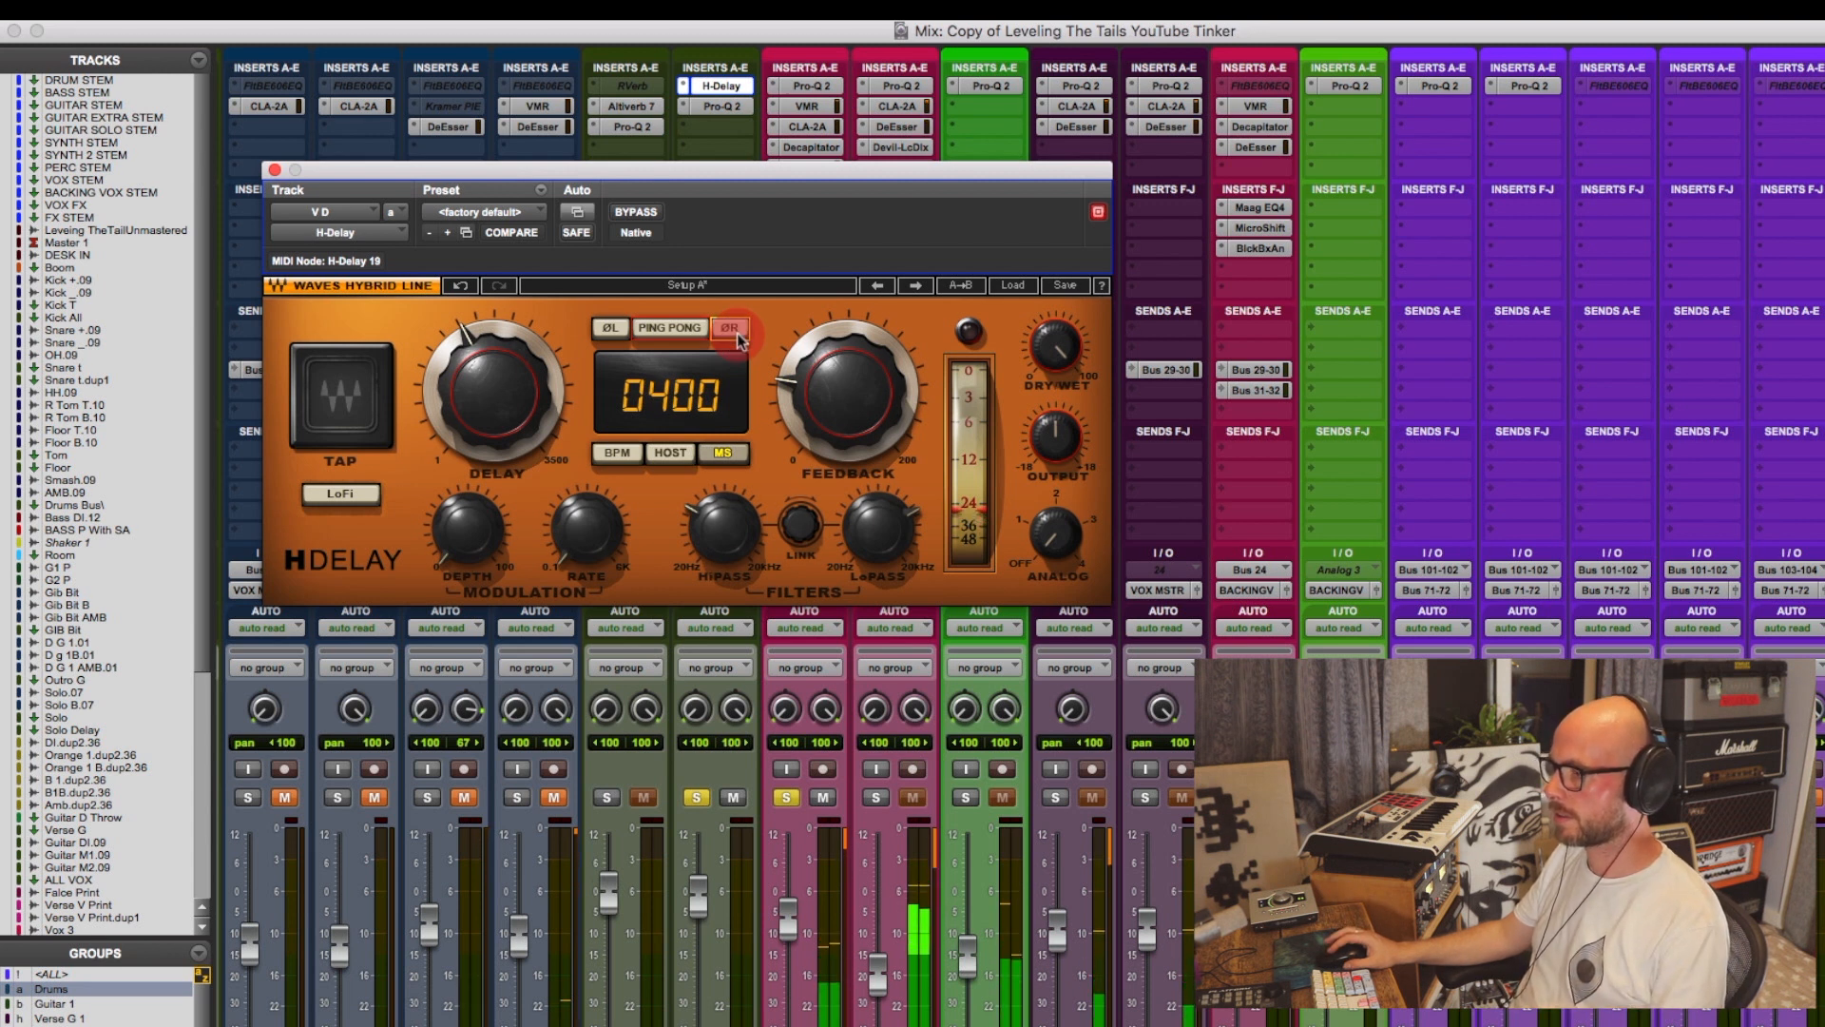
pyautogui.click(738, 337)
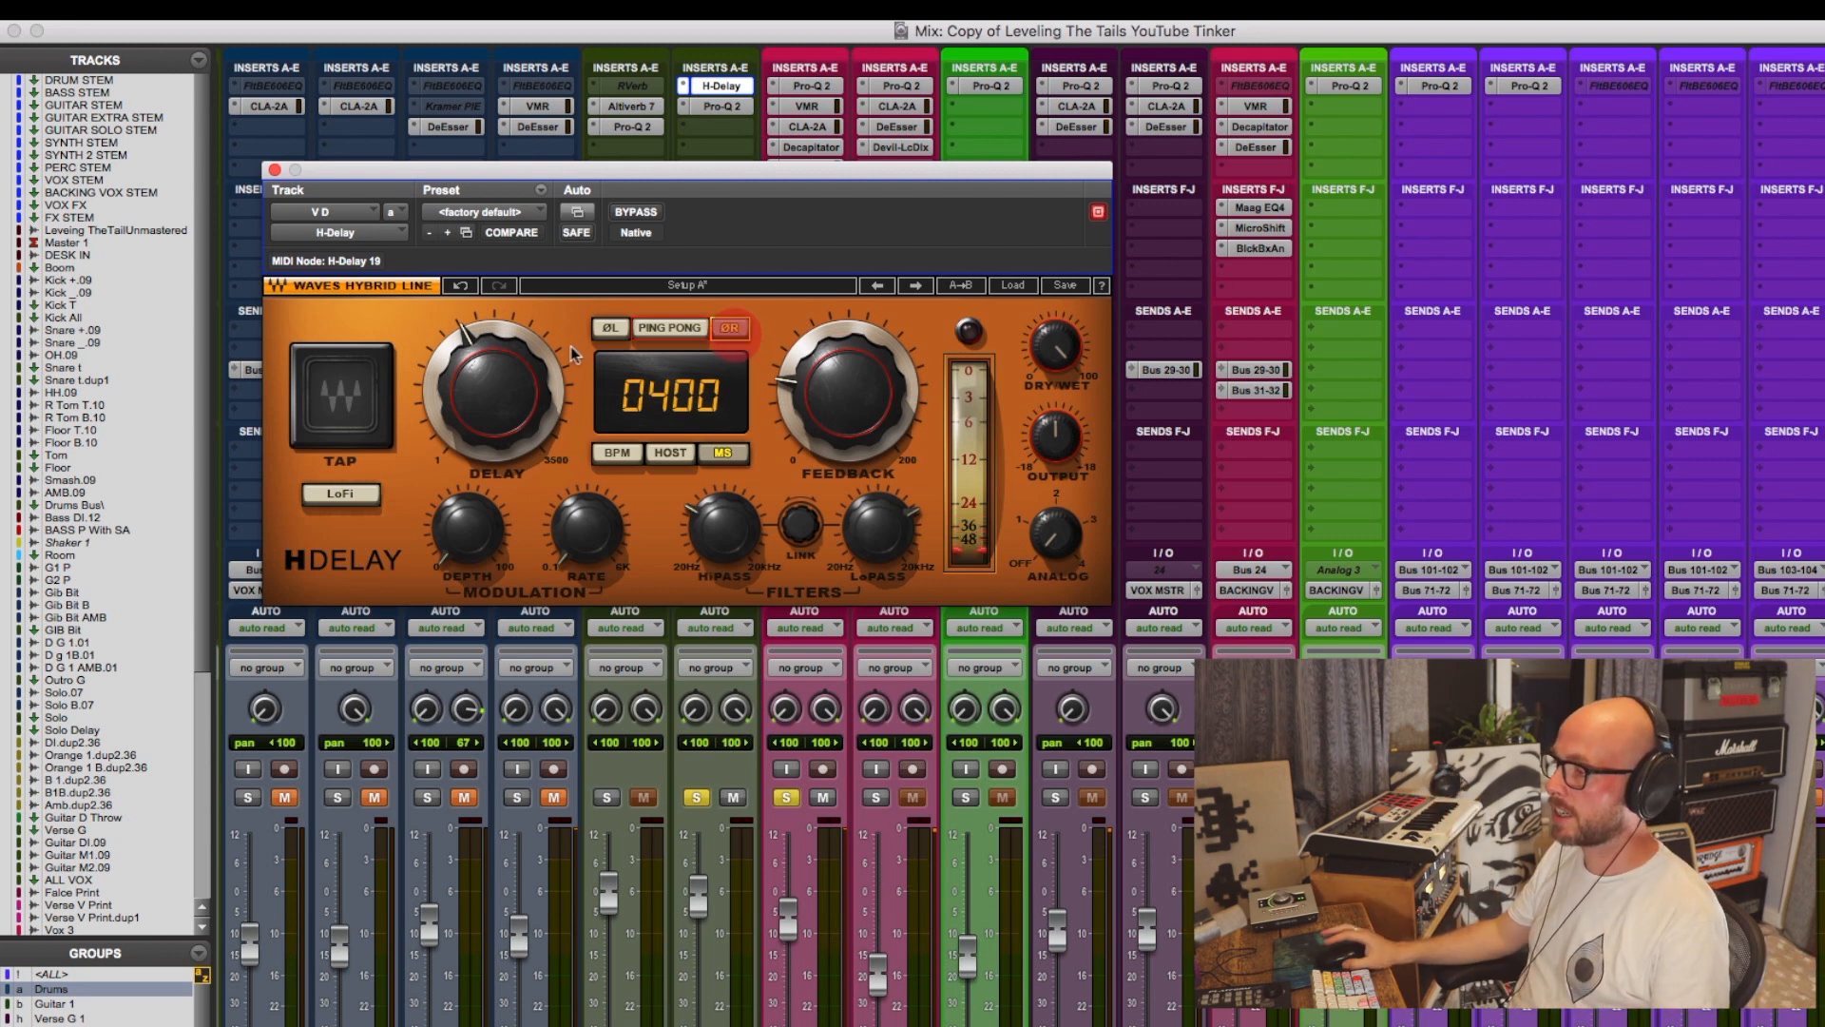
# Close the H-Delay plug-in and clear the solos on V D and ChorusLdV.
pyautogui.click(275, 169)
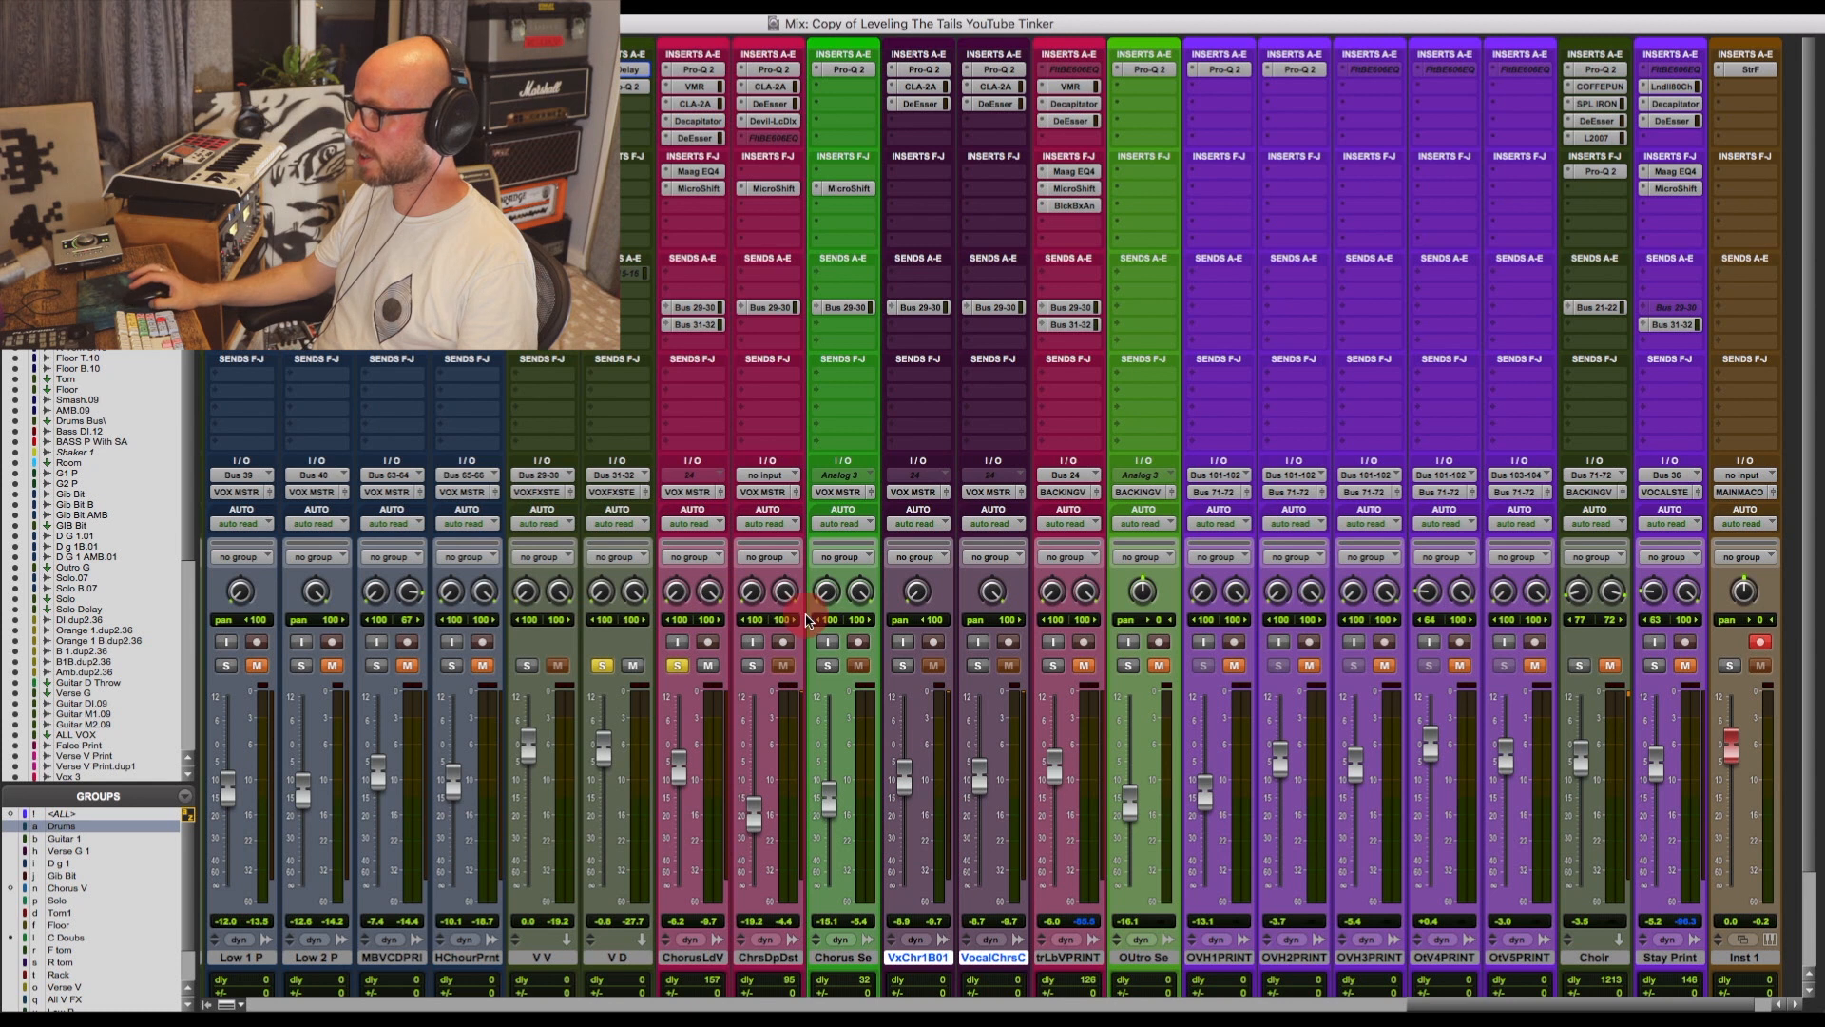
pyautogui.click(605, 667)
pyautogui.click(675, 667)
pyautogui.click(680, 668)
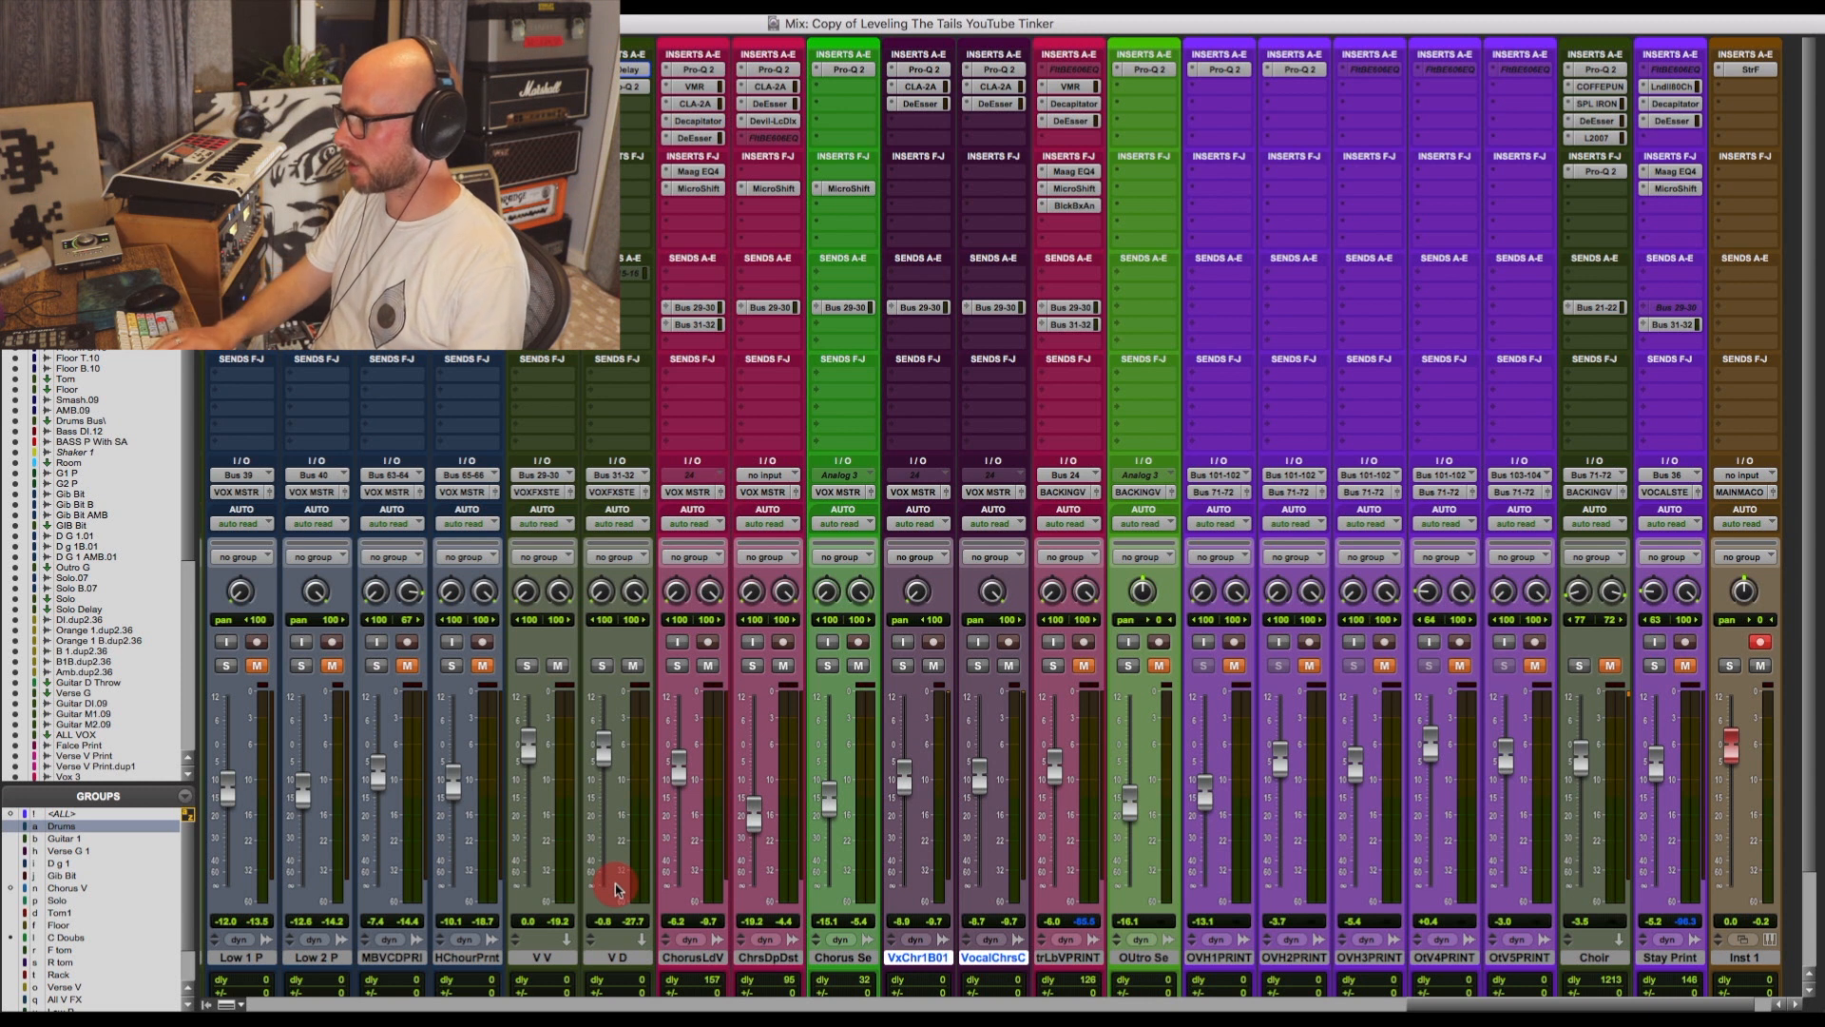
pyautogui.hscroll(-3, 818, 884)
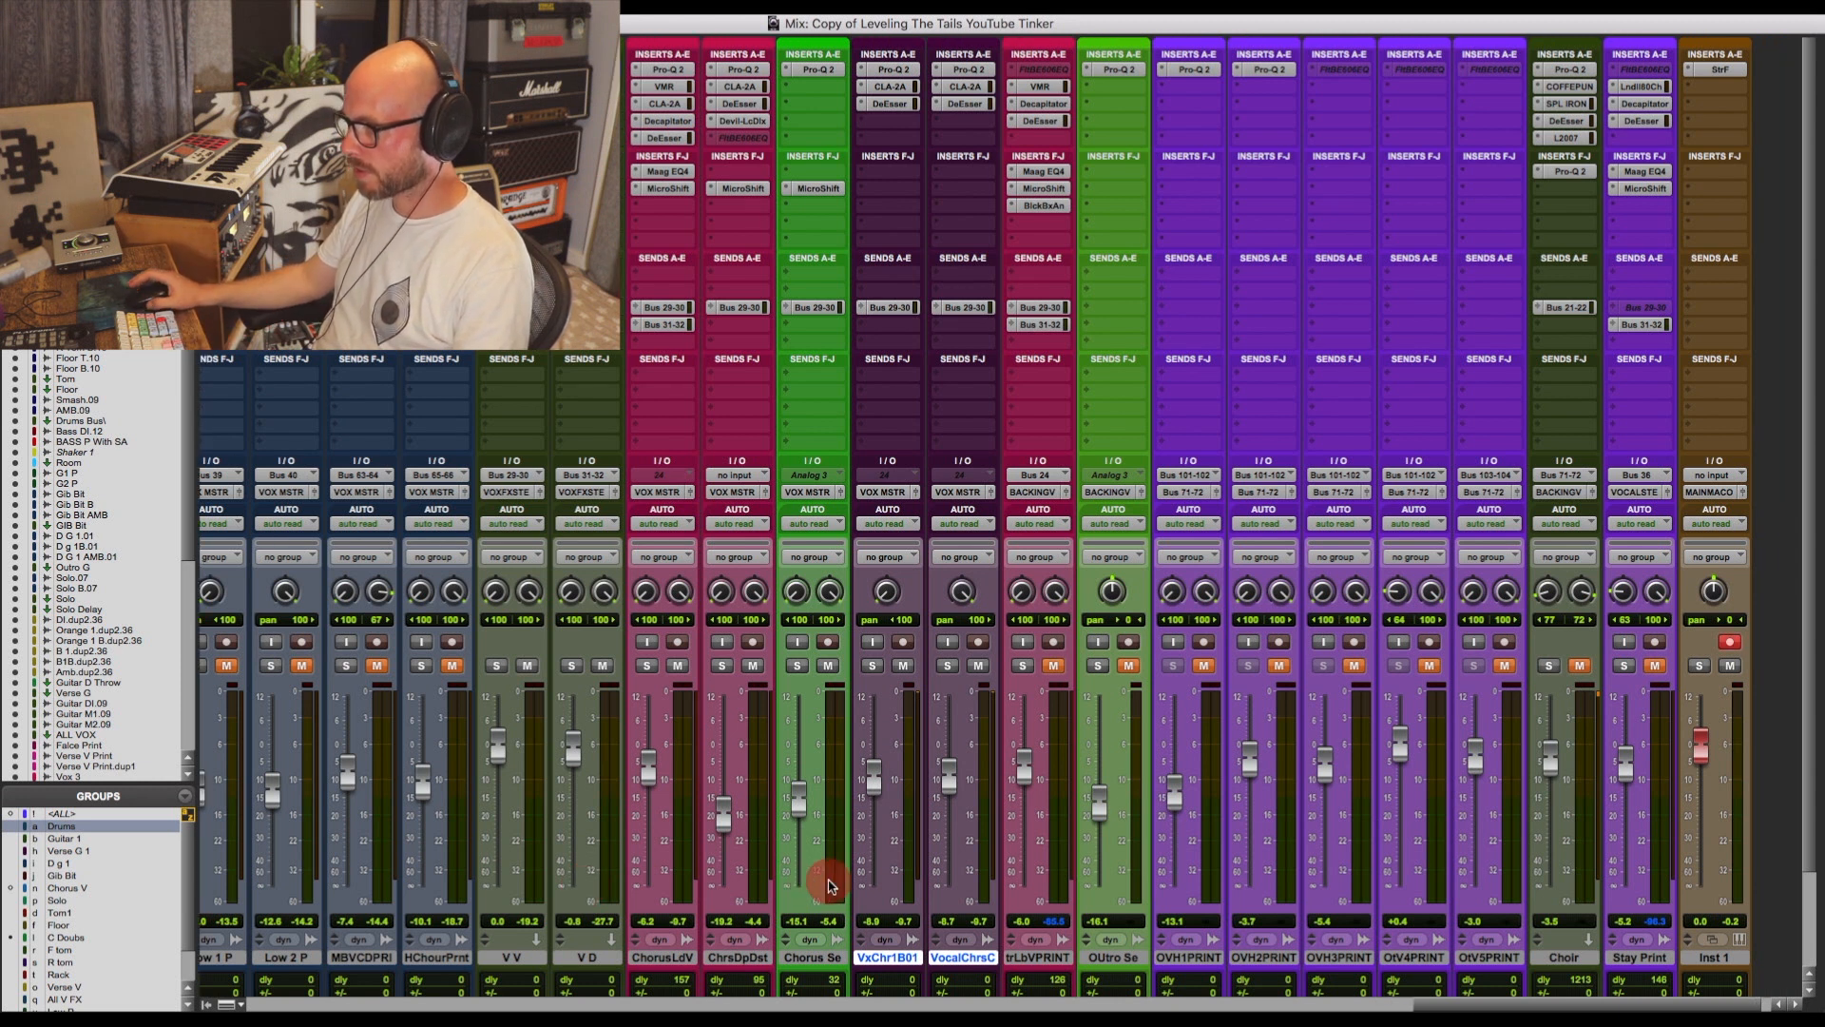